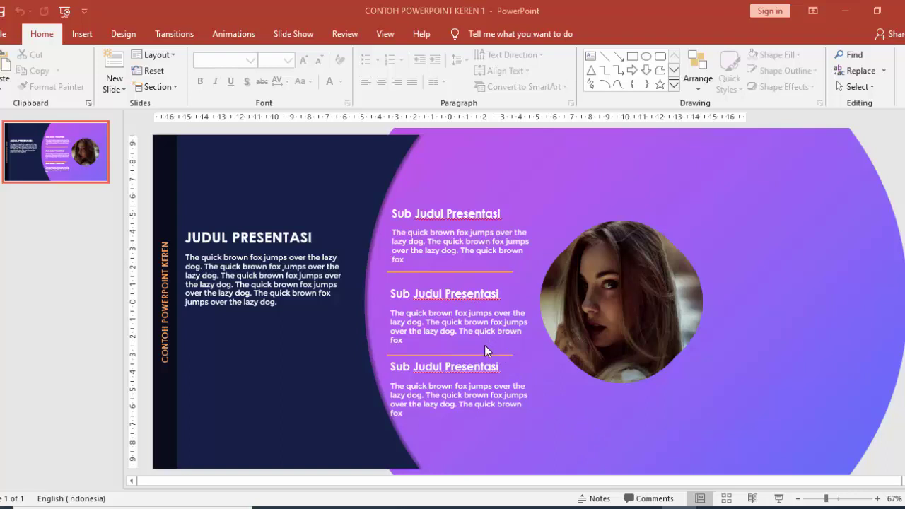
# Copy the five colour swatches from the reference design and go to the New presentation page
pyautogui.scroll(-2, 464, 326)
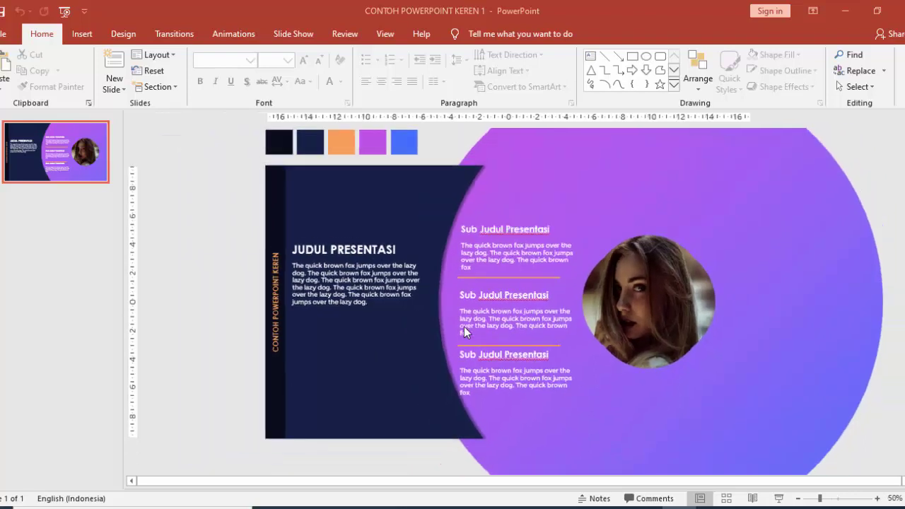
pyautogui.moveTo(274, 137); pyautogui.dragTo(463, 185)
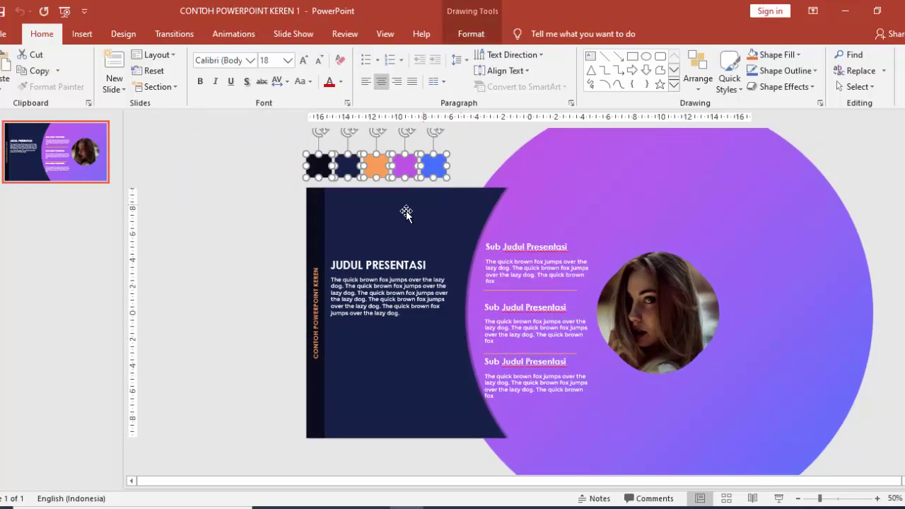
pyautogui.click(6, 36)
pyautogui.click(6, 99)
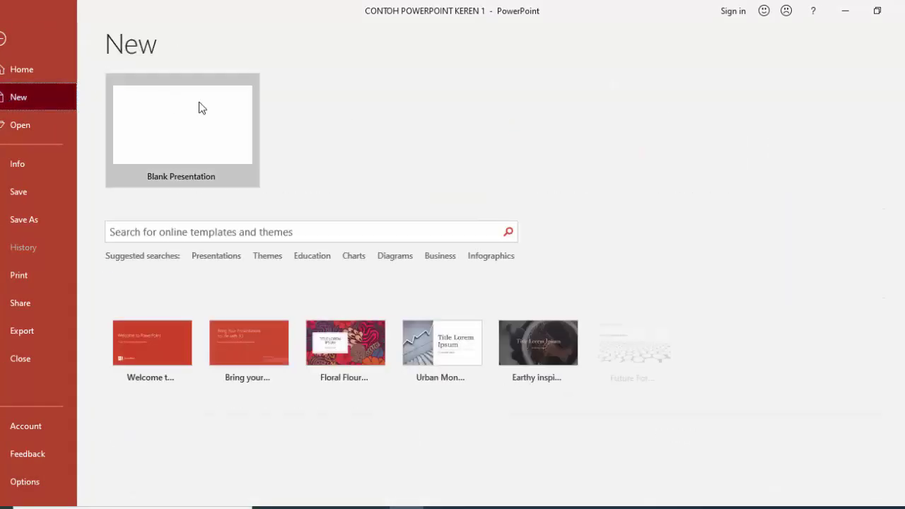
# Create a blank presentation, paste the swatches, and delete the title and subtitle placeholders
pyautogui.click(192, 113)
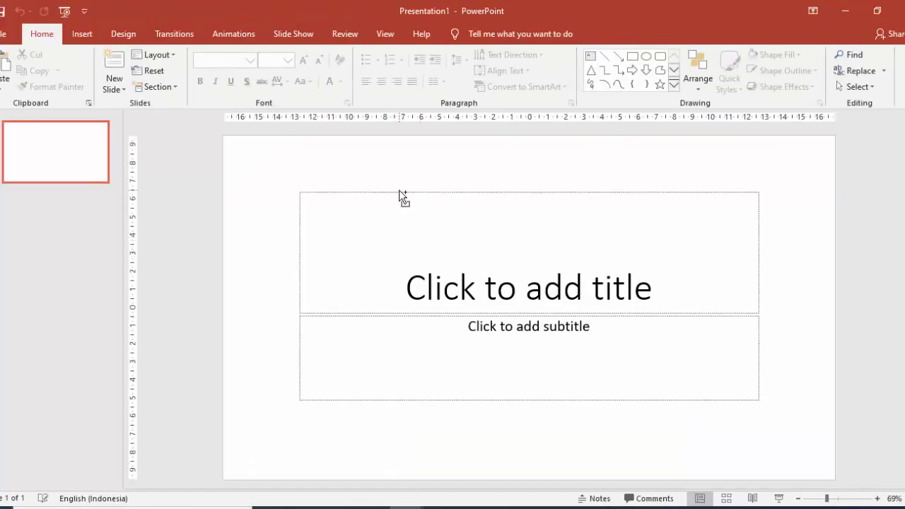
pyautogui.hotkey('ctrl', 'v')
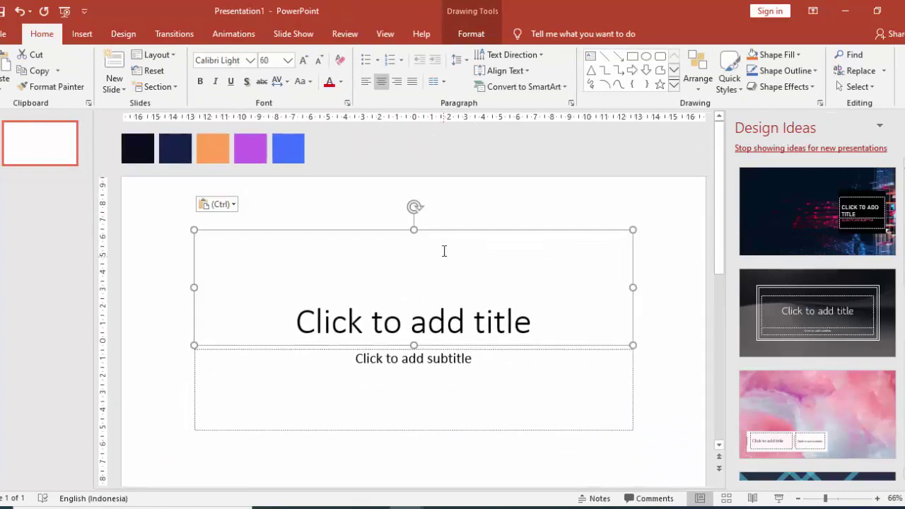
pyautogui.press('Delete')
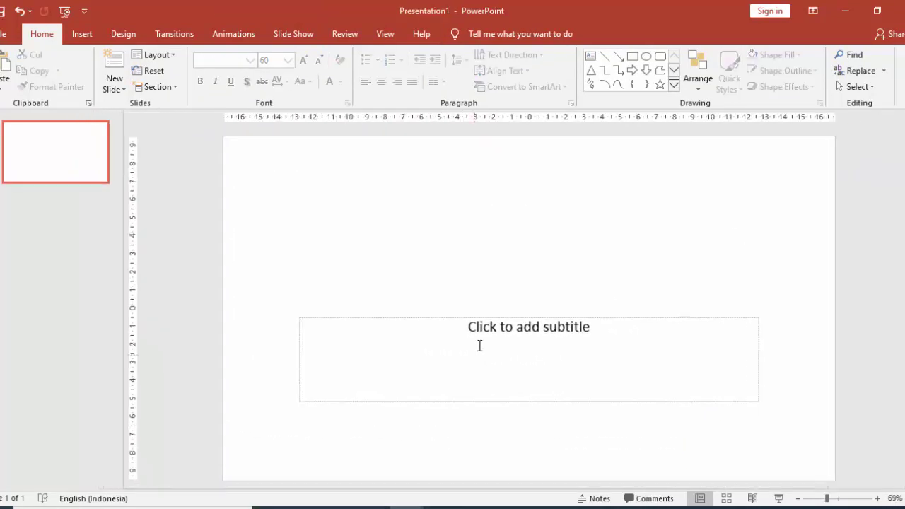
pyautogui.click(495, 318)
pyautogui.press('Delete')
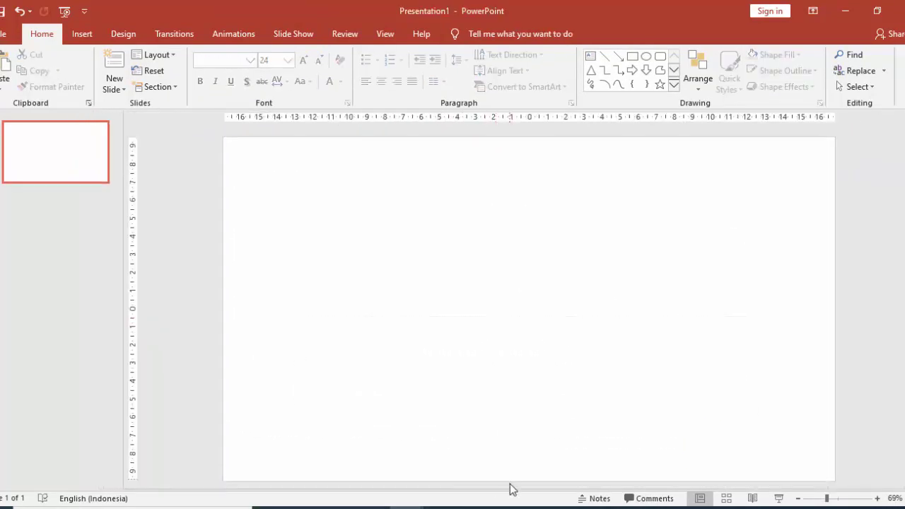
# Check the finished reference presentation, then return to the new blank one
pyautogui.moveTo(408, 508)
pyautogui.click(327, 452)
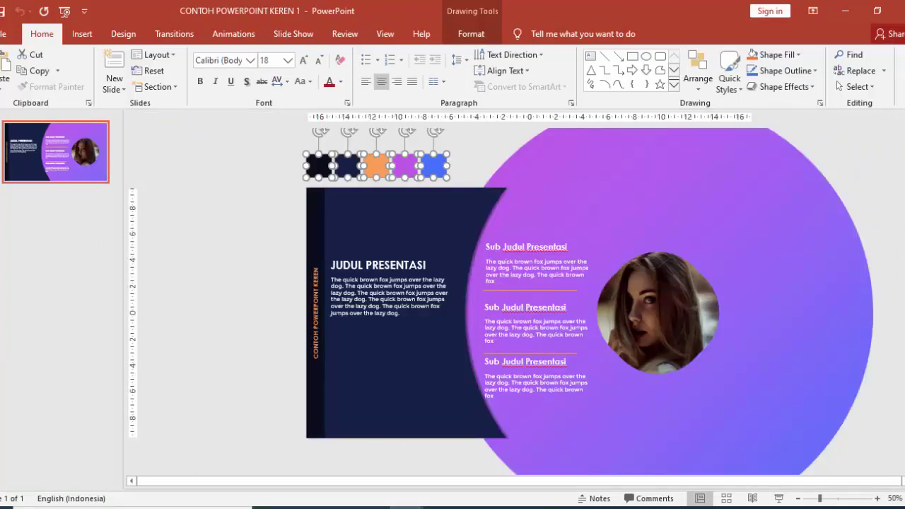
pyautogui.hotkey('alt', 'Tab')
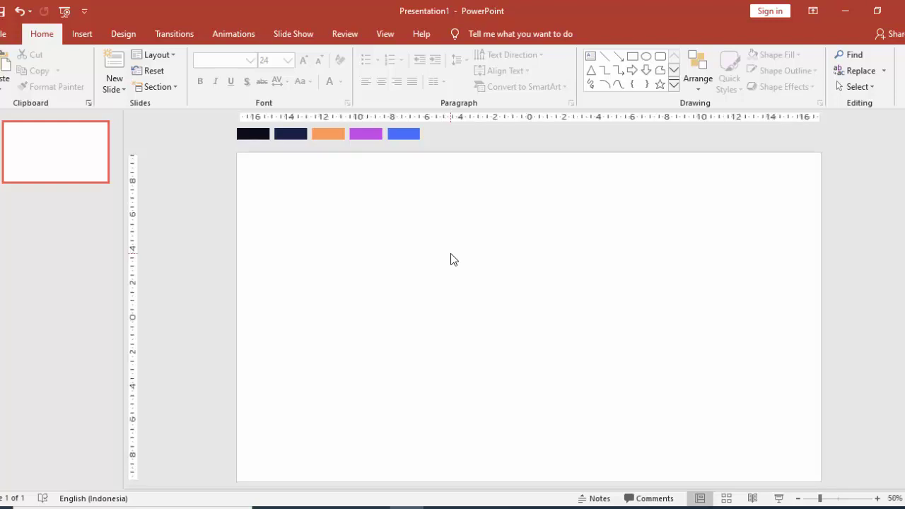
pyautogui.click(85, 33)
# Draw a 6.25 cm blue circle on the left of the slide and set its line to No line
pyautogui.click(211, 64)
pyautogui.click(247, 127)
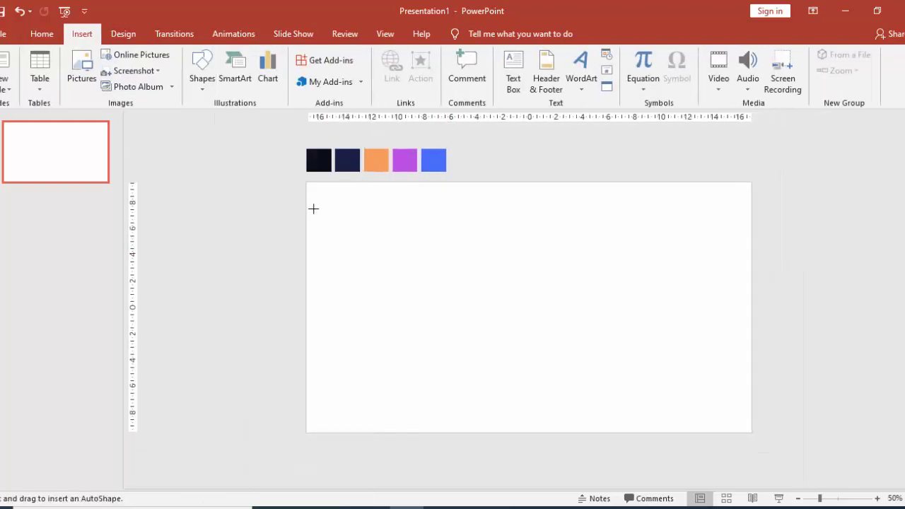
pyautogui.moveTo(338, 238)
pyautogui.mouseDown()
pyautogui.moveTo(420, 307)
pyautogui.moveTo(405, 291)
pyautogui.mouseUp()
pyautogui.rightClick(414, 293)
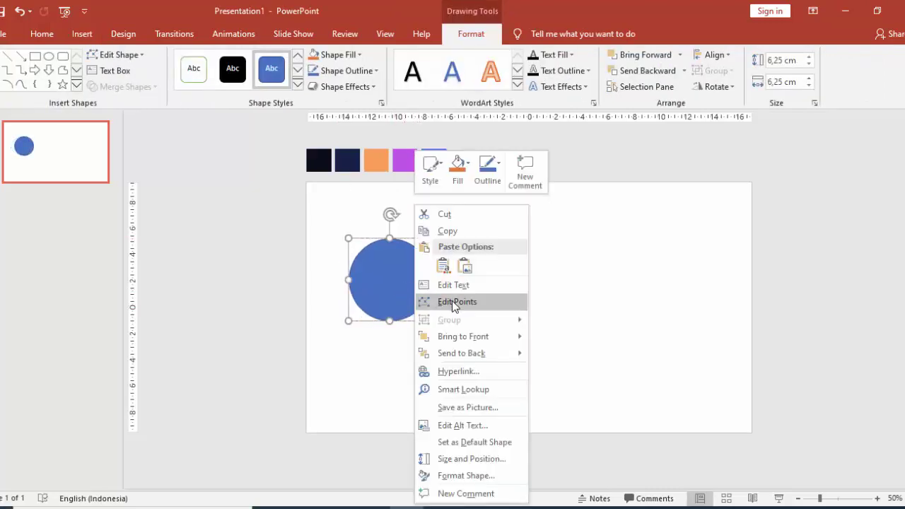
pyautogui.click(454, 478)
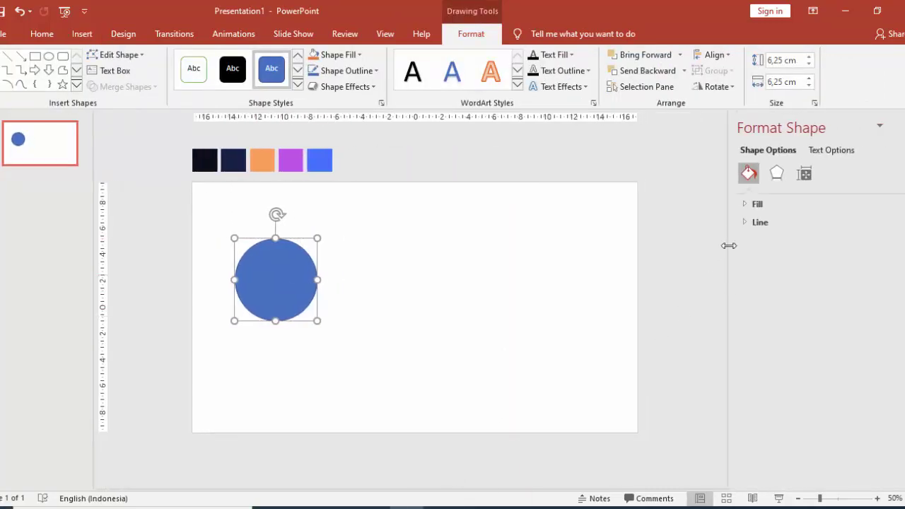
pyautogui.click(745, 223)
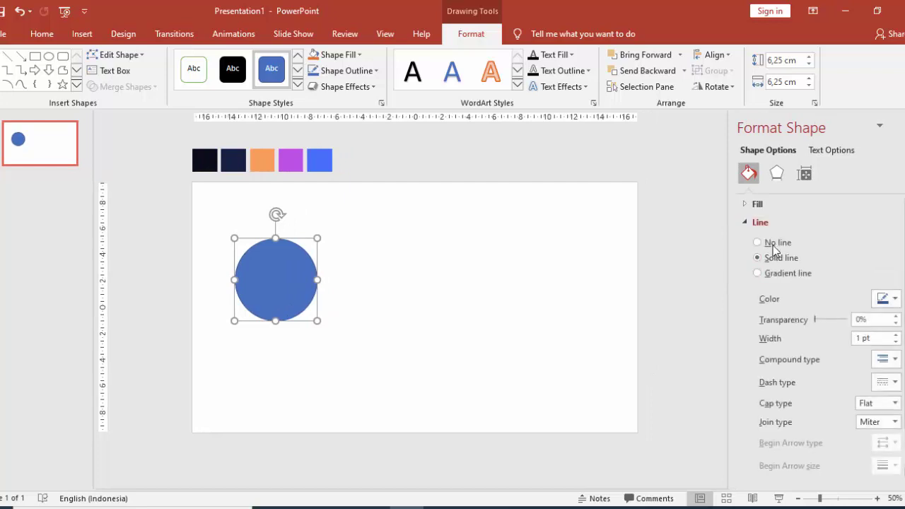
pyautogui.click(775, 245)
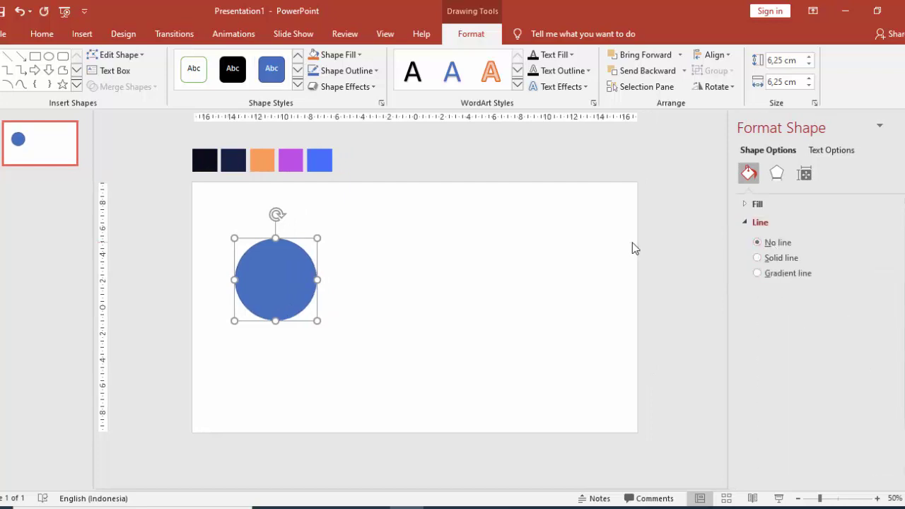
pyautogui.click(543, 246)
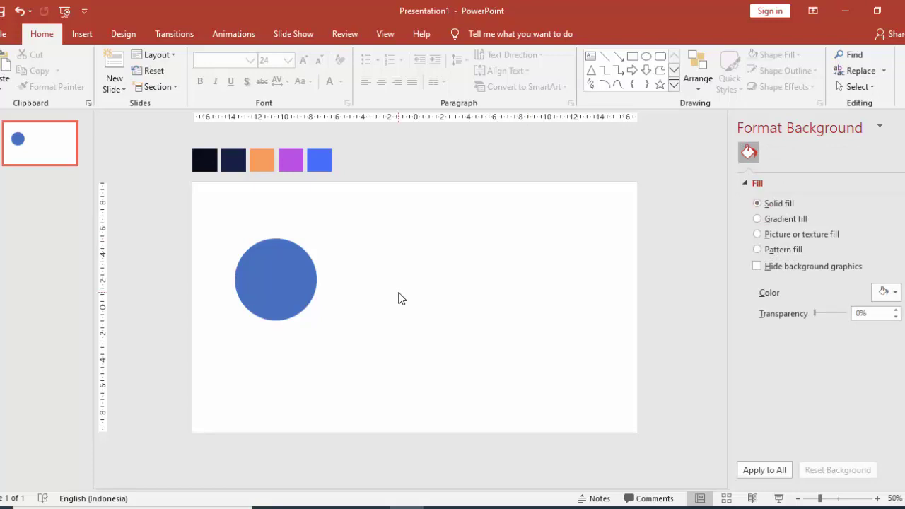
# Nudge the original blue circle slightly upward
pyautogui.click(285, 279)
pyautogui.moveTo(298, 283); pyautogui.dragTo(299, 270)
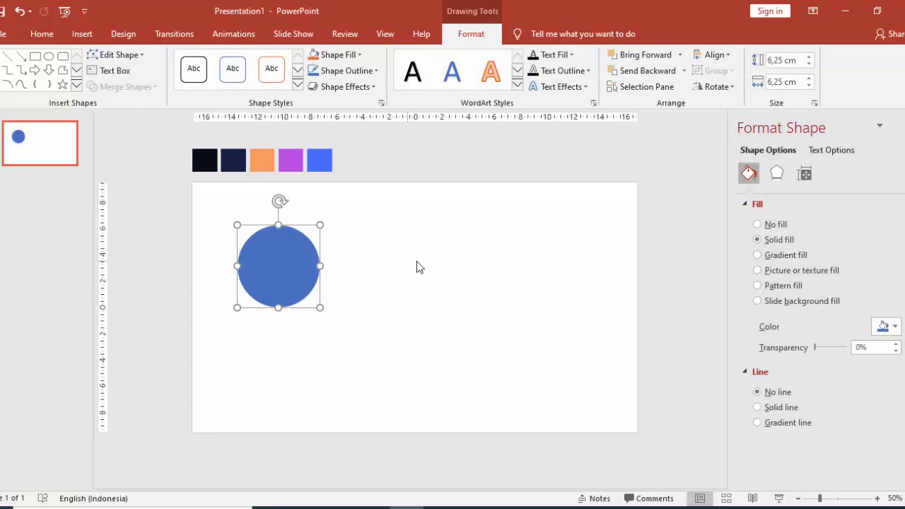
pyautogui.click(414, 319)
pyautogui.click(260, 287)
pyautogui.click(380, 269)
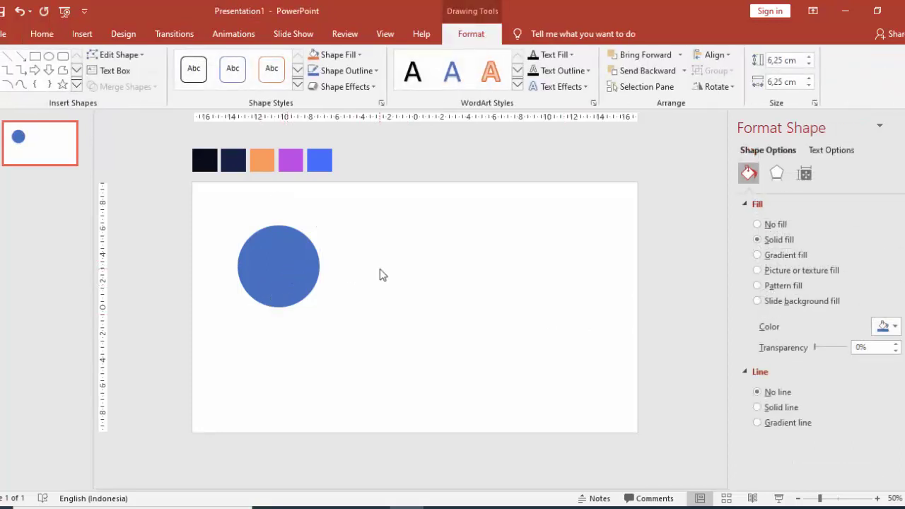
pyautogui.click(278, 263)
# Duplicate the circle, place the copy to its right, and shrink it to 4.13 cm
pyautogui.hotkey('ctrl', 'c')
pyautogui.hotkey('ctrl', 'v')
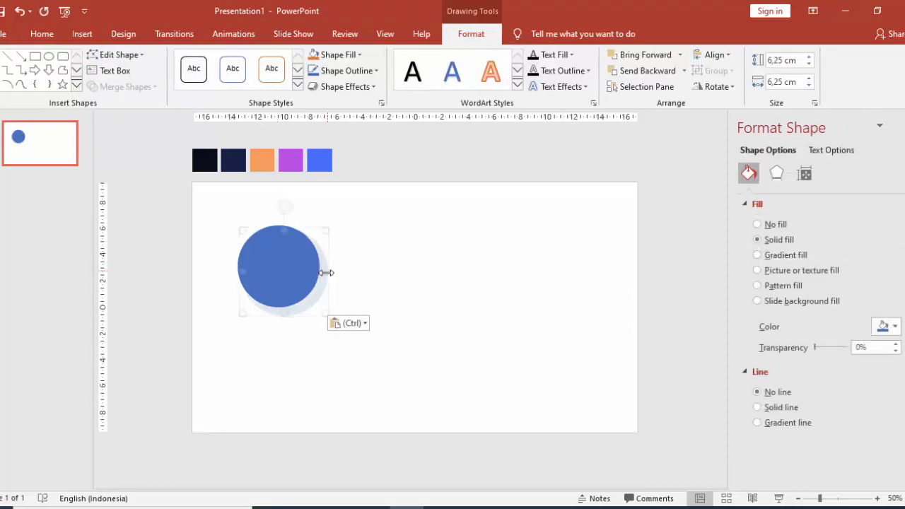
pyautogui.moveTo(322, 272); pyautogui.dragTo(391, 273)
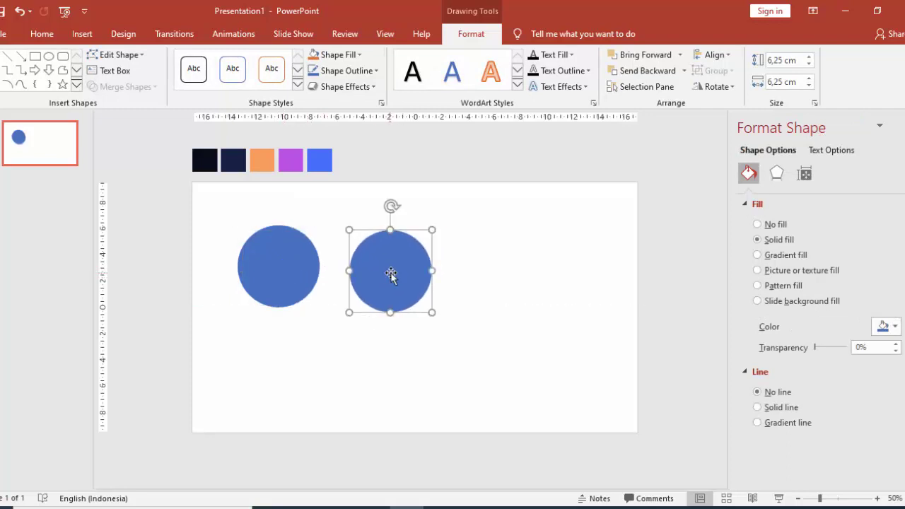
pyautogui.moveTo(432, 229)
pyautogui.mouseDown()
pyautogui.moveTo(377, 269)
pyautogui.moveTo(383, 271)
pyautogui.mouseUp()
pyautogui.click(283, 273)
pyautogui.click(373, 273)
pyautogui.click(483, 264)
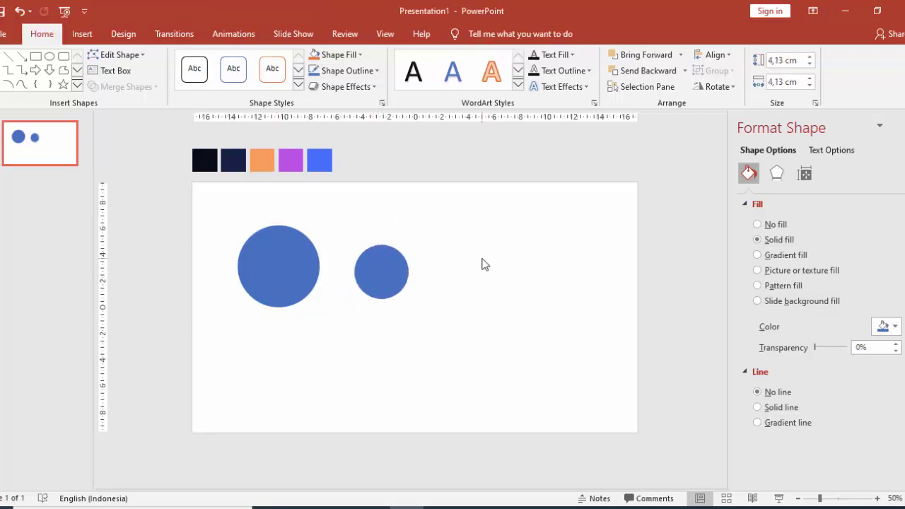
pyautogui.click(82, 34)
# Draw a rectangle between the circles with no outline and a black fill
pyautogui.click(202, 69)
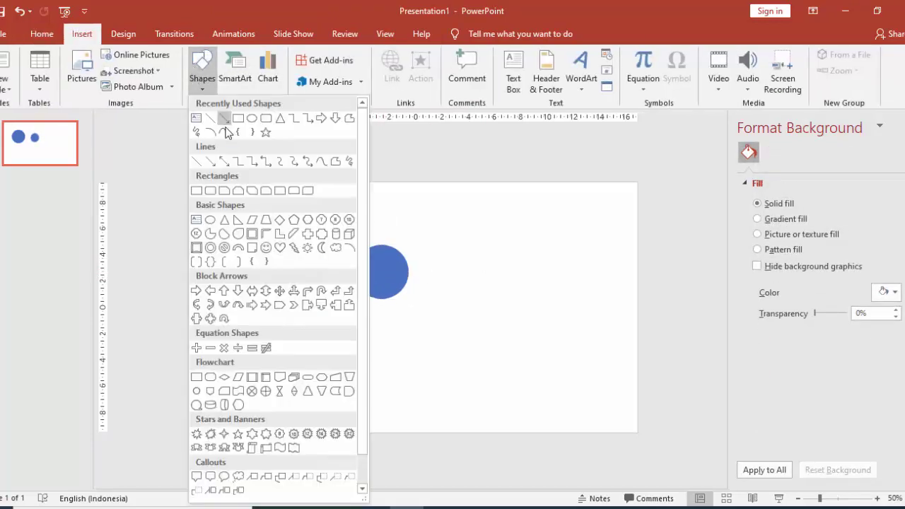
pyautogui.click(251, 118)
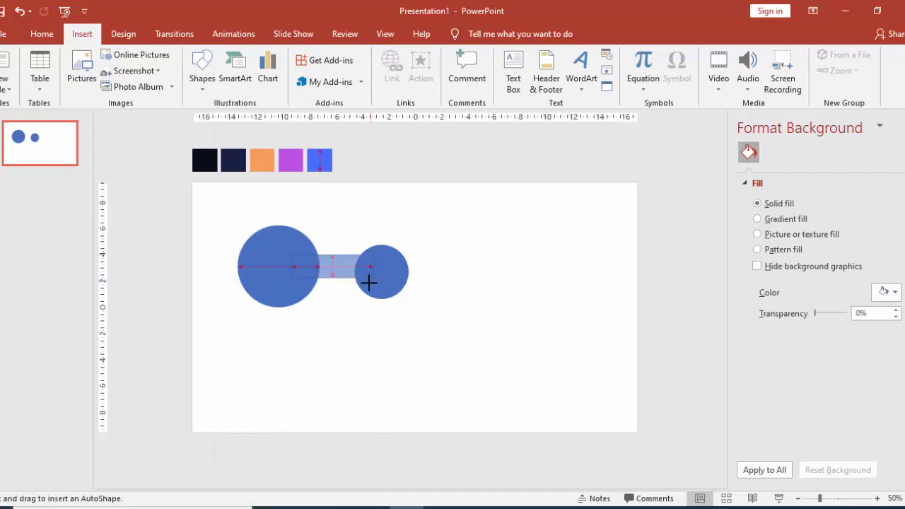
pyautogui.moveTo(369, 286); pyautogui.dragTo(352, 270)
pyautogui.click(758, 393)
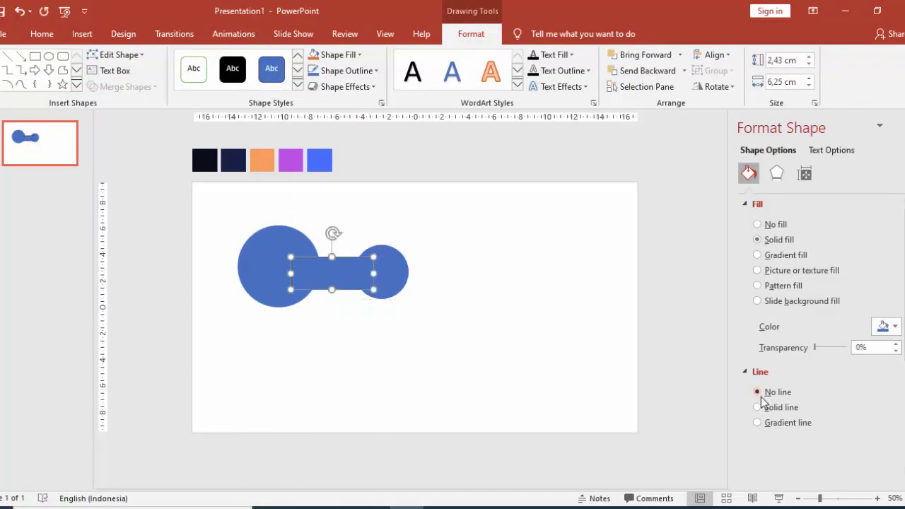
pyautogui.click(888, 324)
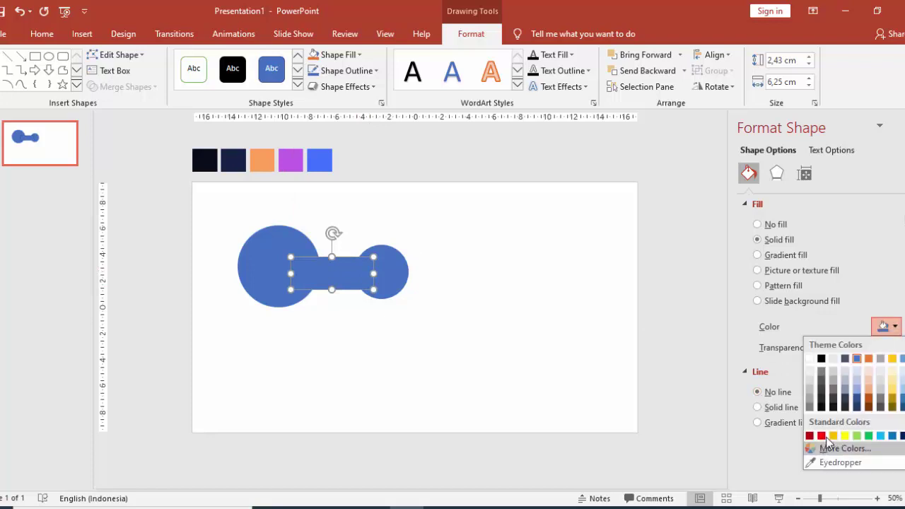
pyautogui.click(822, 405)
pyautogui.click(426, 287)
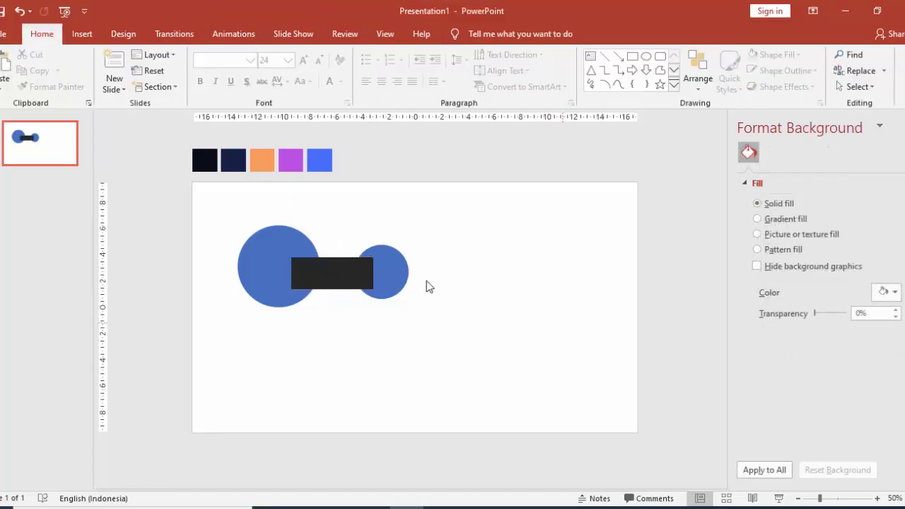
# Select the large circle together with the black rectangle
pyautogui.scroll(3, 366, 271)
pyautogui.click(186, 234)
pyautogui.keyDown('shift'); pyautogui.click(252, 238); pyautogui.keyUp('shift')
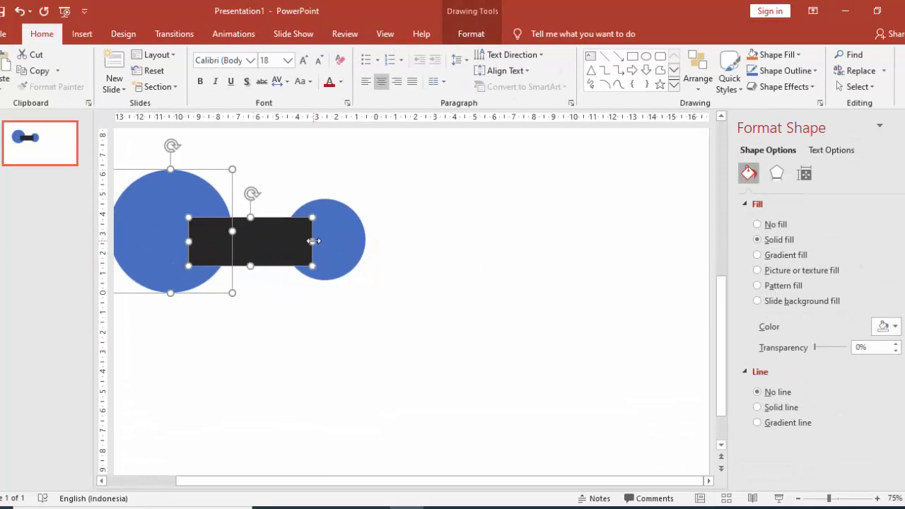
# Move all three shapes toward the slide centre and align their middles
pyautogui.keyDown('shift'); pyautogui.click(320, 240); pyautogui.keyUp('shift')
pyautogui.moveTo(320, 240); pyautogui.dragTo(480, 292)
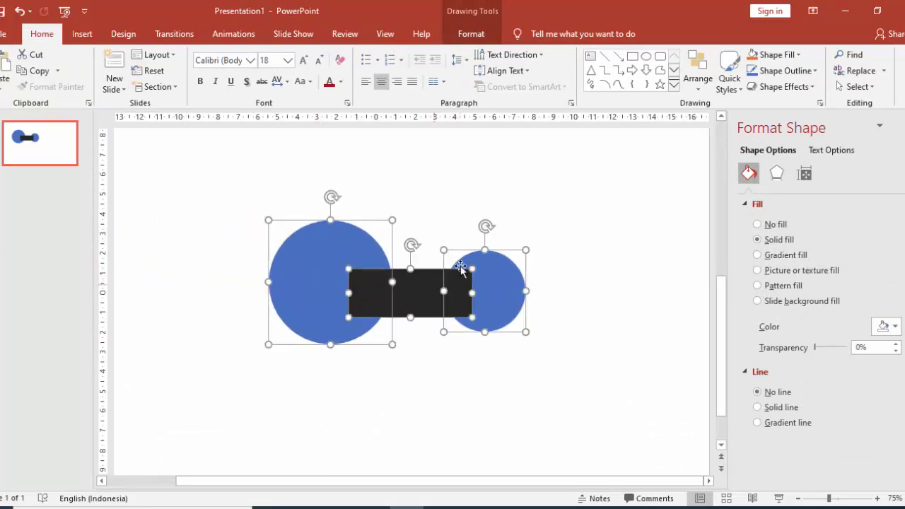
pyautogui.click(471, 34)
pyautogui.click(714, 55)
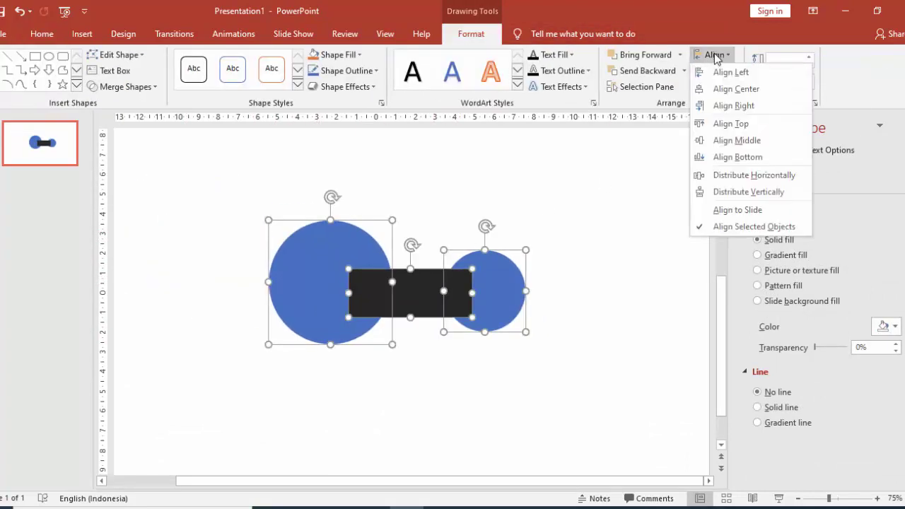
pyautogui.click(735, 140)
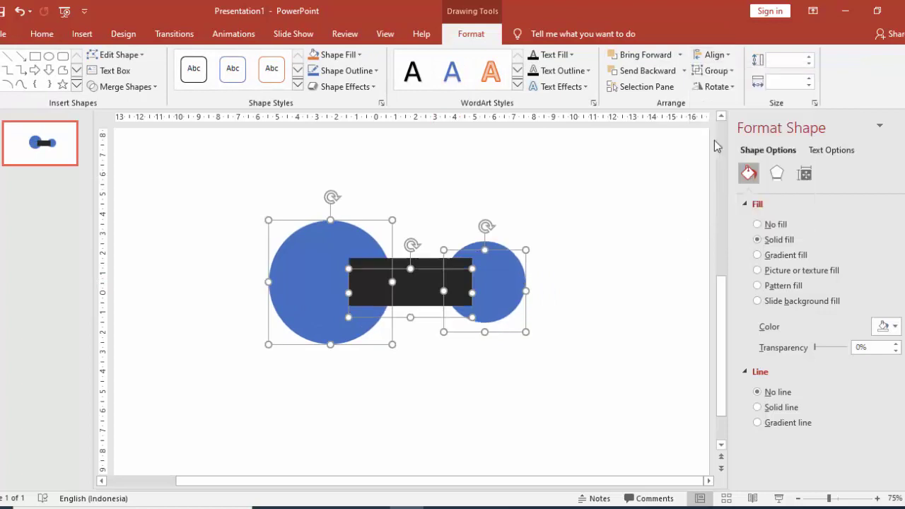
# Nudge the large circle slightly to the left
pyautogui.click(566, 273)
pyautogui.click(358, 312)
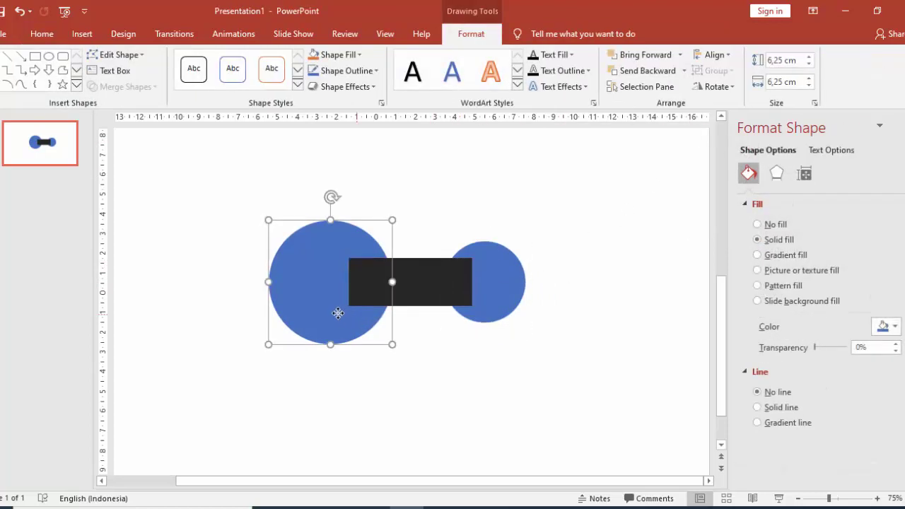
pyautogui.moveTo(338, 313); pyautogui.dragTo(340, 312)
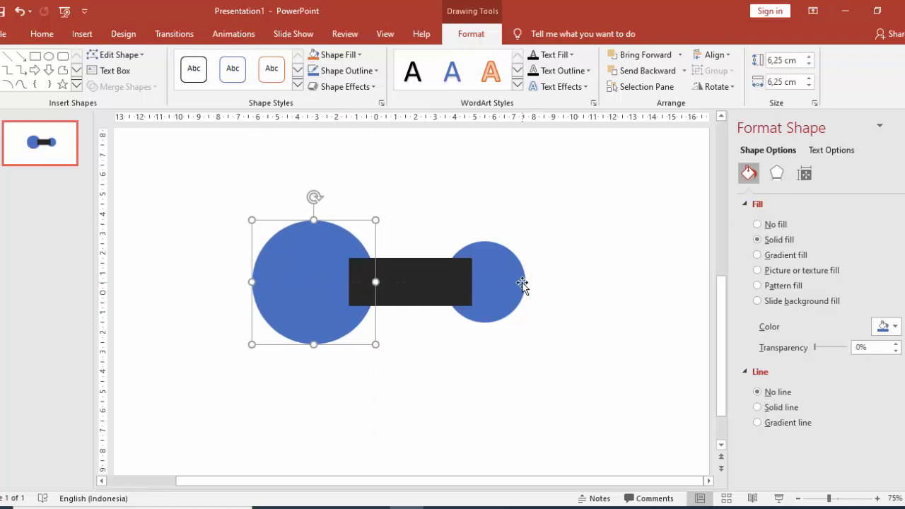
# Copy the big circle above the rectangle and make it red at 48% transparency
pyautogui.moveTo(333, 295); pyautogui.dragTo(430, 244)
pyautogui.click(888, 326)
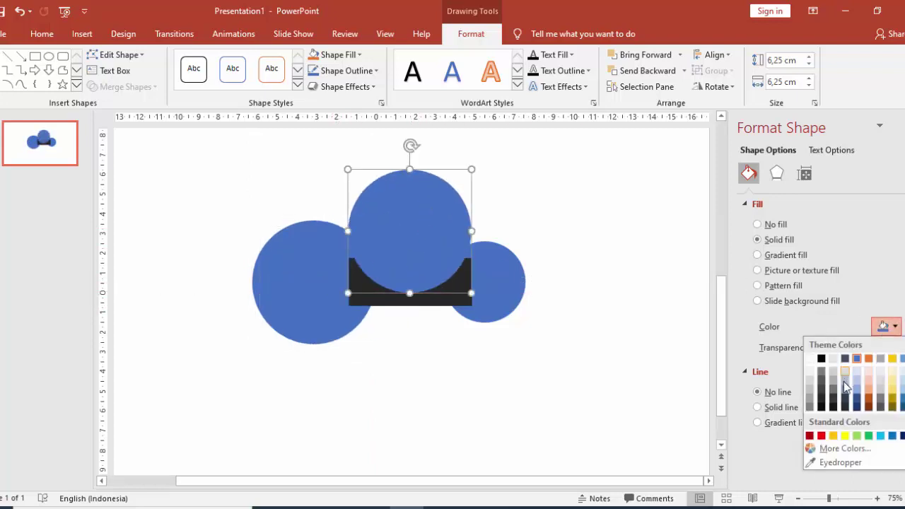
pyautogui.click(821, 435)
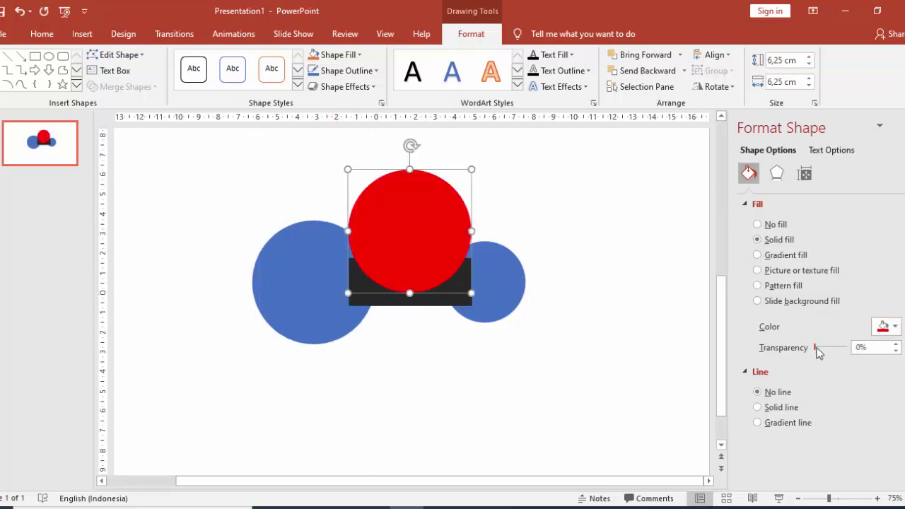
pyautogui.moveTo(817, 348); pyautogui.dragTo(833, 350)
# Squash the red circle into a flatter ellipse
pyautogui.click(453, 296)
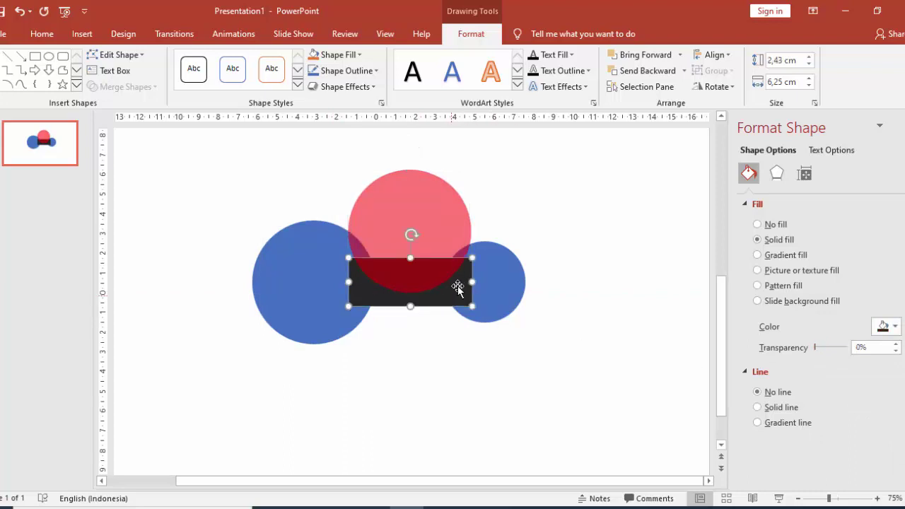
pyautogui.click(449, 234)
pyautogui.moveTo(473, 167); pyautogui.dragTo(467, 177)
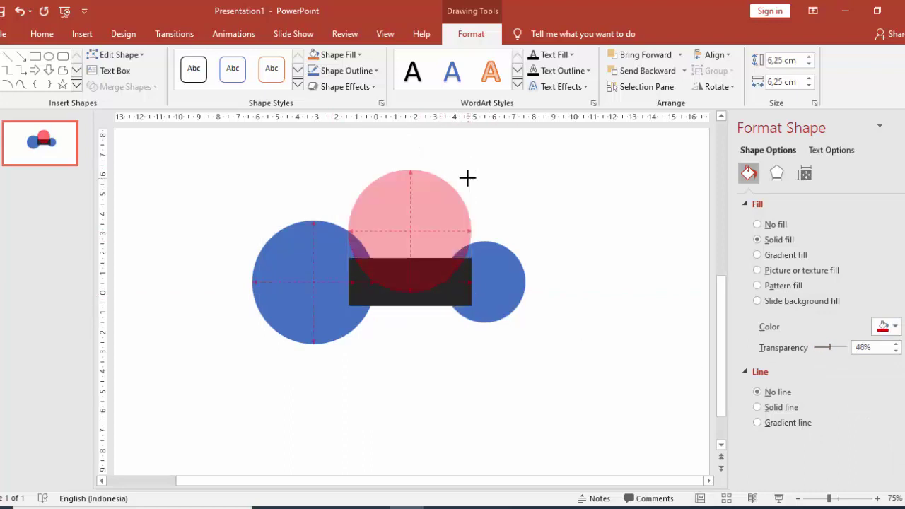
pyautogui.moveTo(410, 170); pyautogui.dragTo(405, 205)
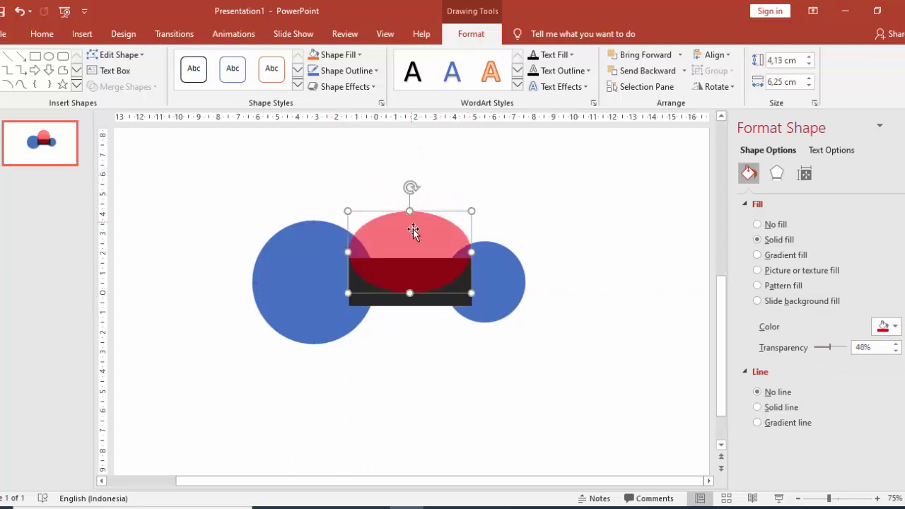
pyautogui.keyDown('ctrl'); pyautogui.scroll(5, 427, 222); pyautogui.keyUp('ctrl')
pyautogui.scroll(-3, 458, 321)
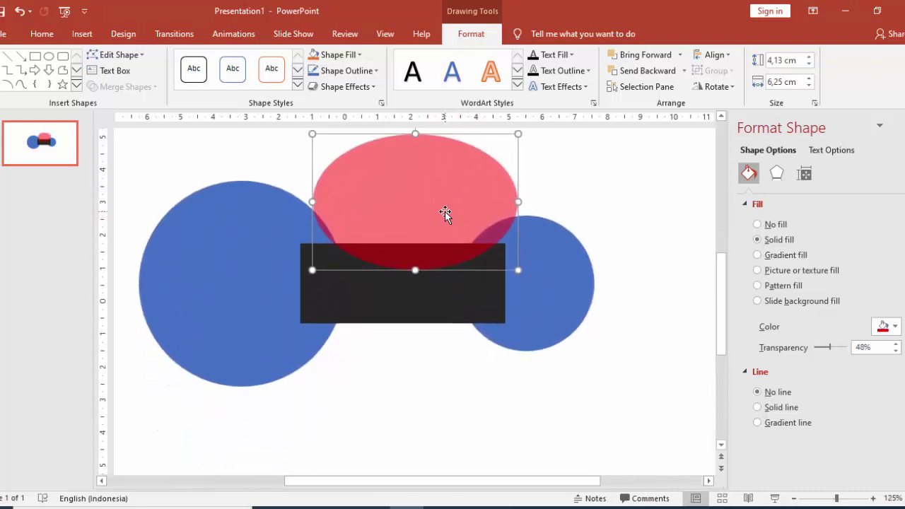
# Copy the ellipse below the rectangle, align both centres, and nudge the top one up
pyautogui.keyDown('ctrl'); pyautogui.moveTo(445, 214); pyautogui.dragTo(421, 357); pyautogui.keyUp('ctrl')
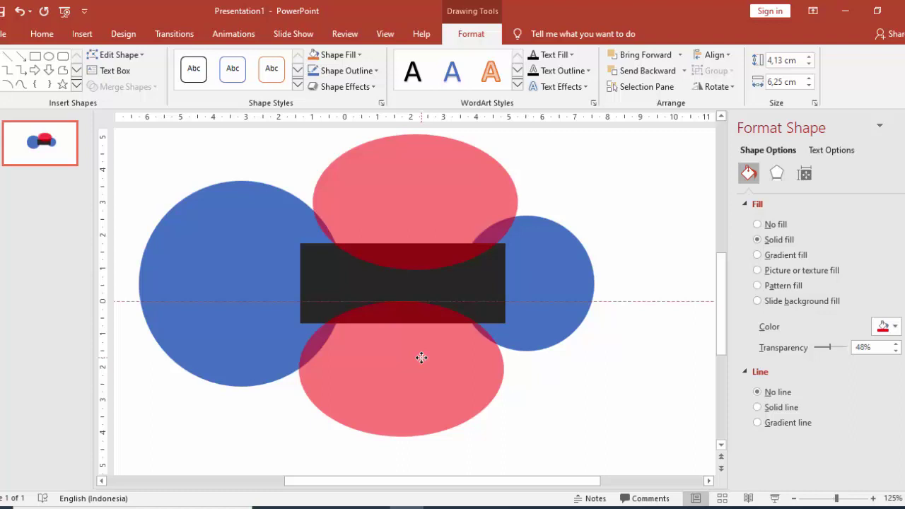
pyautogui.keyDown('shift'); pyautogui.click(430, 203); pyautogui.keyUp('shift')
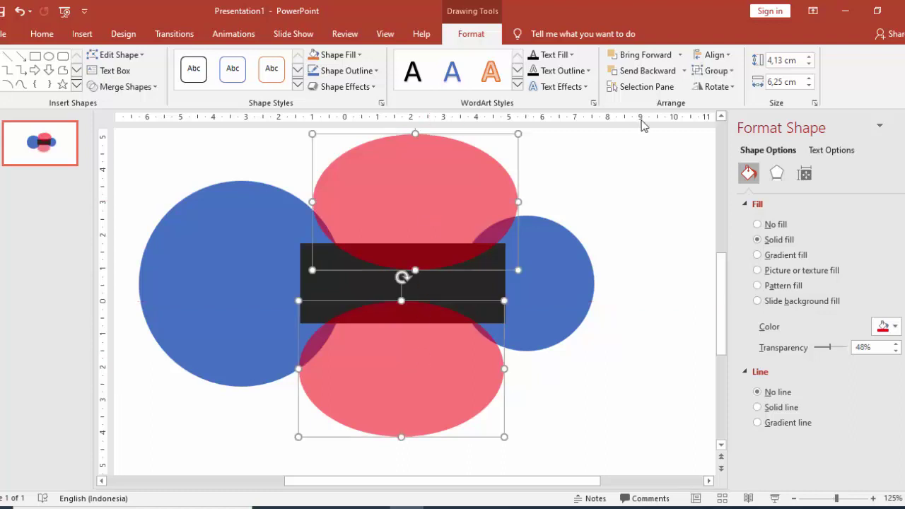
pyautogui.click(710, 56)
pyautogui.click(733, 87)
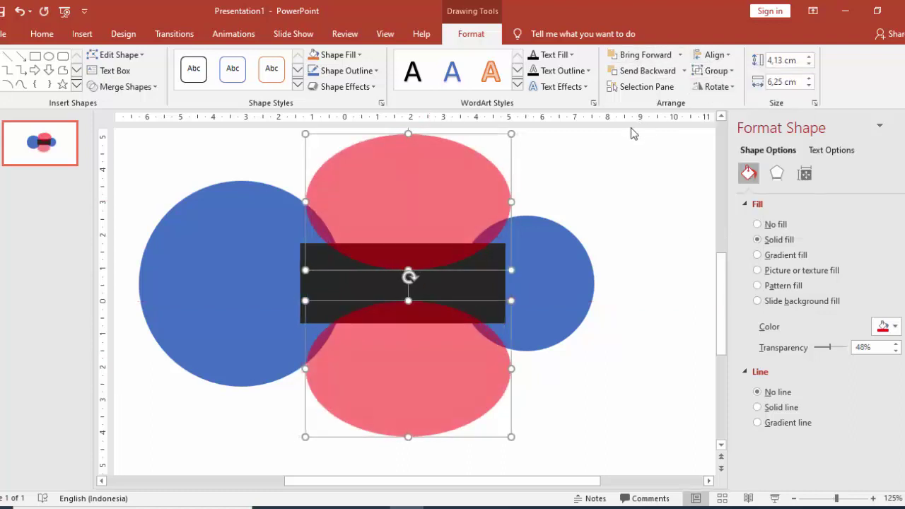
pyautogui.click(581, 201)
pyautogui.click(516, 207)
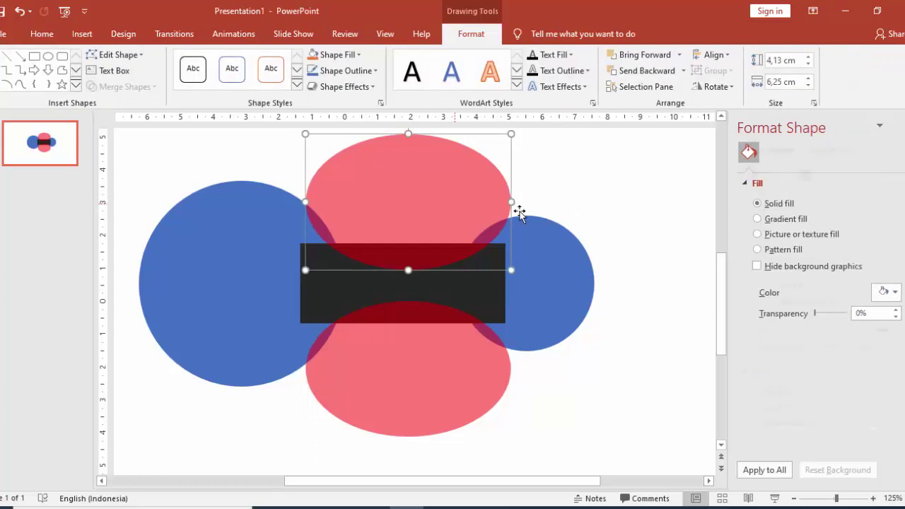
pyautogui.hotkey('ctrl', 'Up')
pyautogui.hotkey('ctrl', 'Up')
# Nudge the top red ellipse up and left until it overlaps the rectangle's top edge
pyautogui.hotkey('ctrl', 'Up')
pyautogui.hotkey('ctrl', 'Up')
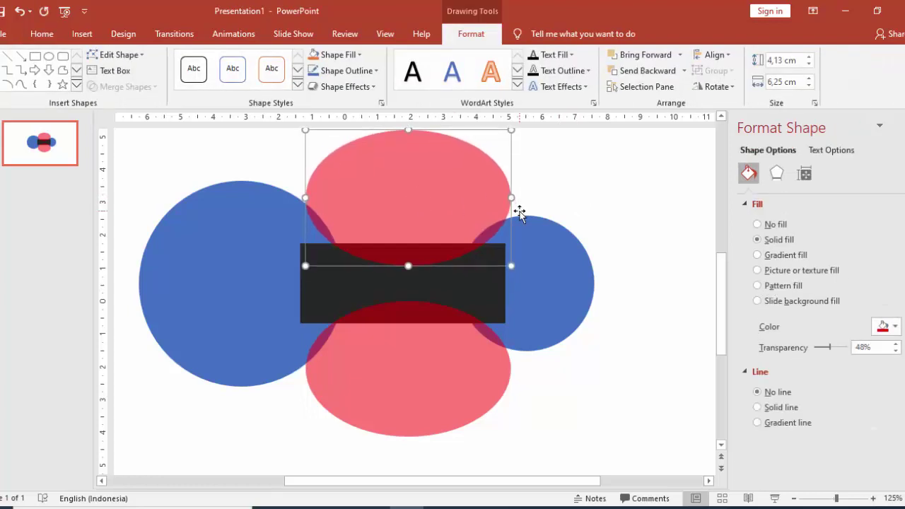
pyautogui.hotkey('ctrl', 'Up')
pyautogui.hotkey('ctrl', 'Up')
pyautogui.hotkey('ctrl', 'Up')
pyautogui.hotkey('ctrl', 'Up')
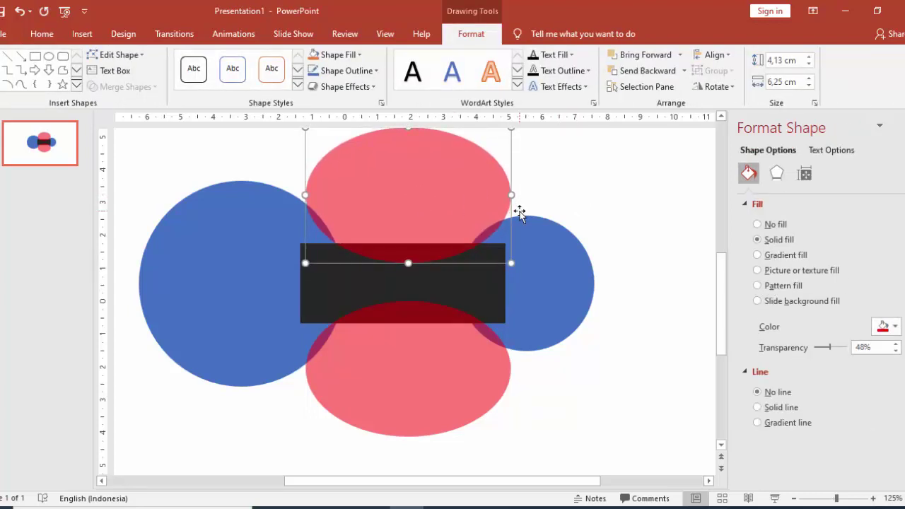
pyautogui.hotkey('ctrl', 'Up')
pyautogui.hotkey('ctrl', 'Left')
pyautogui.hotkey('ctrl', 'Left')
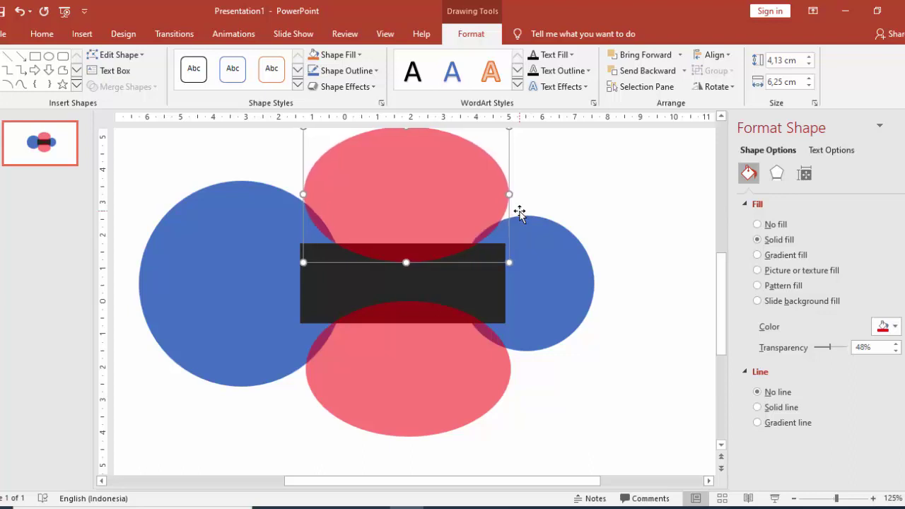
pyautogui.hotkey('ctrl', 'Left')
pyautogui.hotkey('ctrl', 'Left')
pyautogui.hotkey('ctrl', 'Up')
pyautogui.hotkey('ctrl', 'Left')
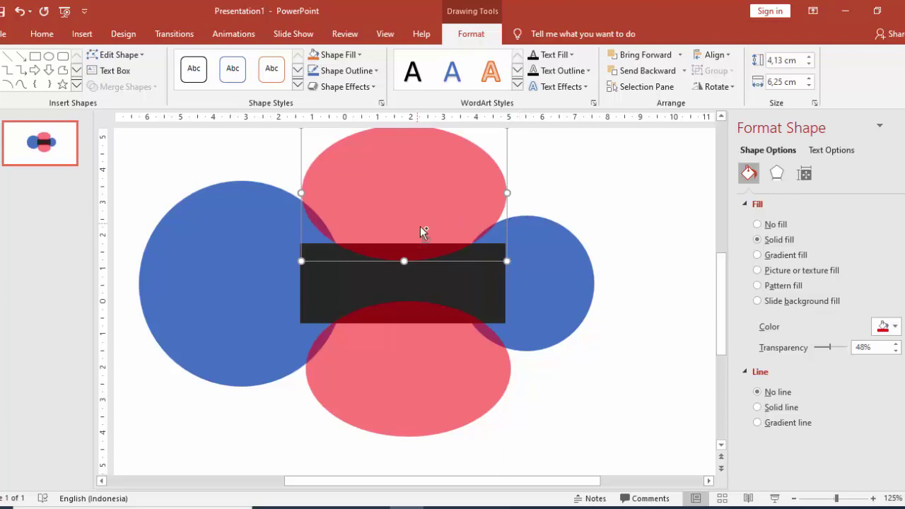
pyautogui.keyDown('ctrl'); pyautogui.scroll(2, 422, 230); pyautogui.keyUp('ctrl')
pyautogui.scroll(-1, 384, 390)
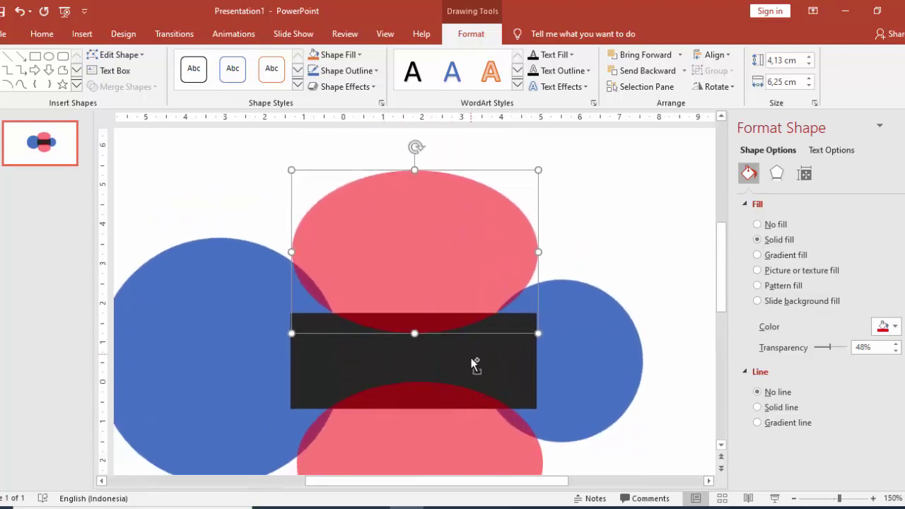
pyautogui.keyDown('ctrl'); pyautogui.scroll(2, 471, 359); pyautogui.keyUp('ctrl')
pyautogui.scroll(-1, 471, 363)
pyautogui.scroll(-2, 514, 370)
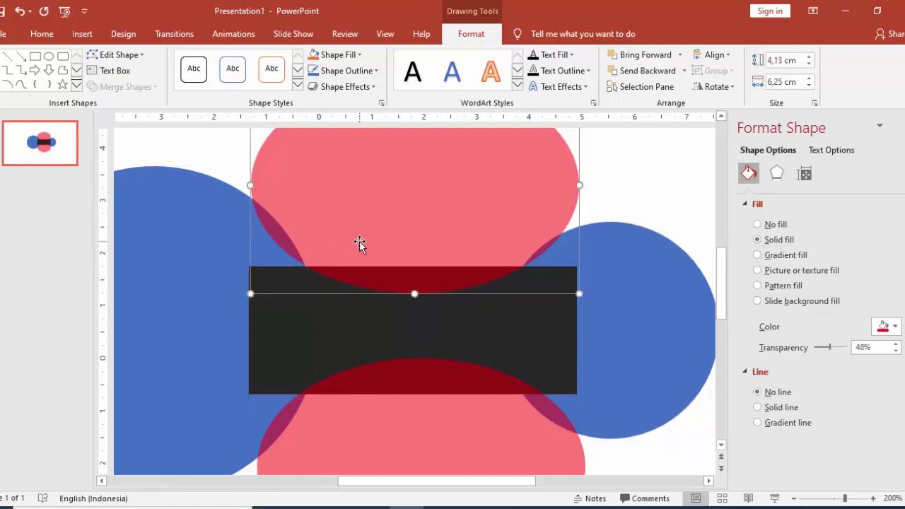
pyautogui.hotkey('ctrl', 'Left')
pyautogui.hotkey('ctrl', 'Left')
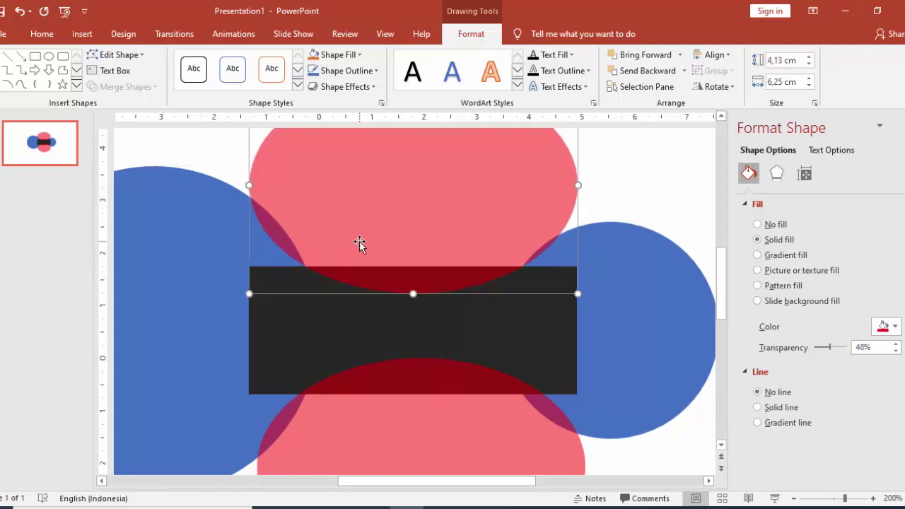
pyautogui.hotkey('ctrl', 'Down')
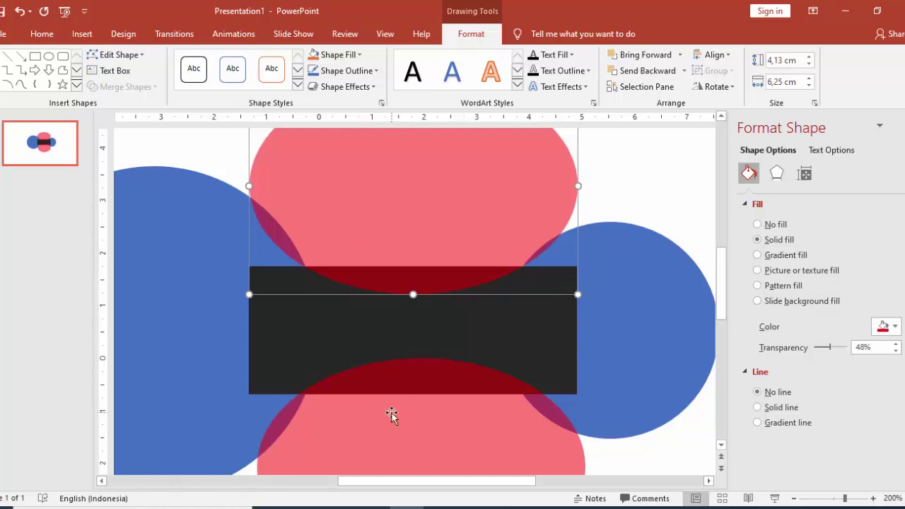
# Nudge the bottom red ellipse until it evenly overlaps the rectangle's bottom edge
pyautogui.click(393, 415)
pyautogui.hotkey('ctrl', 'Down')
pyautogui.hotkey('ctrl', 'Down')
pyautogui.hotkey('ctrl', 'Down')
pyautogui.hotkey('ctrl', 'Down')
pyautogui.hotkey('ctrl', 'Down')
pyautogui.hotkey('ctrl', 'Down')
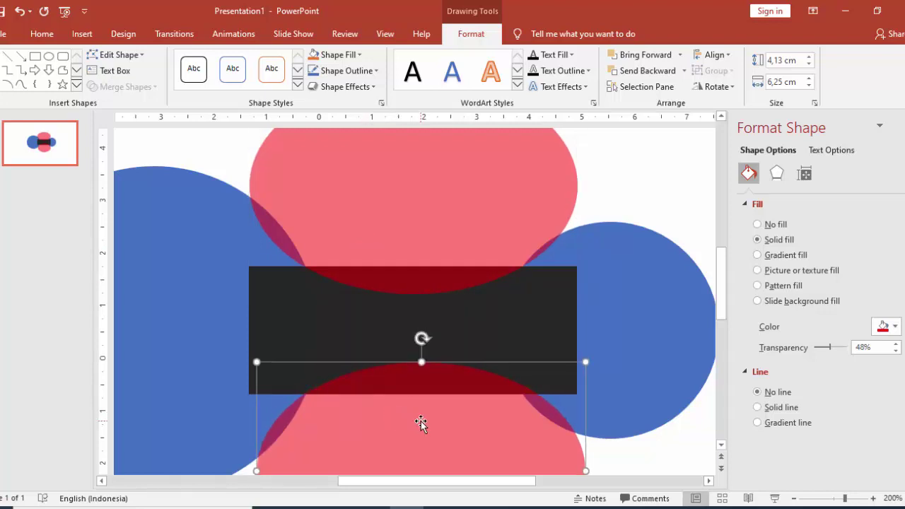
pyautogui.hotkey('ctrl', 'Down')
pyautogui.hotkey('ctrl', 'Down')
pyautogui.hotkey('ctrl', 'Down')
pyautogui.hotkey('ctrl', 'Down')
pyautogui.hotkey('ctrl', 'Down')
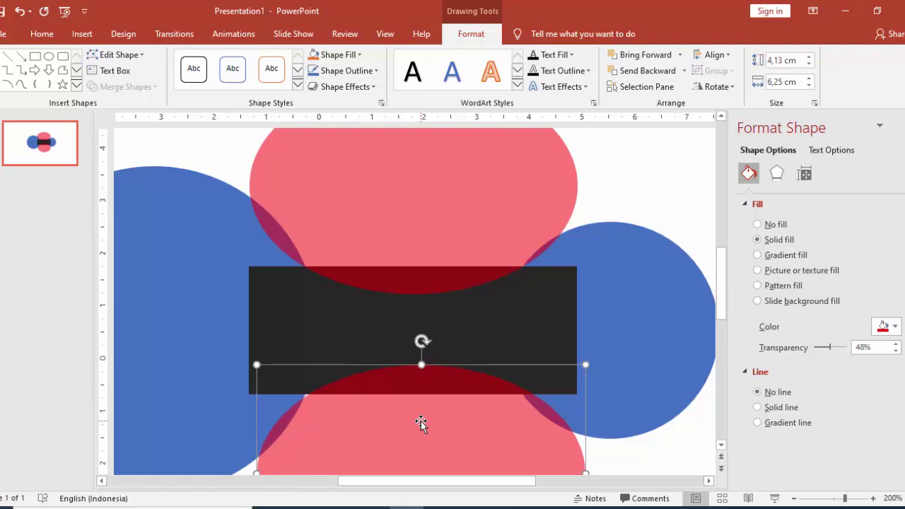
pyautogui.hotkey('ctrl', 'Down')
pyautogui.hotkey('ctrl', 'Down')
pyautogui.hotkey('ctrl', 'Down')
pyautogui.hotkey('ctrl', 'Down')
pyautogui.hotkey('ctrl', 'Down')
pyautogui.hotkey('ctrl', 'Down')
pyautogui.hotkey('ctrl', 'Down')
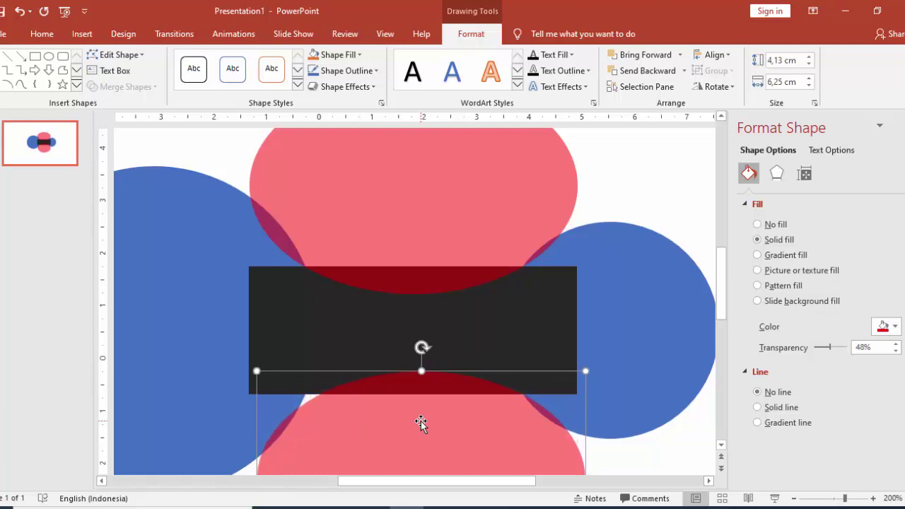
pyautogui.hotkey('ctrl', 'Up')
pyautogui.hotkey('ctrl', 'Up')
pyautogui.hotkey('ctrl', 'Left')
pyautogui.hotkey('ctrl', 'Left')
pyautogui.hotkey('ctrl', 'Left')
pyautogui.hotkey('ctrl', 'Up')
pyautogui.hotkey('ctrl', 'Up')
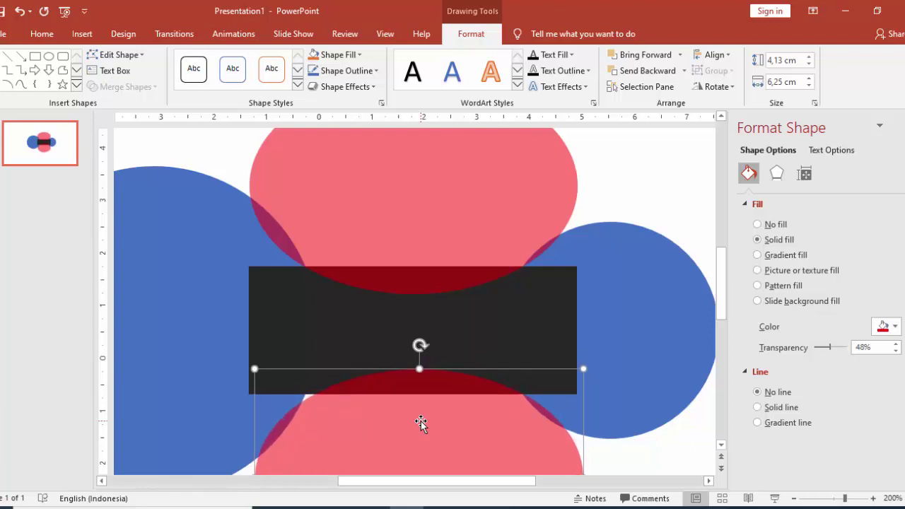
pyautogui.hotkey('ctrl', 'Up')
pyautogui.hotkey('ctrl', 'Up')
pyautogui.hotkey('ctrl', 'Up')
pyautogui.hotkey('ctrl', 'Up')
pyautogui.hotkey('ctrl', 'Up')
pyautogui.hotkey('ctrl', 'Up')
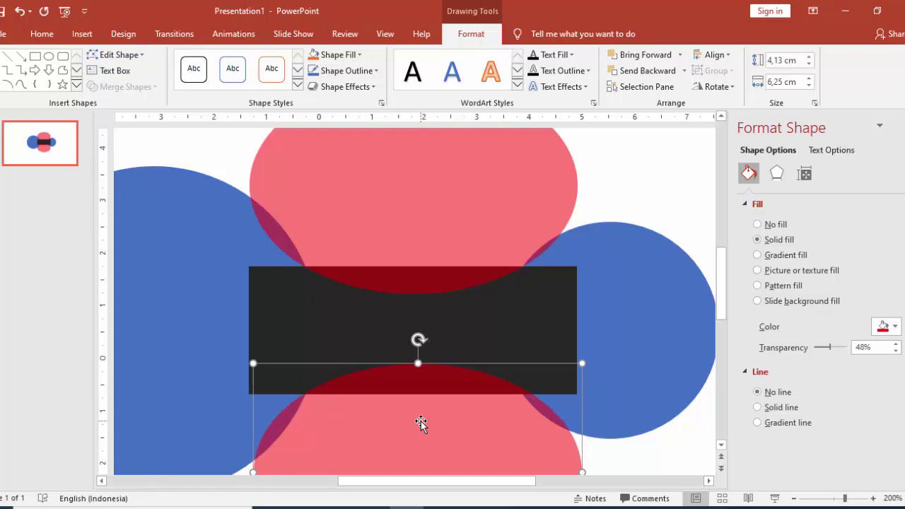
pyautogui.hotkey('ctrl', 'Left')
pyautogui.hotkey('ctrl', 'Left')
pyautogui.hotkey('ctrl', 'Left')
pyautogui.hotkey('ctrl', 'Down')
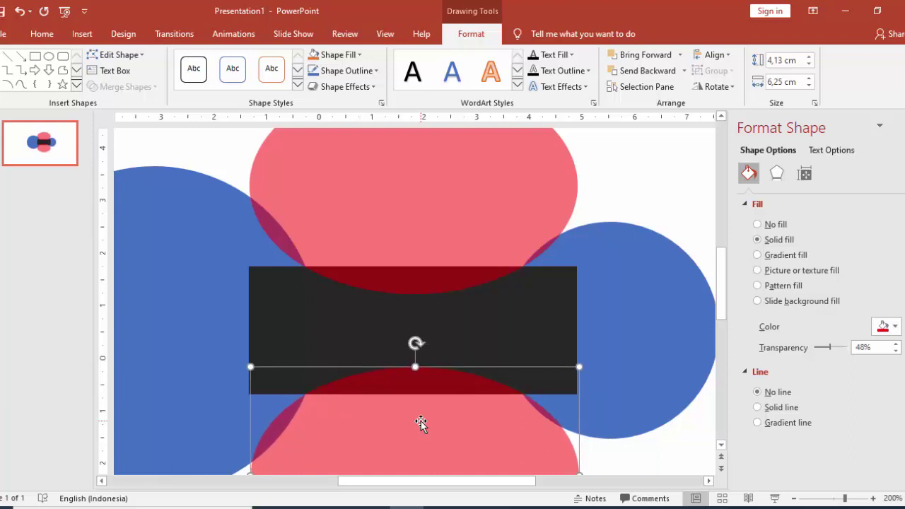
pyautogui.hotkey('ctrl', 'Down')
pyautogui.hotkey('ctrl', 'Left')
pyautogui.hotkey('ctrl', 'Left')
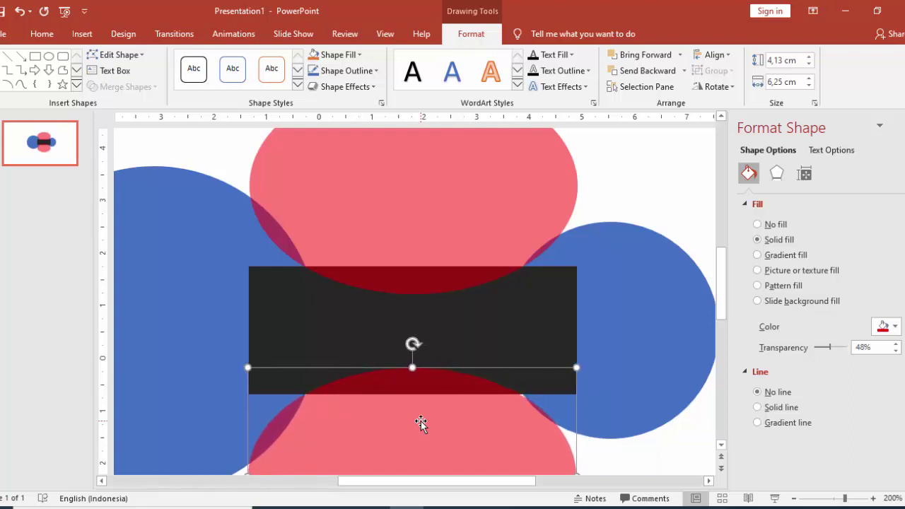
pyautogui.hotkey('ctrl', 'Up')
pyautogui.hotkey('ctrl', 'Right')
pyautogui.hotkey('ctrl', 'Right')
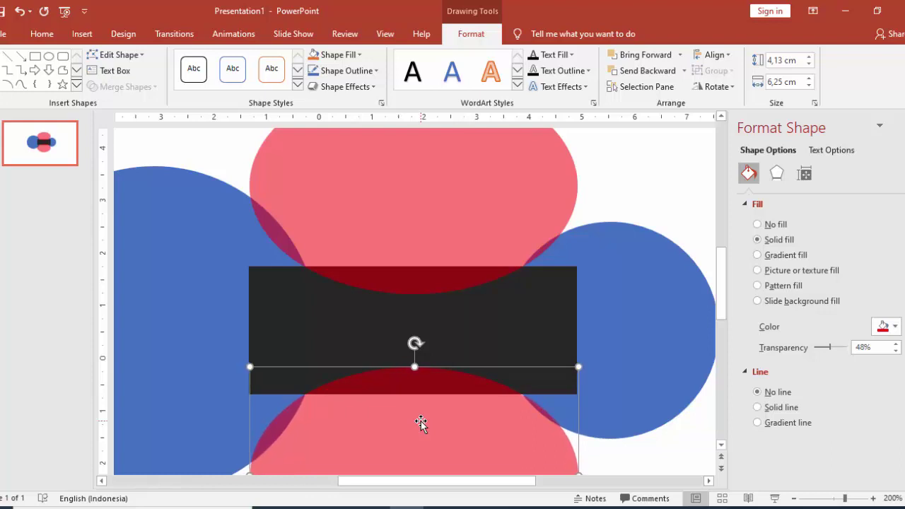
pyautogui.hotkey('ctrl', 'Up')
pyautogui.hotkey('ctrl', 'Up')
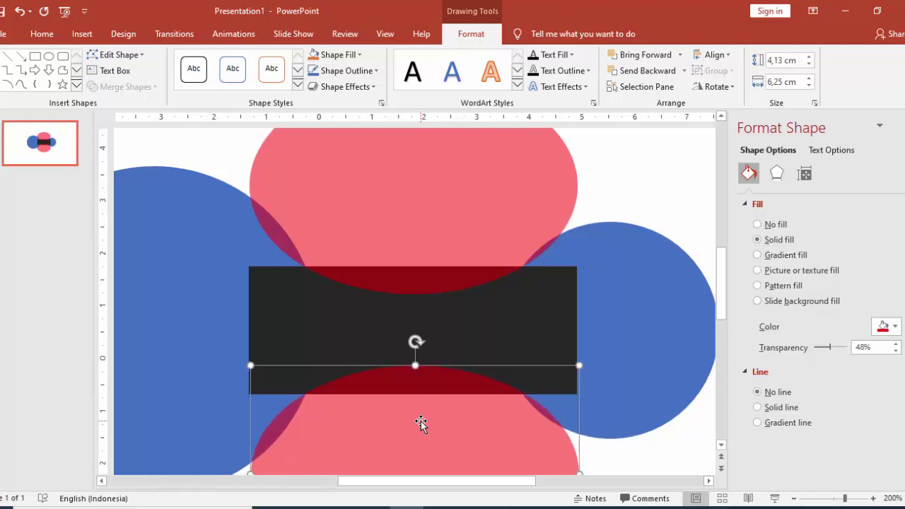
# Subtract the top ellipse from the black rectangle with Merge Shapes
pyautogui.keyDown('ctrl'); pyautogui.scroll(-5, 443, 415); pyautogui.keyUp('ctrl')
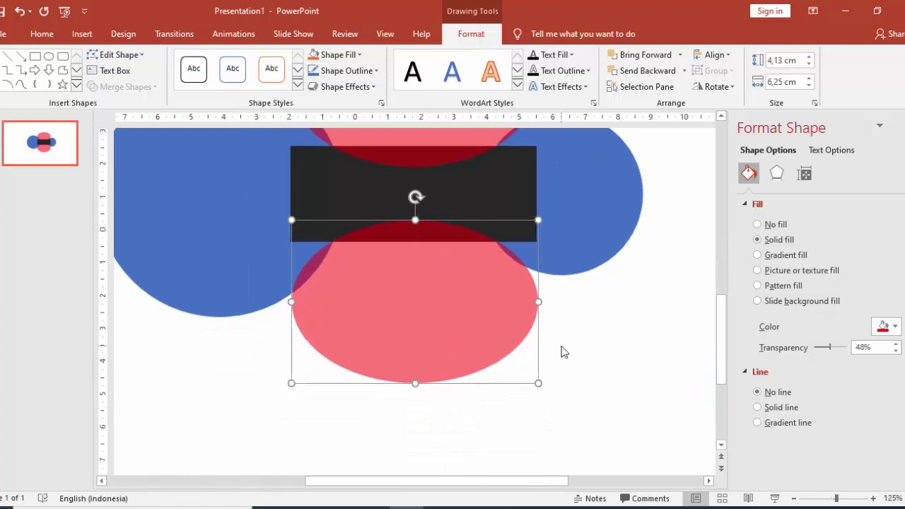
pyautogui.keyDown('ctrl'); pyautogui.scroll(-3, 651, 256); pyautogui.keyUp('ctrl')
pyautogui.scroll(1, 563, 244)
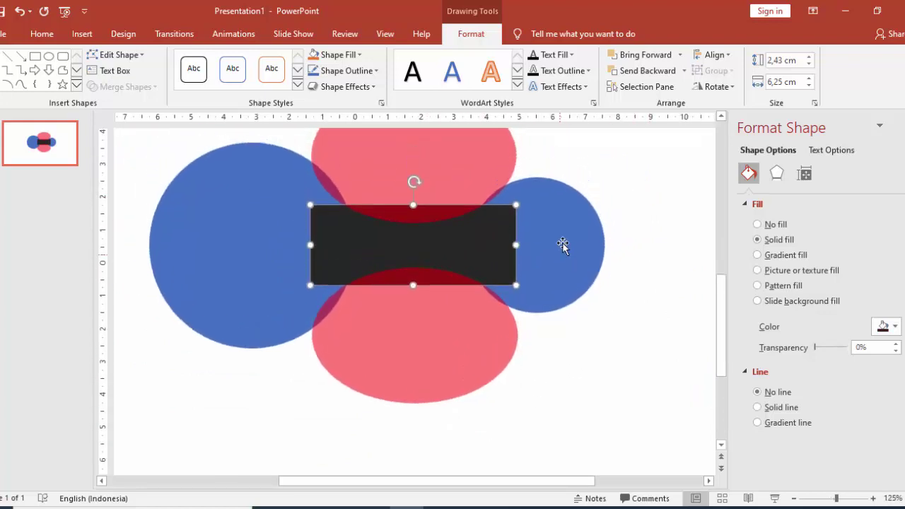
pyautogui.keyDown('shift'); pyautogui.click(464, 167); pyautogui.keyUp('shift')
pyautogui.click(150, 87)
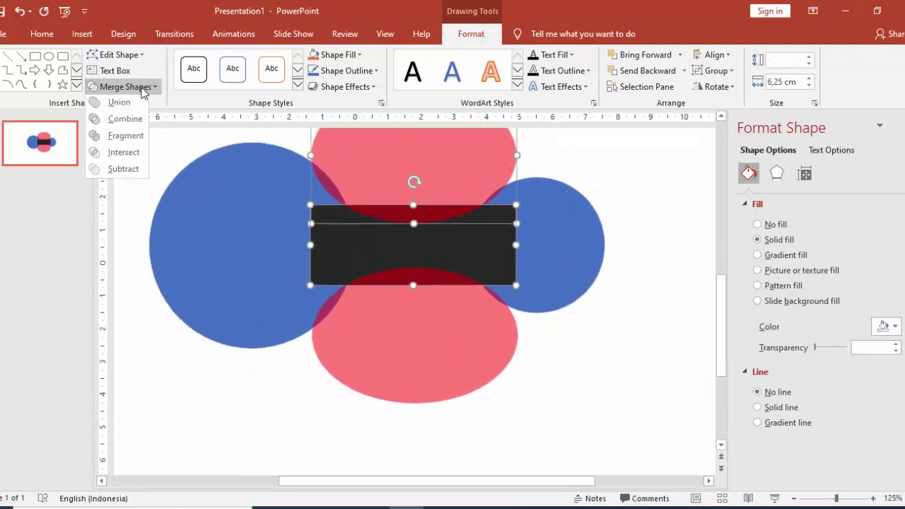
pyautogui.click(121, 172)
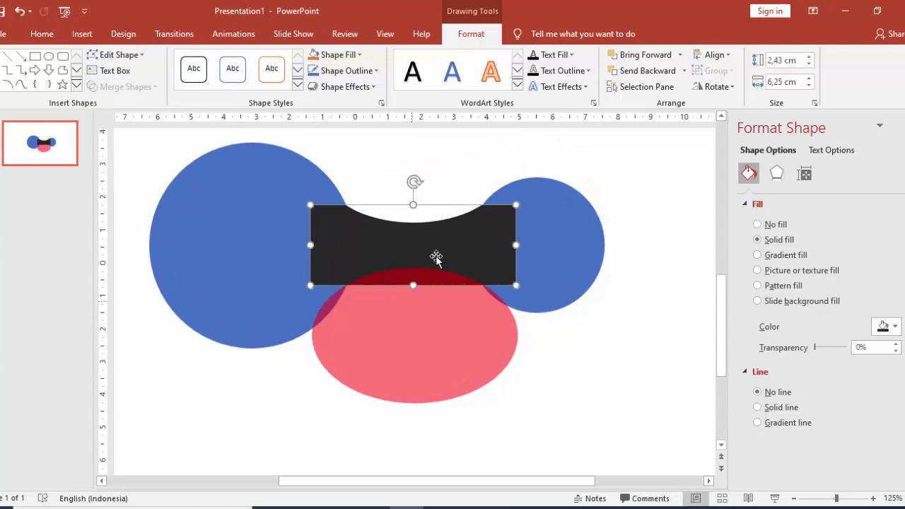
# Subtract the bottom ellipse as well, leaving concave top and bottom edges
pyautogui.keyDown('shift'); pyautogui.click(450, 328); pyautogui.keyUp('shift')
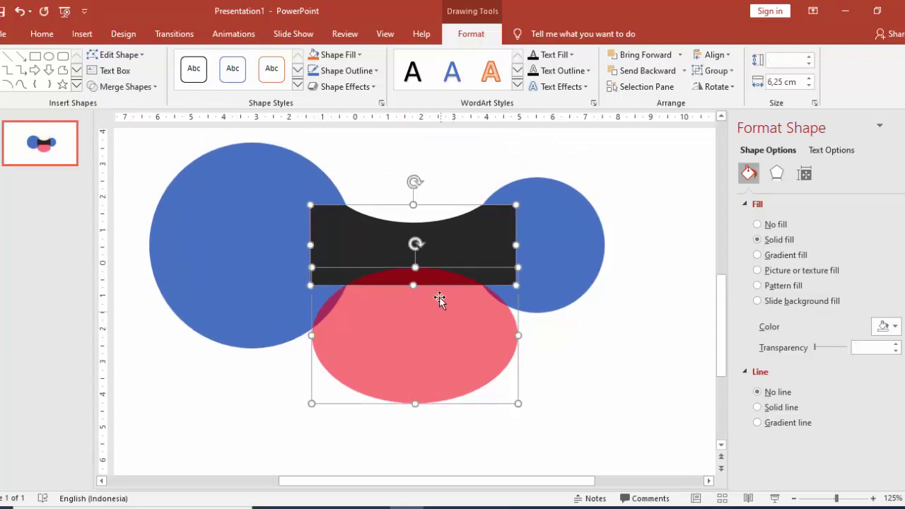
pyautogui.click(122, 86)
pyautogui.click(123, 177)
pyautogui.click(397, 344)
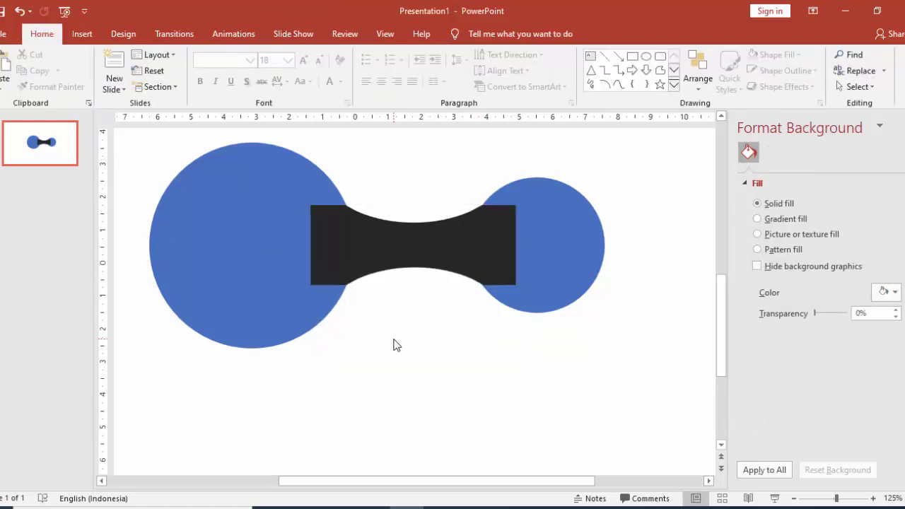
# Paste a duplicate of the connector and right circle and move it above the original
pyautogui.click(284, 253)
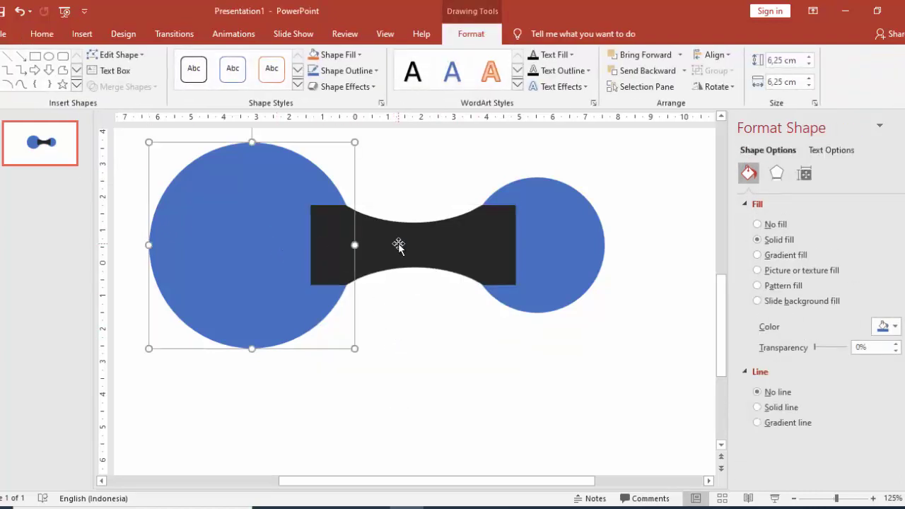
pyautogui.keyDown('ctrl'); pyautogui.scroll(-3, 542, 307); pyautogui.keyUp('ctrl')
pyautogui.keyDown('ctrl'); pyautogui.scroll(-2, 543, 308); pyautogui.keyUp('ctrl')
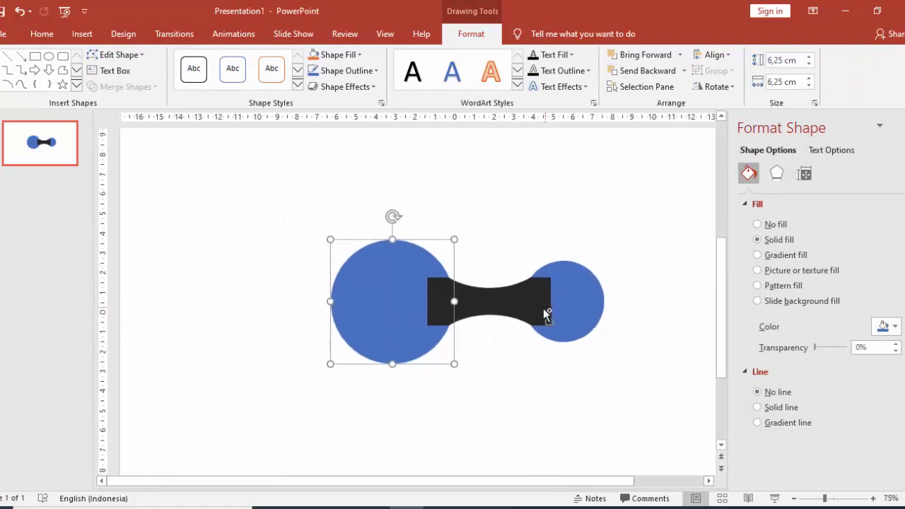
pyautogui.click(527, 306)
pyautogui.keyDown('shift'); pyautogui.click(584, 294); pyautogui.keyUp('shift')
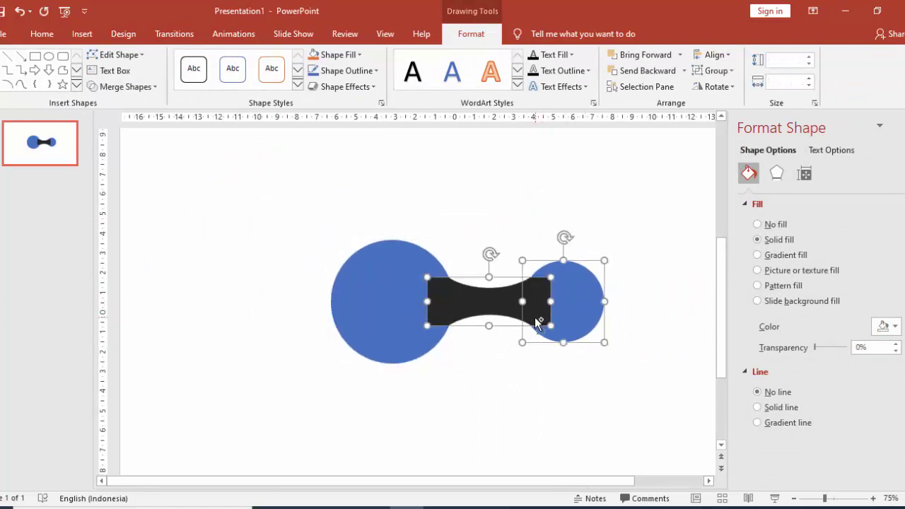
pyautogui.hotkey('ctrl', 'v')
pyautogui.moveTo(538, 323); pyautogui.dragTo(545, 194)
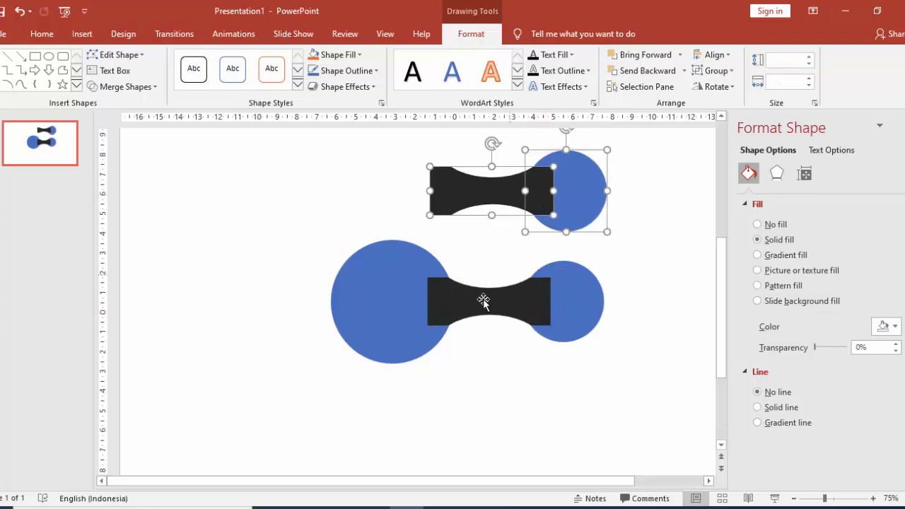
# Union the large circle, black connector and small circle into one blue dumbbell
pyautogui.click(403, 304)
pyautogui.keyDown('shift'); pyautogui.click(471, 300); pyautogui.keyUp('shift')
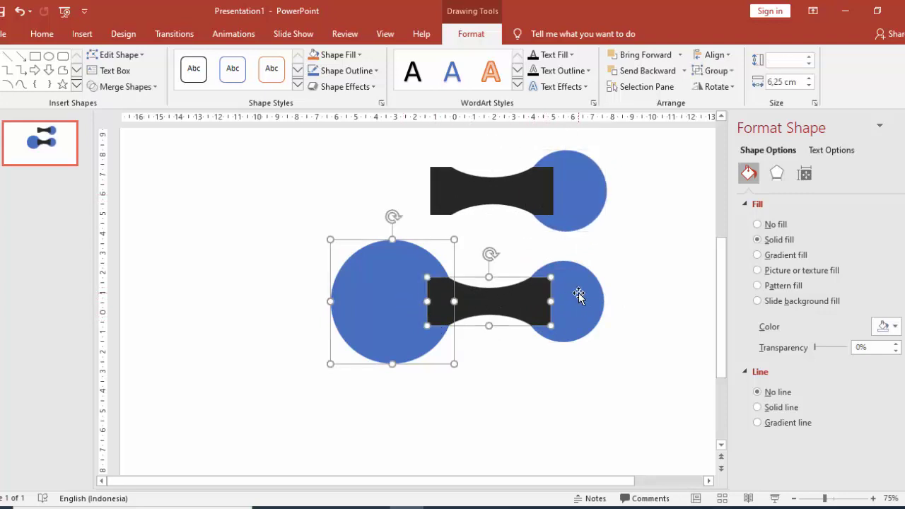
pyautogui.keyDown('shift'); pyautogui.click(579, 296); pyautogui.keyUp('shift')
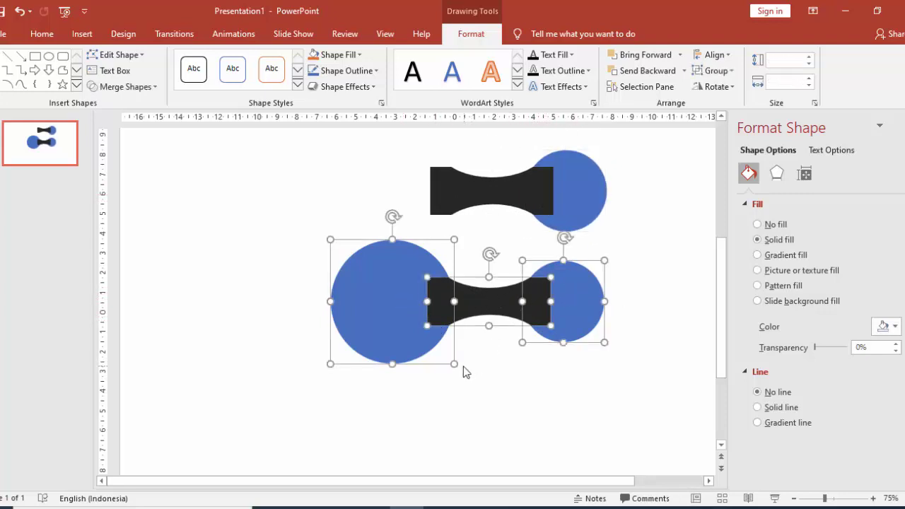
pyautogui.click(133, 87)
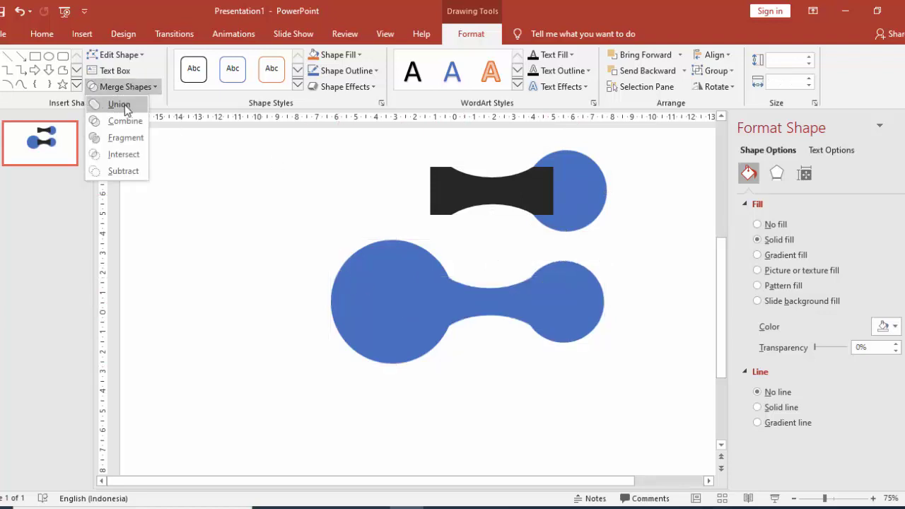
pyautogui.click(119, 105)
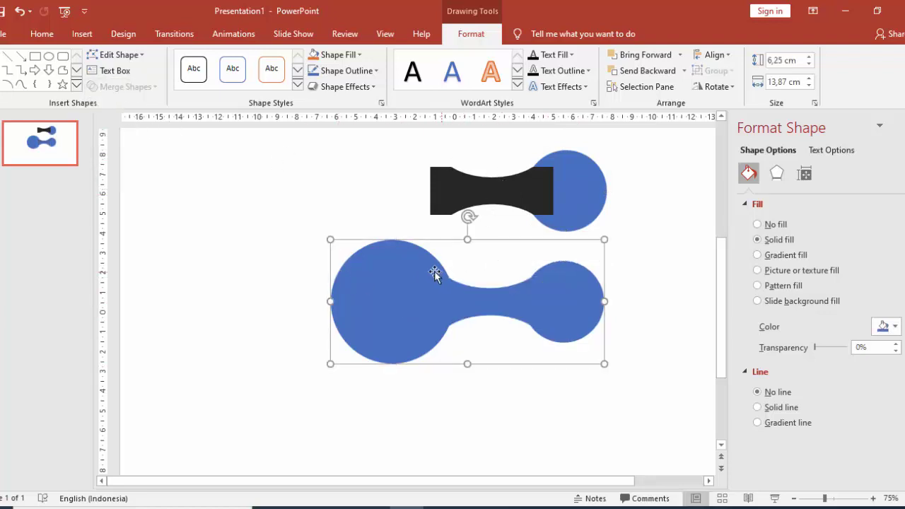
# Paste a dumbbell copy at upper left and move the original to the bottom right
pyautogui.hotkey('ctrl', 'v')
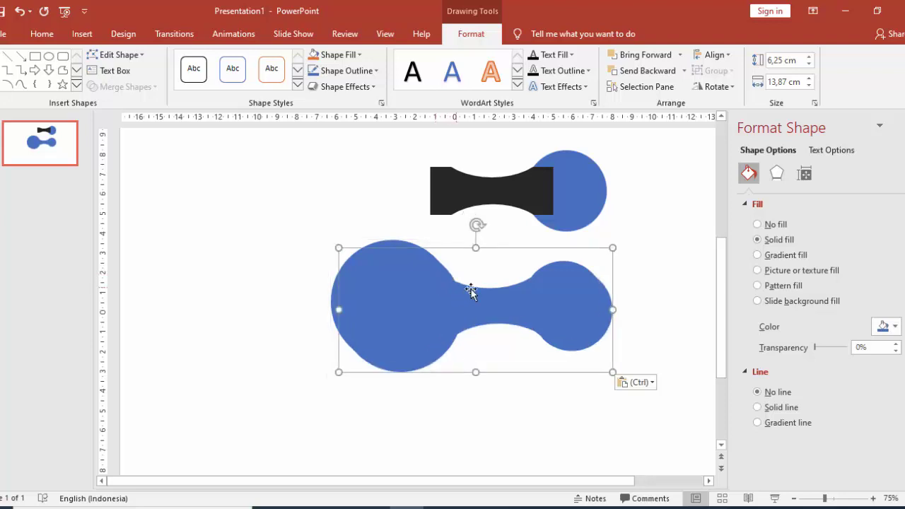
pyautogui.moveTo(471, 289); pyautogui.dragTo(275, 227)
pyautogui.moveTo(461, 288); pyautogui.dragTo(546, 391)
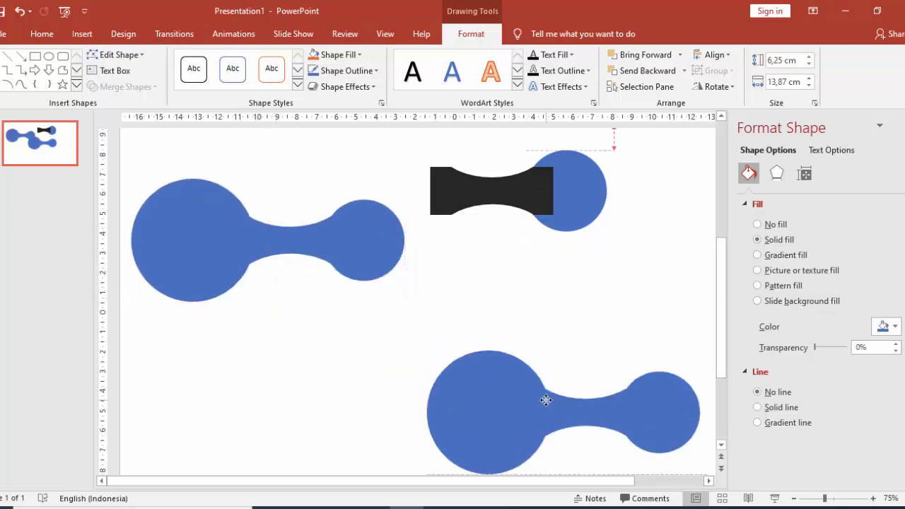
pyautogui.click(507, 202)
pyautogui.keyDown('shift'); pyautogui.click(566, 196); pyautogui.keyUp('shift')
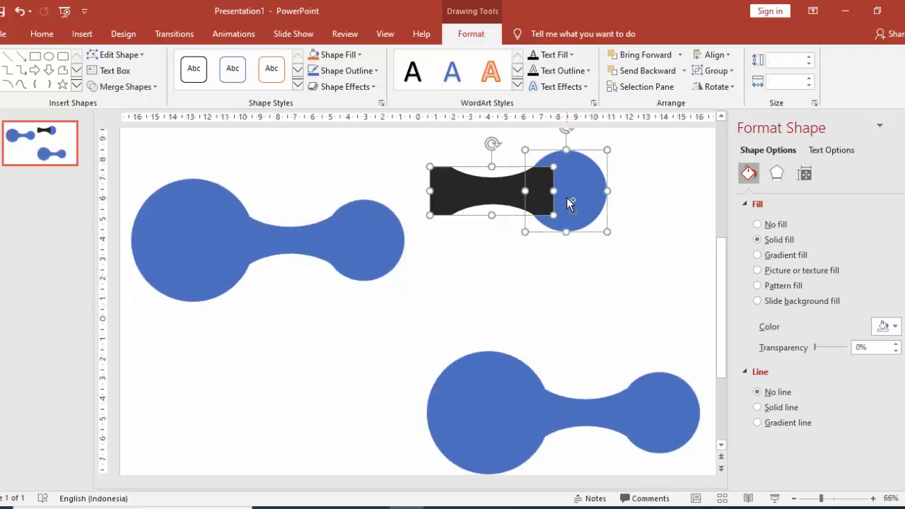
pyautogui.keyDown('ctrl'); pyautogui.scroll(-1, 567, 196); pyautogui.keyUp('ctrl')
# Union the black connector with its circle, then roughly place and rotate it near the upper blue dumbbell
pyautogui.click(150, 89)
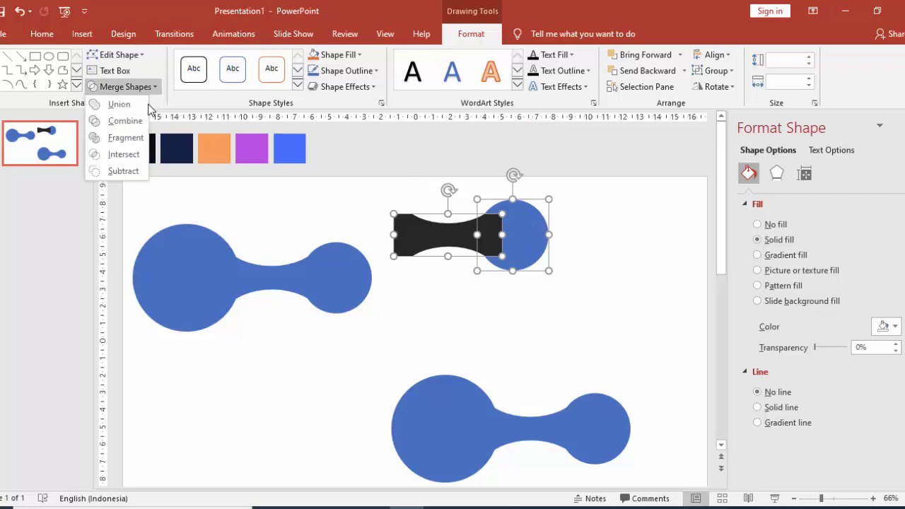
pyautogui.click(142, 106)
pyautogui.moveTo(490, 284); pyautogui.dragTo(237, 408)
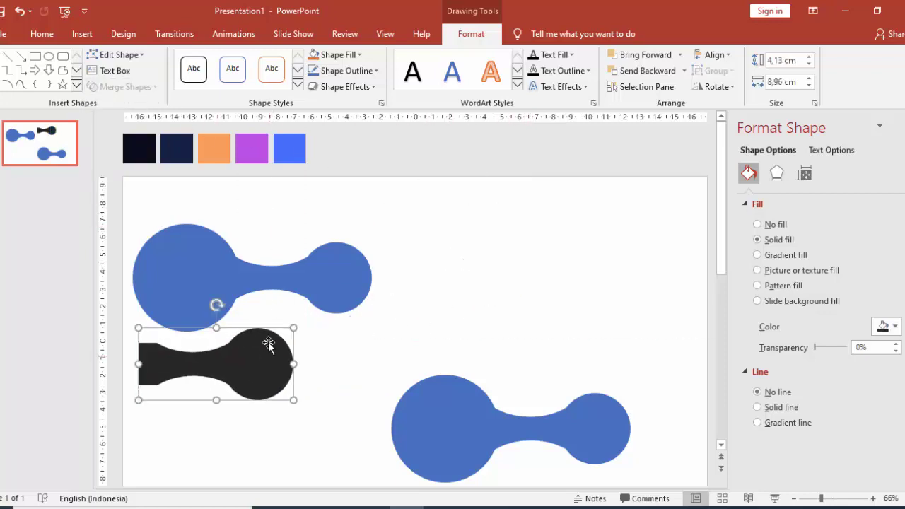
pyautogui.moveTo(216, 303); pyautogui.dragTo(293, 333)
pyautogui.moveTo(293, 293); pyautogui.dragTo(391, 277)
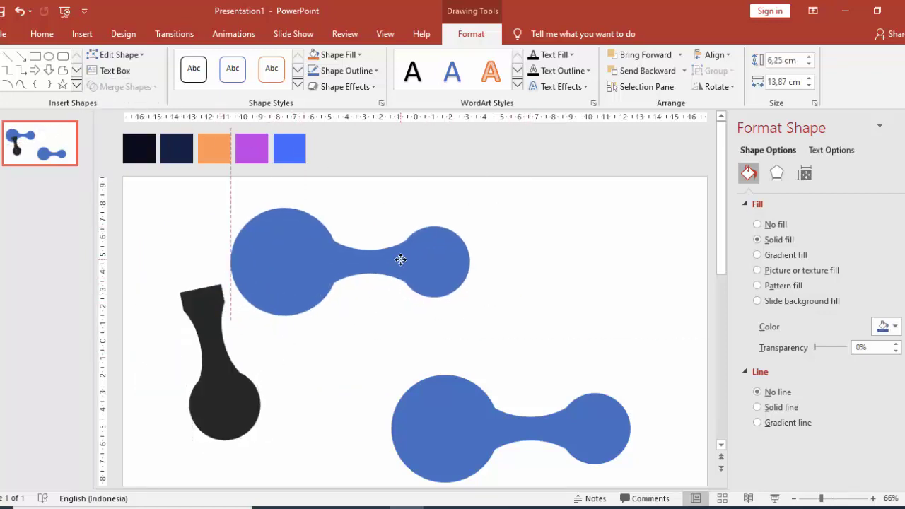
# Rotate the black shape further and seat its neck on the upper blue circle
pyautogui.click(209, 297)
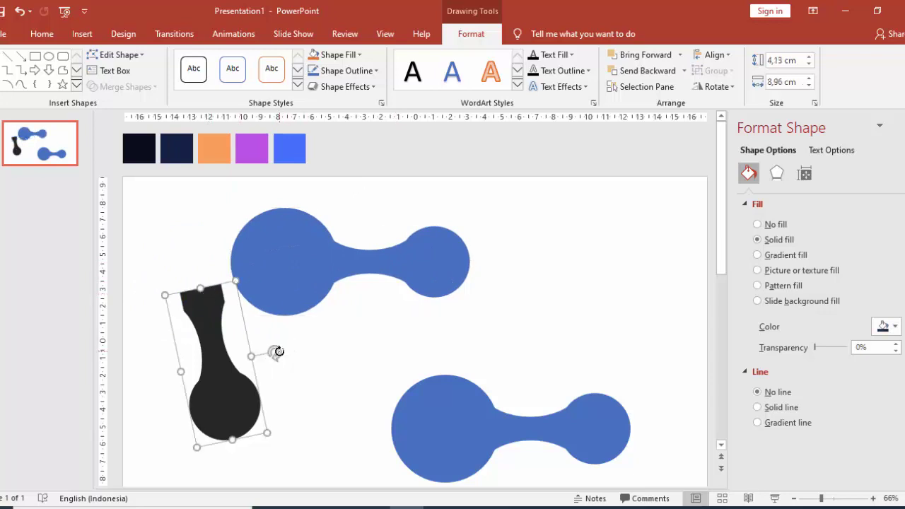
pyautogui.moveTo(279, 352); pyautogui.dragTo(262, 389)
pyautogui.moveTo(211, 321); pyautogui.dragTo(243, 304)
pyautogui.keyDown('ctrl'); pyautogui.scroll(4, 242, 304); pyautogui.keyUp('ctrl')
pyautogui.moveTo(295, 261); pyautogui.dragTo(292, 271)
pyautogui.keyDown('ctrl'); pyautogui.scroll(5, 292, 271); pyautogui.keyUp('ctrl')
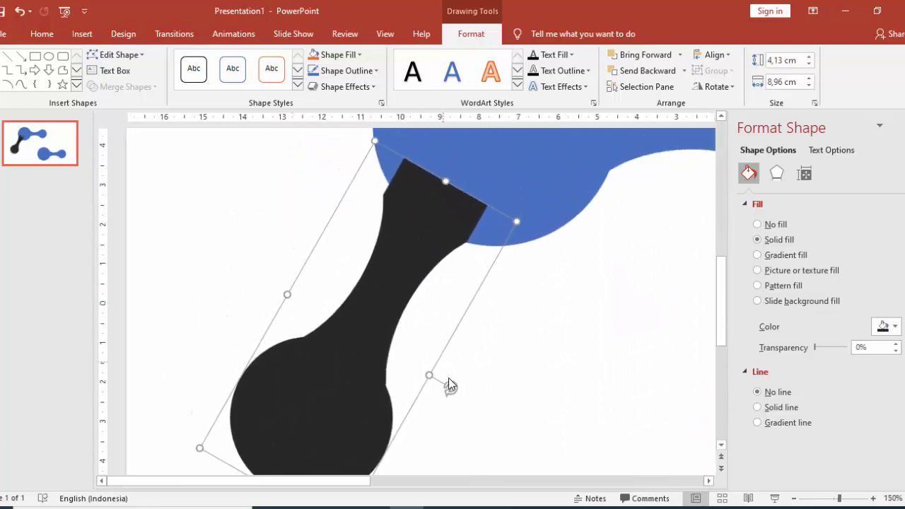
pyautogui.moveTo(445, 391); pyautogui.dragTo(439, 388)
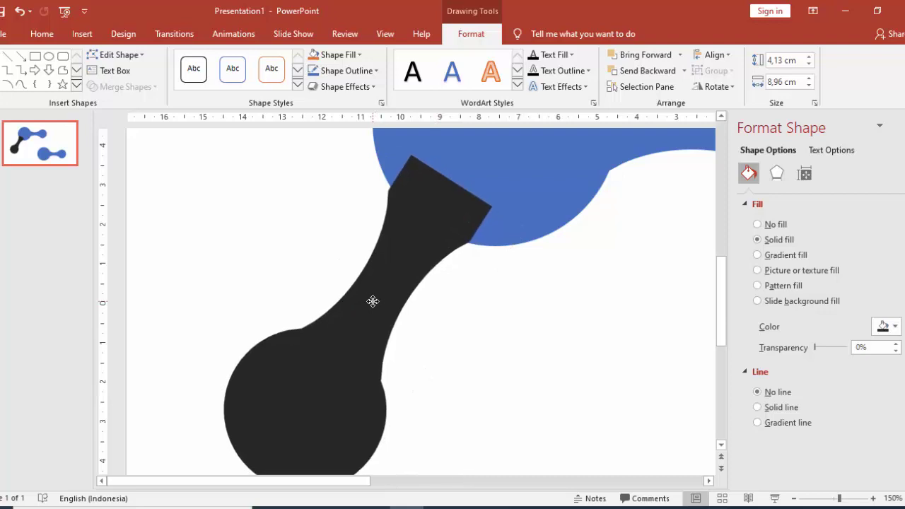
# Fine-tune the black shape's angle and position so it lines up with the blue circle
pyautogui.moveTo(374, 313); pyautogui.dragTo(371, 307)
pyautogui.keyDown('ctrl'); pyautogui.scroll(3, 427, 236); pyautogui.keyUp('ctrl')
pyautogui.keyDown('ctrl'); pyautogui.scroll(2, 522, 210); pyautogui.keyUp('ctrl')
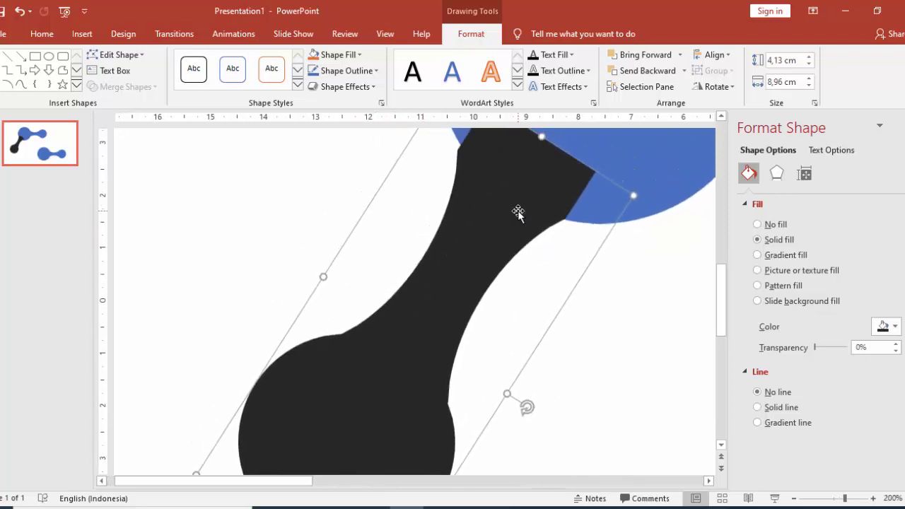
pyautogui.keyDown('ctrl'); pyautogui.scroll(-2, 515, 248); pyautogui.keyUp('ctrl')
pyautogui.keyDown('ctrl'); pyautogui.scroll(-3, 515, 247); pyautogui.keyUp('ctrl')
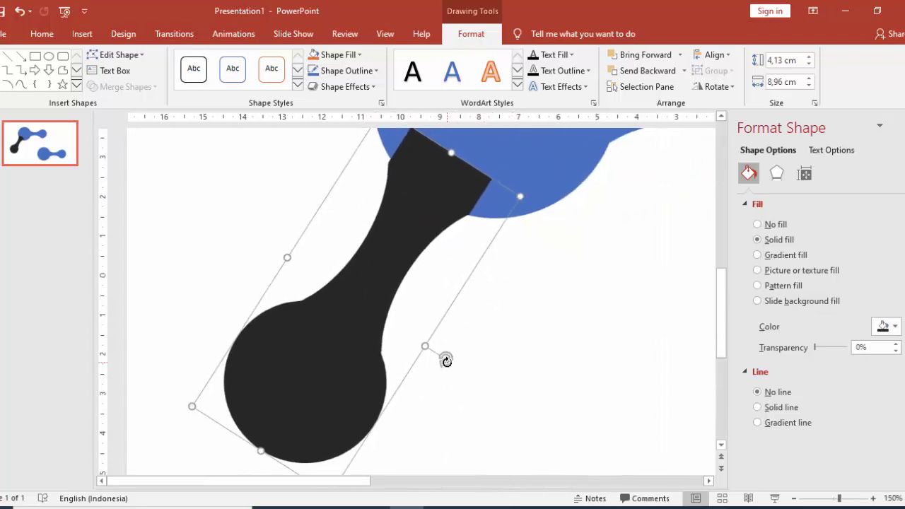
pyautogui.moveTo(446, 361); pyautogui.dragTo(443, 364)
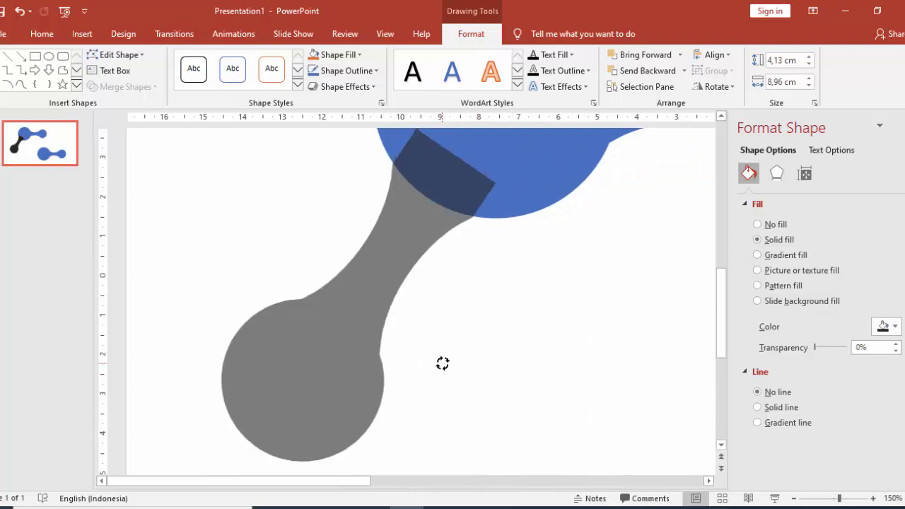
pyautogui.moveTo(443, 364); pyautogui.dragTo(443, 362)
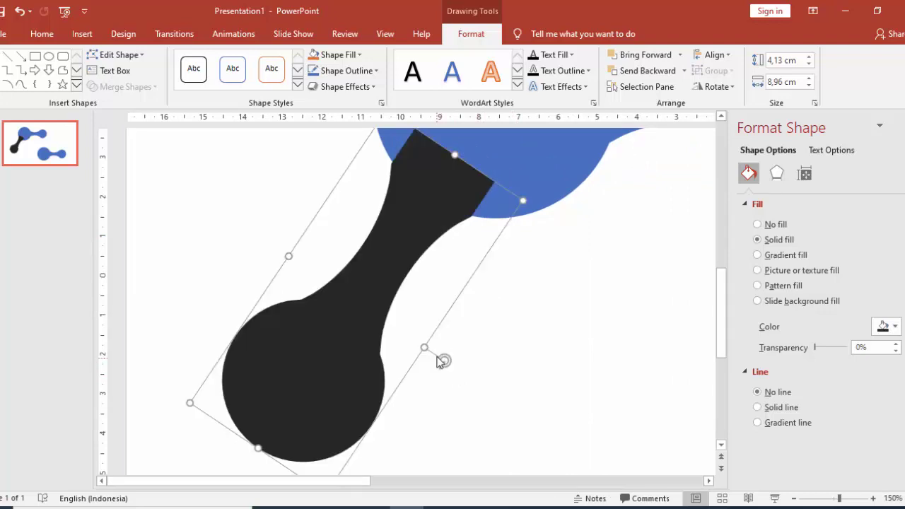
pyautogui.press('Up')
pyautogui.press('Up')
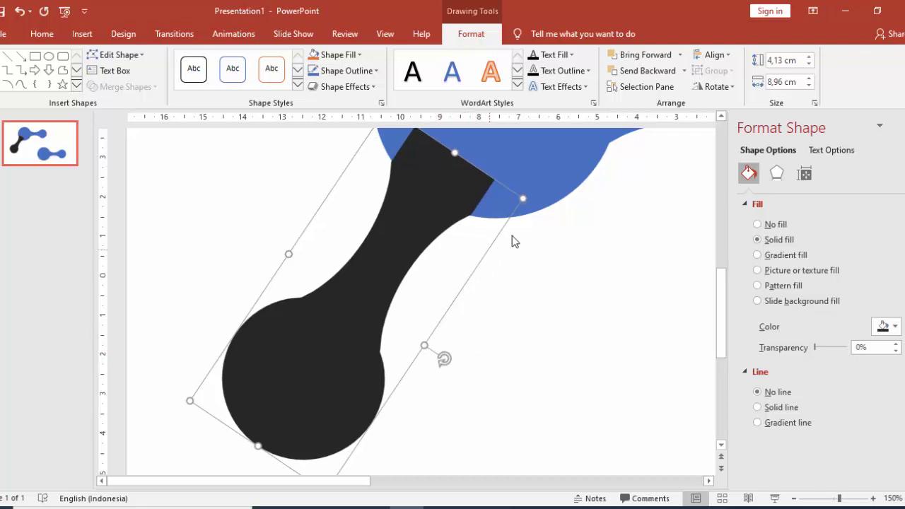
# Merge the black shape and the upper blue dumbbell with Union into one shape
pyautogui.keyDown('shift'); pyautogui.click(545, 170); pyautogui.keyUp('shift')
pyautogui.click(122, 86)
pyautogui.click(114, 119)
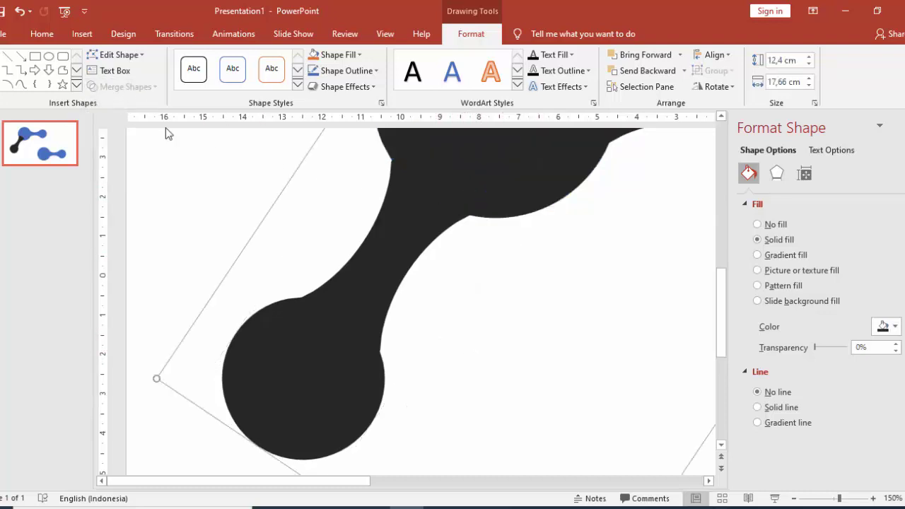
pyautogui.keyDown('ctrl'); pyautogui.scroll(-5, 417, 201); pyautogui.keyUp('ctrl')
pyautogui.click(515, 273)
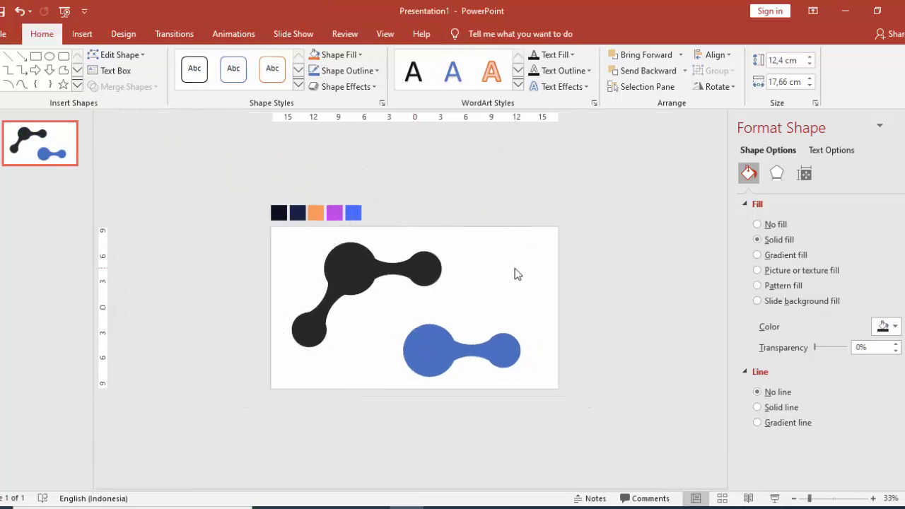
# Shrink the merged black branching shape
pyautogui.click(418, 267)
pyautogui.moveTo(442, 266); pyautogui.dragTo(378, 286)
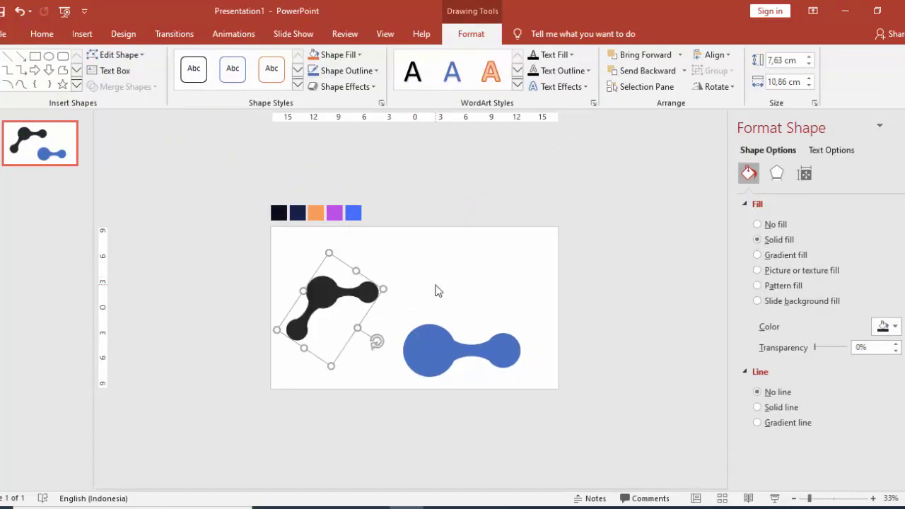
pyautogui.click(396, 312)
# Duplicate the lower blue dumbbell, rotate the copy diagonally and tuck it behind the black shape
pyautogui.click(426, 337)
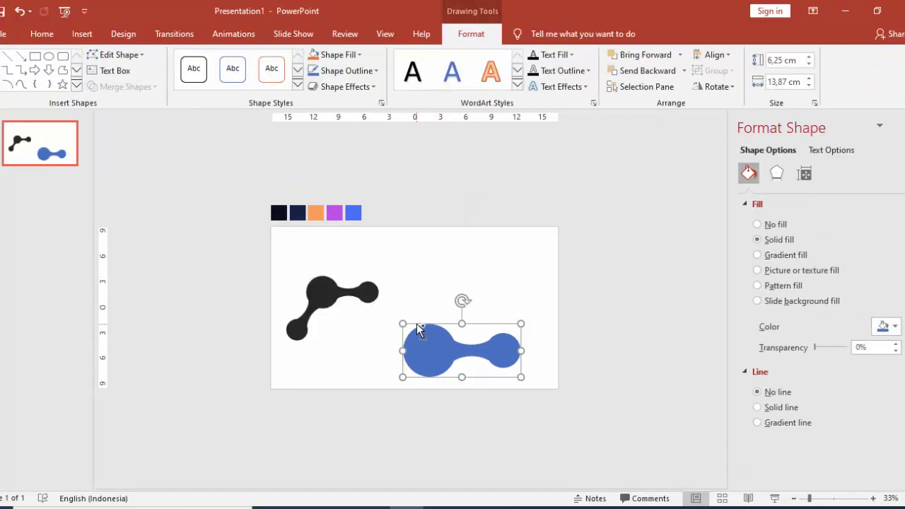
pyautogui.moveTo(418, 329); pyautogui.dragTo(400, 263)
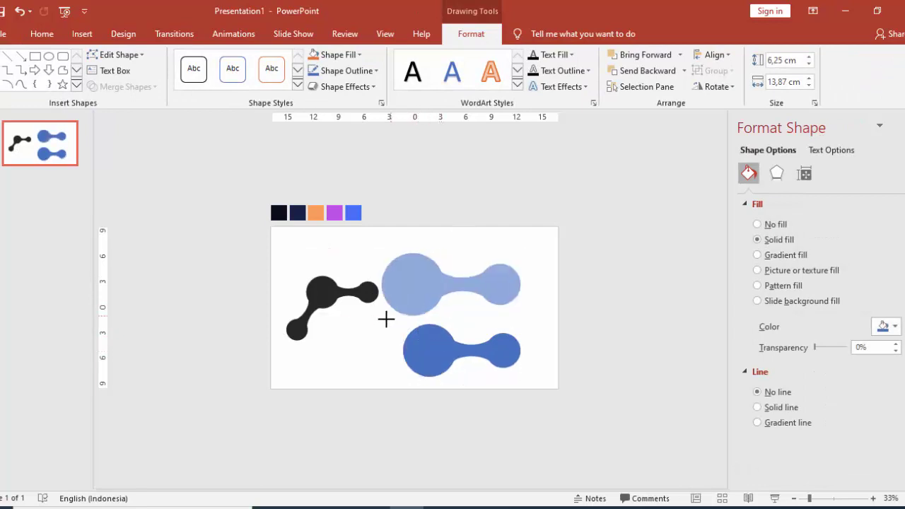
pyautogui.moveTo(385, 320); pyautogui.dragTo(378, 327)
pyautogui.moveTo(440, 228); pyautogui.dragTo(395, 244)
pyautogui.moveTo(457, 264); pyautogui.dragTo(380, 326)
# Tilt the smaller blue dumbbell diagonally and move it to the slide's right side
pyautogui.click(446, 334)
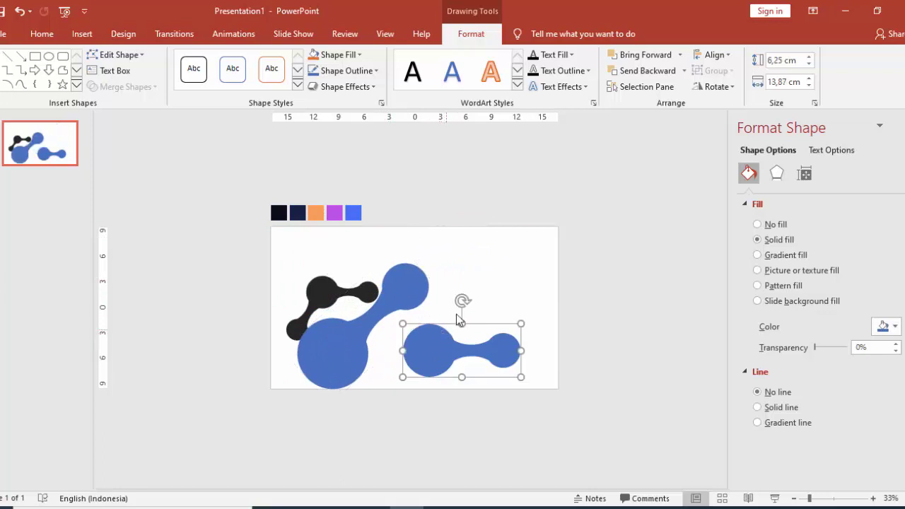
pyautogui.moveTo(460, 302); pyautogui.dragTo(489, 382)
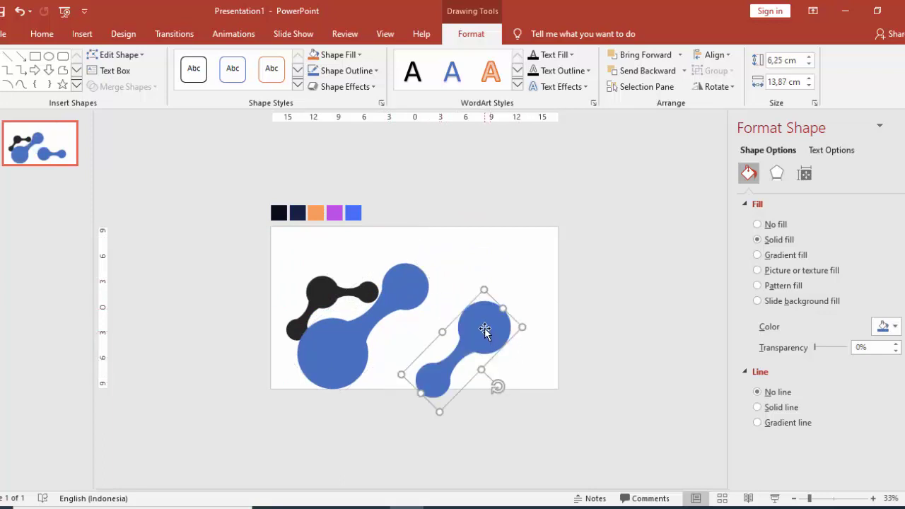
pyautogui.moveTo(481, 331); pyautogui.dragTo(519, 309)
pyautogui.click(581, 290)
# Switch the large blue shape to a gradient fill with only two stops
pyautogui.scroll(2, 540, 314)
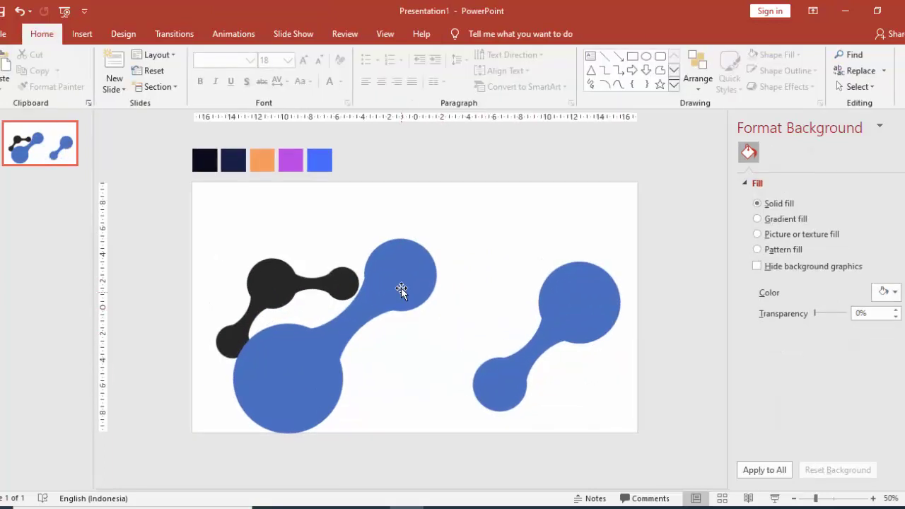
pyautogui.click(401, 288)
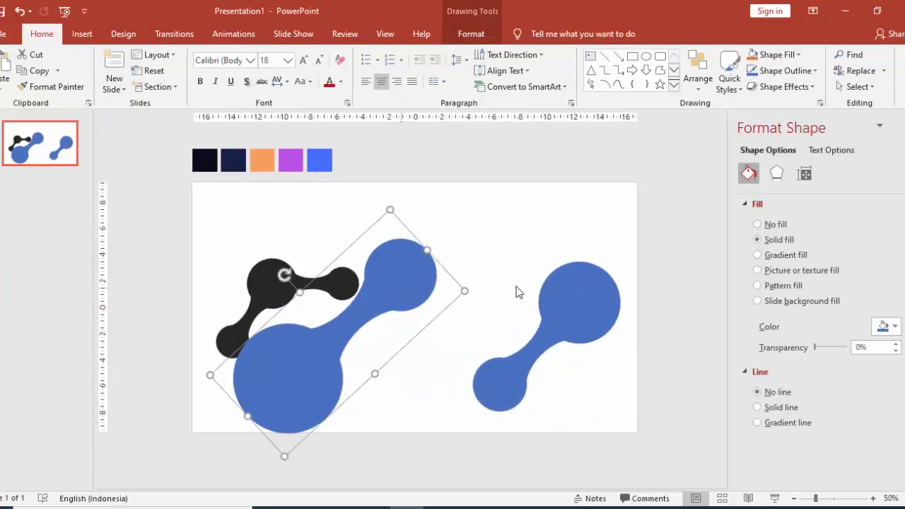
pyautogui.click(781, 256)
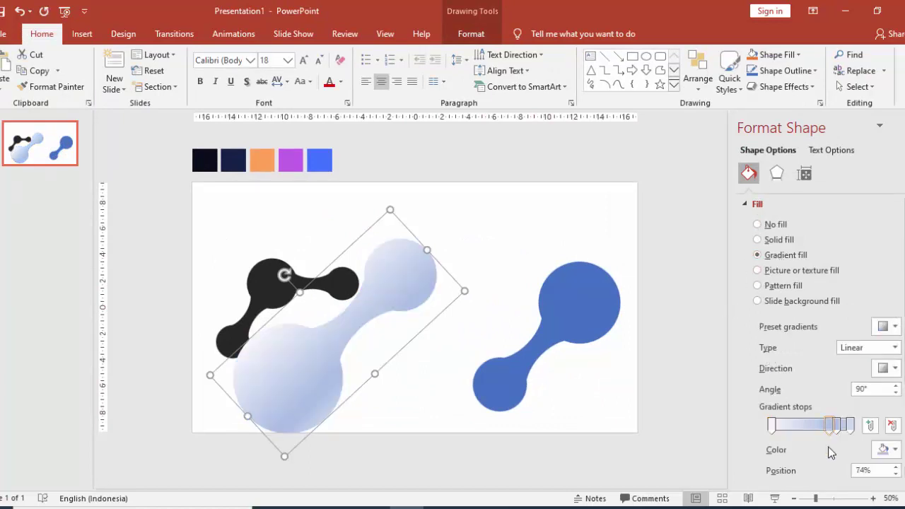
pyautogui.moveTo(830, 424); pyautogui.dragTo(839, 441)
# Set the gradient's start stop to the purple swatch and its end stop to the blue swatch
pyautogui.click(770, 428)
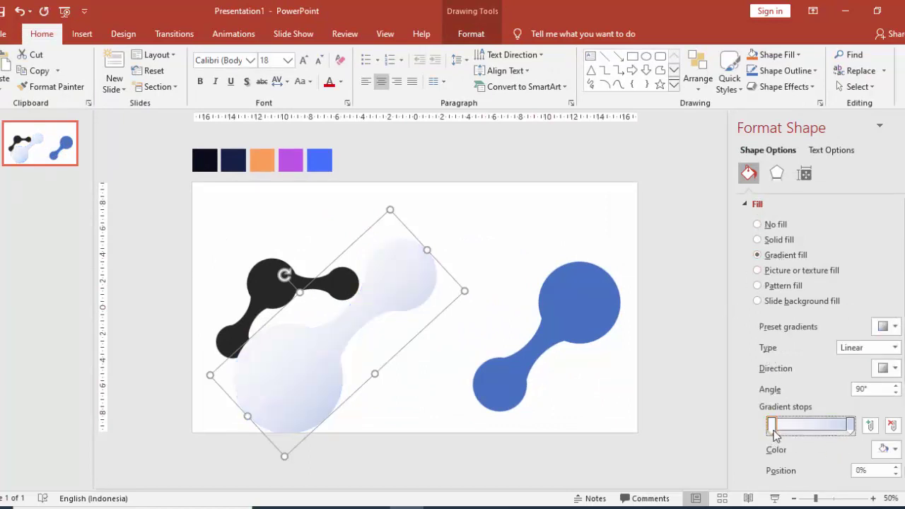
pyautogui.click(884, 451)
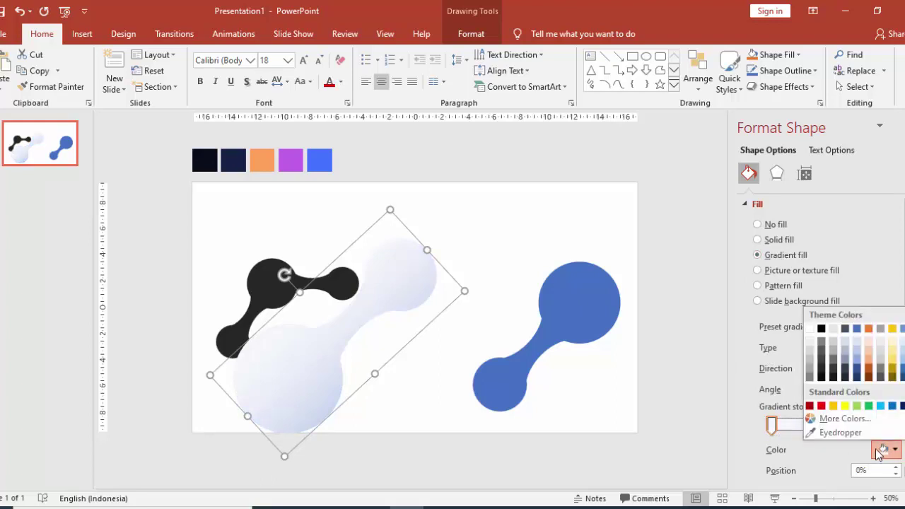
pyautogui.click(841, 432)
pyautogui.click(290, 159)
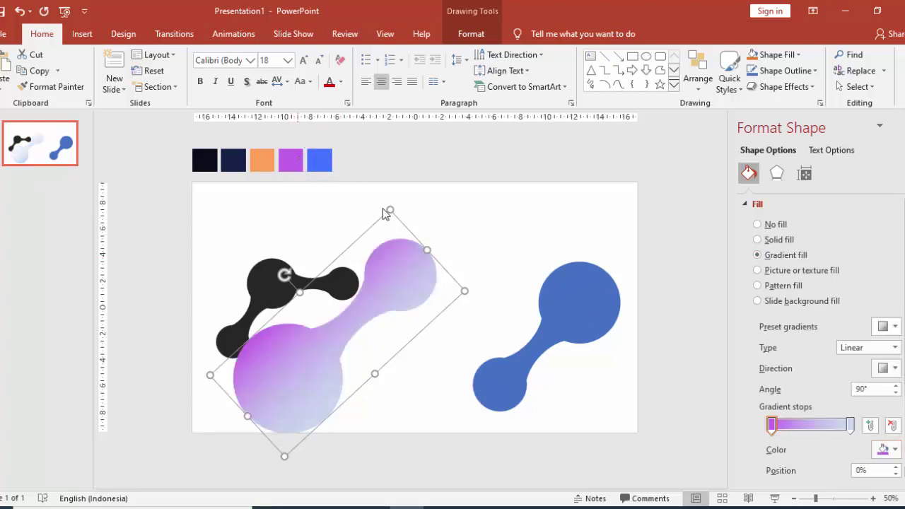
pyautogui.click(851, 427)
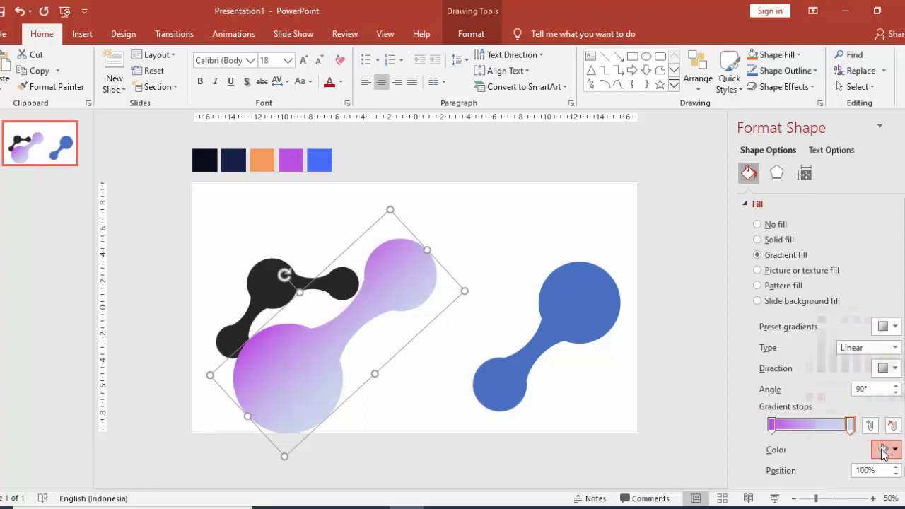
pyautogui.click(884, 451)
pyautogui.click(840, 432)
pyautogui.click(322, 163)
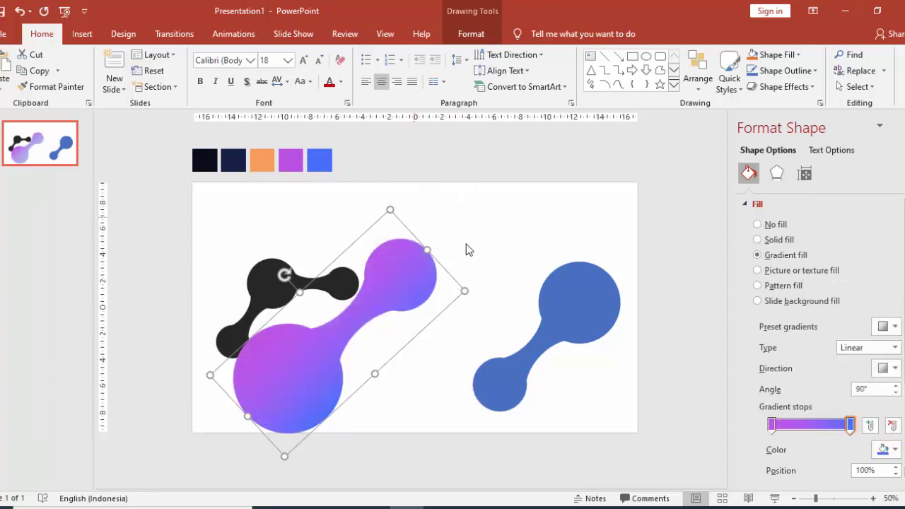
# Give the right blue shape a gradient fill and choose its gradient direction
pyautogui.click(581, 300)
pyautogui.click(758, 255)
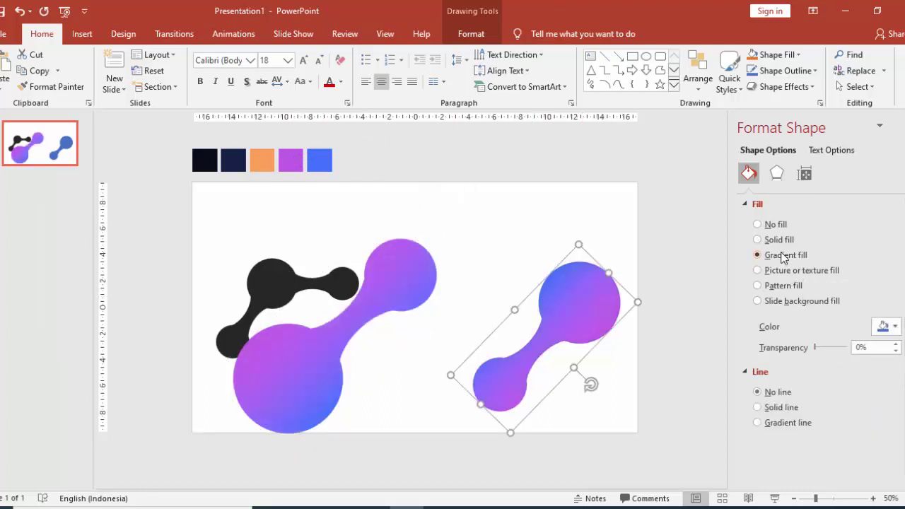
pyautogui.click(879, 373)
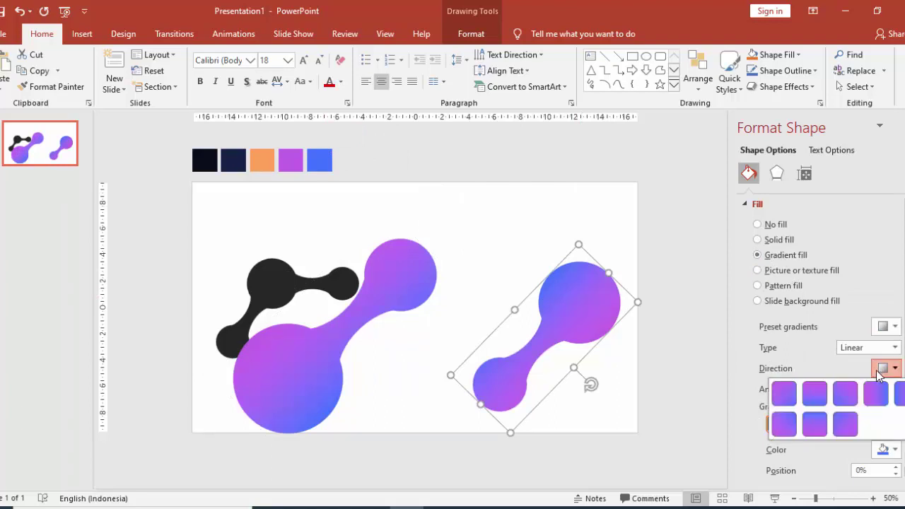
pyautogui.click(815, 396)
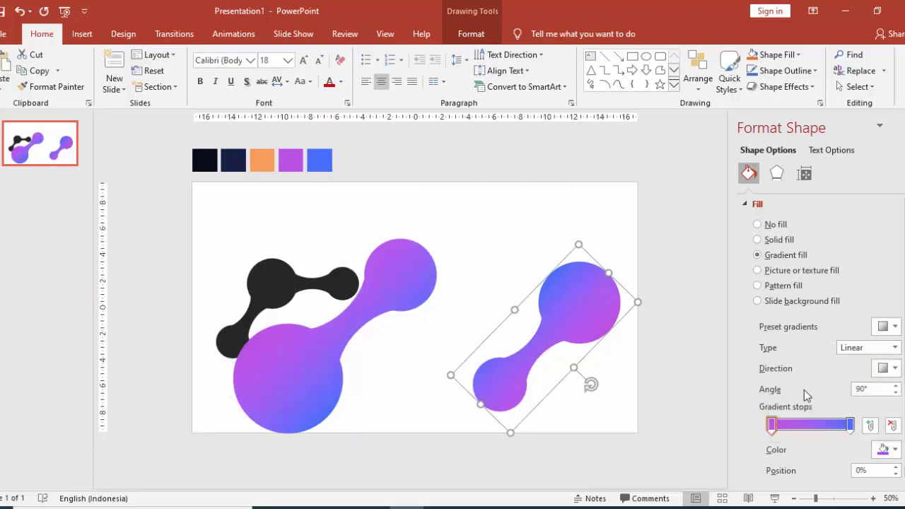
pyautogui.click(885, 371)
pyautogui.click(875, 395)
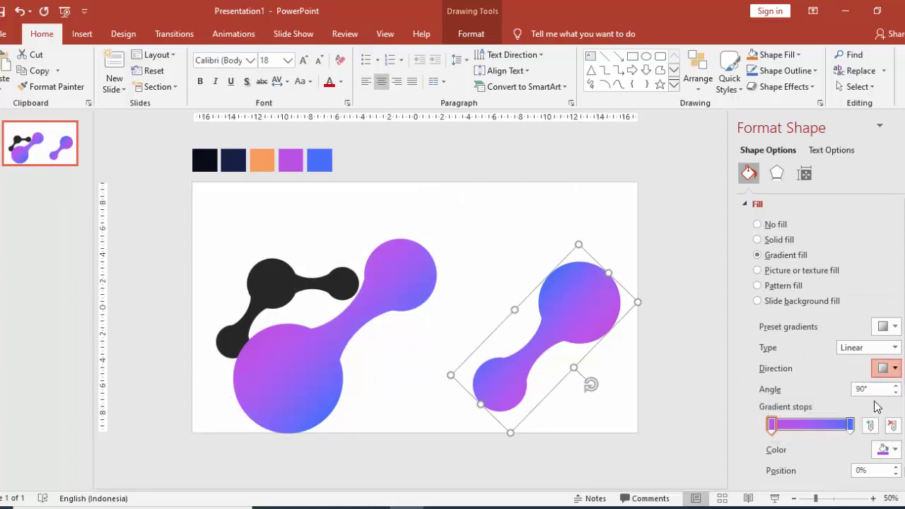
# Select the large gradient shape and the black shape, then bring up slide background formatting
pyautogui.click(374, 304)
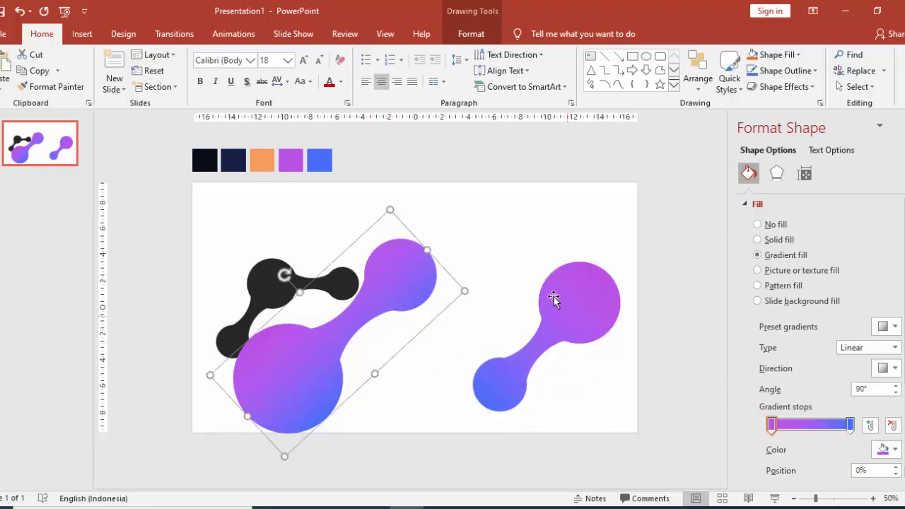
pyautogui.click(263, 280)
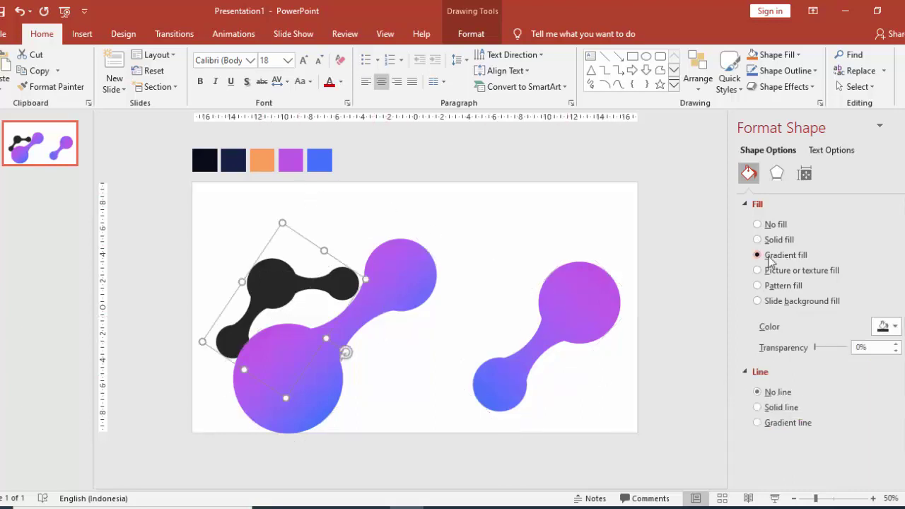
pyautogui.click(497, 241)
pyautogui.scroll(-2, 431, 236)
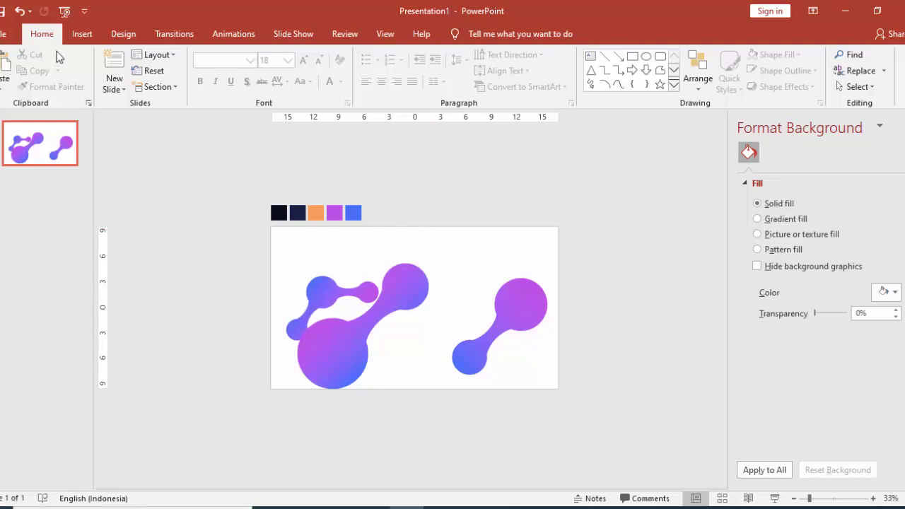
# Fill the slide background with the dark navy sampled from the swatch above the slide
pyautogui.click(885, 292)
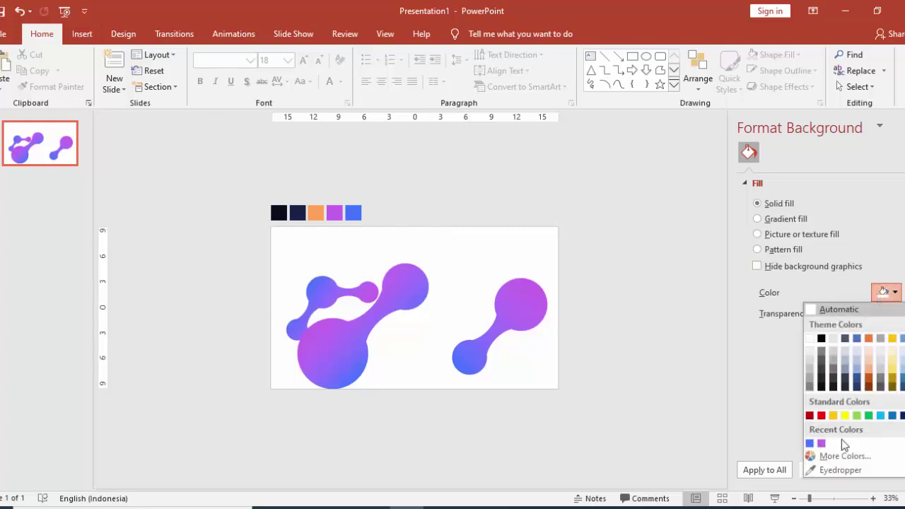
pyautogui.click(840, 470)
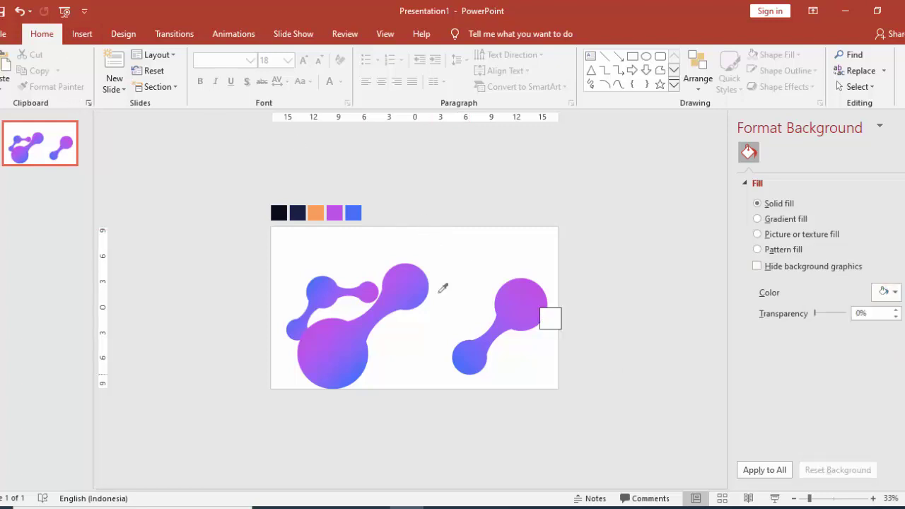
pyautogui.click(302, 211)
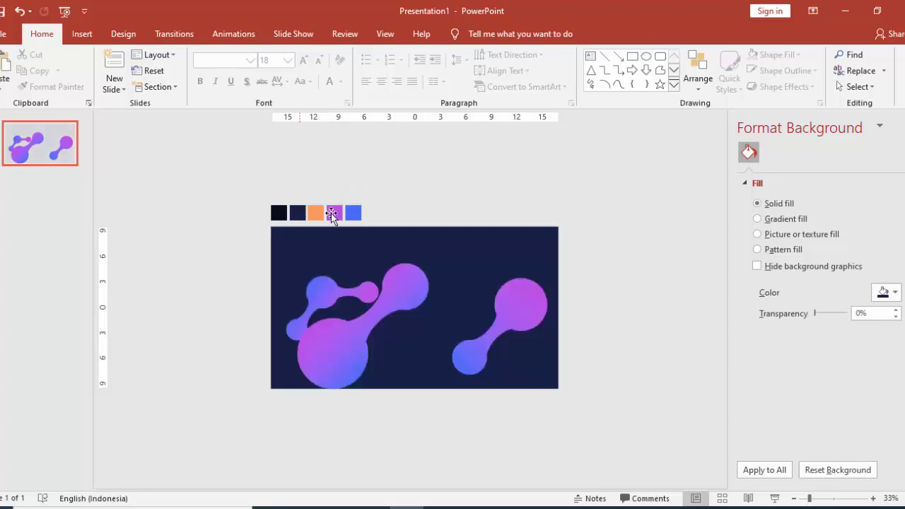
pyautogui.click(82, 34)
# Draw a rectangle across the middle of the slide
pyautogui.click(202, 67)
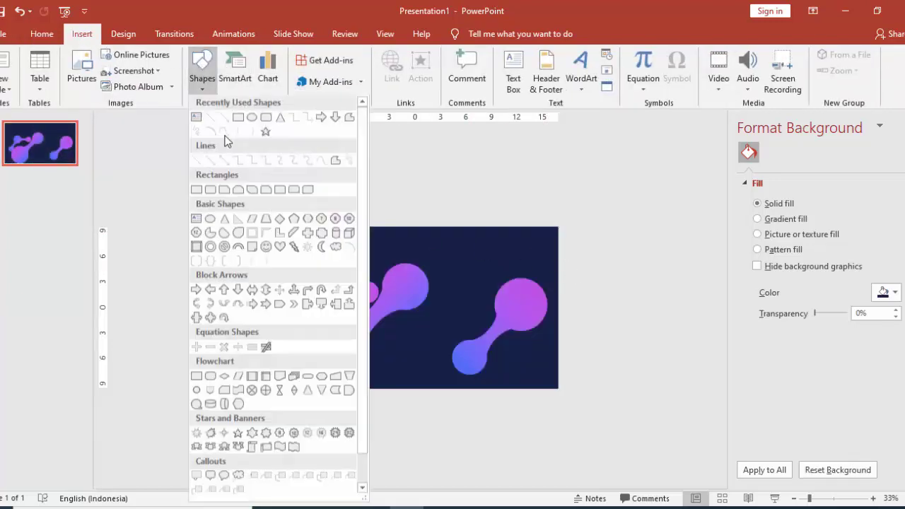
pyautogui.click(234, 121)
pyautogui.moveTo(353, 280); pyautogui.dragTo(496, 350)
pyautogui.scroll(2, 479, 318)
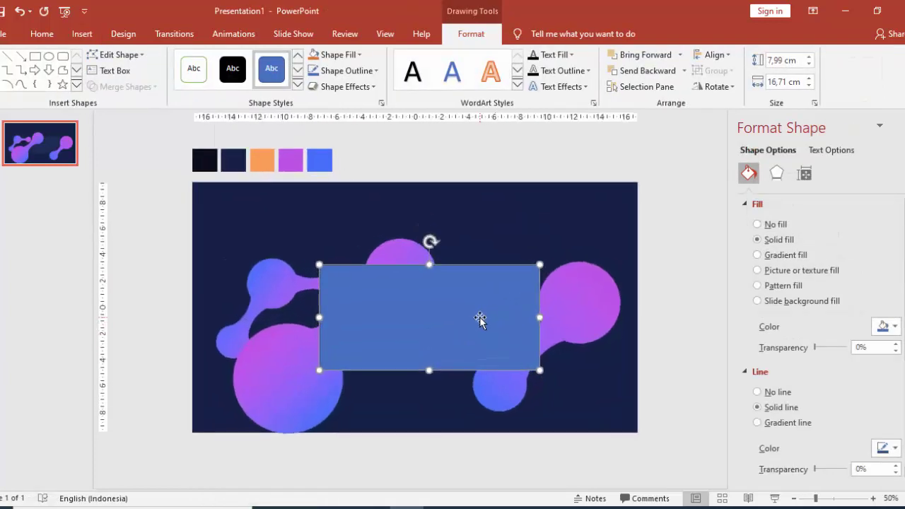
pyautogui.moveTo(473, 310); pyautogui.dragTo(473, 312)
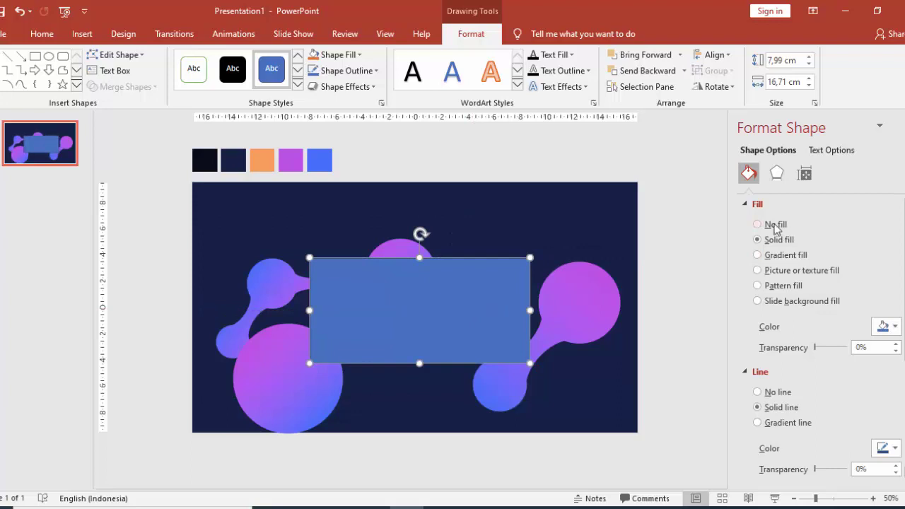
# Give the rectangle no fill and a 12 pt outline in the sampled black
pyautogui.click(757, 224)
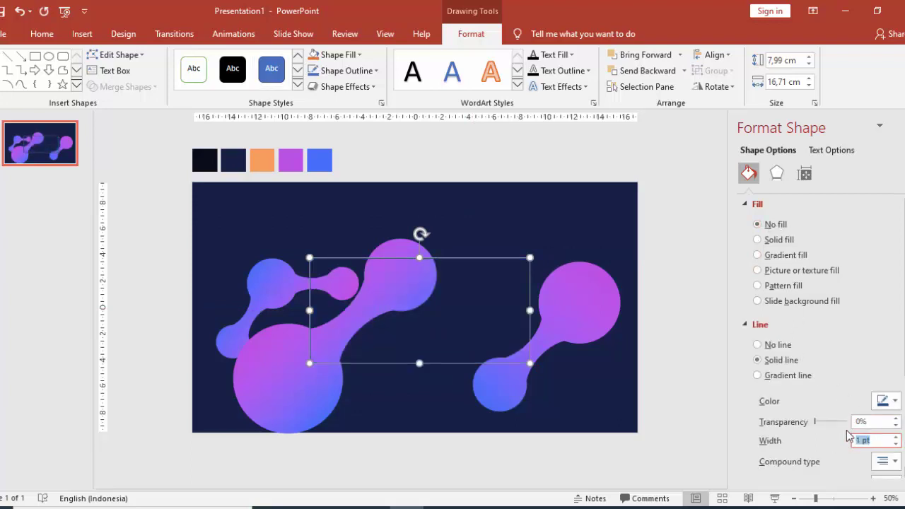
pyautogui.write('12')
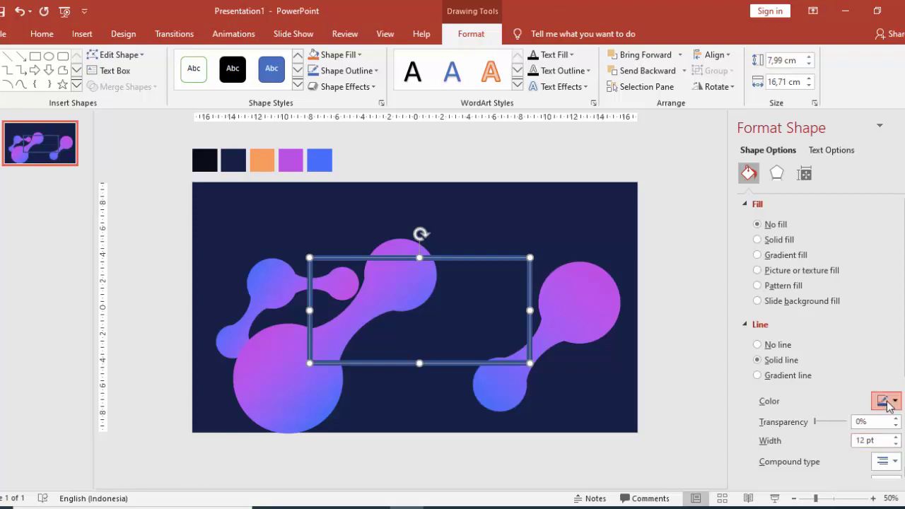
pyautogui.click(885, 401)
pyautogui.click(829, 383)
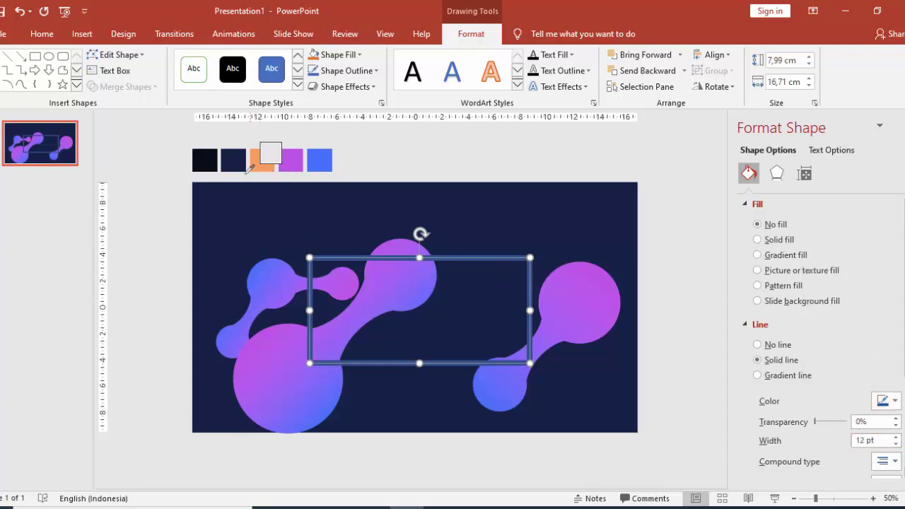
pyautogui.click(208, 157)
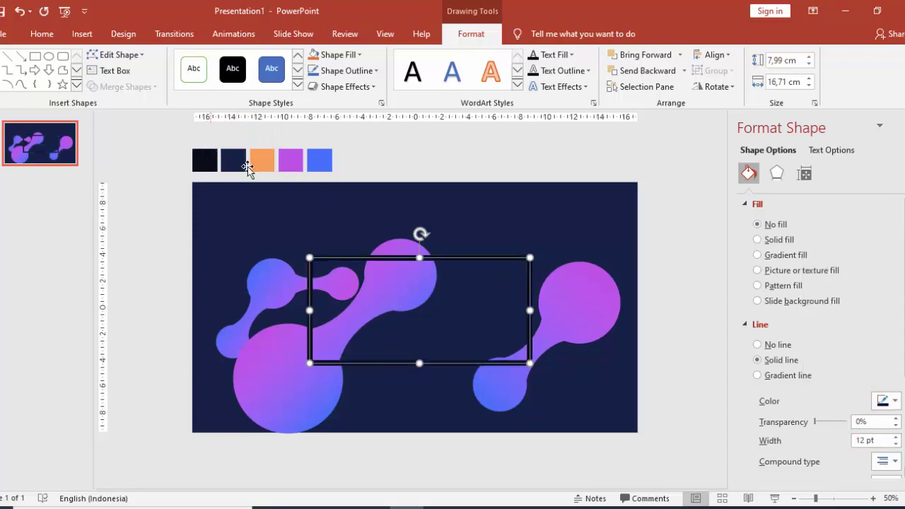
pyautogui.click(665, 211)
pyautogui.click(505, 256)
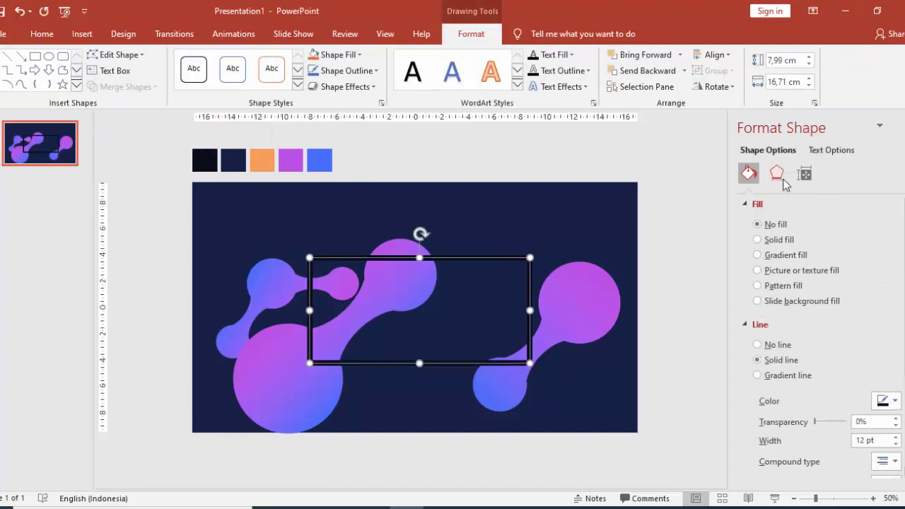
# Add an outer shadow to the frame: 60% transparency, 4 pt blur, 45°, 8 pt distance
pyautogui.click(778, 174)
pyautogui.click(771, 204)
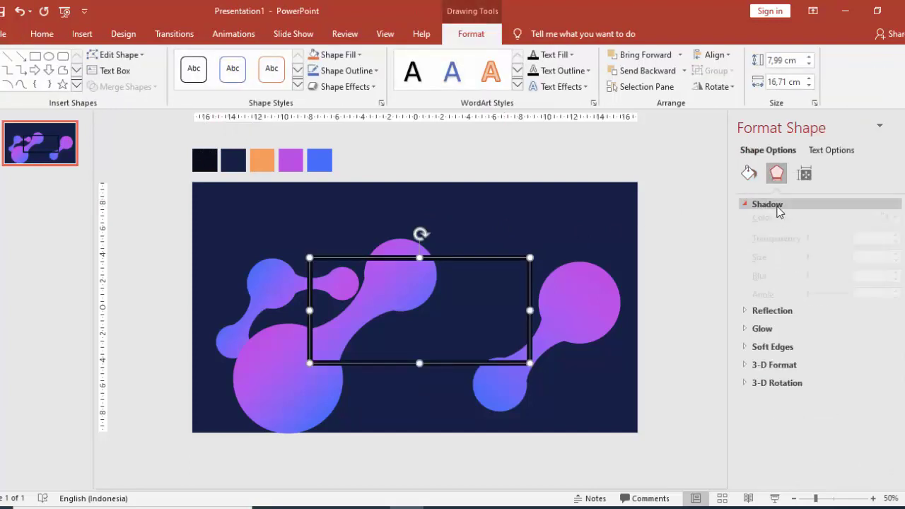
pyautogui.click(884, 223)
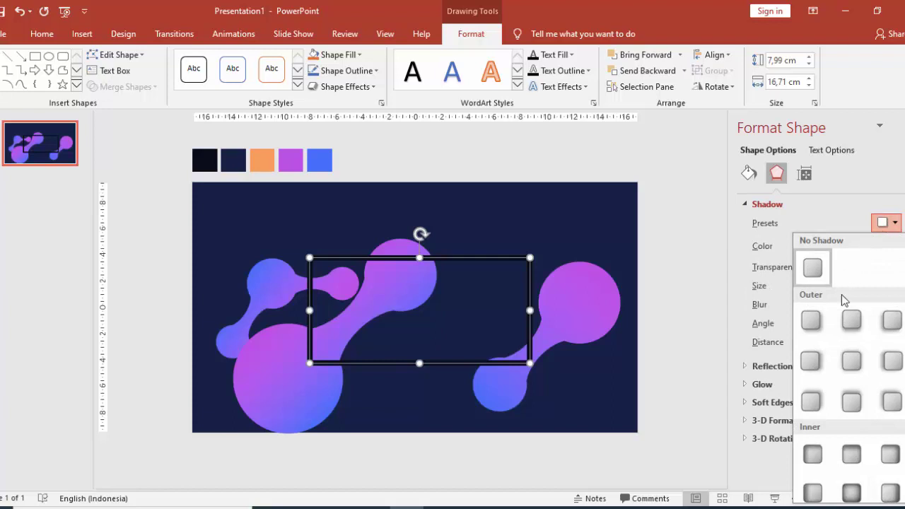
pyautogui.click(811, 320)
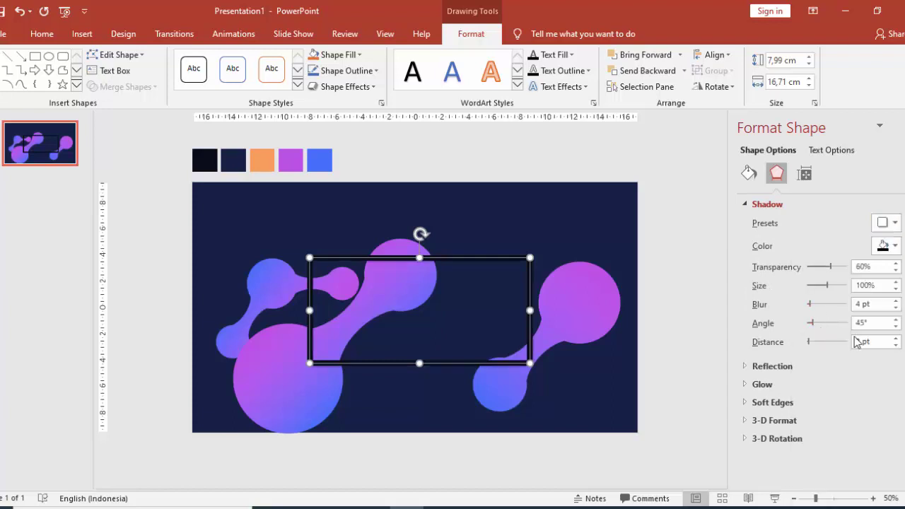
pyautogui.click(896, 339)
pyautogui.click(896, 339)
pyautogui.click(897, 339)
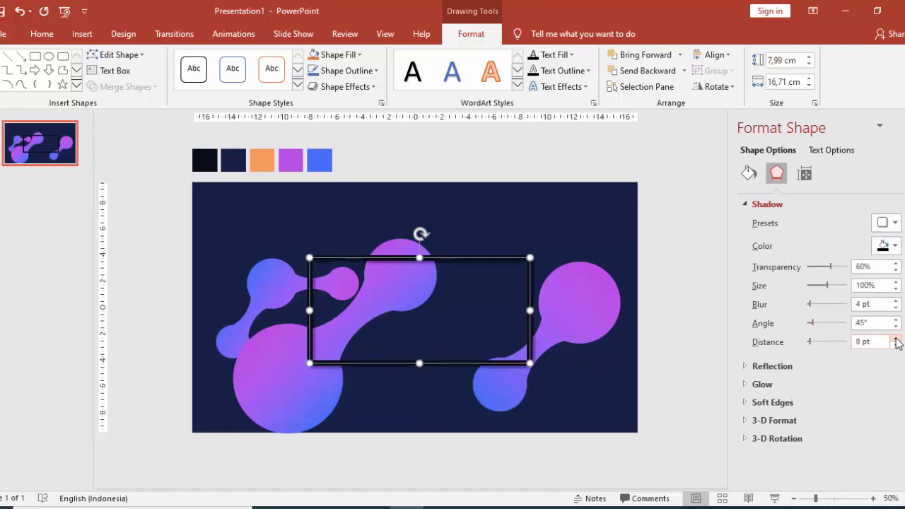
pyautogui.click(651, 264)
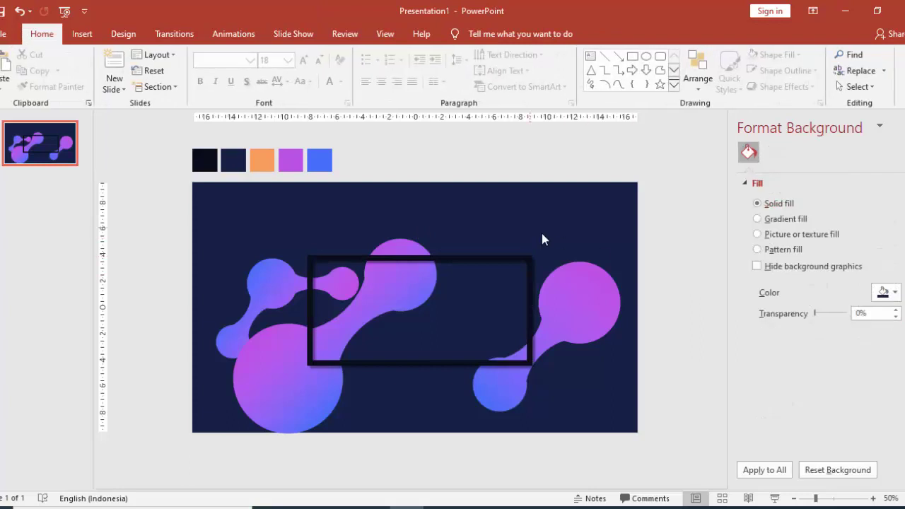
# Pick the Oval shape from Insert > Shapes
pyautogui.click(82, 33)
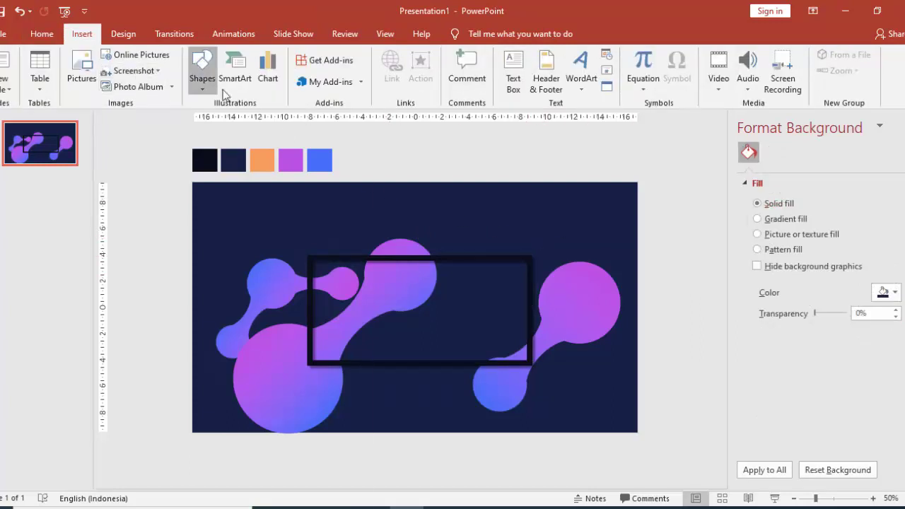
pyautogui.click(202, 71)
pyautogui.click(253, 119)
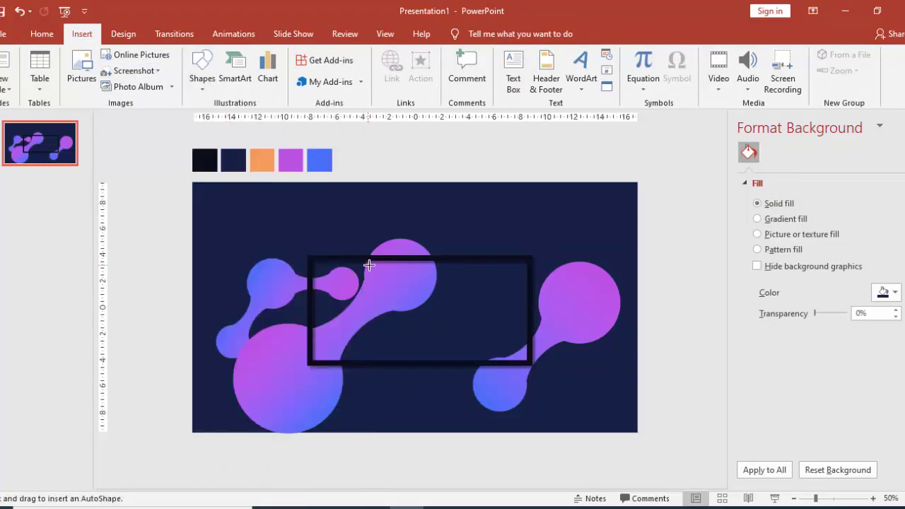
# Draw a 9.64 cm circle with no outline and a 225° purple-to-blue gradient near the slide centre
pyautogui.moveTo(365, 265); pyautogui.dragTo(492, 392)
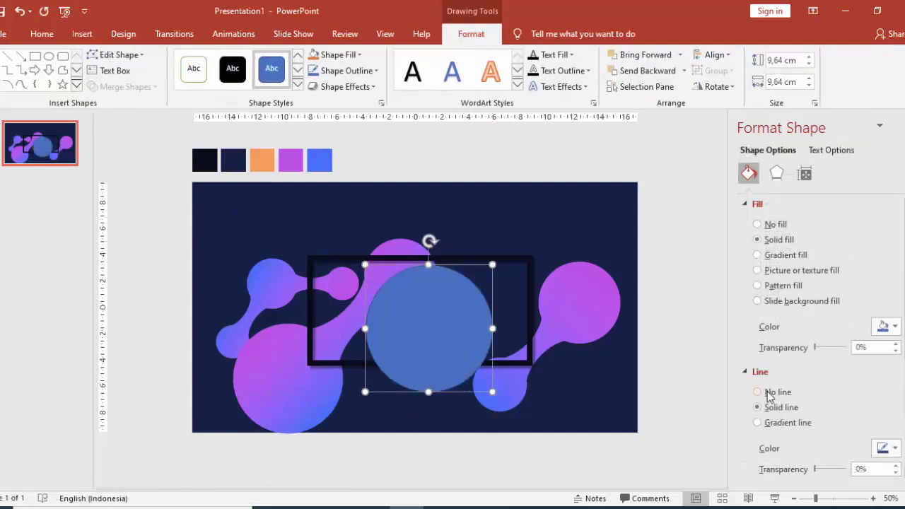
pyautogui.click(768, 394)
pyautogui.click(781, 255)
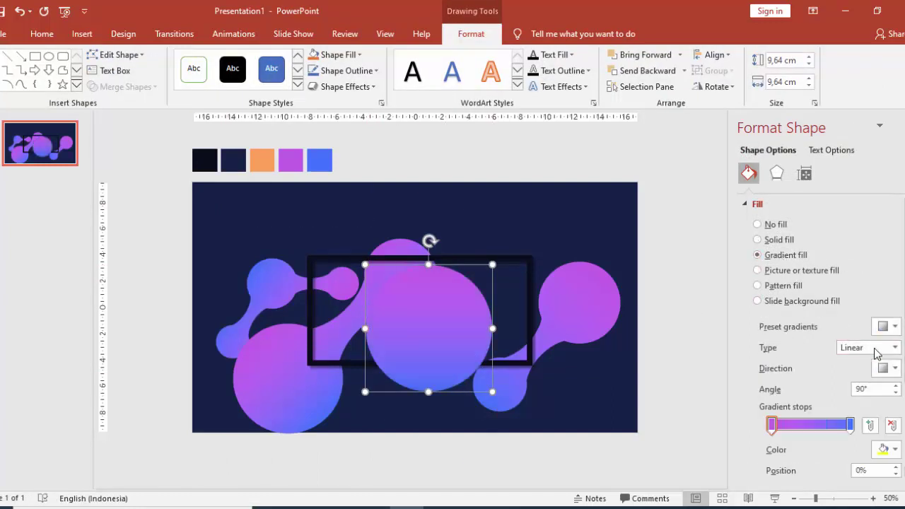
pyautogui.click(885, 368)
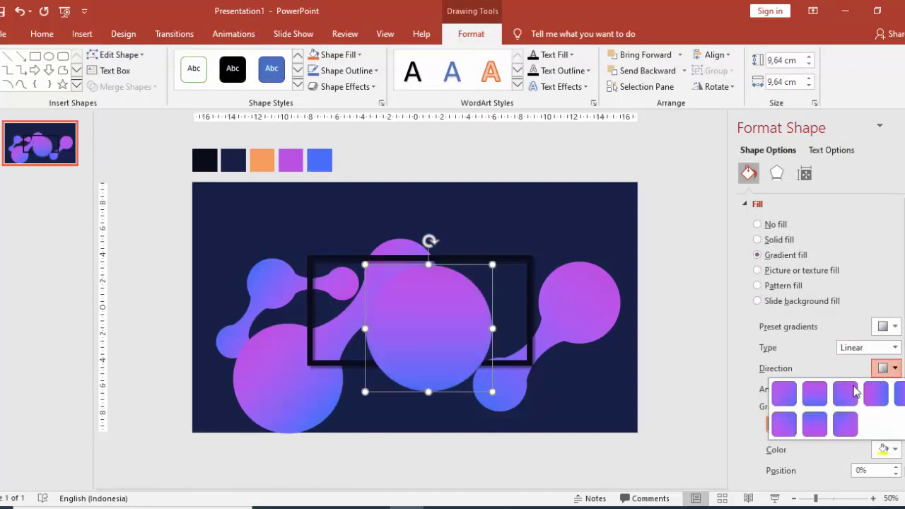
pyautogui.click(816, 398)
pyautogui.click(884, 368)
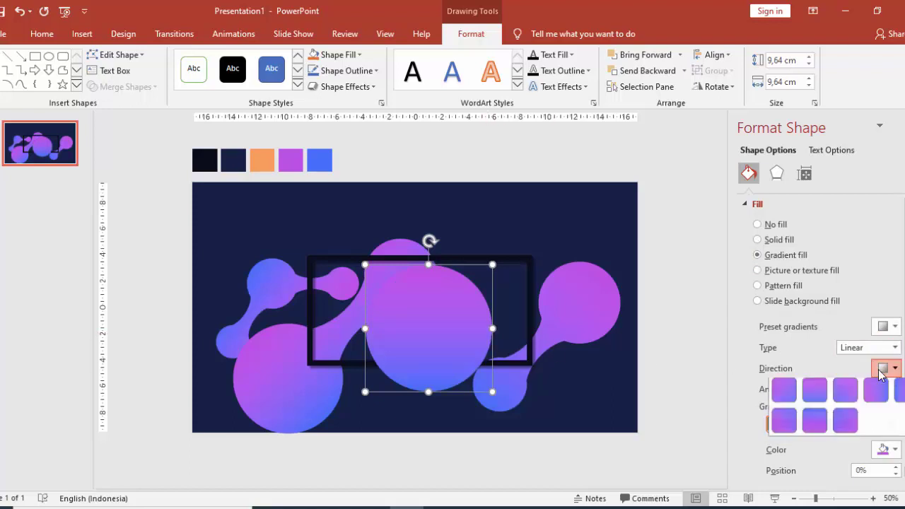
pyautogui.click(837, 424)
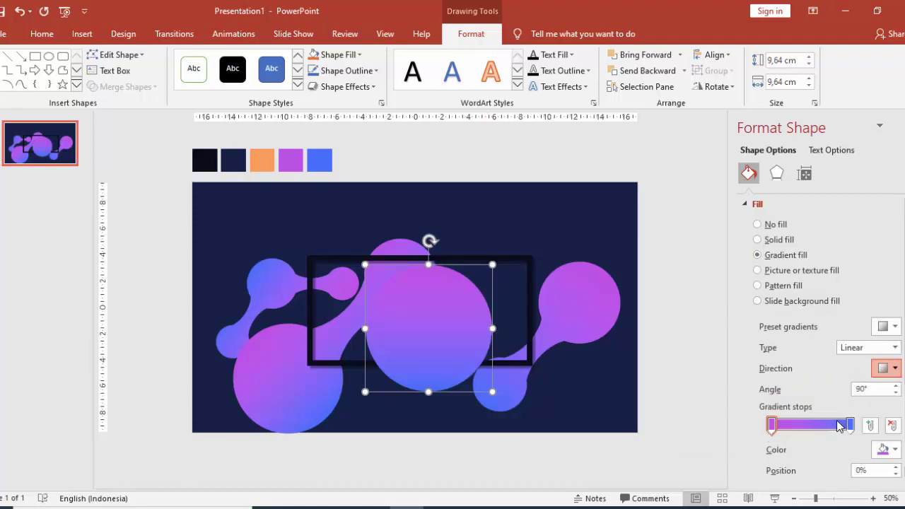
pyautogui.moveTo(465, 333); pyautogui.dragTo(440, 309)
pyautogui.rightClick(440, 308)
# Send the circle behind the frame and size circles at the top-left and left
pyautogui.click(478, 165)
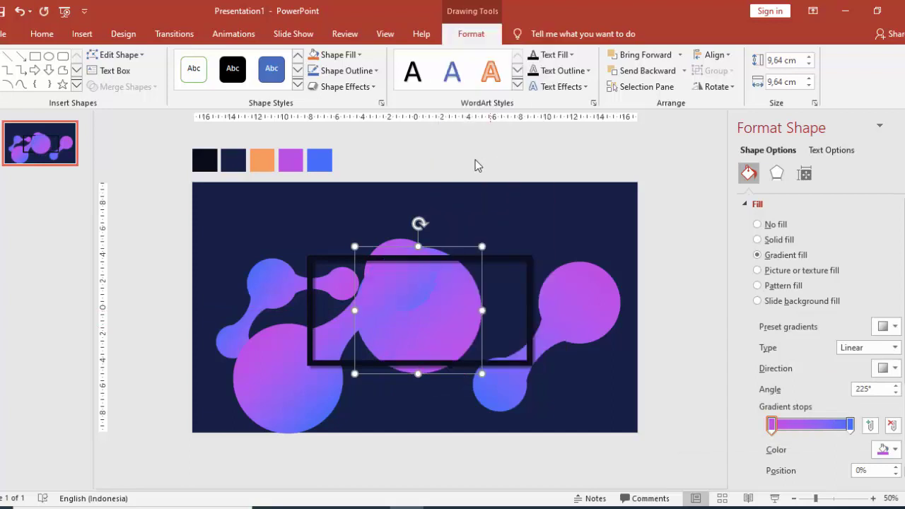
pyautogui.moveTo(449, 307); pyautogui.dragTo(333, 242)
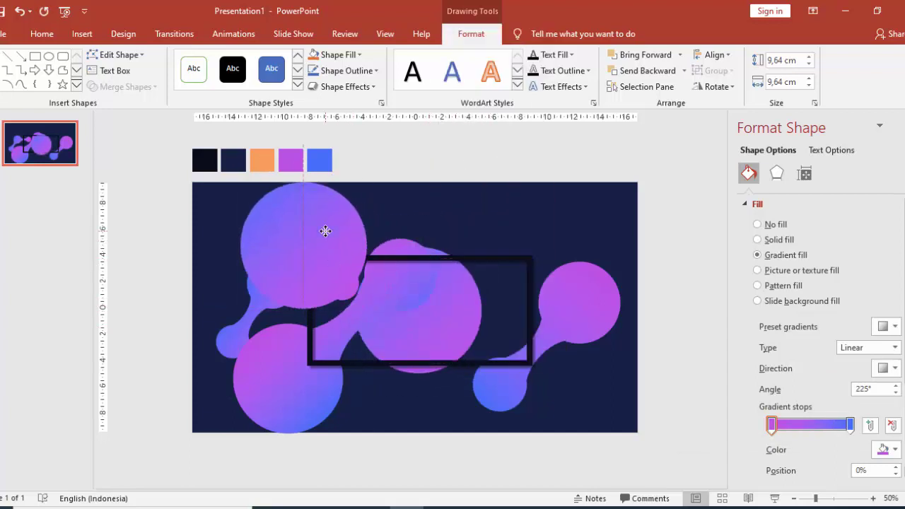
pyautogui.moveTo(368, 310)
pyautogui.mouseDown()
pyautogui.moveTo(315, 258)
pyautogui.moveTo(272, 233)
pyautogui.mouseUp()
pyautogui.moveTo(285, 186)
pyautogui.mouseDown()
pyautogui.moveTo(259, 212)
pyautogui.moveTo(370, 196)
pyautogui.moveTo(301, 331)
pyautogui.moveTo(368, 258)
pyautogui.mouseUp()
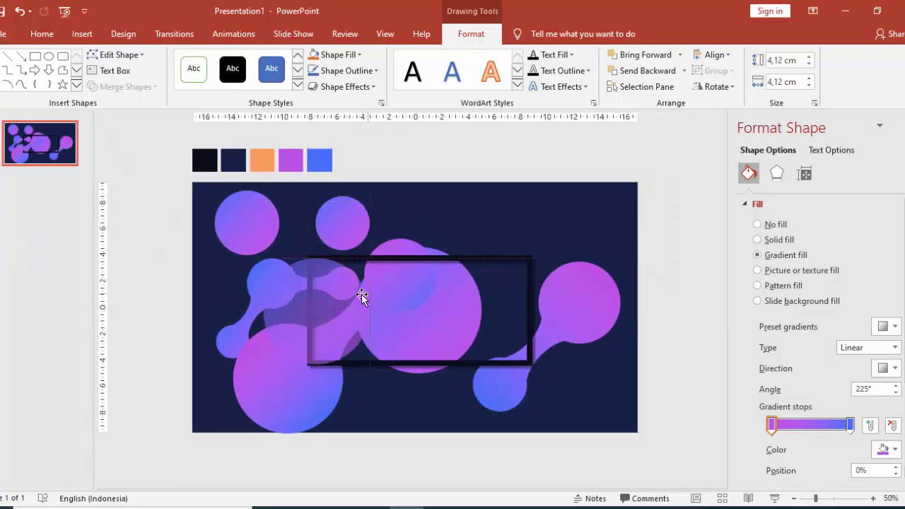
pyautogui.moveTo(328, 321); pyautogui.dragTo(265, 318)
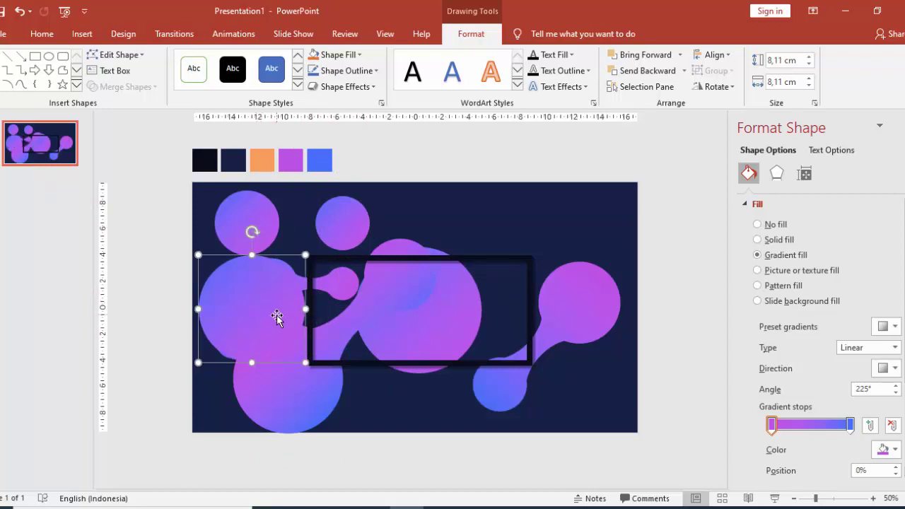
pyautogui.moveTo(304, 363); pyautogui.dragTo(293, 349)
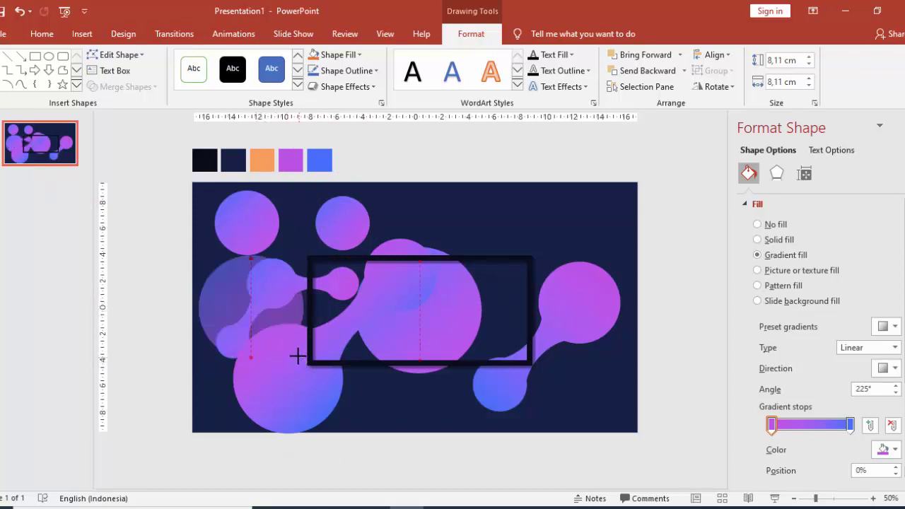
# Paste two circles below the frame, about 3 cm and 6 cm, sending the larger behind it
pyautogui.hotkey('ctrl', 'v')
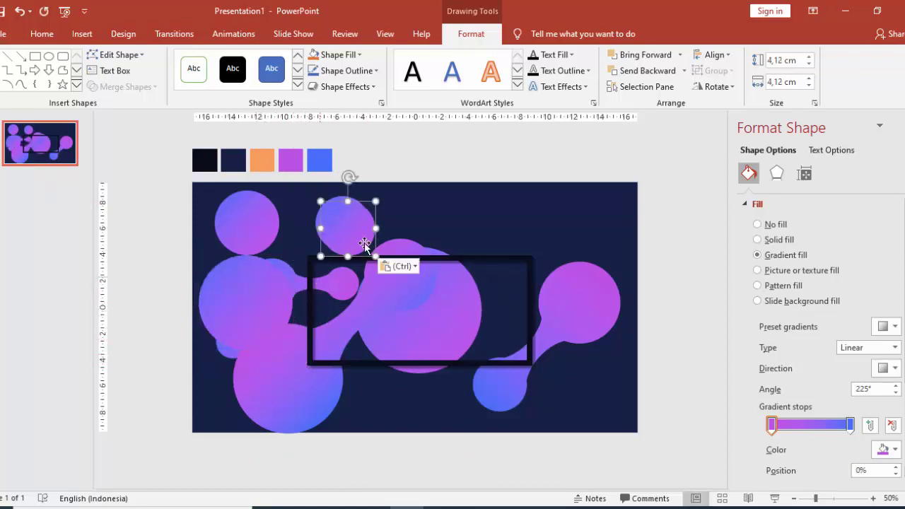
pyautogui.moveTo(362, 226); pyautogui.dragTo(379, 363)
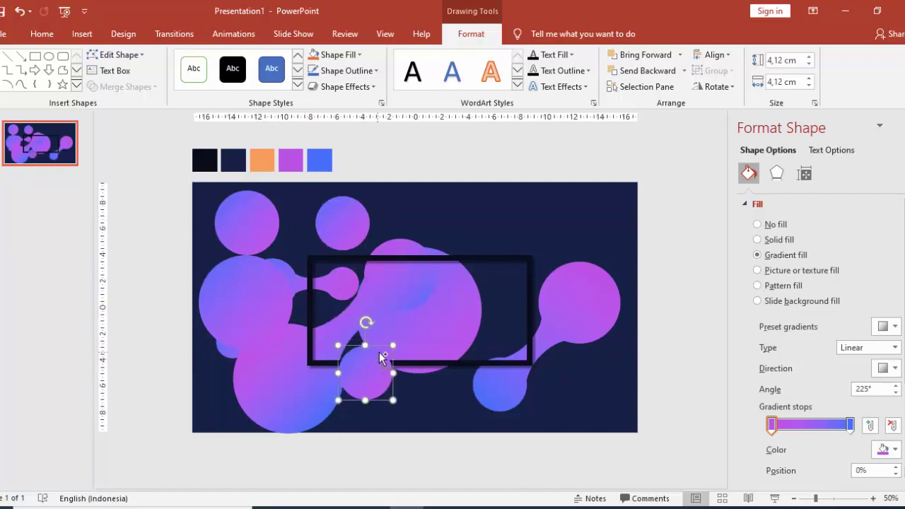
pyautogui.moveTo(393, 346); pyautogui.dragTo(377, 358)
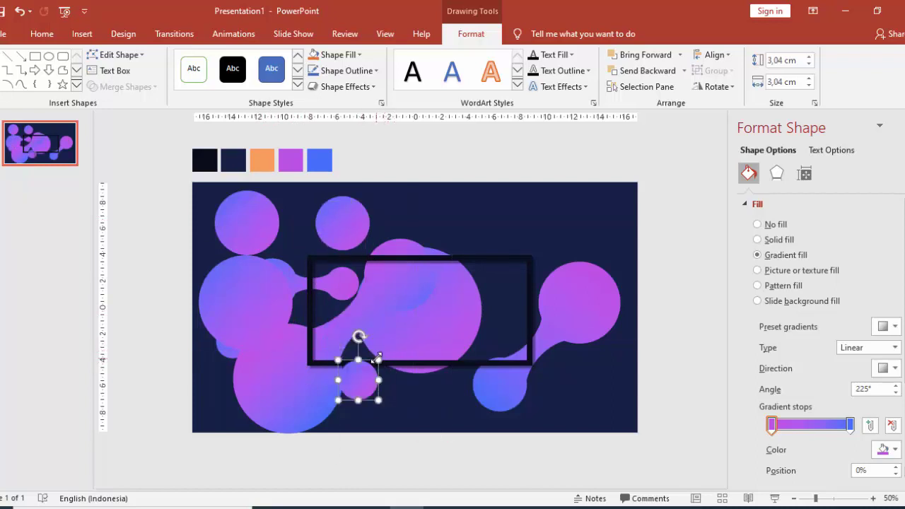
pyautogui.hotkey('ctrl', 'v')
pyautogui.moveTo(362, 225)
pyautogui.mouseDown()
pyautogui.moveTo(423, 391)
pyautogui.moveTo(460, 434)
pyautogui.mouseUp()
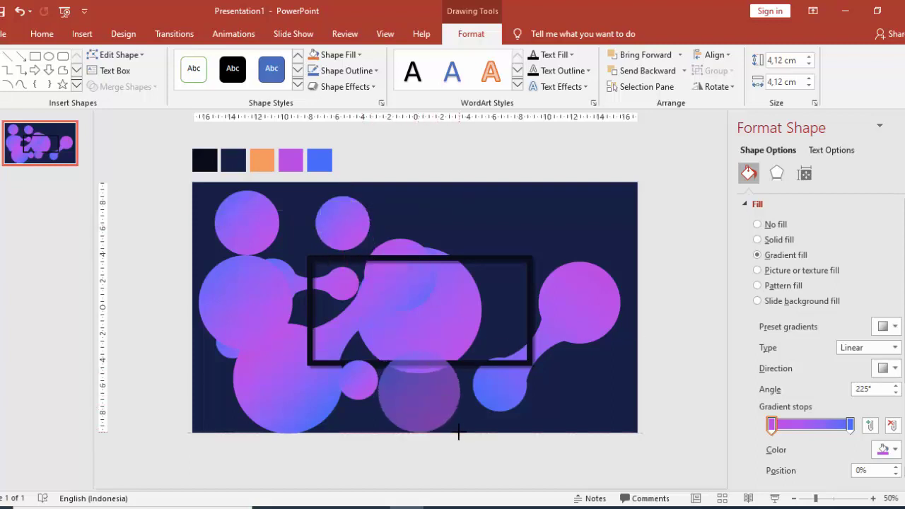
pyautogui.moveTo(441, 390); pyautogui.dragTo(447, 396)
pyautogui.rightClick(446, 397)
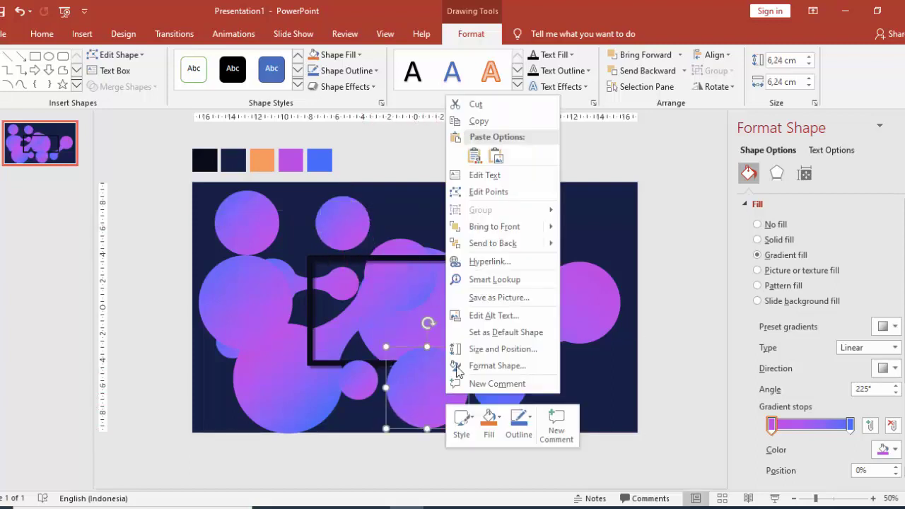
pyautogui.click(480, 246)
# Paste an enlarged circle at the upper right and a 2.9 cm one along the top
pyautogui.hotkey('ctrl', 'v')
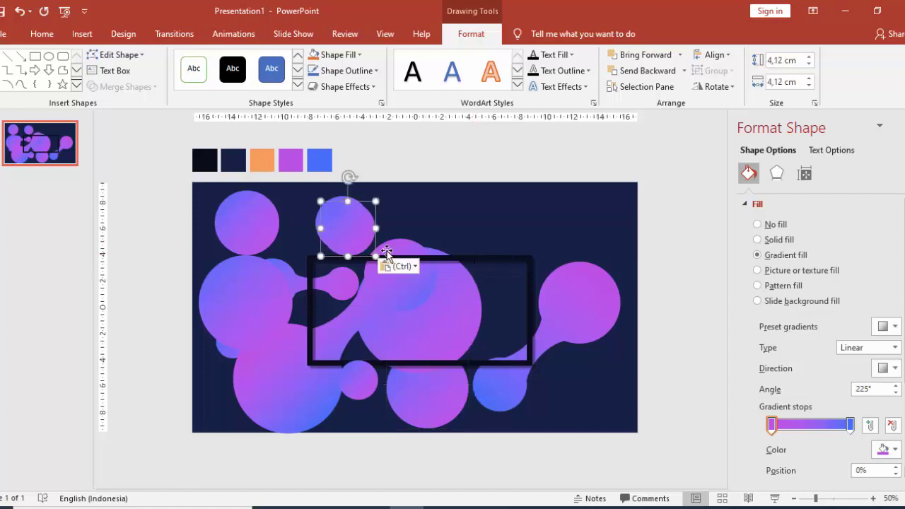
pyautogui.moveTo(353, 230); pyautogui.dragTo(541, 203)
pyautogui.moveTo(488, 253); pyautogui.dragTo(486, 264)
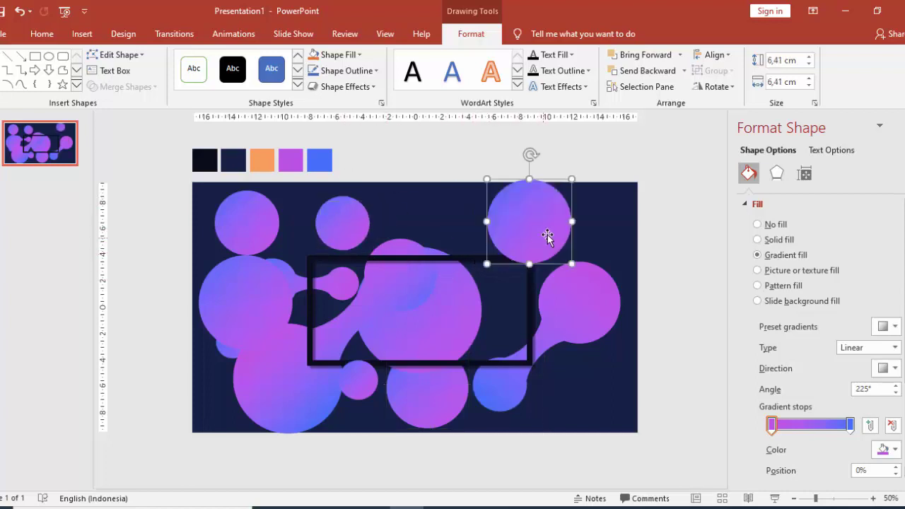
pyautogui.moveTo(545, 236); pyautogui.dragTo(521, 244)
pyautogui.hotkey('ctrl', 'v')
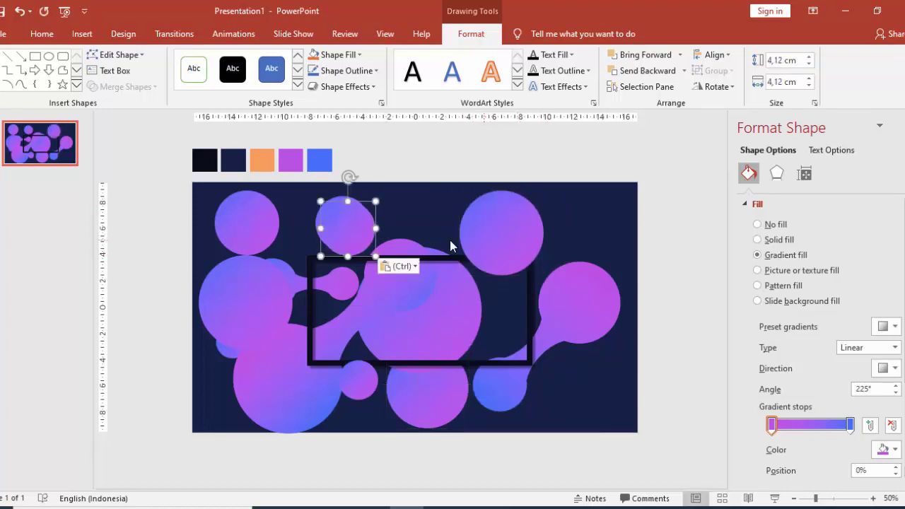
pyautogui.moveTo(348, 228); pyautogui.dragTo(410, 228)
pyautogui.moveTo(437, 201)
pyautogui.mouseDown()
pyautogui.moveTo(422, 219)
pyautogui.moveTo(425, 212)
pyautogui.mouseUp()
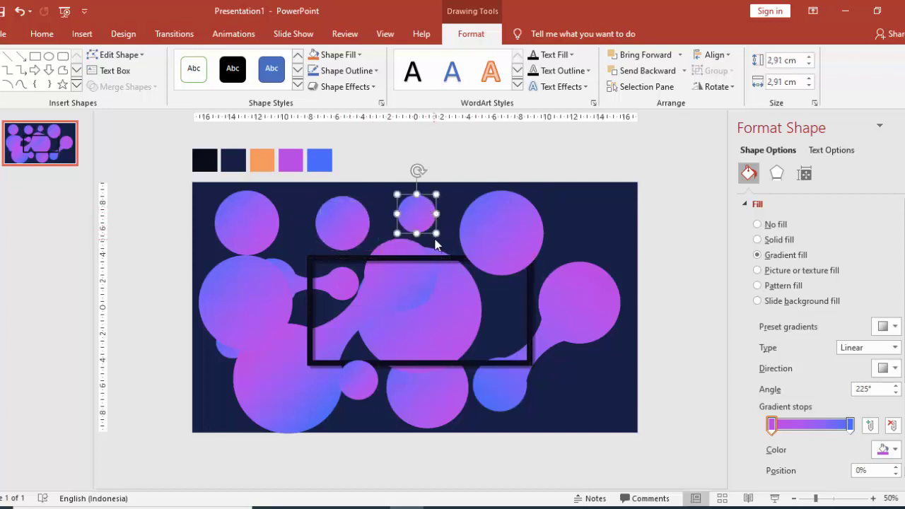
# Paste enlarged circles at the lower right and top-right corner, plus one inside the frame
pyautogui.hotkey('ctrl', 'v')
pyautogui.moveTo(354, 230); pyautogui.dragTo(581, 380)
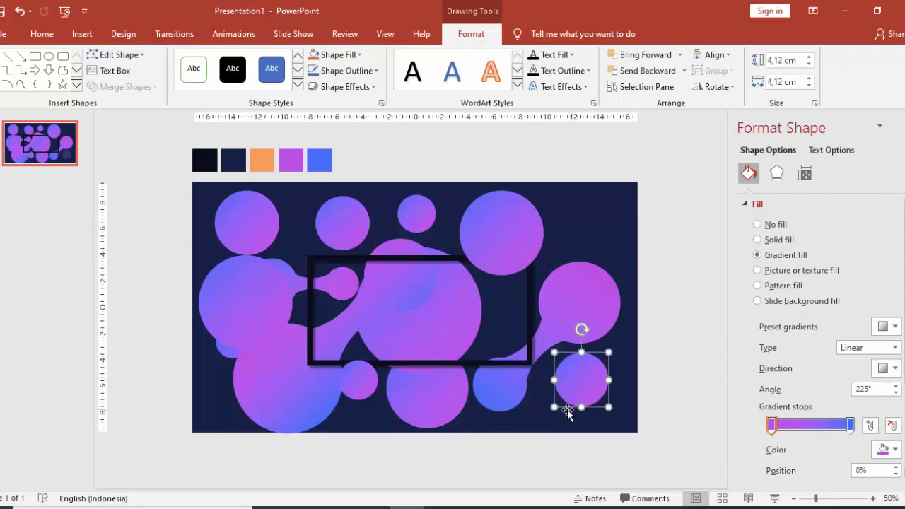
pyautogui.moveTo(554, 408); pyautogui.dragTo(529, 430)
pyautogui.moveTo(580, 382); pyautogui.dragTo(602, 384)
pyautogui.hotkey('ctrl', 'v')
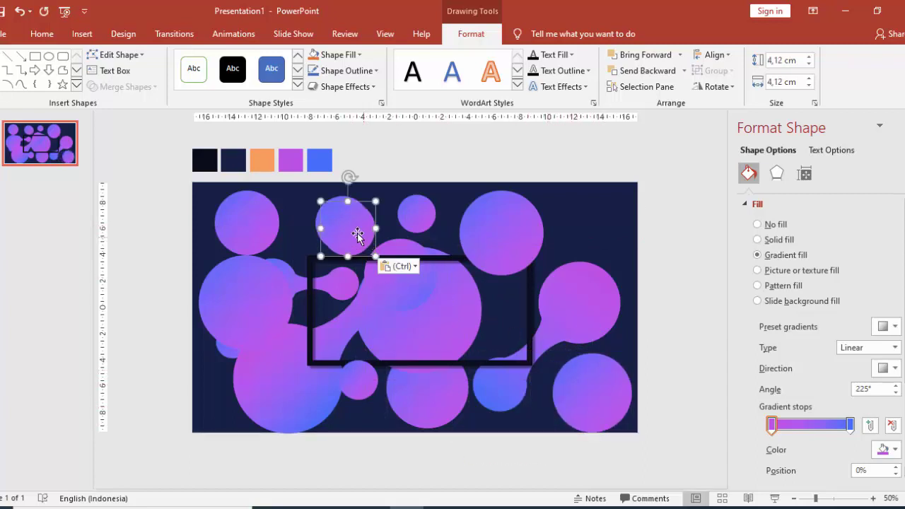
pyautogui.moveTo(357, 234); pyautogui.dragTo(615, 210)
pyautogui.moveTo(577, 233); pyautogui.dragTo(526, 284)
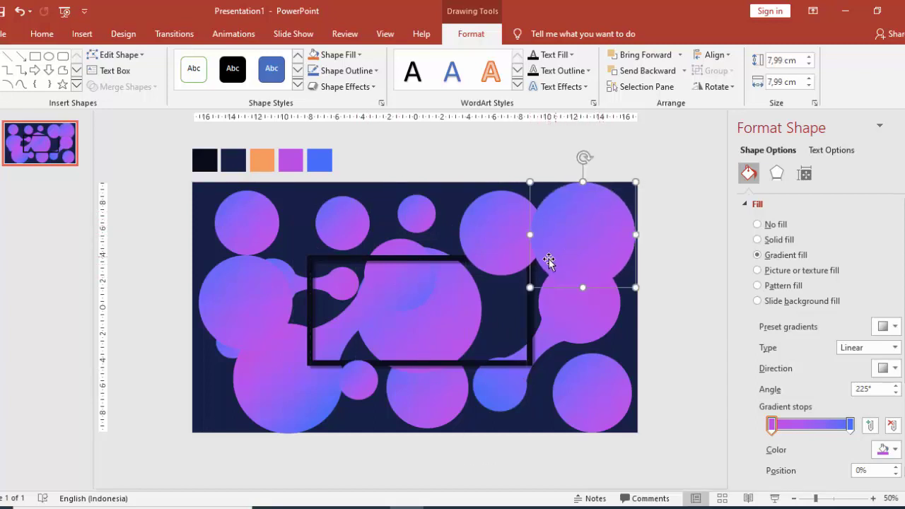
pyautogui.hotkey('ctrl', 'v')
pyautogui.moveTo(356, 232); pyautogui.dragTo(461, 372)
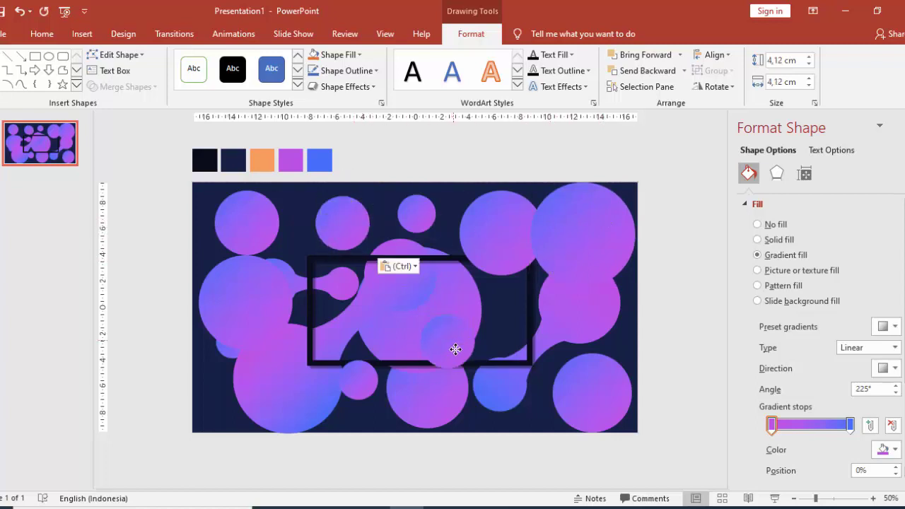
# Give the circle 12 pt Soft Edges and move it up toward the upper left
pyautogui.click(777, 174)
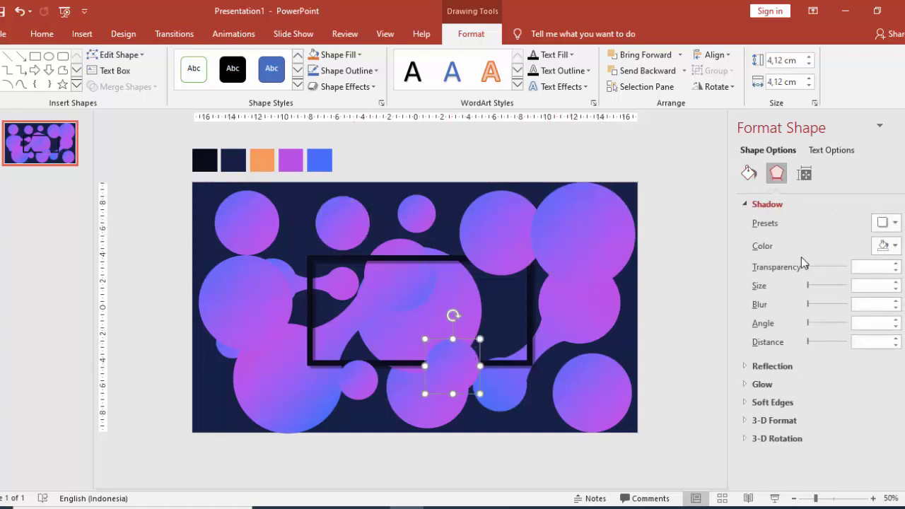
pyautogui.click(748, 402)
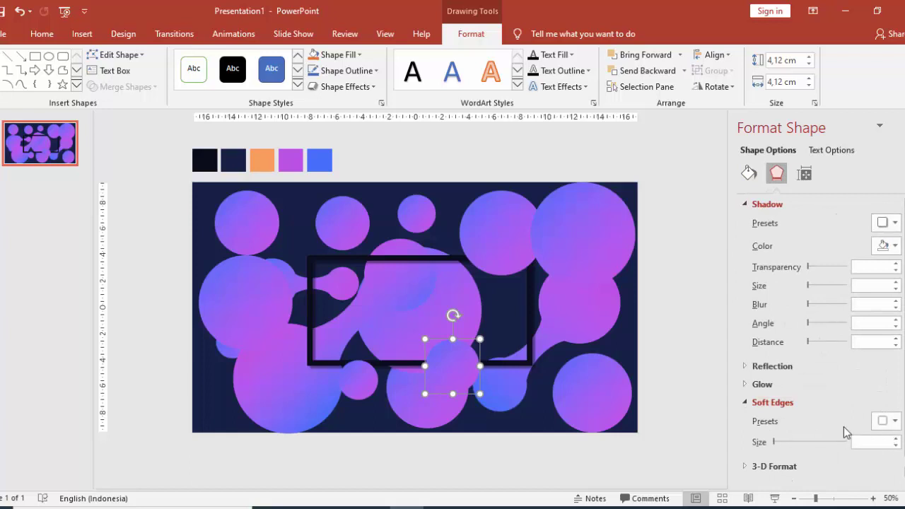
pyautogui.moveTo(776, 443); pyautogui.dragTo(785, 446)
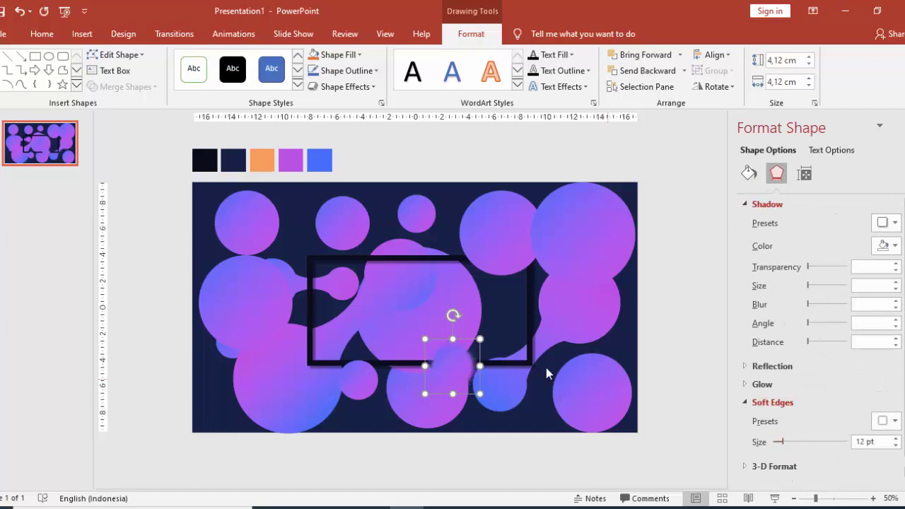
pyautogui.moveTo(486, 353)
pyautogui.mouseDown()
pyautogui.moveTo(537, 324)
pyautogui.moveTo(321, 345)
pyautogui.moveTo(357, 308)
pyautogui.moveTo(298, 205)
pyautogui.mouseUp()
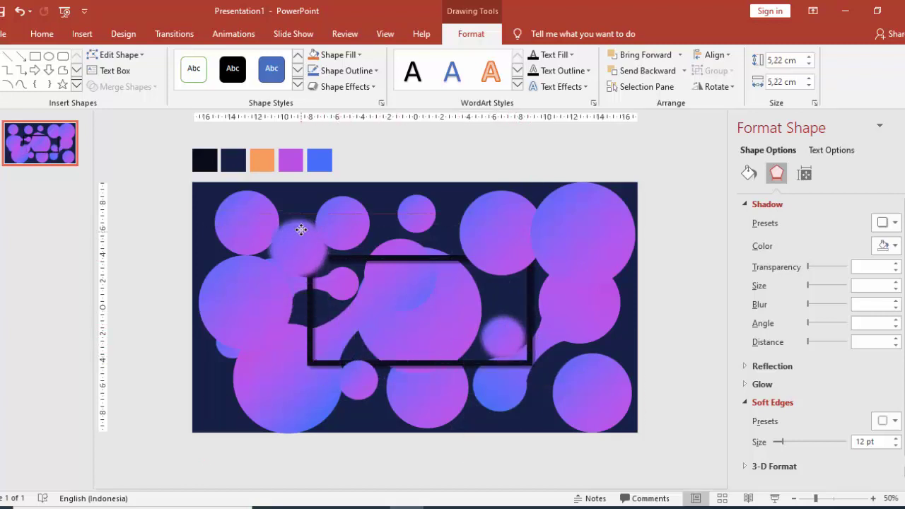
# Duplicate the soft circle inside the frame, enlarge it to about 5.33 cm and move it to the bottom
pyautogui.click(512, 342)
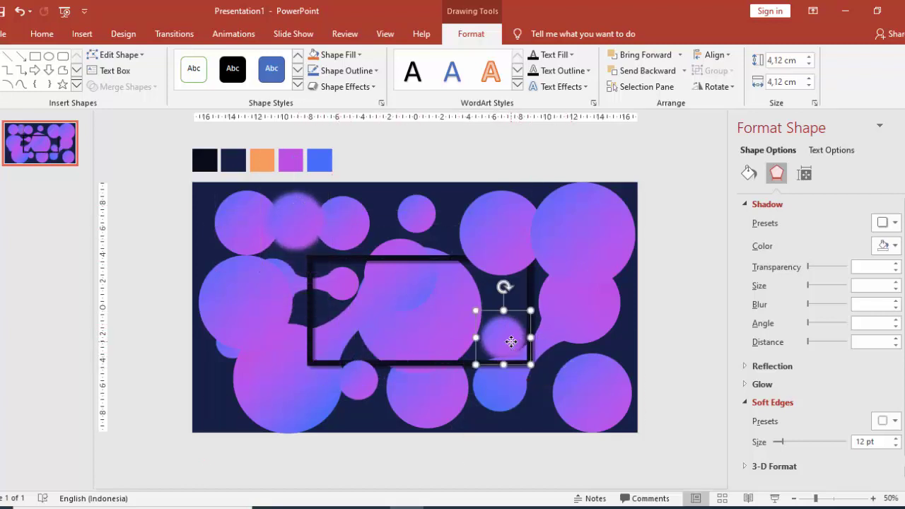
pyautogui.hotkey('ctrl', 'd')
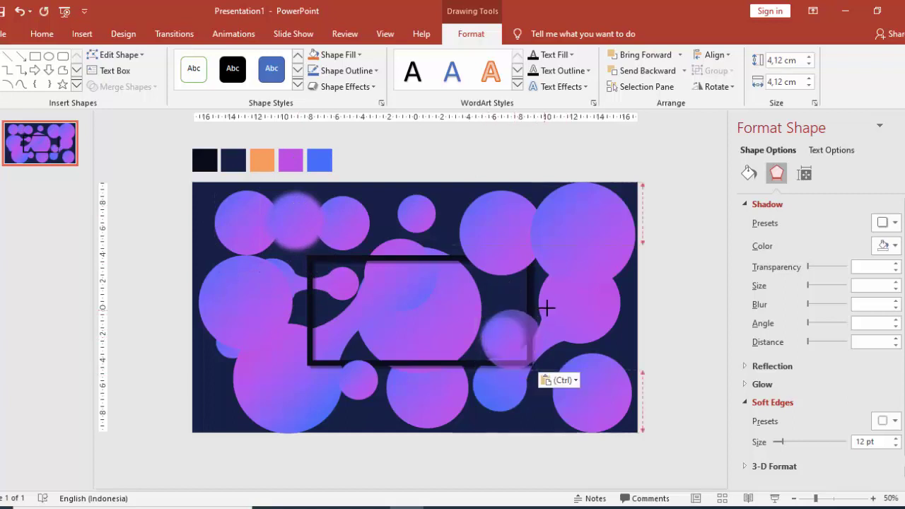
pyautogui.moveTo(534, 322); pyautogui.dragTo(552, 300)
pyautogui.moveTo(511, 337); pyautogui.dragTo(522, 396)
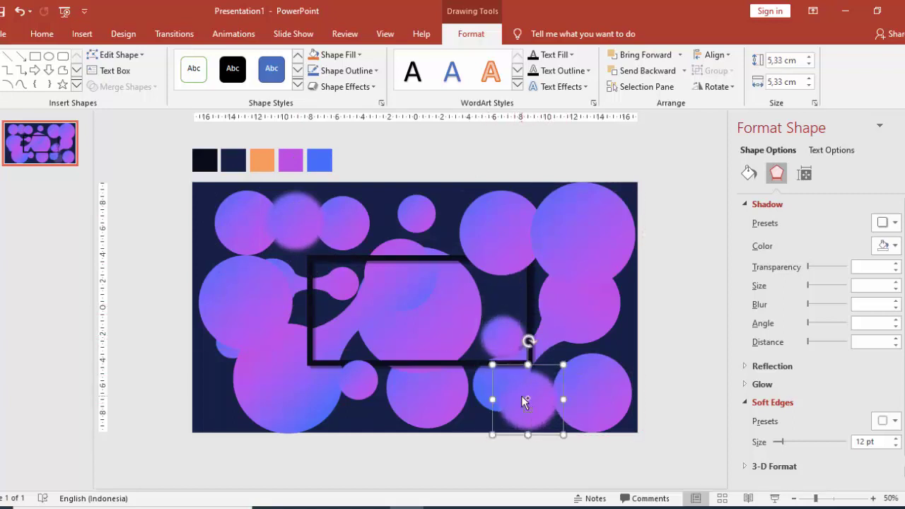
# Duplicate the small soft circle to the lower left at about 4.9 cm and nudge the top circle
pyautogui.click(504, 338)
pyautogui.hotkey('ctrl', 'd')
pyautogui.moveTo(510, 347); pyautogui.dragTo(388, 397)
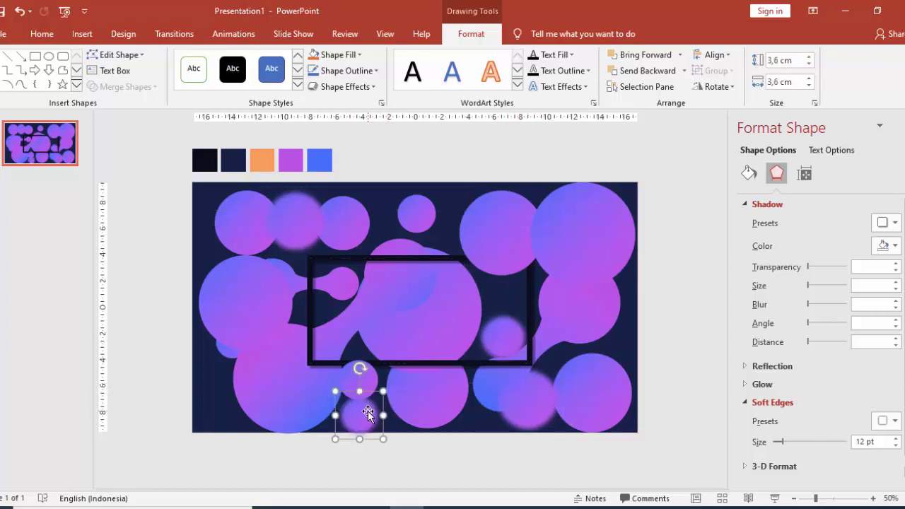
pyautogui.moveTo(368, 411)
pyautogui.mouseDown()
pyautogui.moveTo(521, 342)
pyautogui.moveTo(238, 394)
pyautogui.mouseUp()
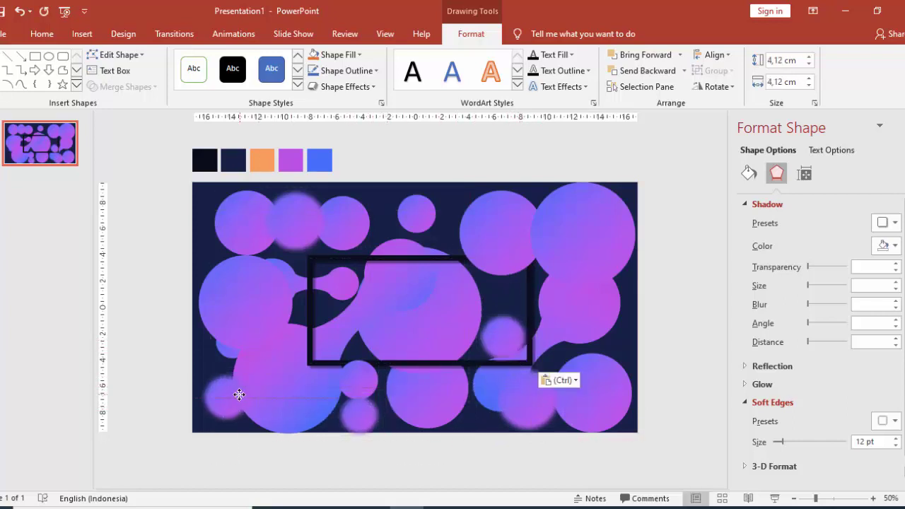
pyautogui.moveTo(198, 371); pyautogui.dragTo(187, 360)
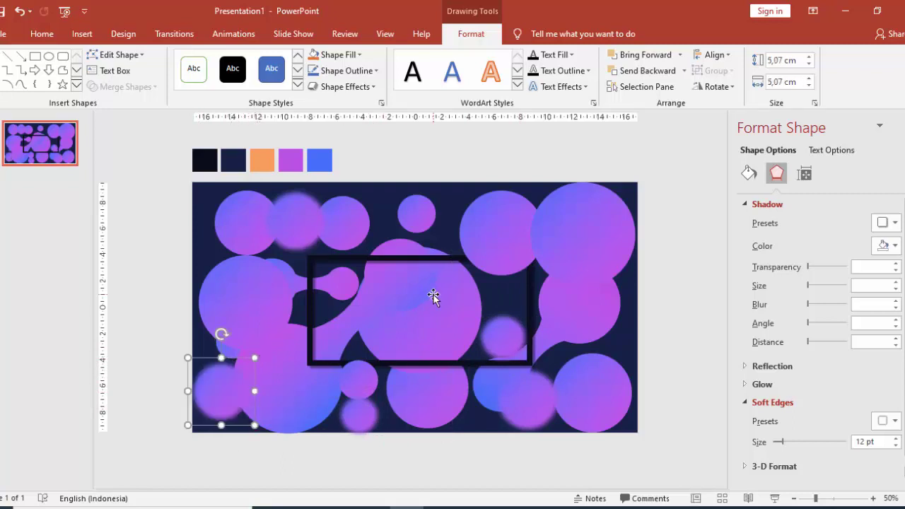
pyautogui.click(422, 213)
pyautogui.moveTo(359, 216); pyautogui.dragTo(368, 221)
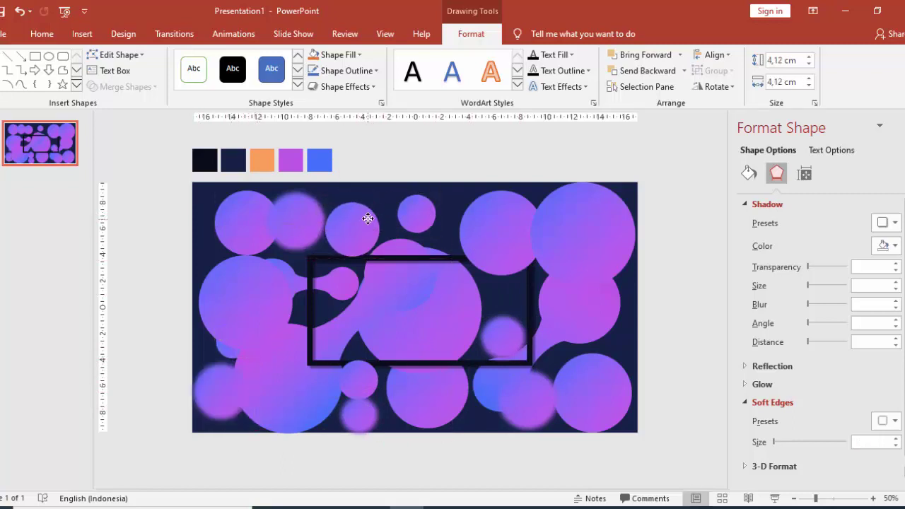
pyautogui.click(662, 190)
# Add a 'JUDUL PRESENTASI' text box above the slide and set it in League Spartan
pyautogui.click(82, 34)
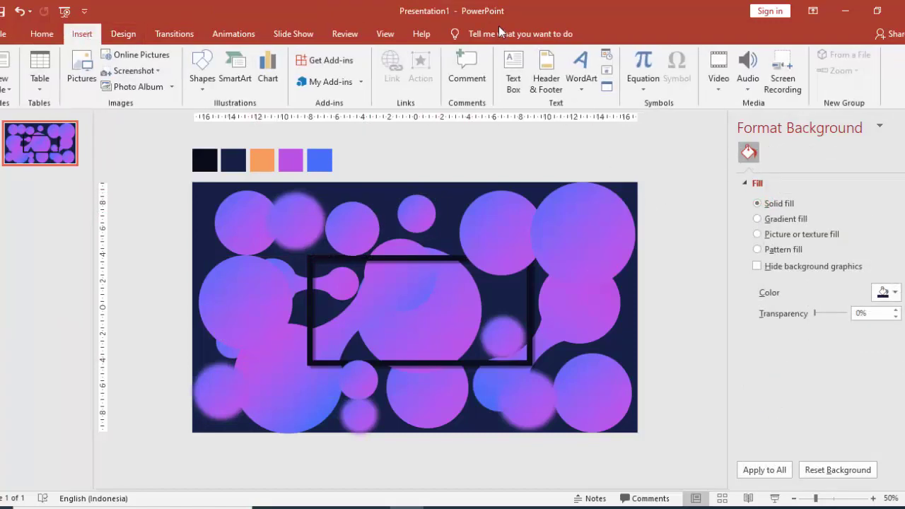
pyautogui.click(514, 78)
pyautogui.moveTo(409, 141); pyautogui.dragTo(599, 169)
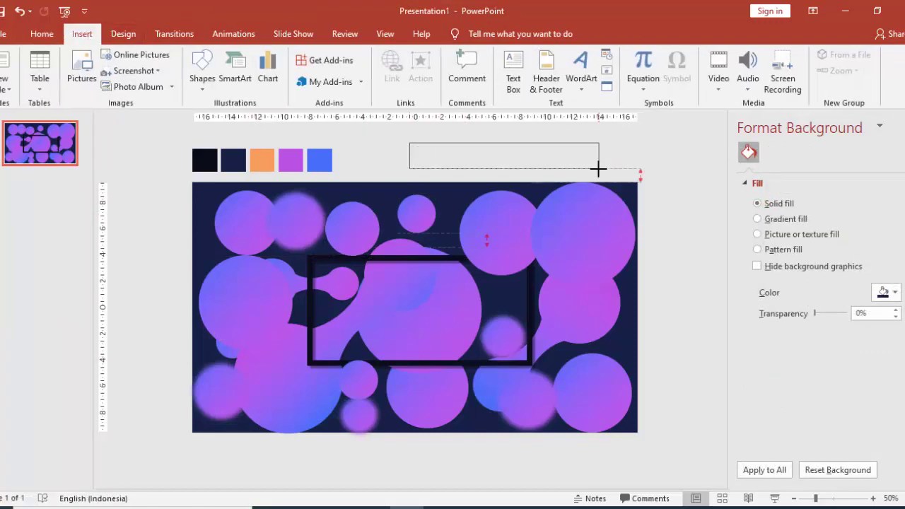
pyautogui.write('JU')
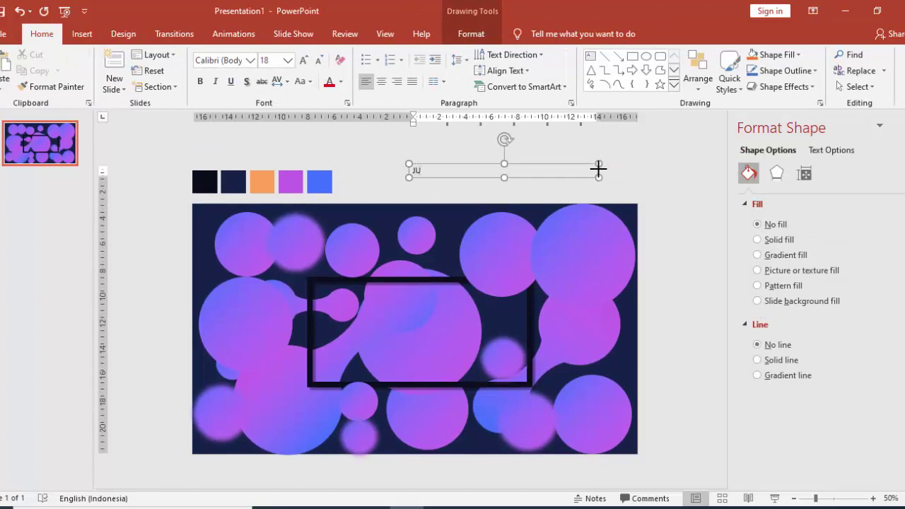
pyautogui.write('ENTASI')
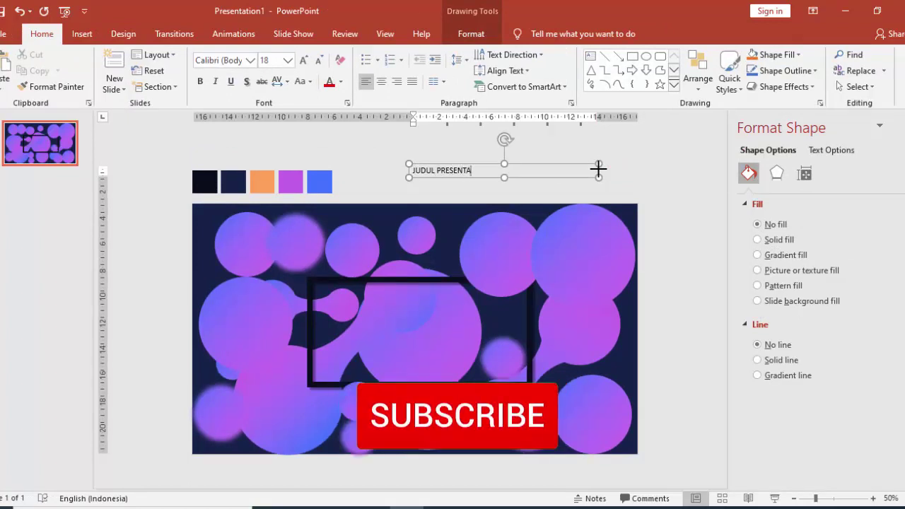
pyautogui.click(598, 168)
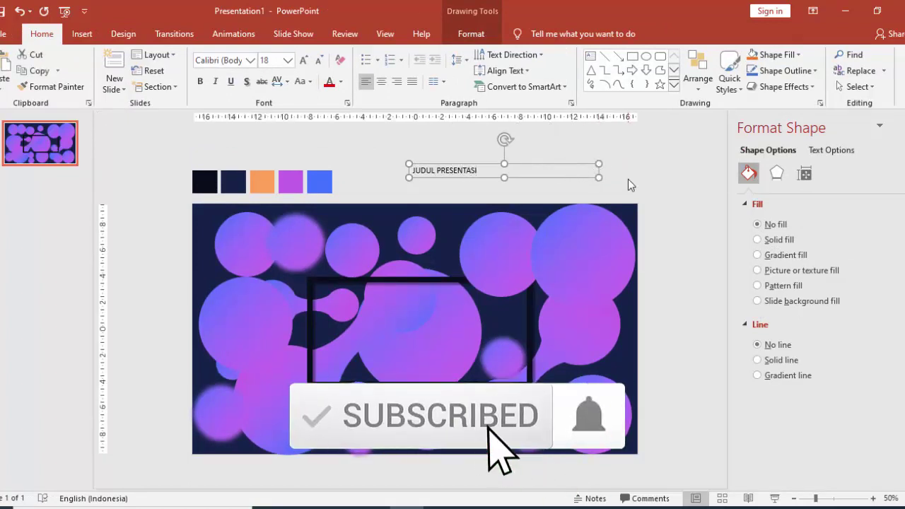
pyautogui.click(212, 61)
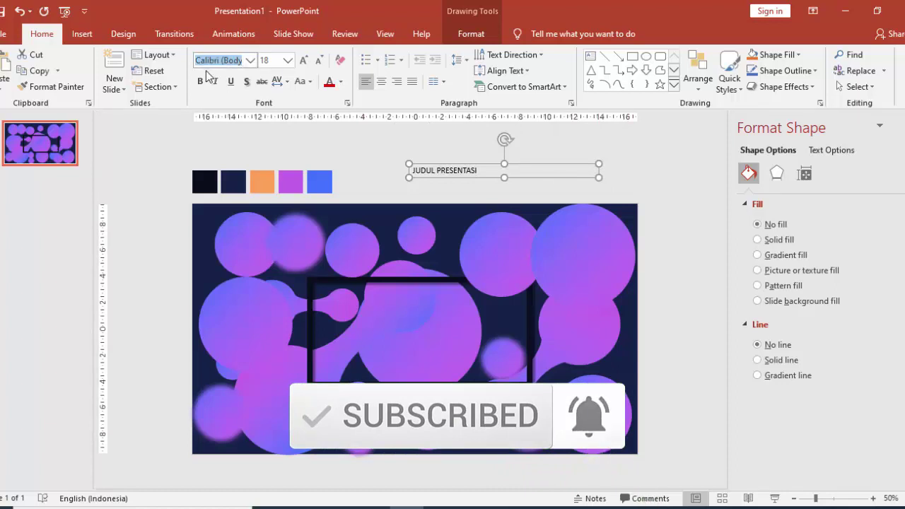
pyautogui.write('League Spart')
pyautogui.press('Return')
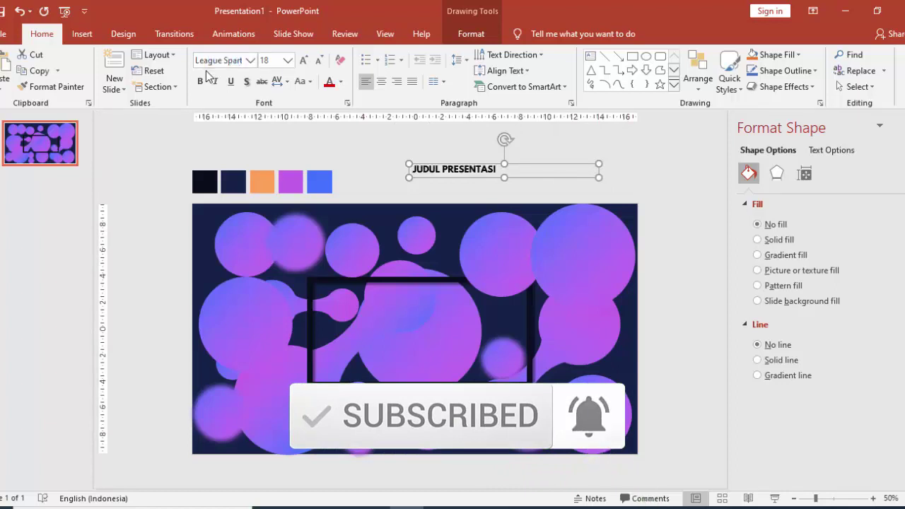
# Make the title text white and move it into the dark frame
pyautogui.click(340, 82)
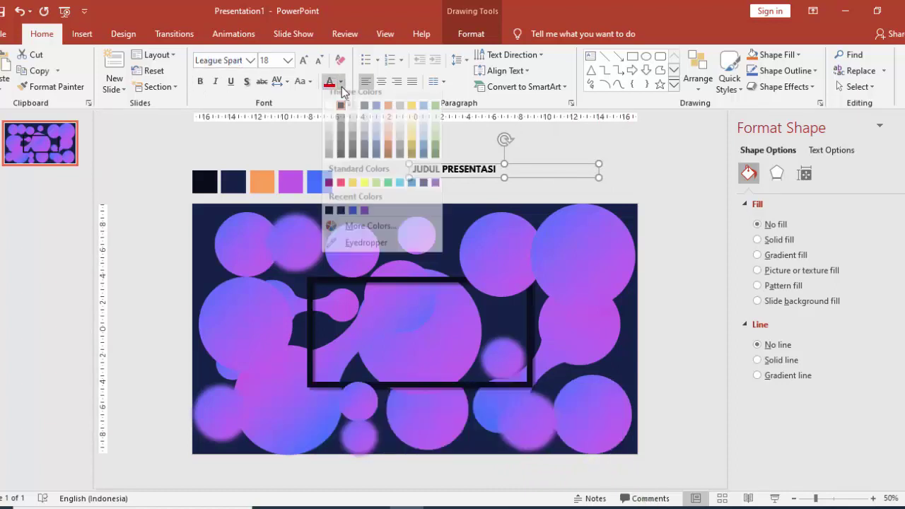
pyautogui.click(330, 113)
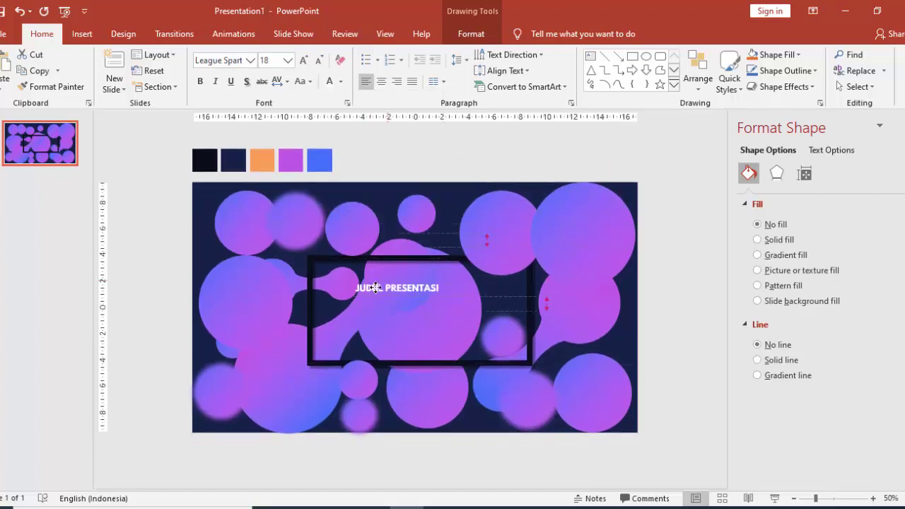
pyautogui.moveTo(443, 164); pyautogui.dragTo(351, 296)
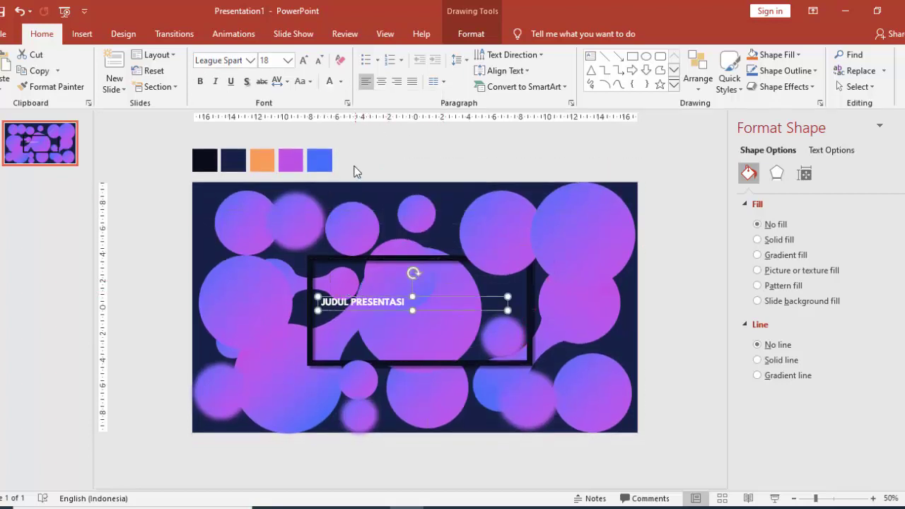
# Centre the title at 36 pt and widen its box so it fits one line
pyautogui.click(381, 81)
pyautogui.click(288, 61)
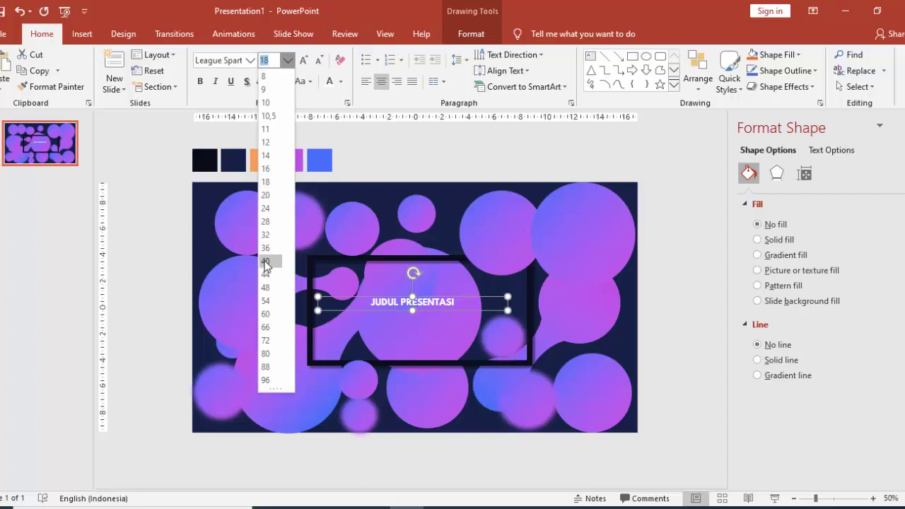
pyautogui.click(265, 261)
pyautogui.click(287, 60)
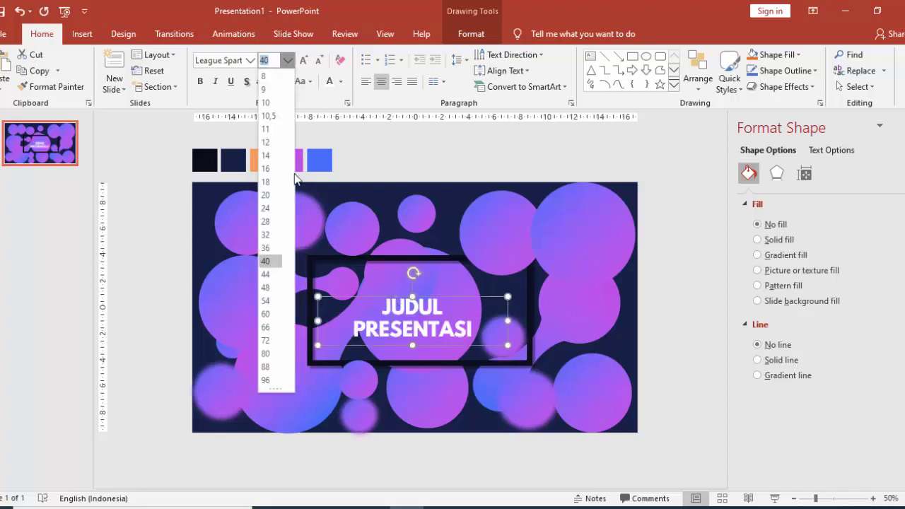
pyautogui.click(266, 248)
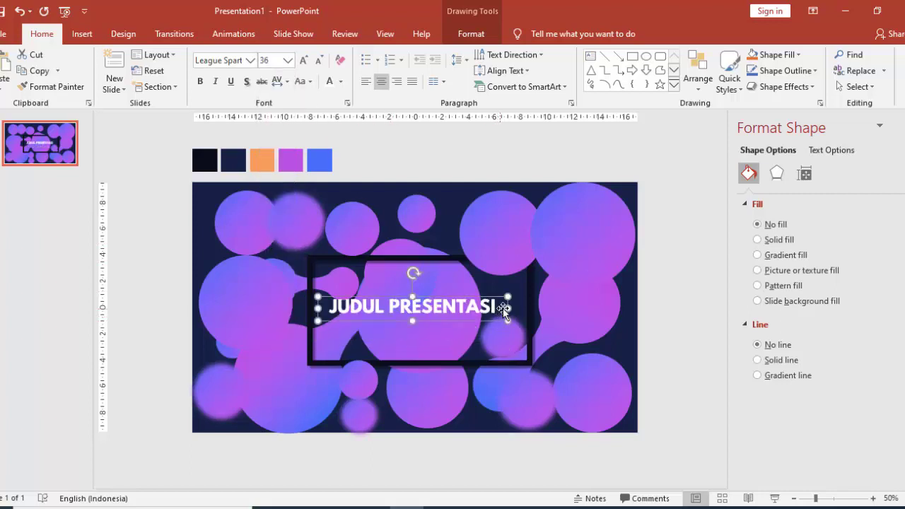
pyautogui.moveTo(508, 306)
pyautogui.mouseDown()
pyautogui.moveTo(521, 306)
pyautogui.moveTo(480, 287)
pyautogui.mouseUp()
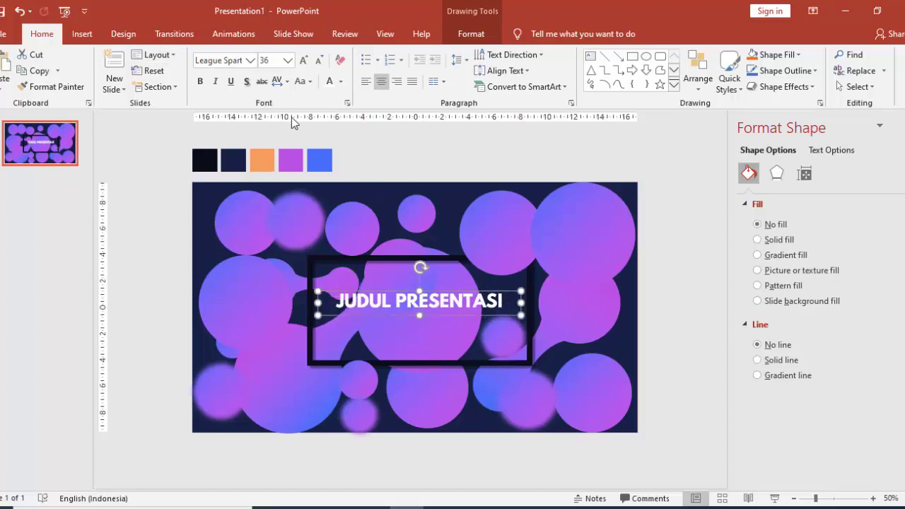
pyautogui.click(82, 33)
# Add a centred author credit line in League Spartan just under the title
pyautogui.click(514, 78)
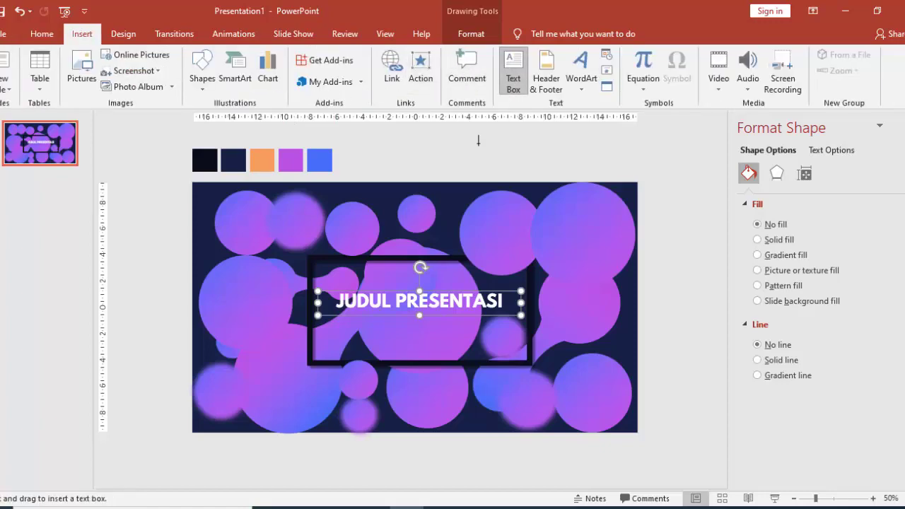
pyautogui.moveTo(421, 143); pyautogui.dragTo(563, 161)
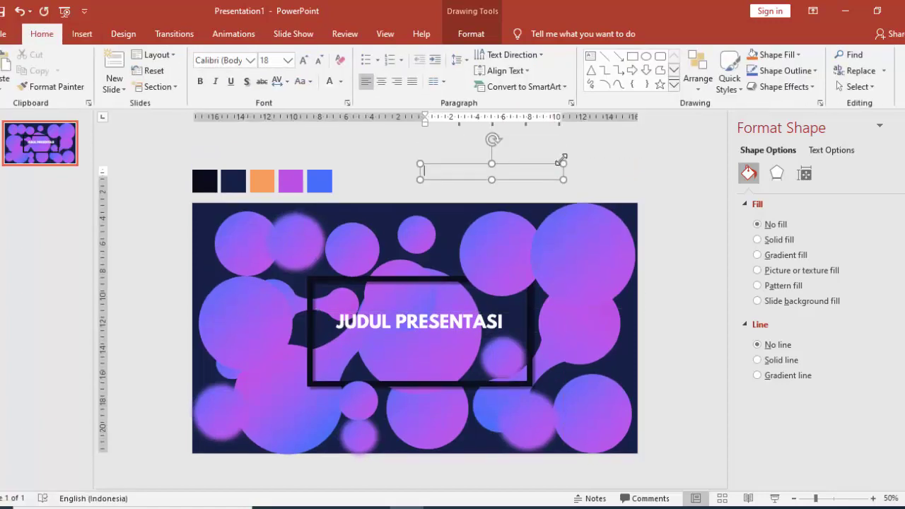
pyautogui.write('C')
pyautogui.write(' : YATNO SUPRIADI')
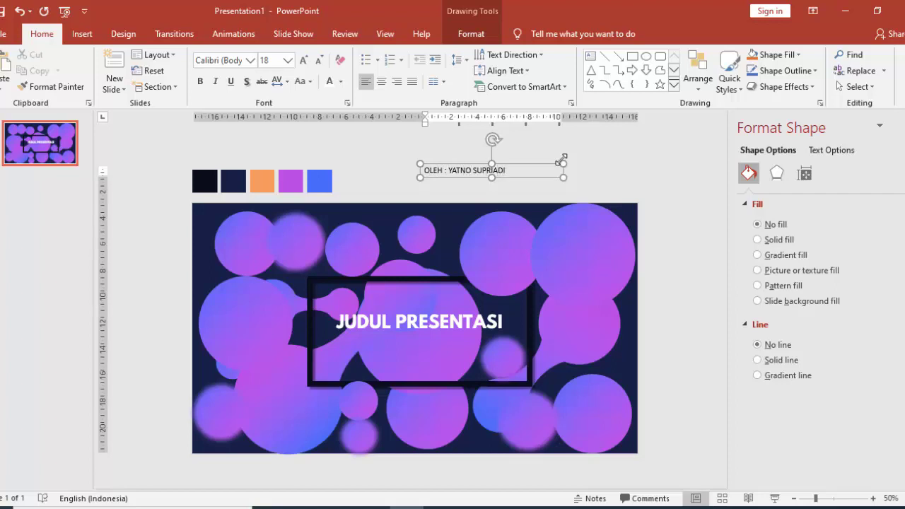
pyautogui.click(538, 167)
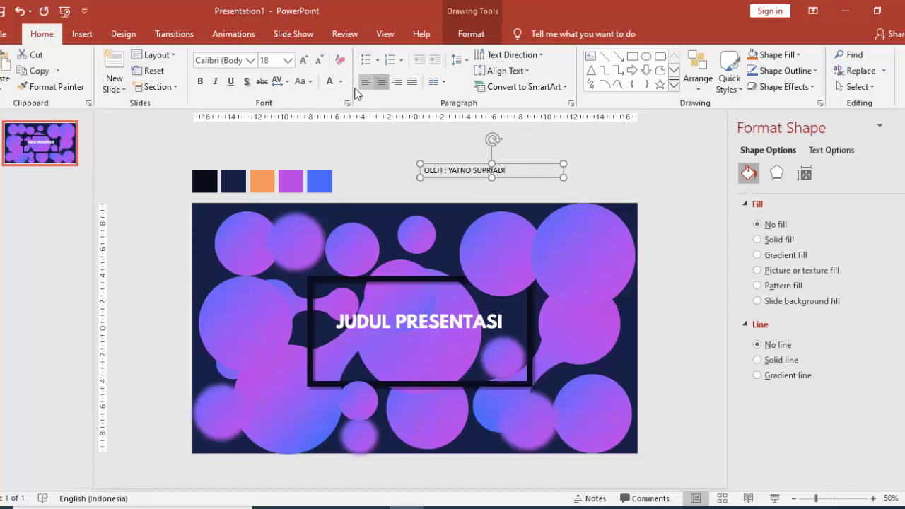
pyautogui.click(381, 82)
pyautogui.click(249, 64)
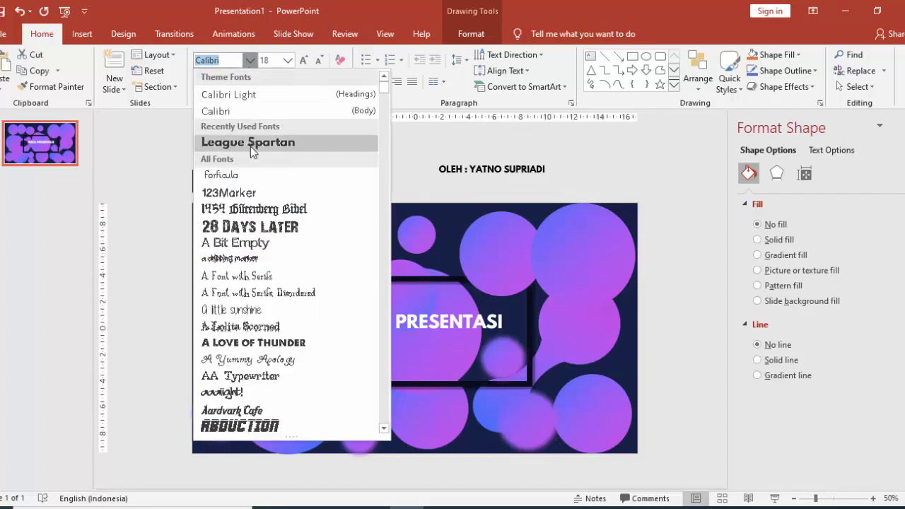
pyautogui.click(250, 146)
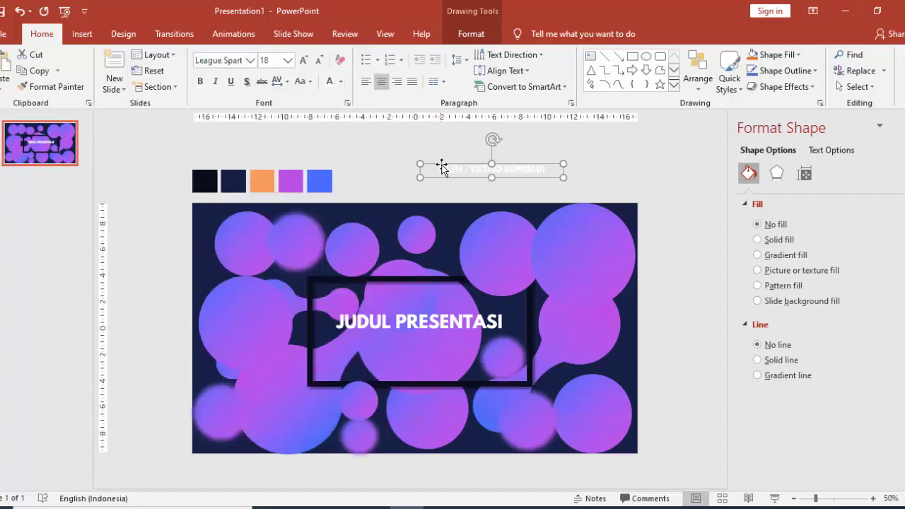
pyautogui.moveTo(441, 168); pyautogui.dragTo(370, 315)
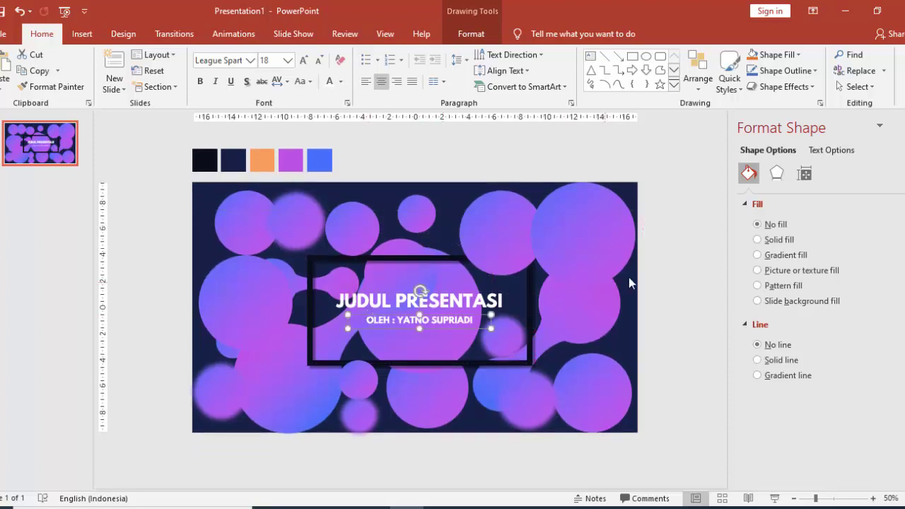
pyautogui.click(661, 269)
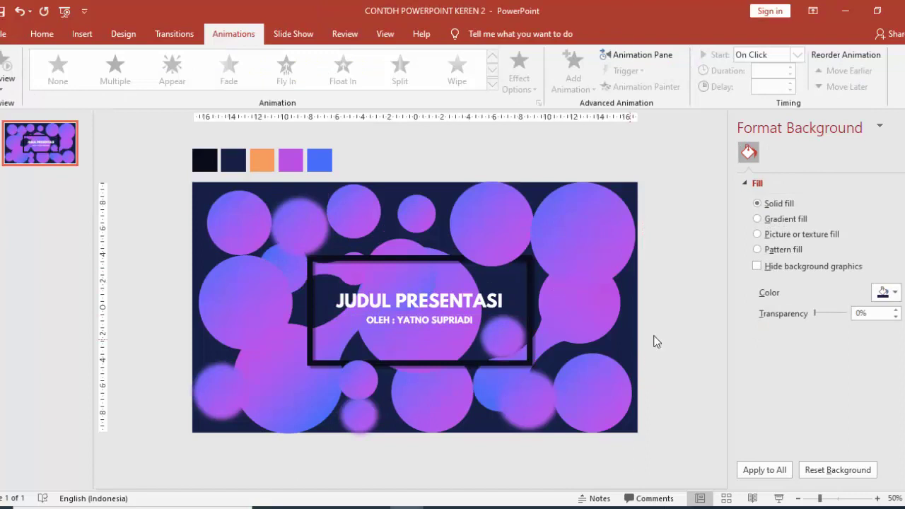
# Change the slide background to bright blue and nudge the top-left circles up and left
pyautogui.click(884, 293)
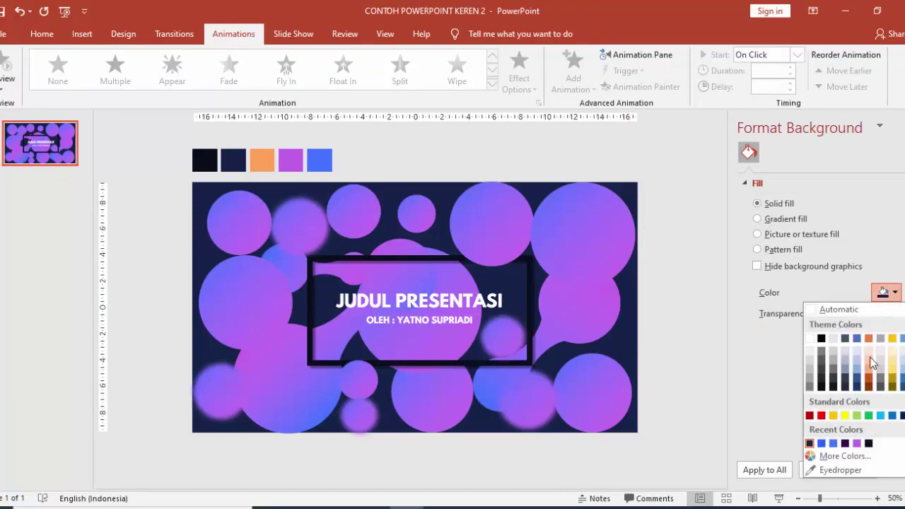
pyautogui.click(821, 444)
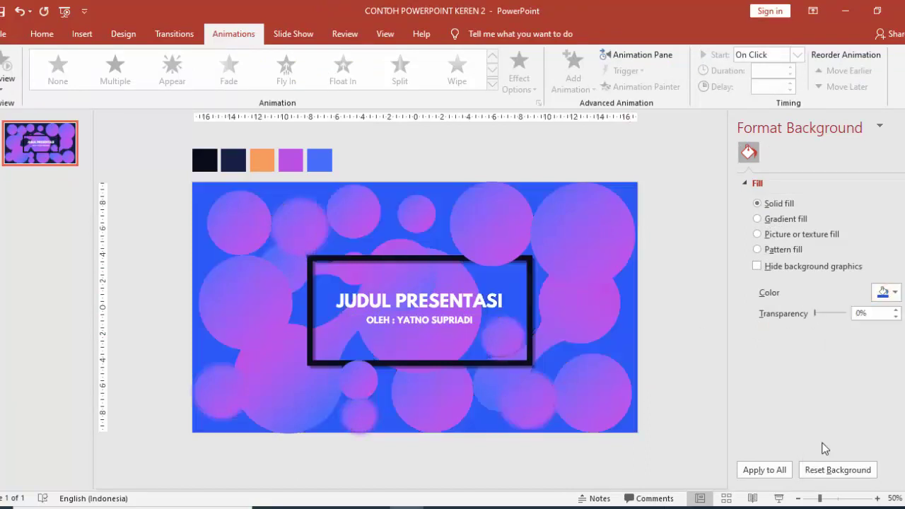
pyautogui.click(261, 242)
pyautogui.moveTo(244, 224); pyautogui.dragTo(233, 217)
pyautogui.click(289, 228)
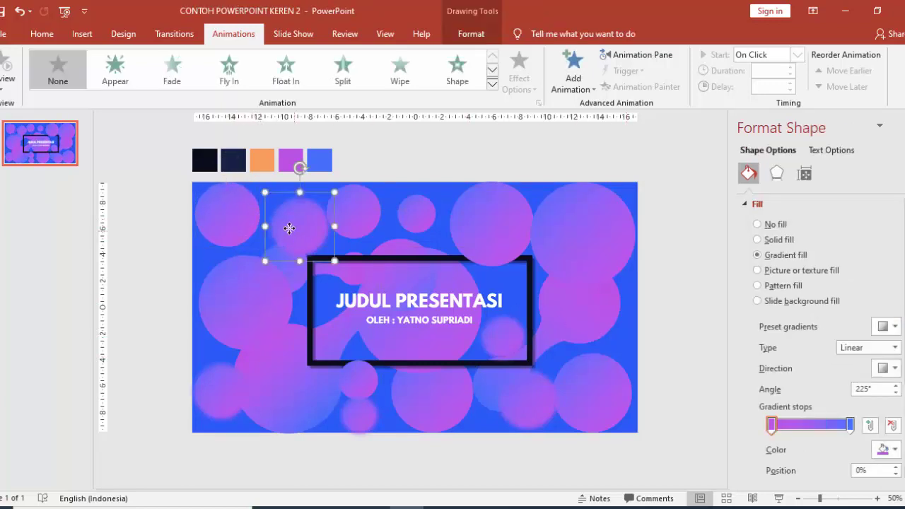
pyautogui.moveTo(289, 227); pyautogui.dragTo(280, 218)
# Shift the top circles slightly and reposition the left and bottom-left circles
pyautogui.click(347, 216)
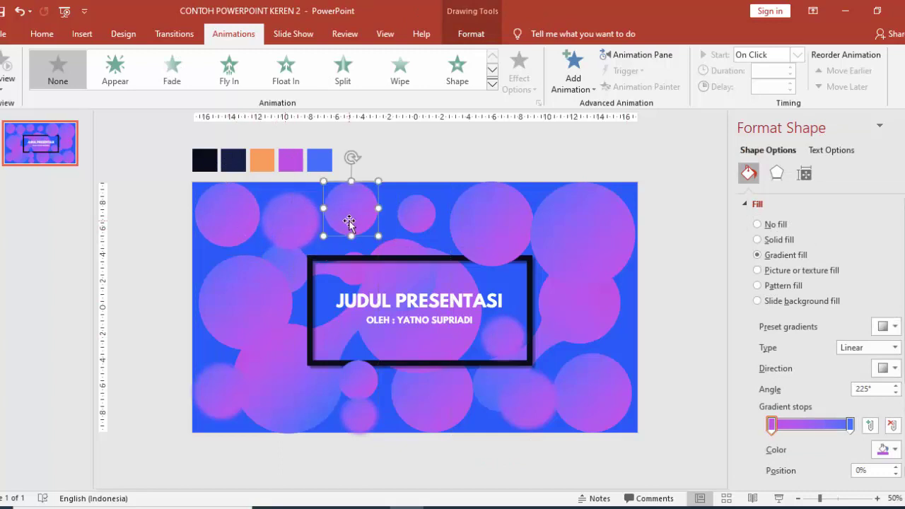
pyautogui.moveTo(347, 228); pyautogui.dragTo(357, 214)
pyautogui.moveTo(497, 214); pyautogui.dragTo(492, 211)
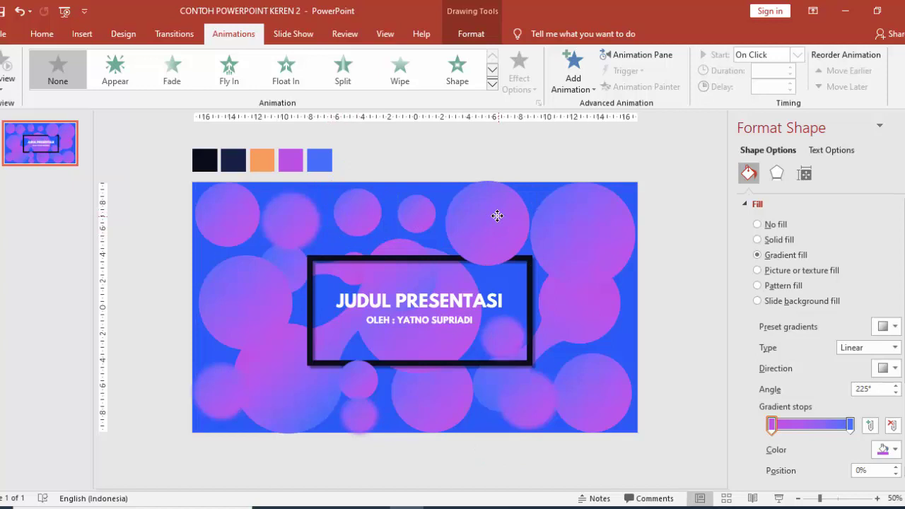
pyautogui.click(578, 224)
pyautogui.moveTo(303, 342); pyautogui.dragTo(240, 302)
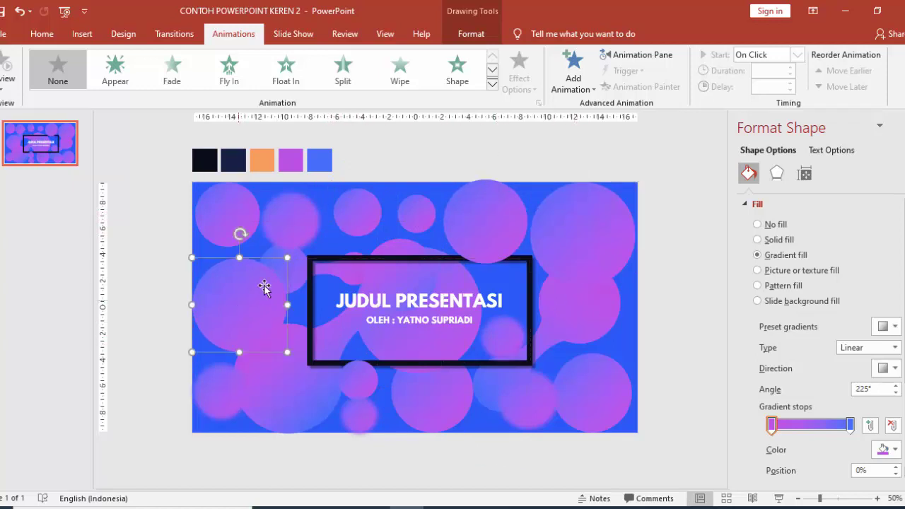
pyautogui.press('Delete')
pyautogui.hotkey('ctrl', 'z')
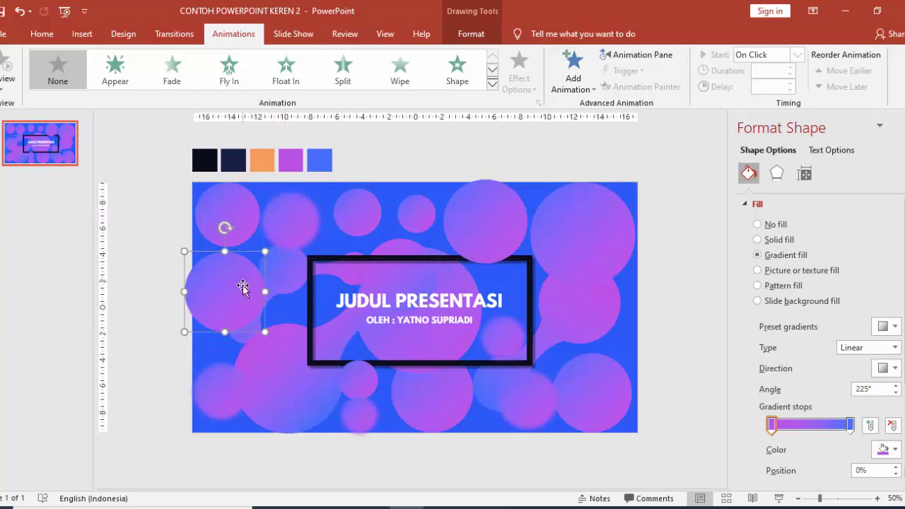
pyautogui.moveTo(227, 379); pyautogui.dragTo(360, 422)
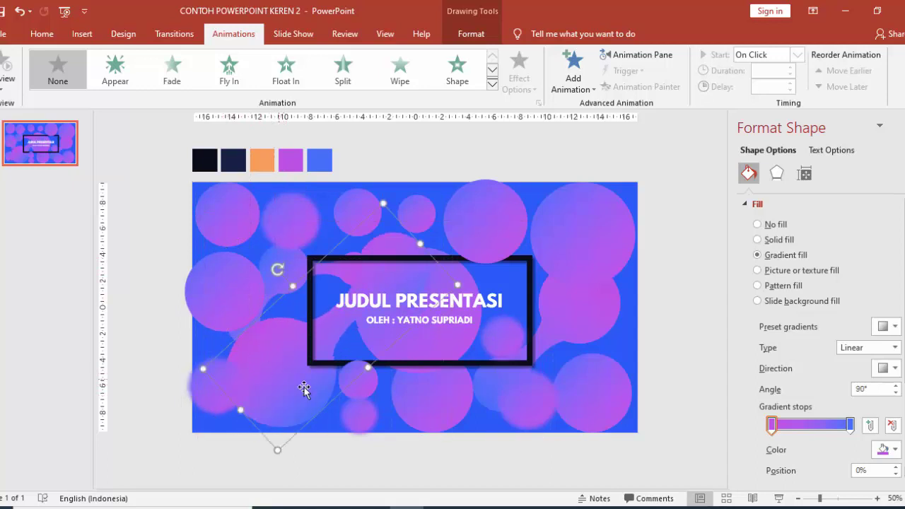
# Check the bottom circles, then close the Format Shape pane and clear the selection
pyautogui.click(523, 414)
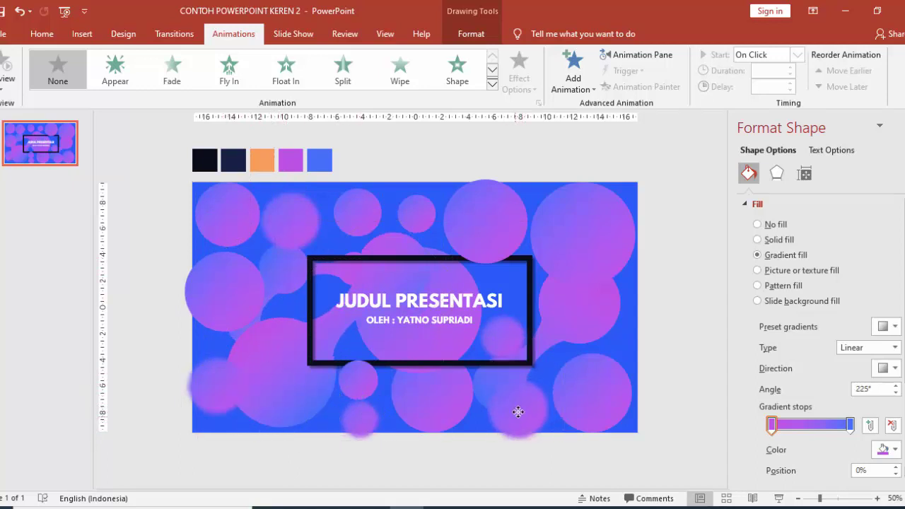
pyautogui.click(595, 397)
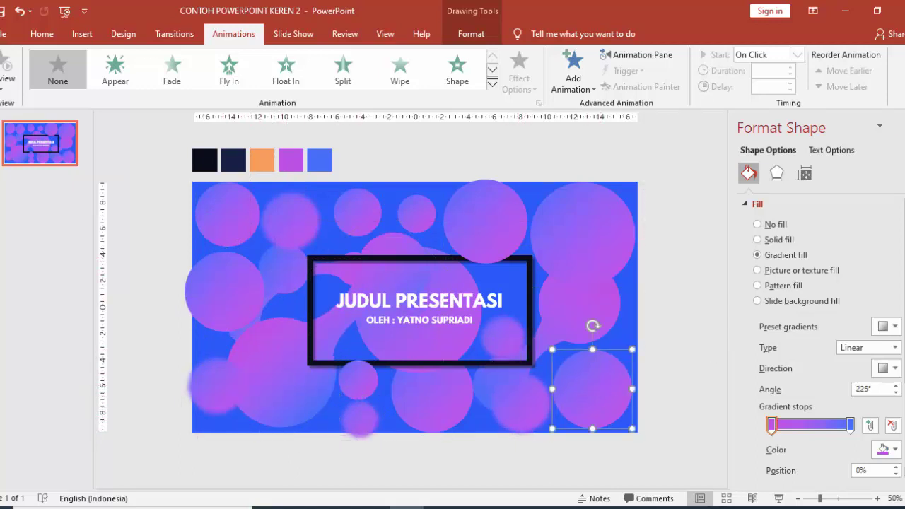
pyautogui.click(899, 125)
pyautogui.click(805, 177)
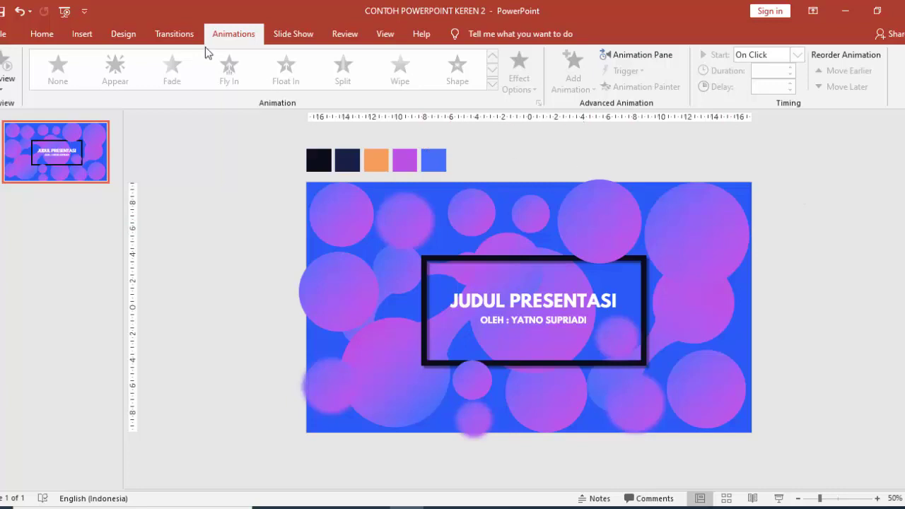
# Show the Animation Pane and give the lower-left blurred circle a Fly In entrance on click
pyautogui.click(636, 54)
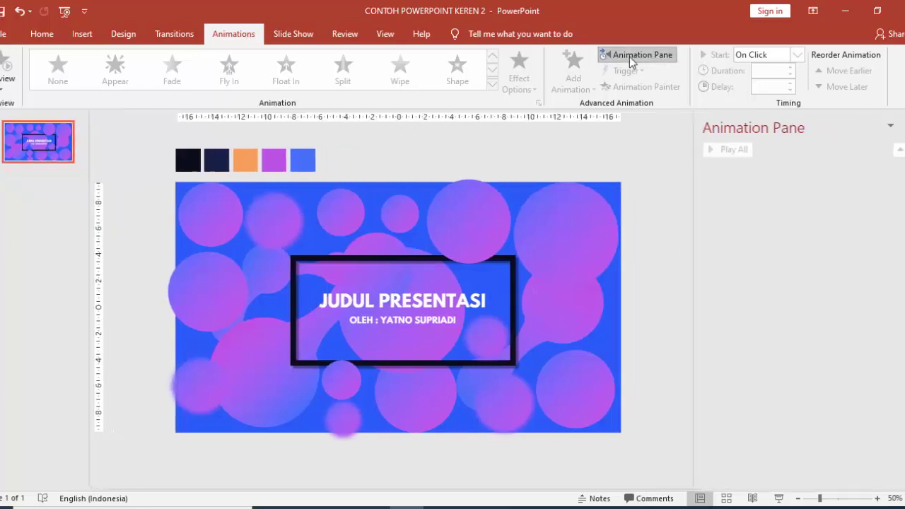
pyautogui.click(425, 343)
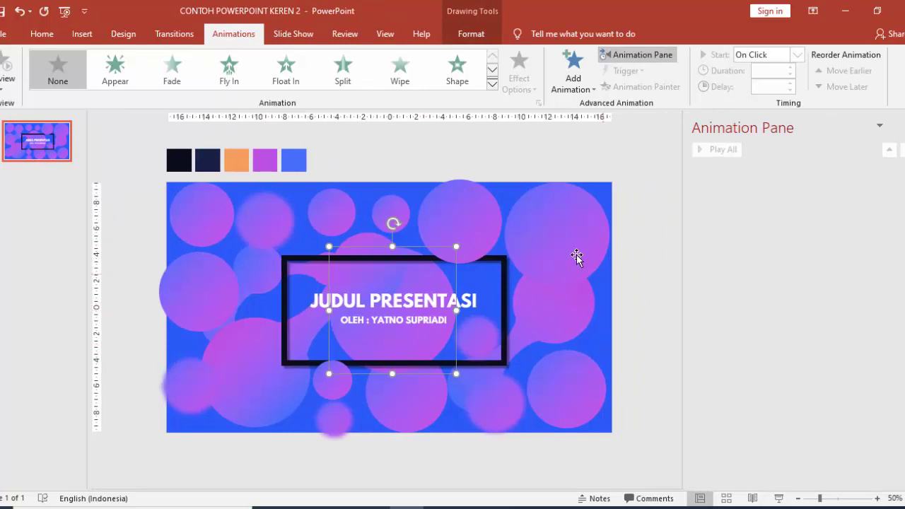
pyautogui.click(179, 385)
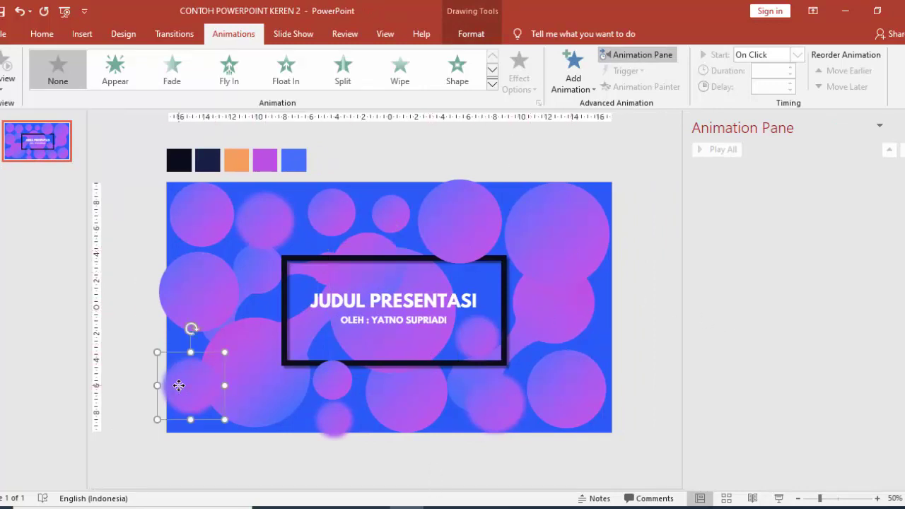
pyautogui.click(586, 88)
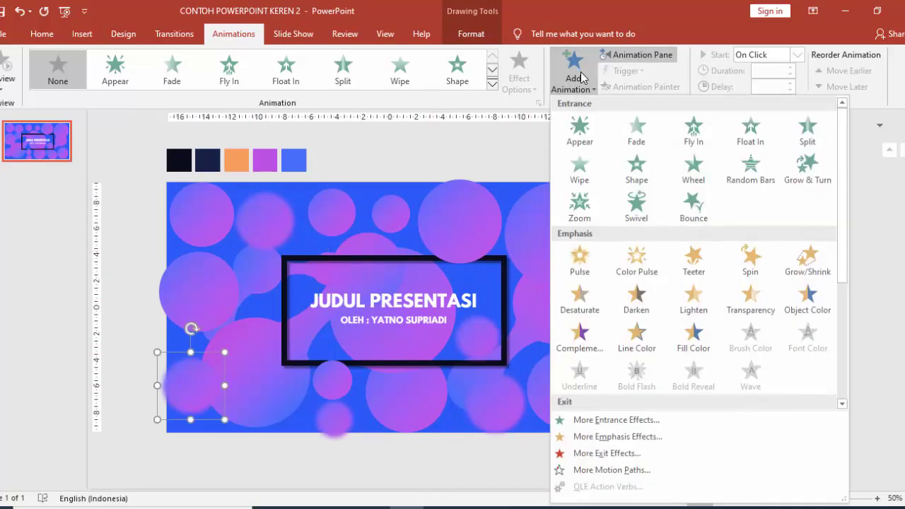
pyautogui.click(694, 143)
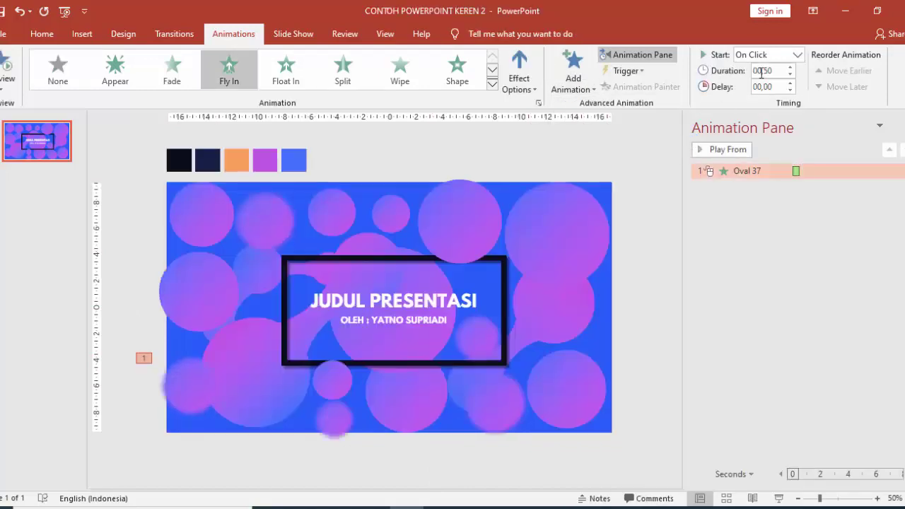
pyautogui.click(797, 55)
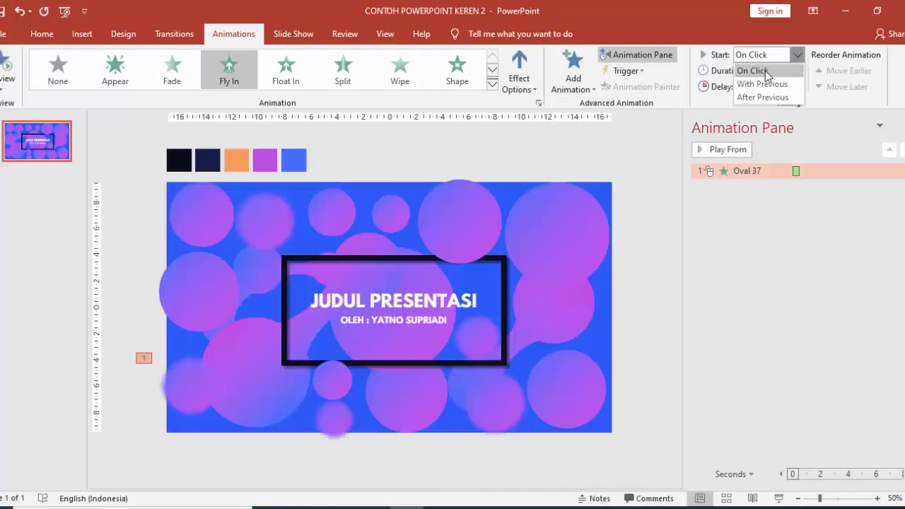
pyautogui.click(766, 71)
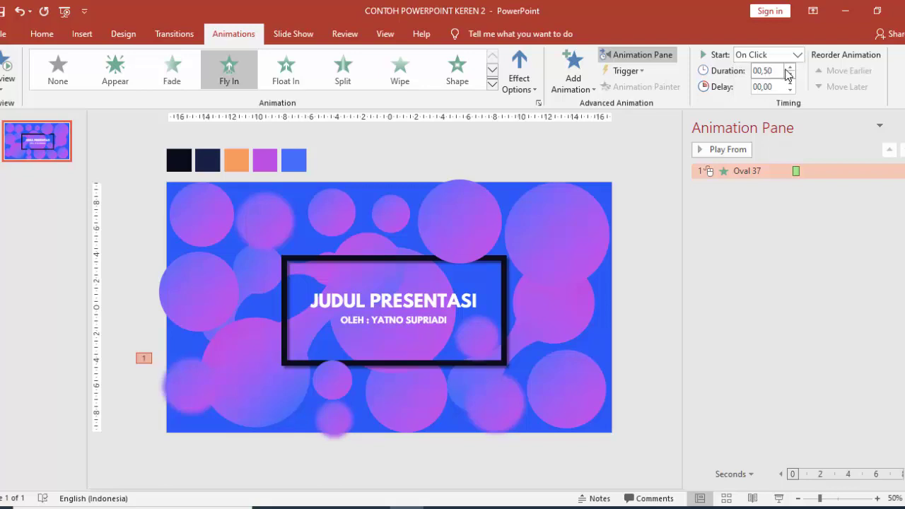
pyautogui.click(380, 317)
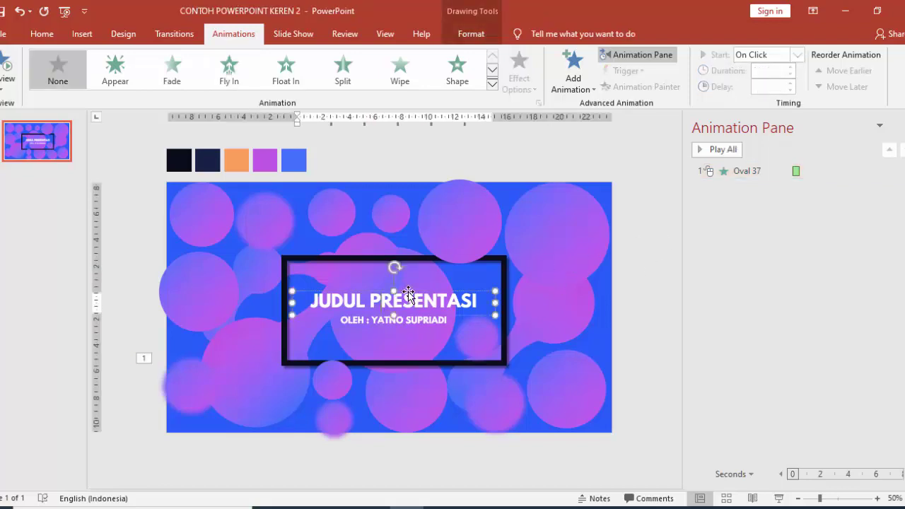
# Remove Oval 37's animation and give the title a Fly In lasting 0.75 seconds
pyautogui.click(208, 378)
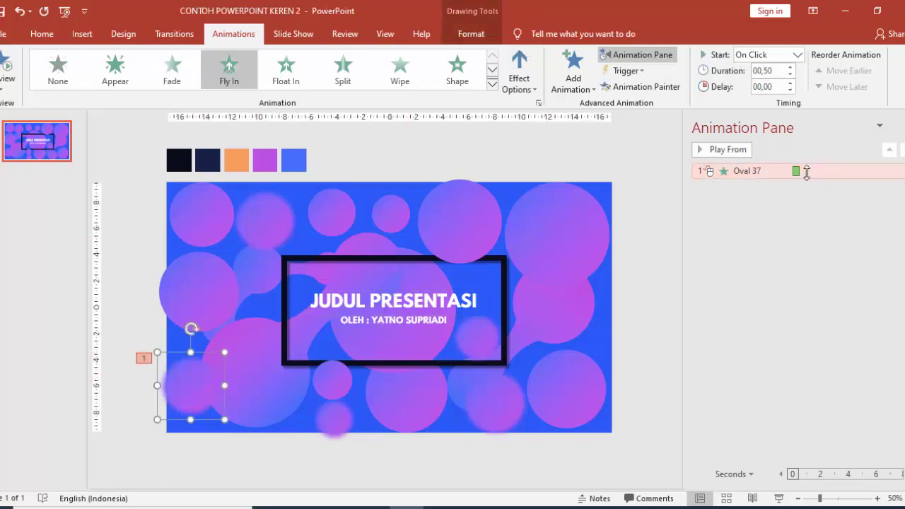
pyautogui.click(805, 171)
pyautogui.press('Delete')
pyautogui.click(459, 300)
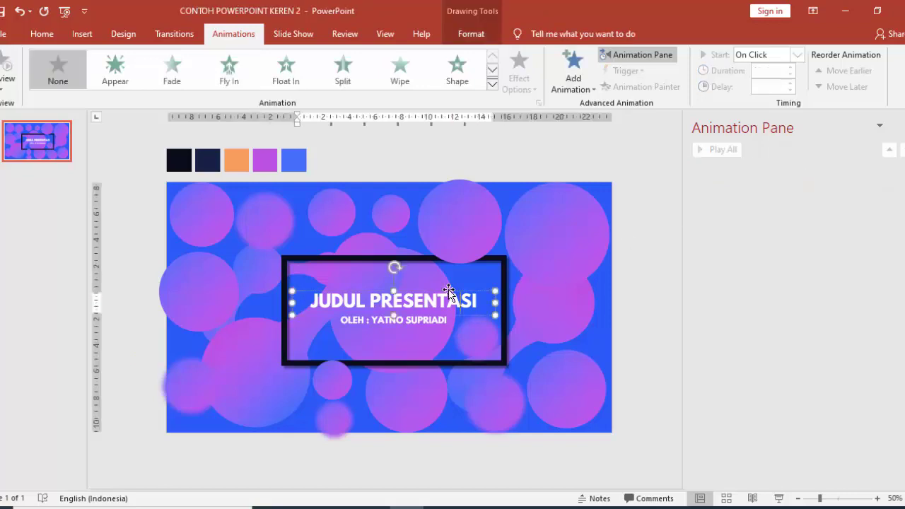
pyautogui.click(573, 74)
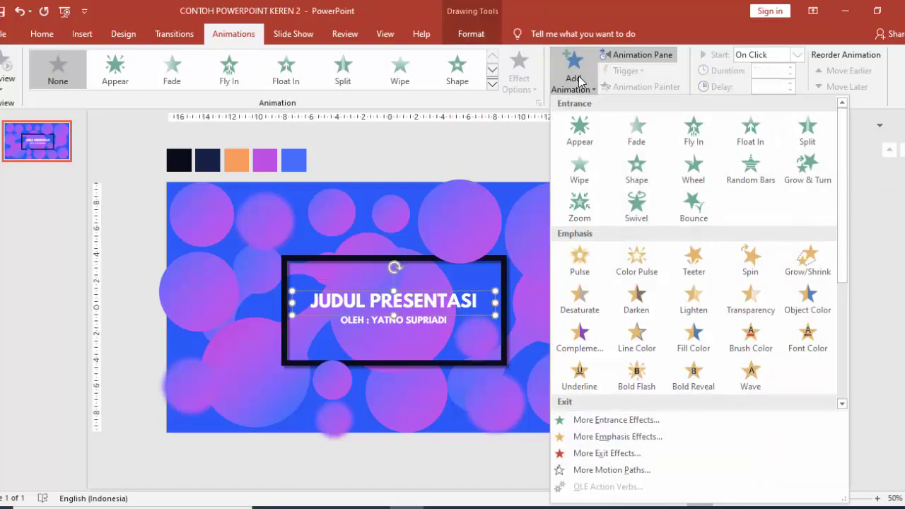
pyautogui.click(694, 132)
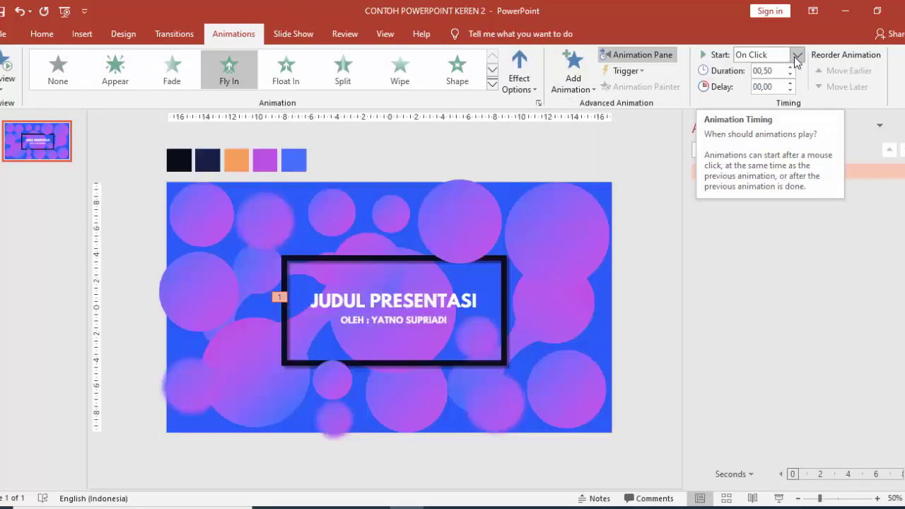
pyautogui.click(798, 55)
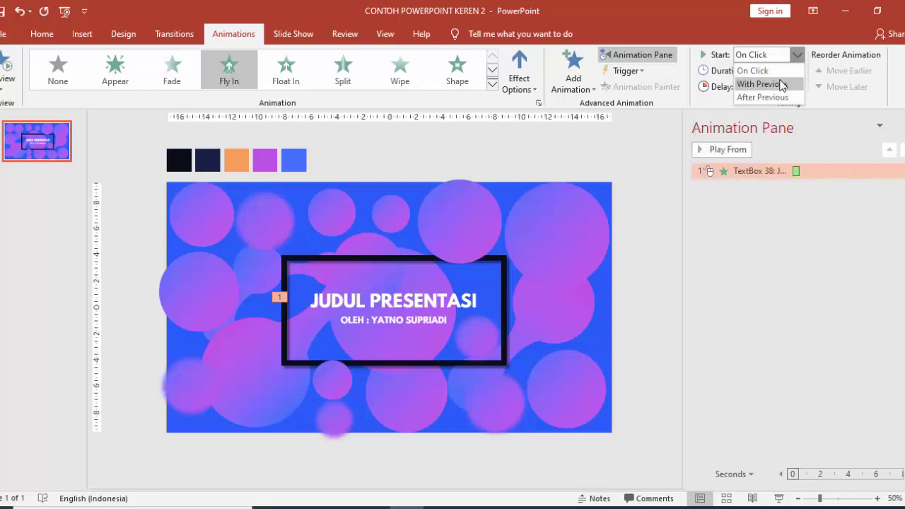
pyautogui.press('Escape')
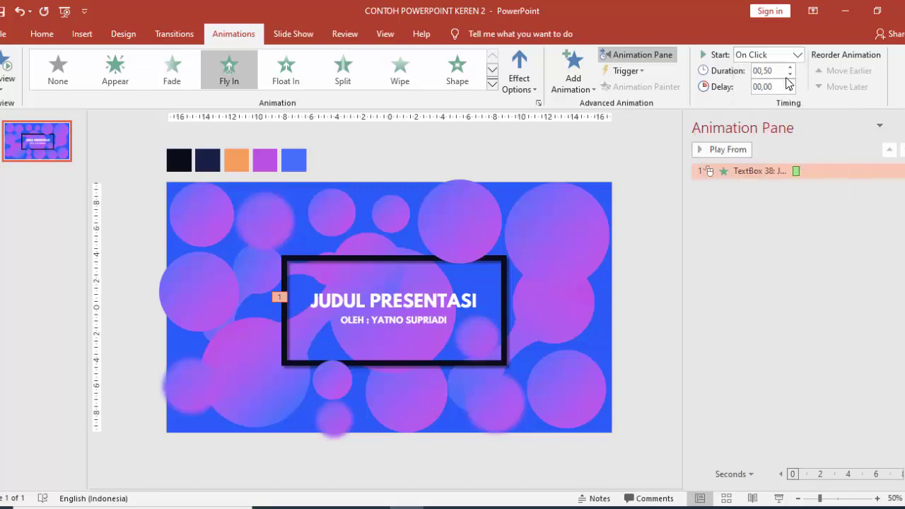
pyautogui.click(790, 67)
# Add a bounce end to the title's Fly In and set its direction to From Top
pyautogui.doubleClick(799, 170)
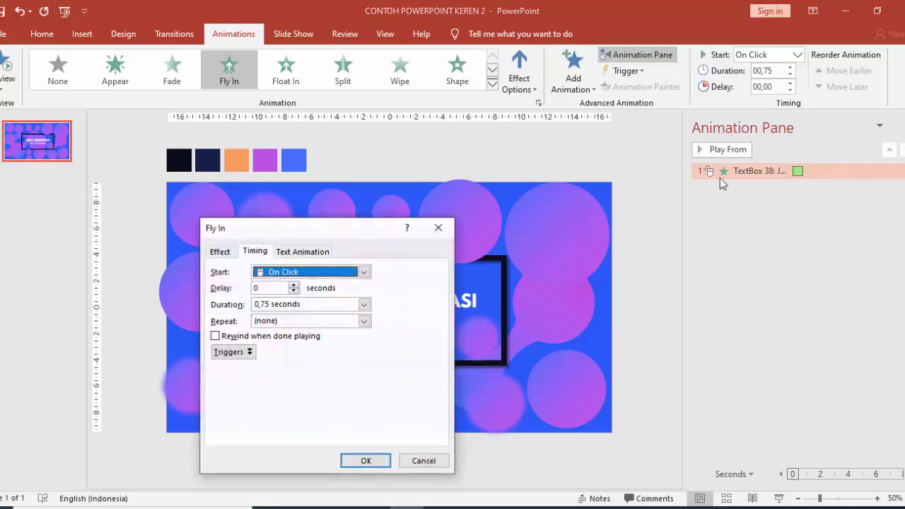
pyautogui.click(220, 253)
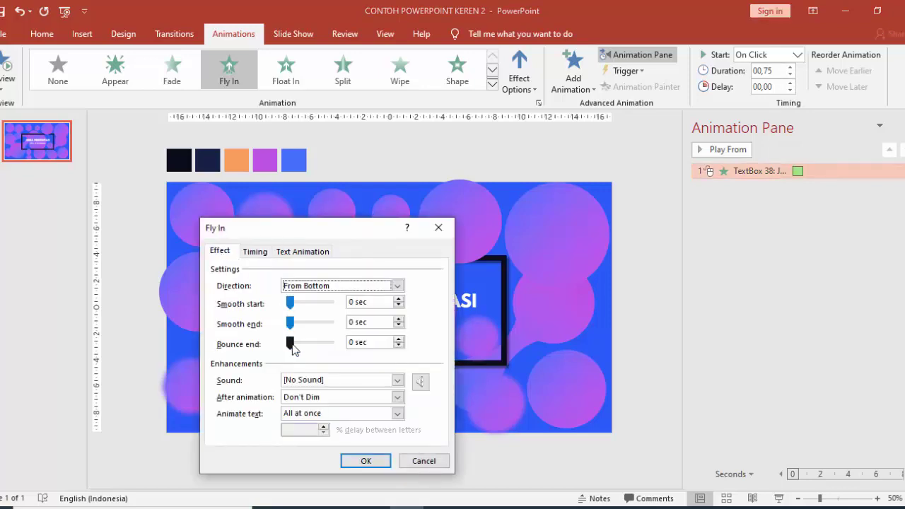
pyautogui.moveTo(292, 345); pyautogui.dragTo(311, 346)
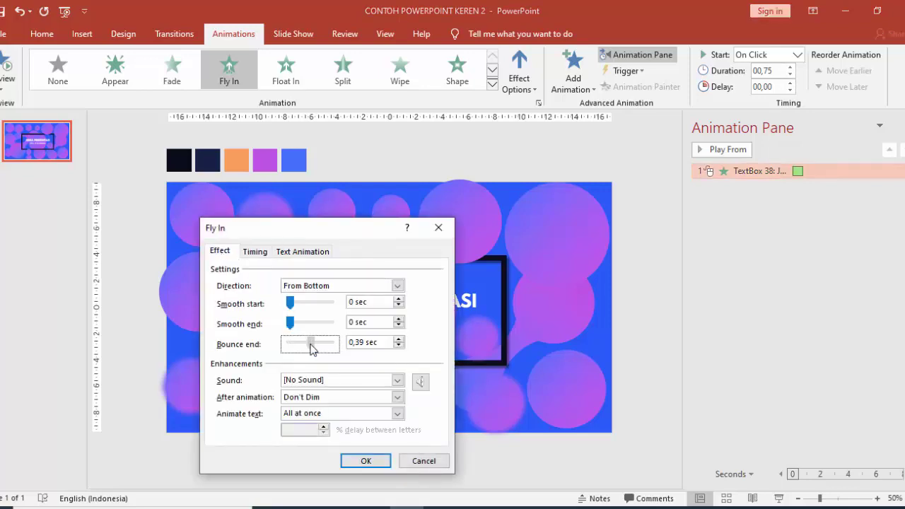
pyautogui.click(365, 459)
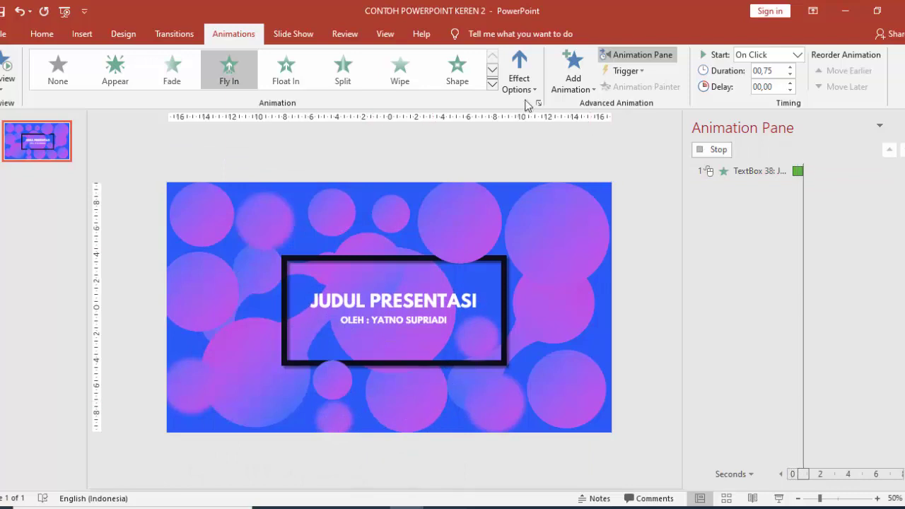
pyautogui.click(529, 67)
pyautogui.click(538, 248)
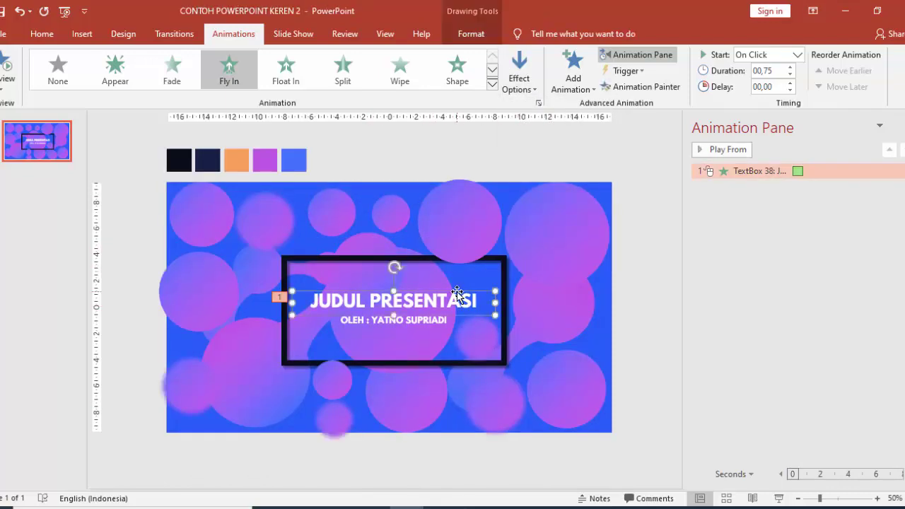
# Copy the title's Fly In onto the author line, starting With Previous after a 0.25 s delay
pyautogui.click(640, 86)
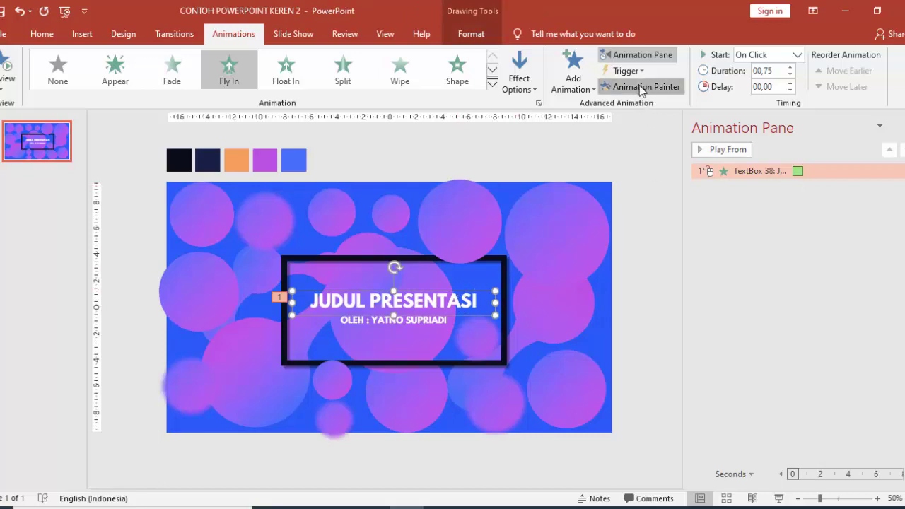
pyautogui.click(415, 325)
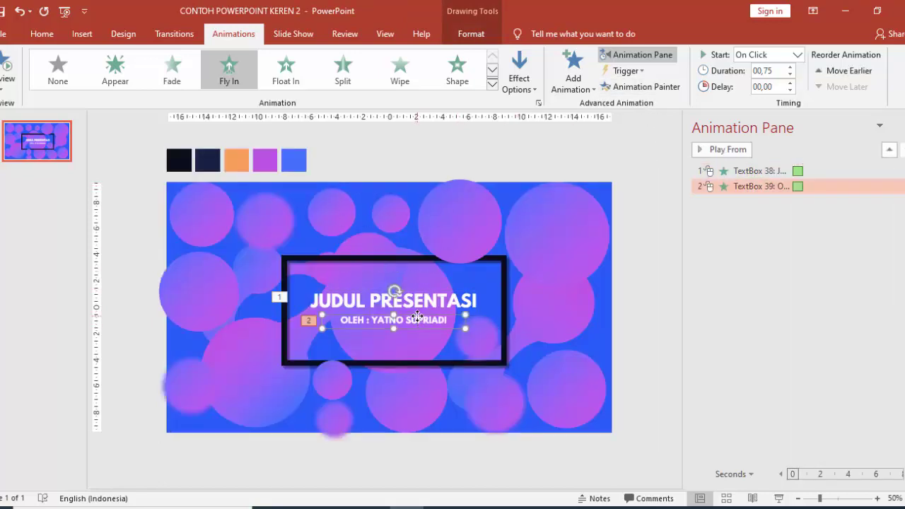
pyautogui.click(797, 54)
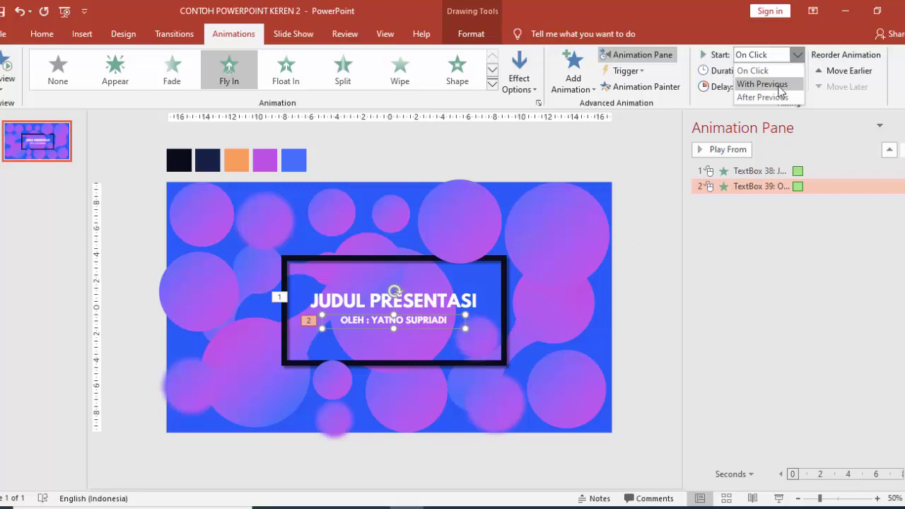
pyautogui.click(778, 83)
pyautogui.click(790, 82)
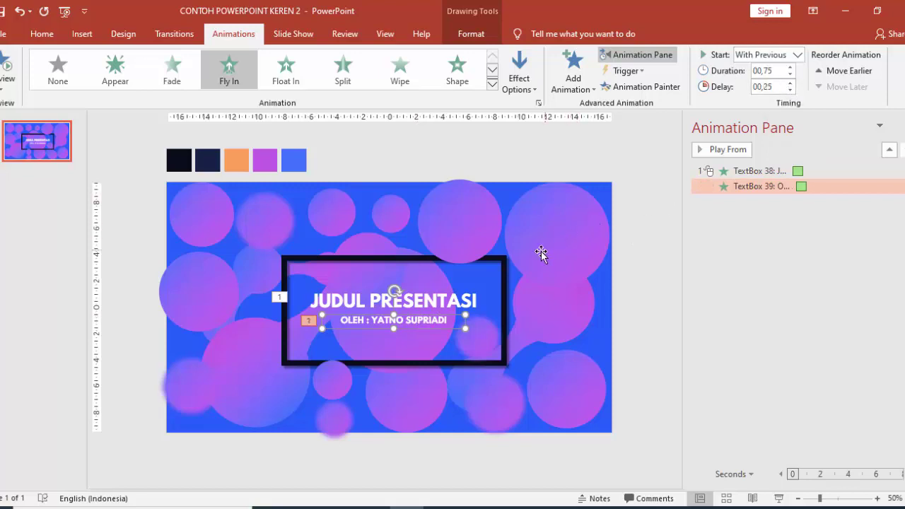
# Give the top-left circle a Fly In from the top, starting With Previous with zero delay
pyautogui.click(417, 260)
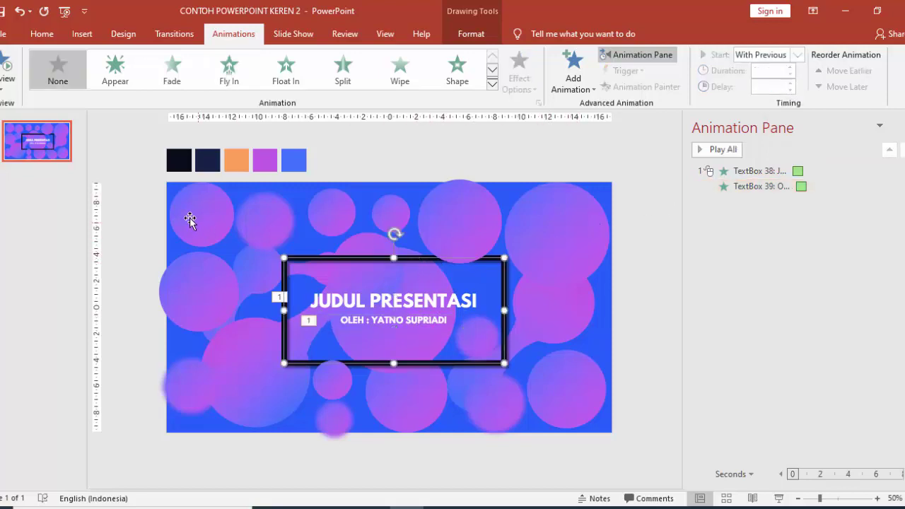
pyautogui.click(195, 216)
pyautogui.click(561, 60)
pyautogui.click(696, 134)
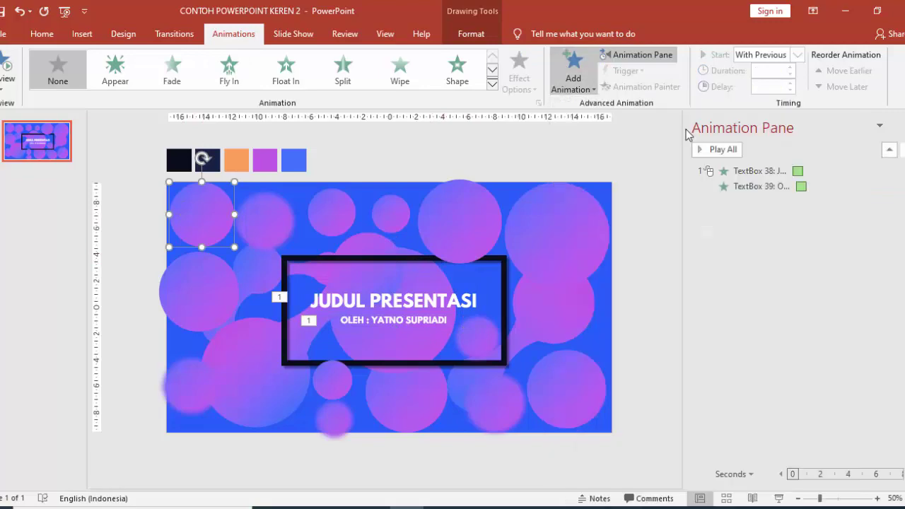
pyautogui.click(519, 78)
pyautogui.click(535, 259)
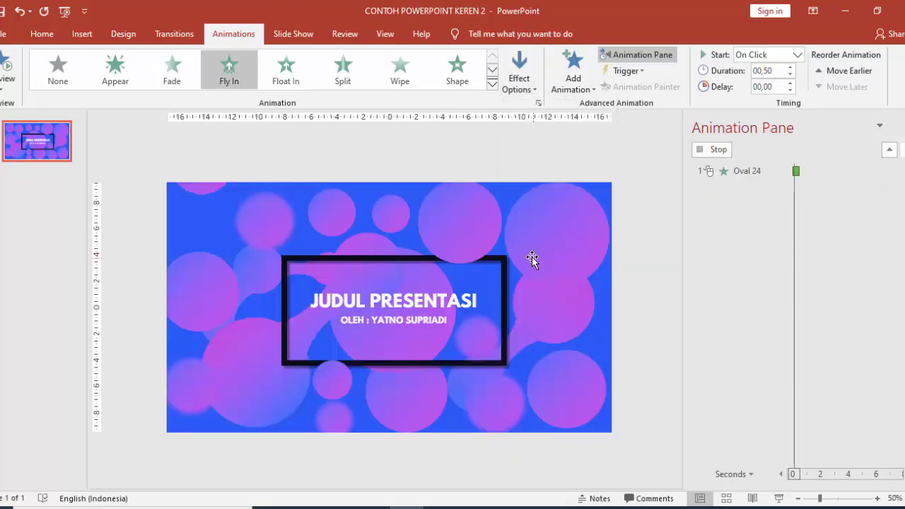
pyautogui.click(791, 83)
pyautogui.click(797, 54)
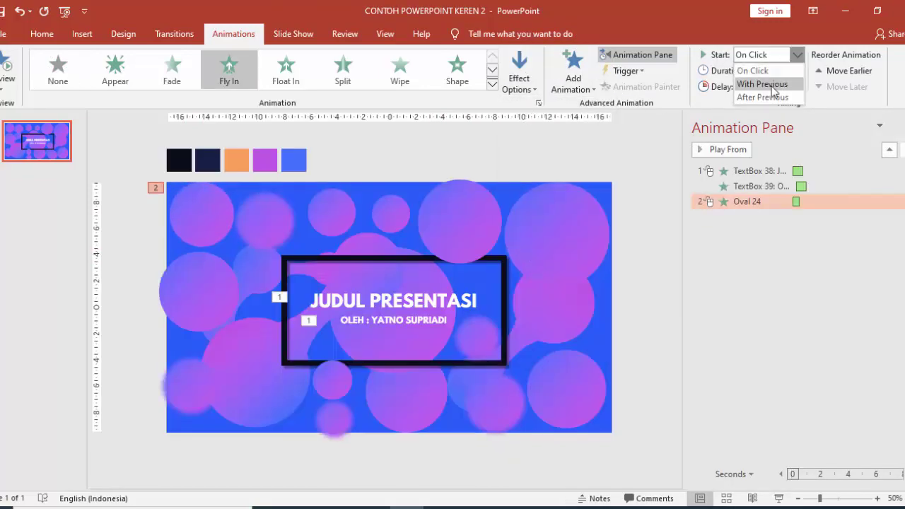
pyautogui.click(767, 83)
pyautogui.click(790, 91)
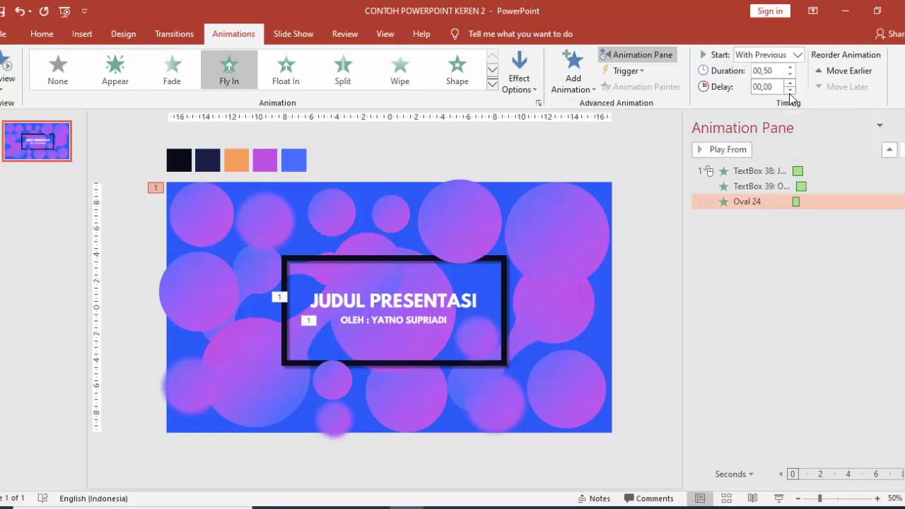
# Paint that animation onto the other top circles and a freeform shape
pyautogui.click(217, 211)
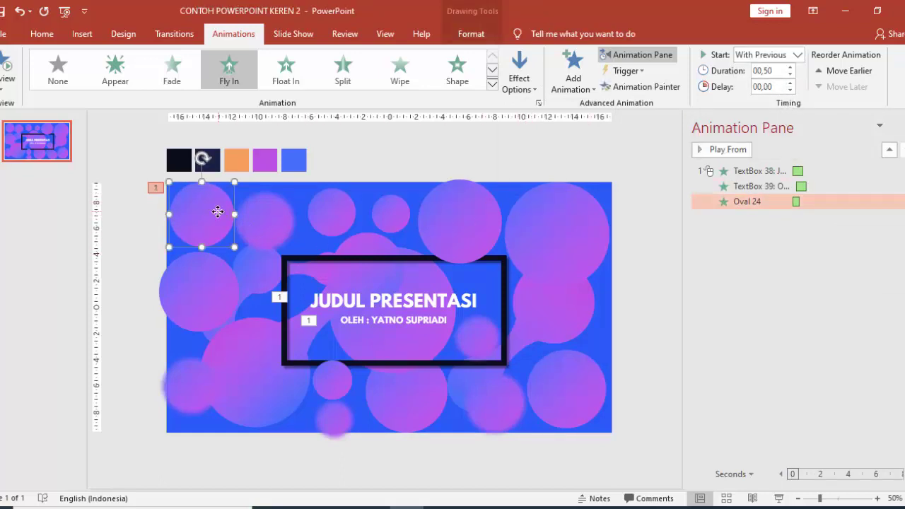
pyautogui.click(271, 225)
pyautogui.click(640, 87)
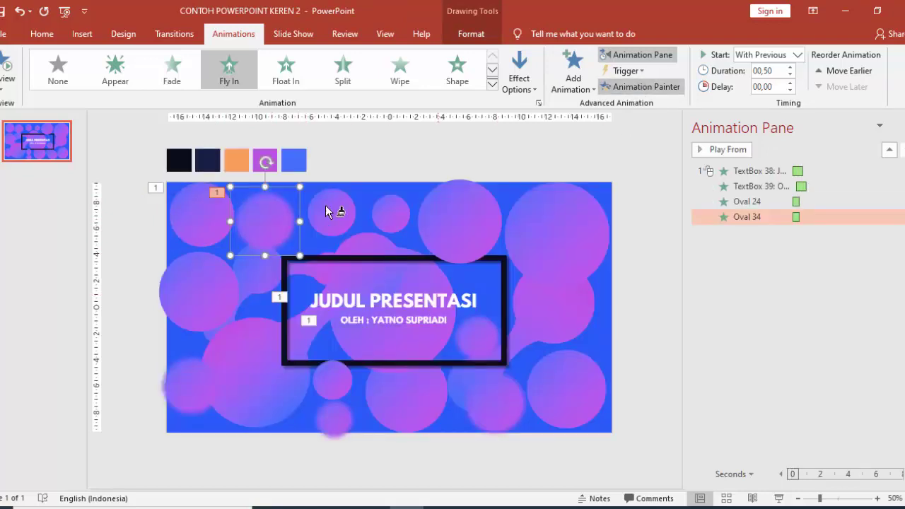
pyautogui.click(330, 213)
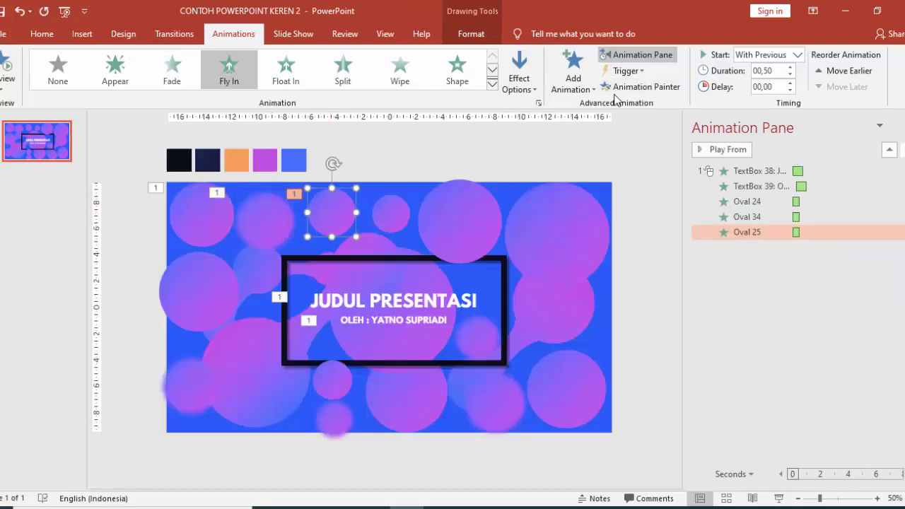
pyautogui.click(622, 88)
pyautogui.click(396, 214)
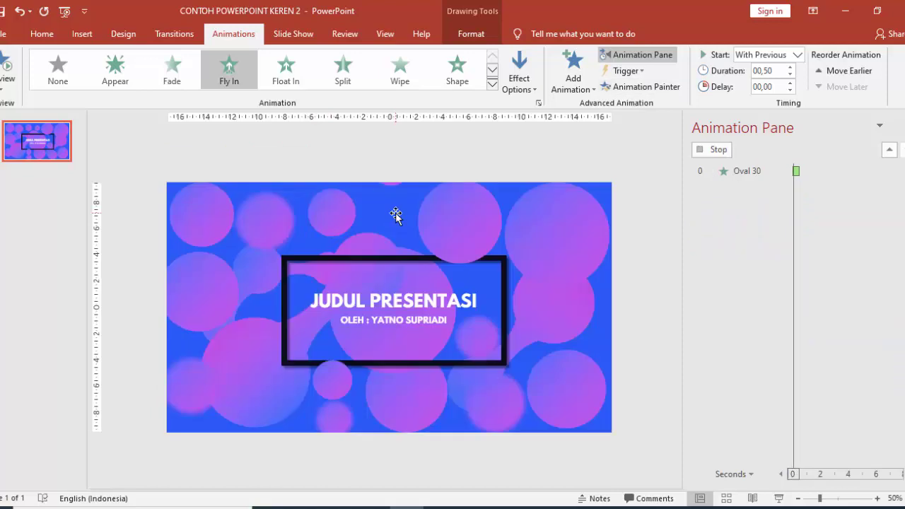
pyautogui.click(654, 89)
pyautogui.click(474, 216)
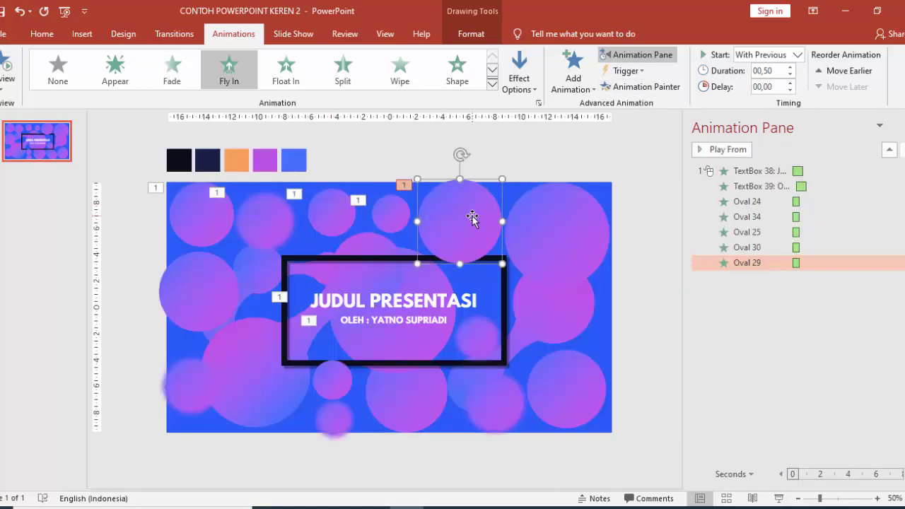
pyautogui.click(566, 219)
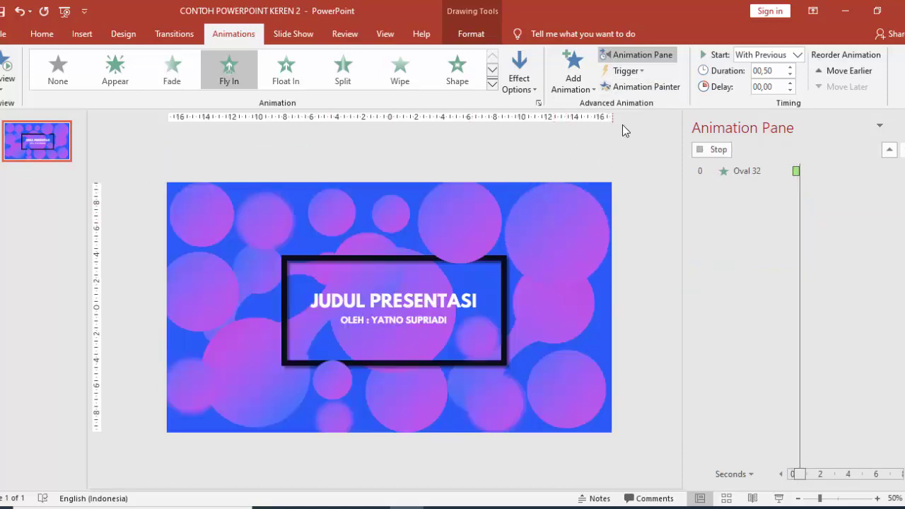
pyautogui.click(630, 87)
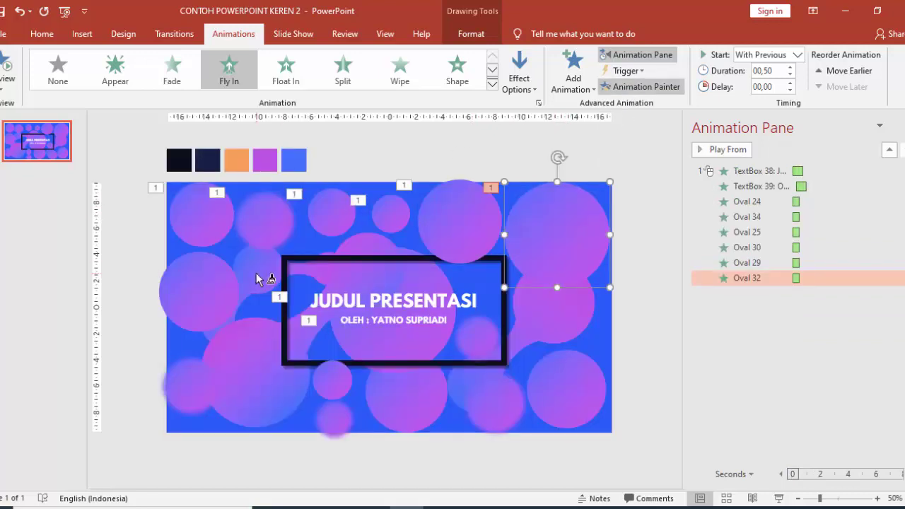
pyautogui.click(256, 276)
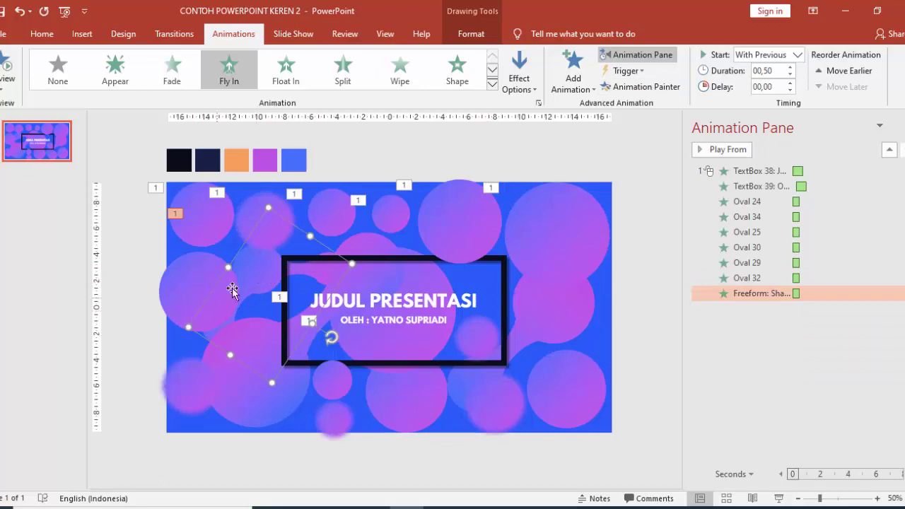
pyautogui.click(628, 87)
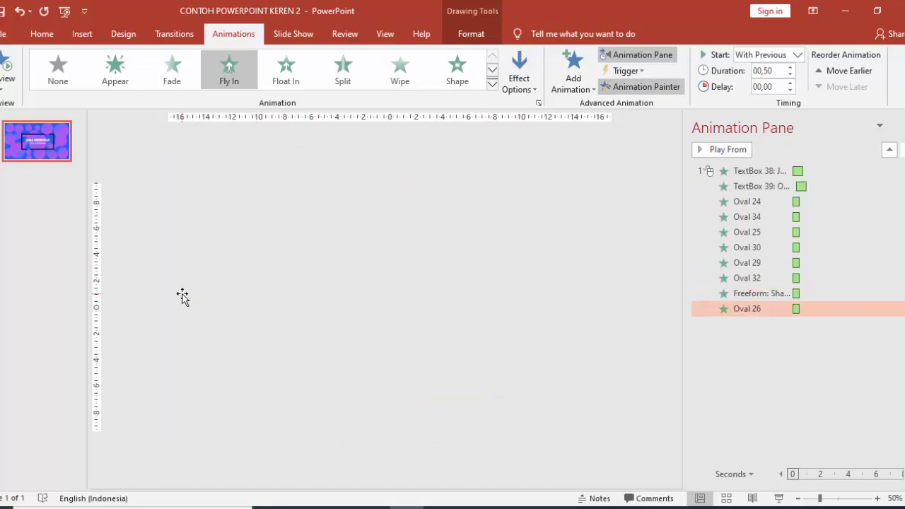
# Apply the animation to the left circle and make it fly in From Bottom
pyautogui.click(183, 297)
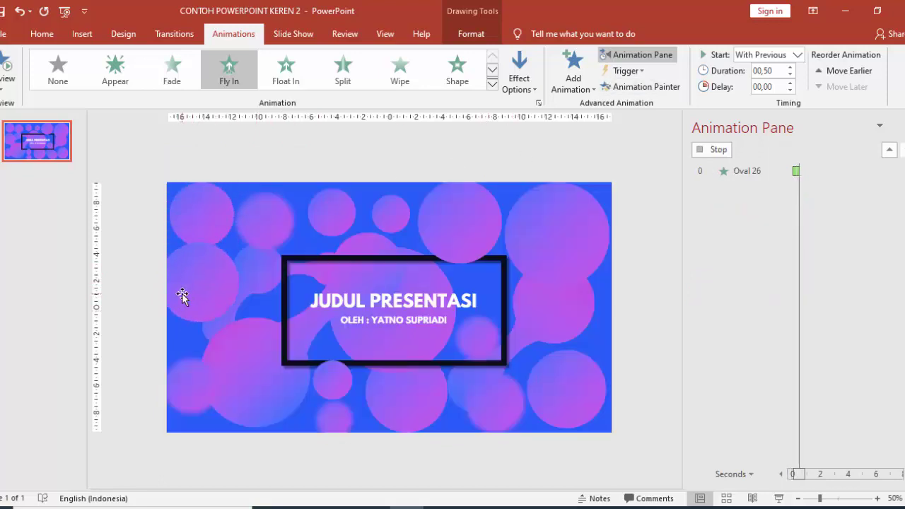
pyautogui.click(519, 79)
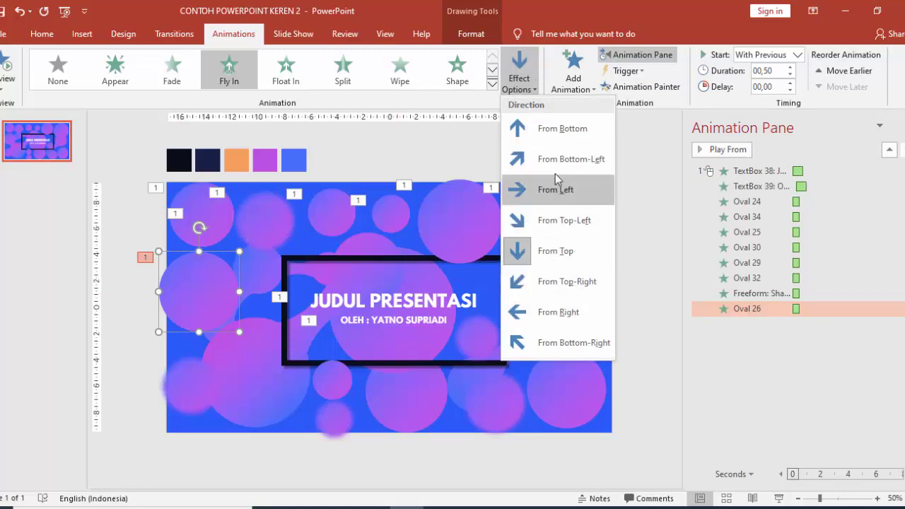
pyautogui.click(562, 129)
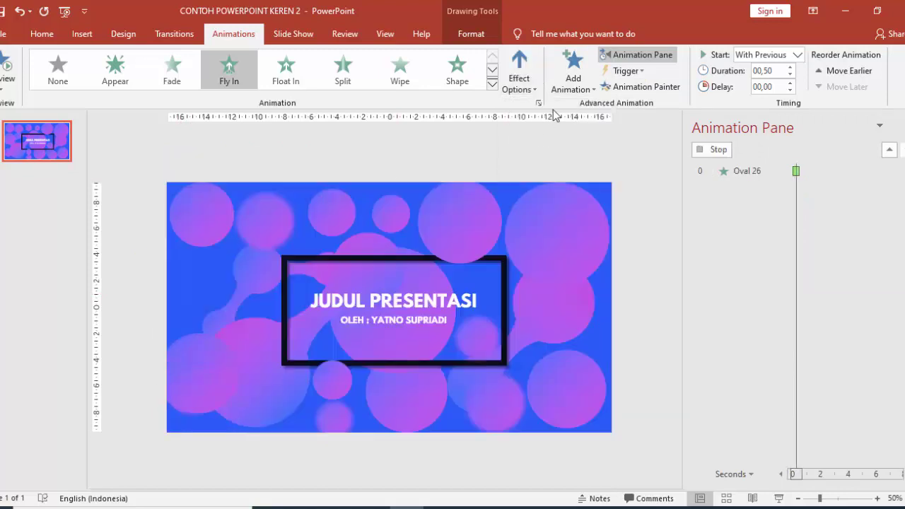
# Paint that animation onto the freeform, the bottom-left circle and the small circle below the frame
pyautogui.click(626, 86)
pyautogui.click(246, 360)
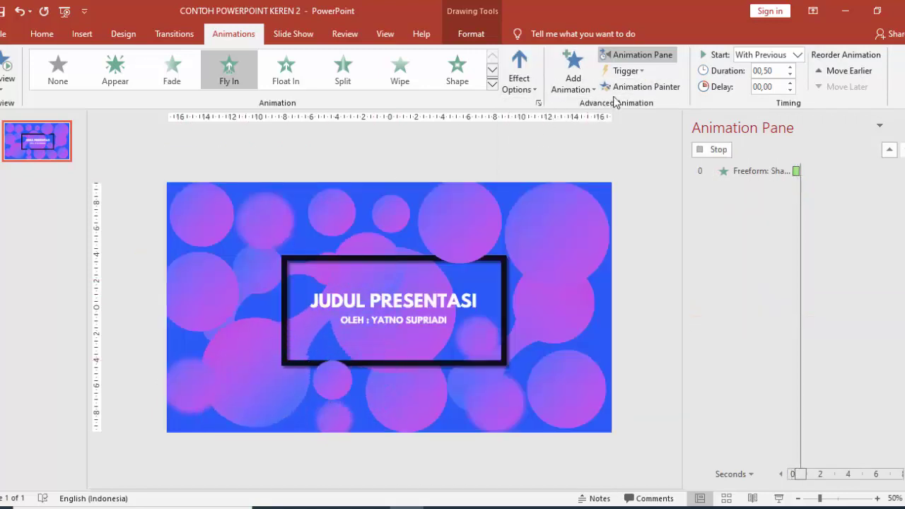
pyautogui.click(187, 398)
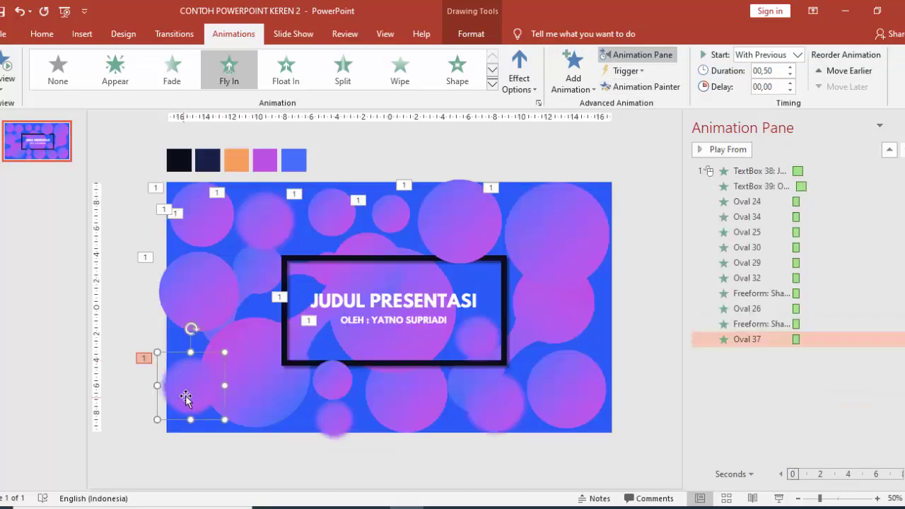
pyautogui.click(259, 268)
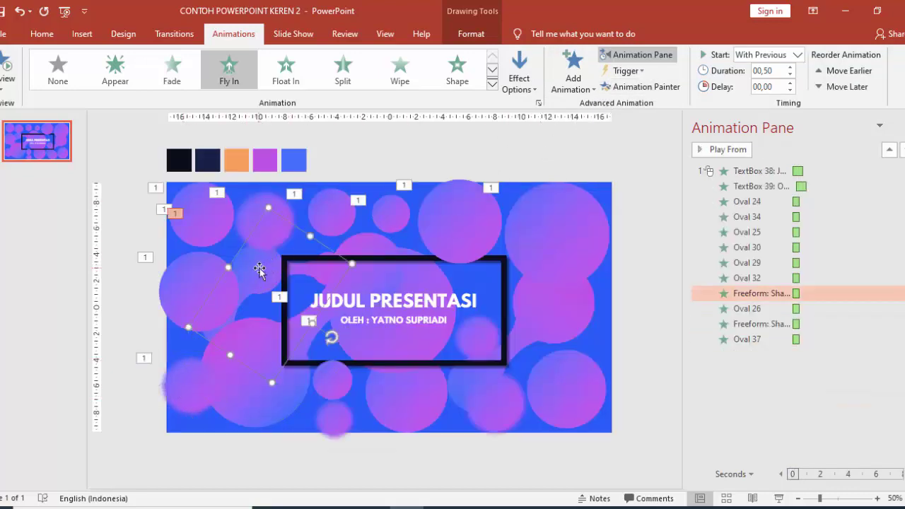
pyautogui.click(231, 386)
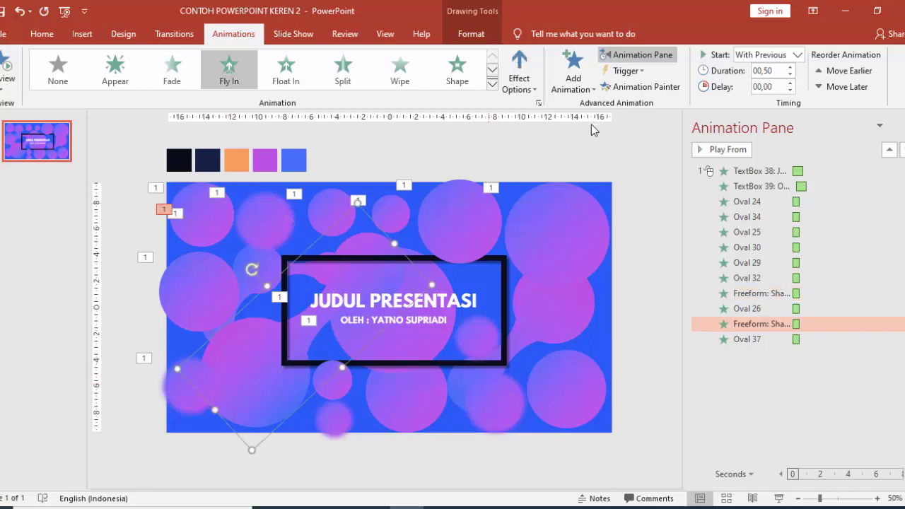
pyautogui.click(615, 86)
pyautogui.click(340, 386)
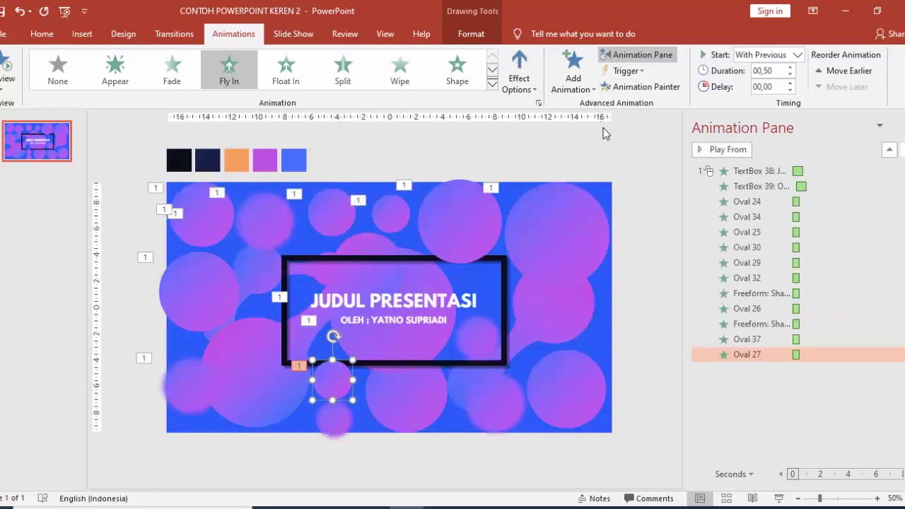
# Paint the Fly In onto the faded bottom circle, bottom-centre circles and small frame circle
pyautogui.click(340, 419)
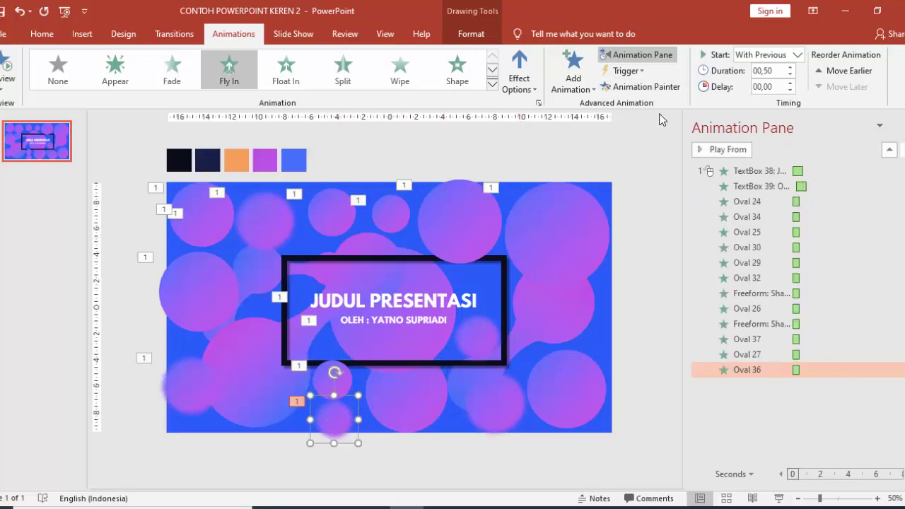
pyautogui.click(640, 86)
pyautogui.click(428, 341)
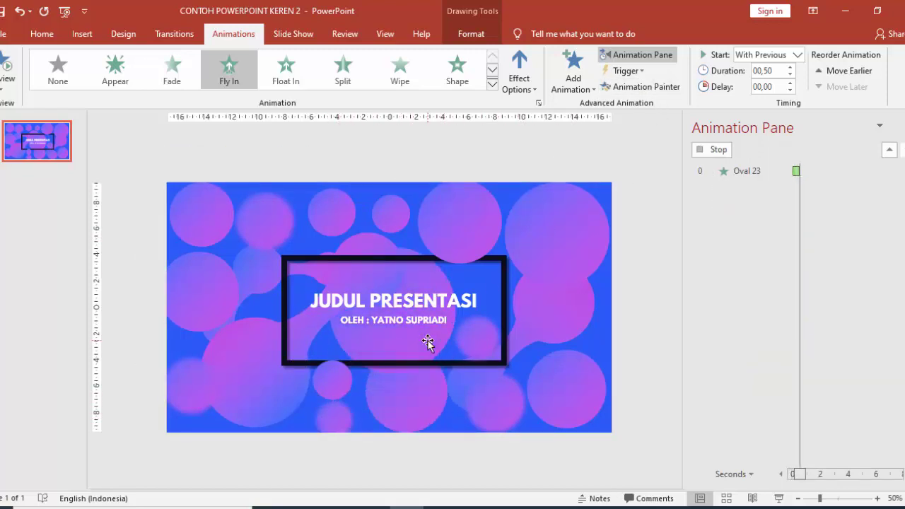
pyautogui.click(655, 87)
pyautogui.click(422, 398)
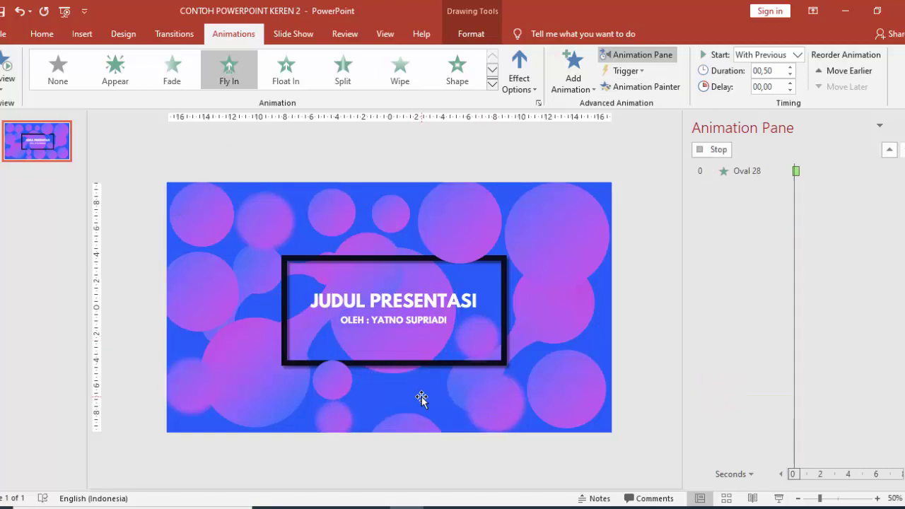
pyautogui.click(640, 86)
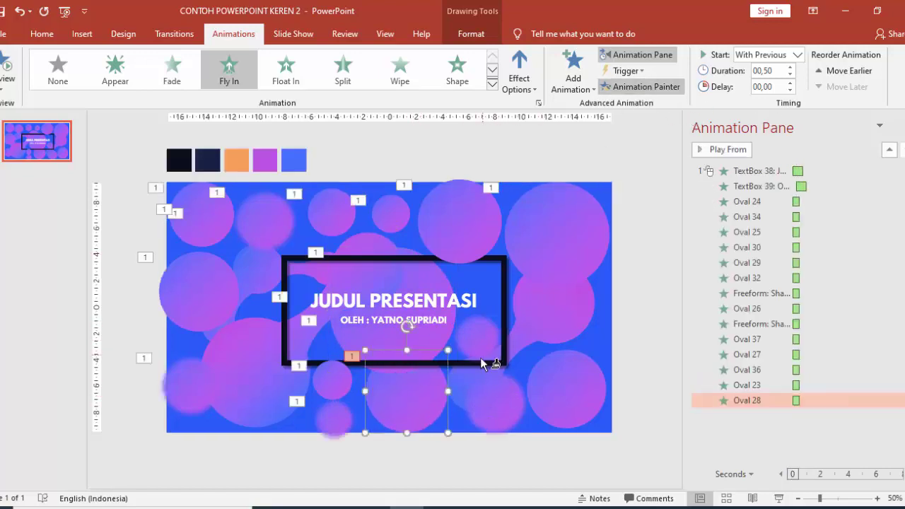
pyautogui.click(478, 343)
# Paint the animation onto the right freeform and the bottom-right circles
pyautogui.click(559, 320)
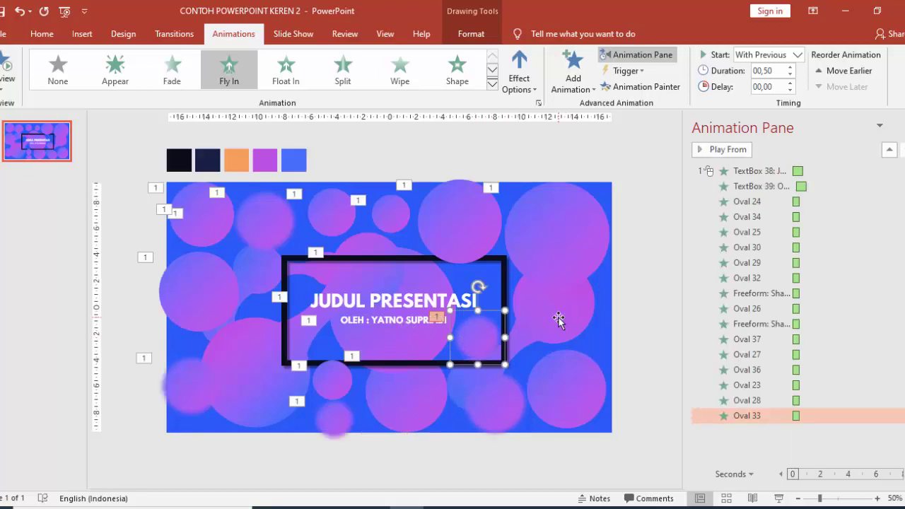
pyautogui.click(478, 289)
pyautogui.click(605, 86)
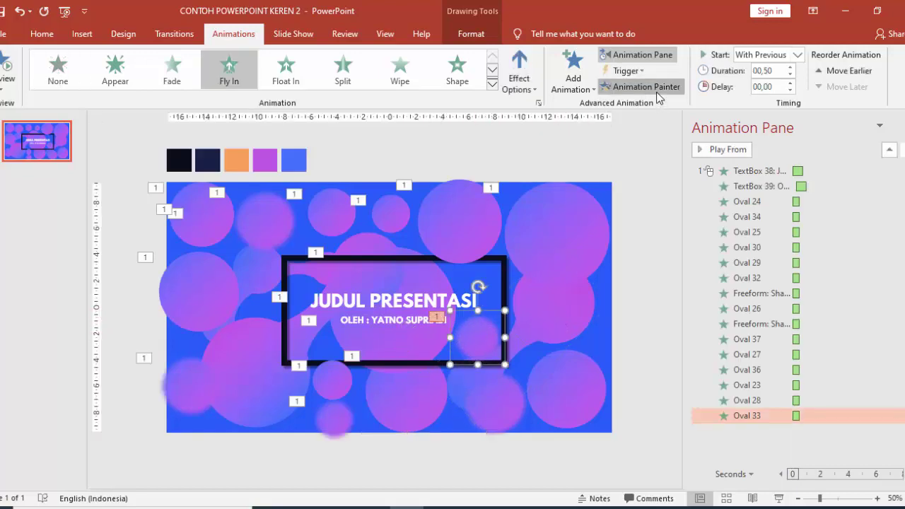
pyautogui.click(561, 317)
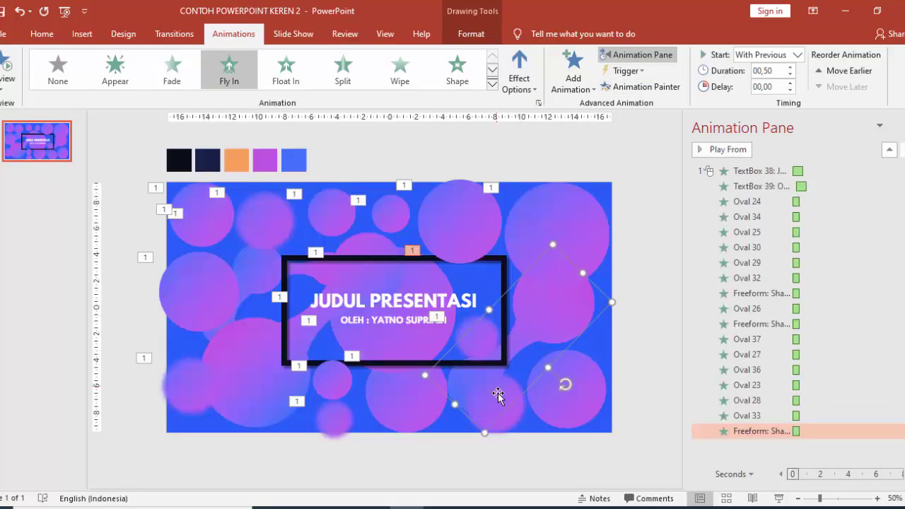
pyautogui.click(653, 92)
pyautogui.click(510, 412)
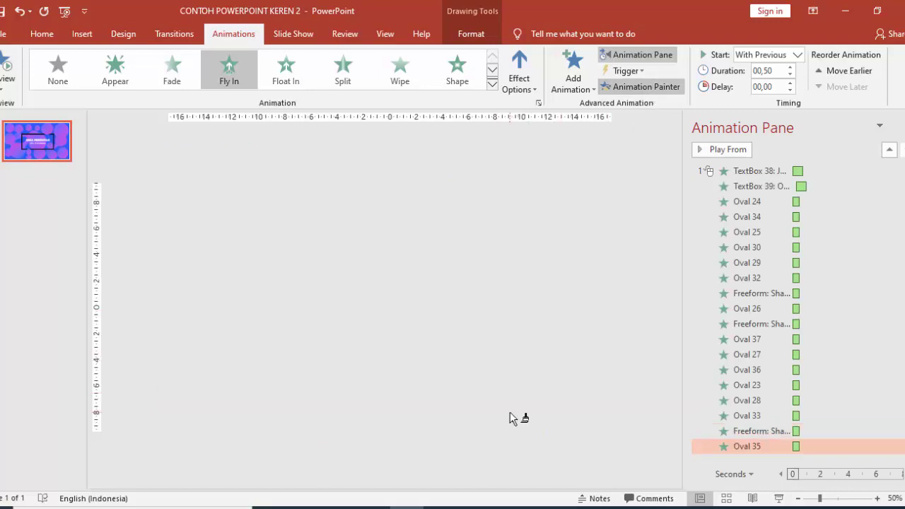
pyautogui.click(651, 94)
pyautogui.click(571, 370)
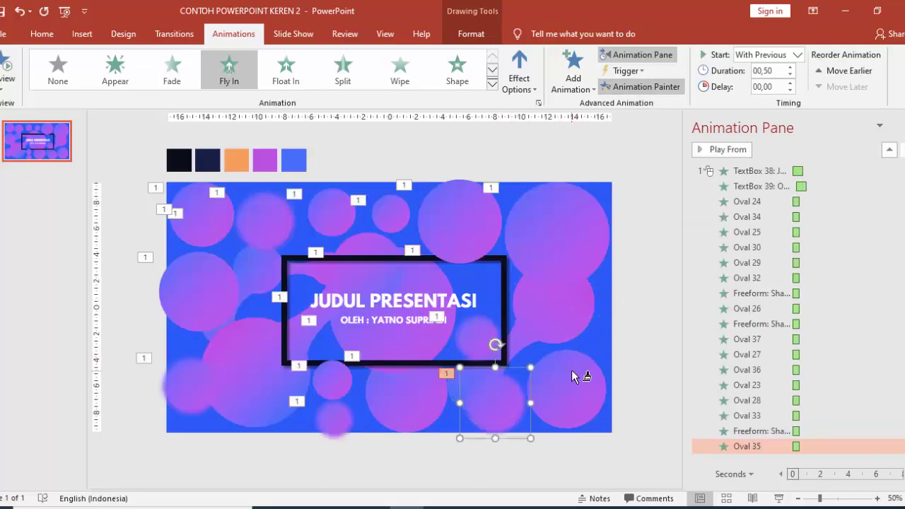
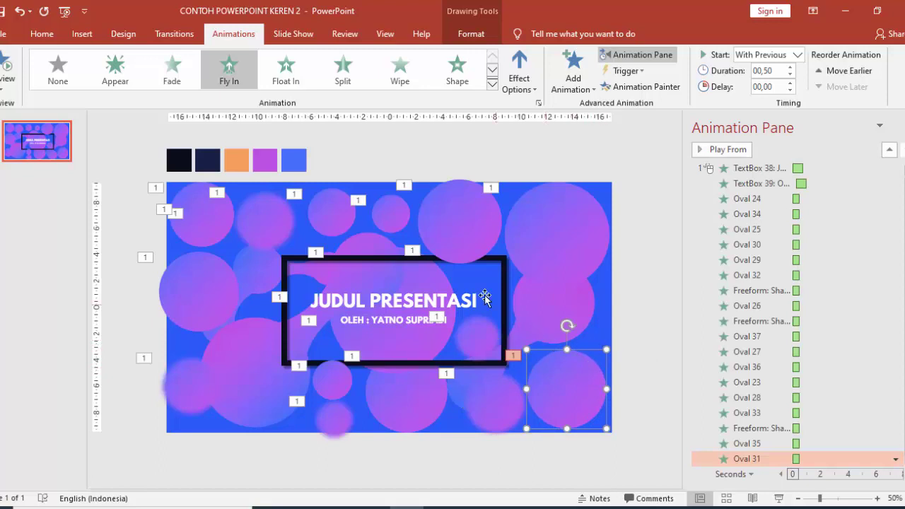
# Preview the title slide's fly-in animations, starting from the title
pyautogui.click(785, 170)
pyautogui.click(721, 150)
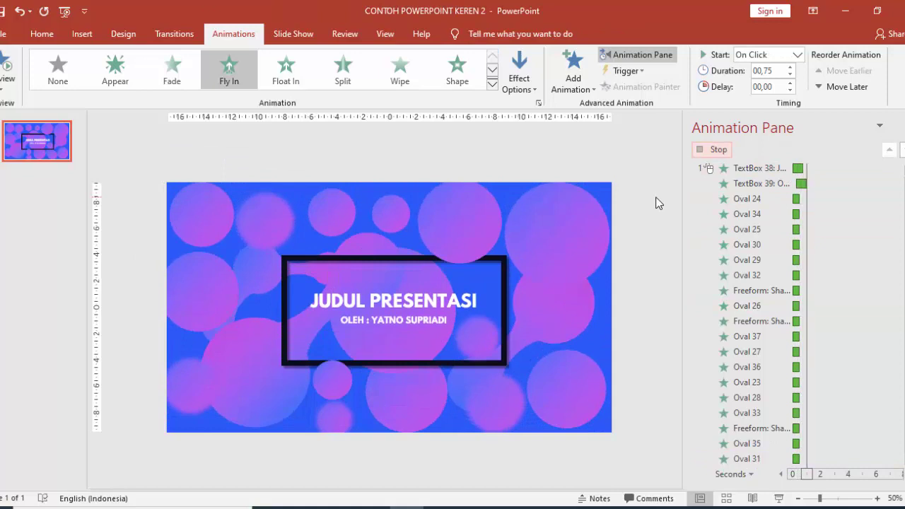
pyautogui.click(709, 150)
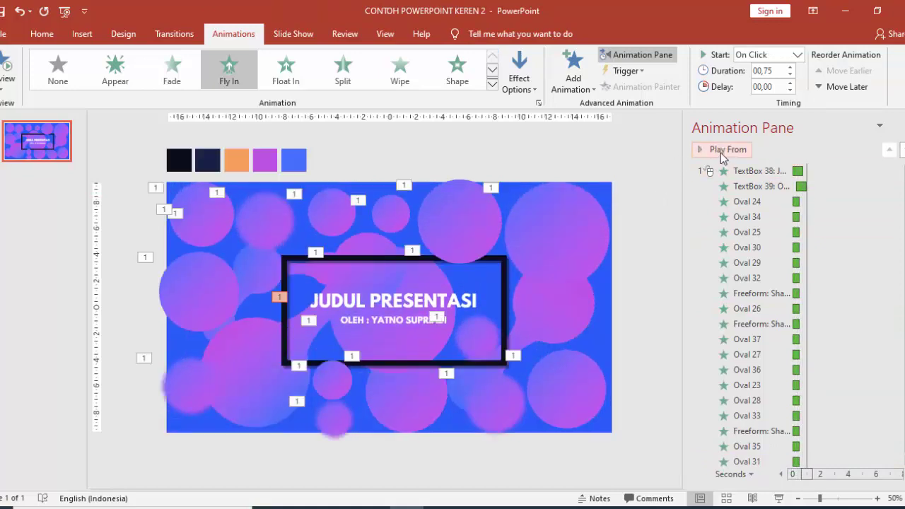
pyautogui.click(722, 149)
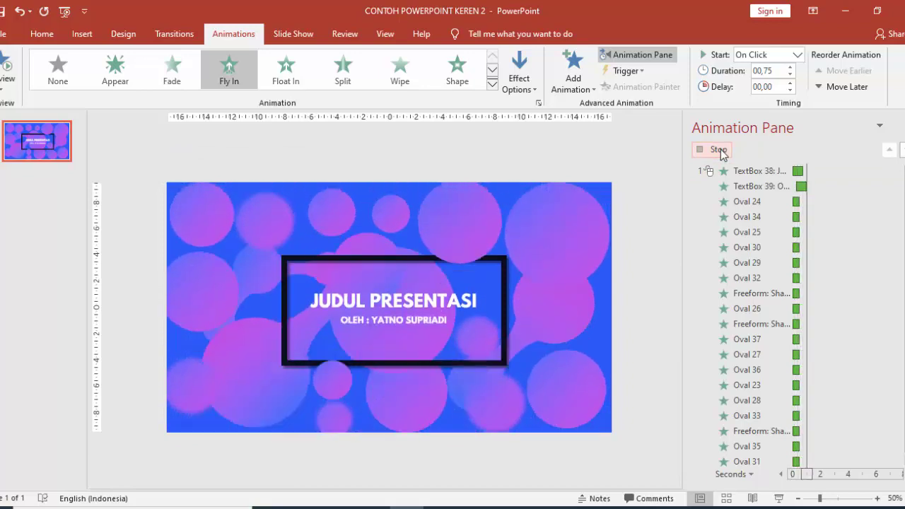
pyautogui.click(720, 150)
pyautogui.click(720, 150)
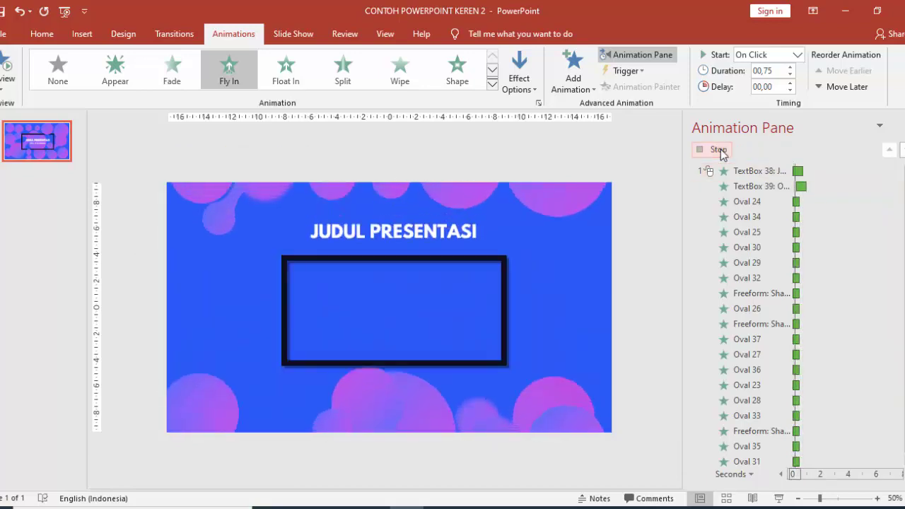
# Lengthen the fly-in durations of Oval 24, Oval 34 and Oval 25 to 00,75
pyautogui.click(779, 202)
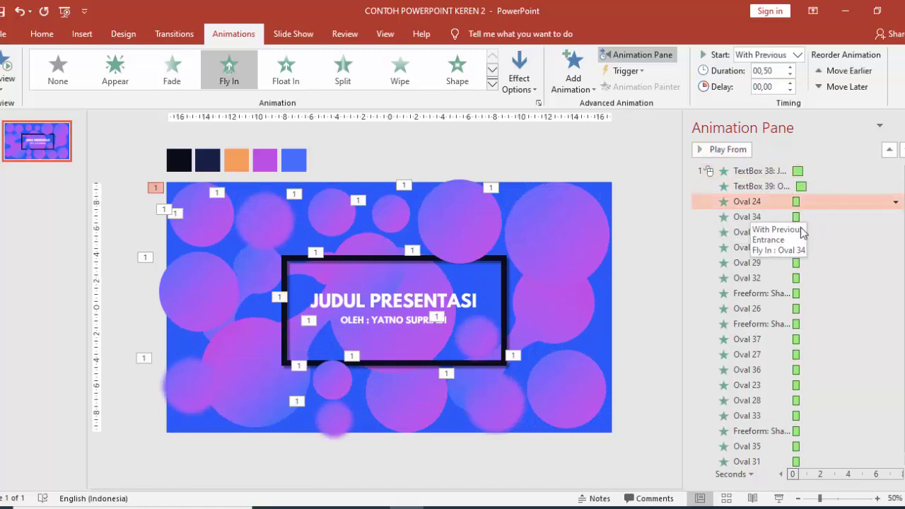
pyautogui.click(791, 67)
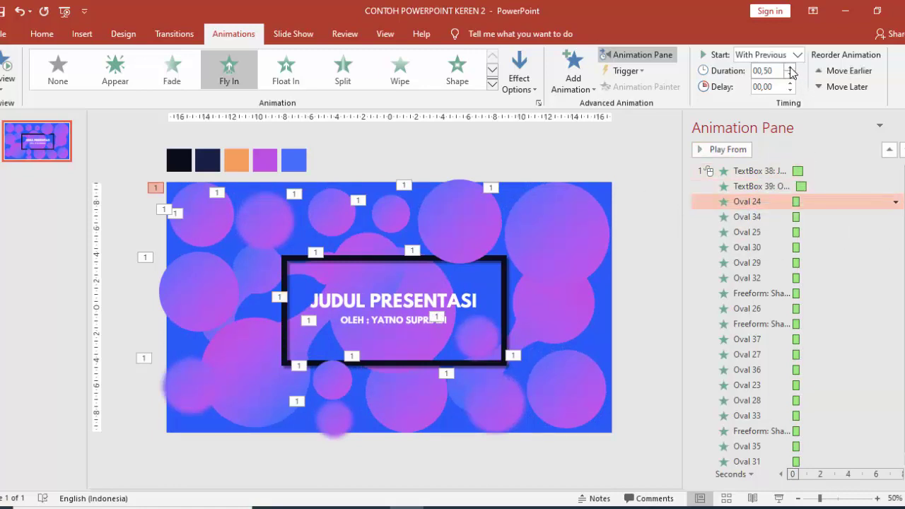
pyautogui.click(819, 217)
pyautogui.click(790, 67)
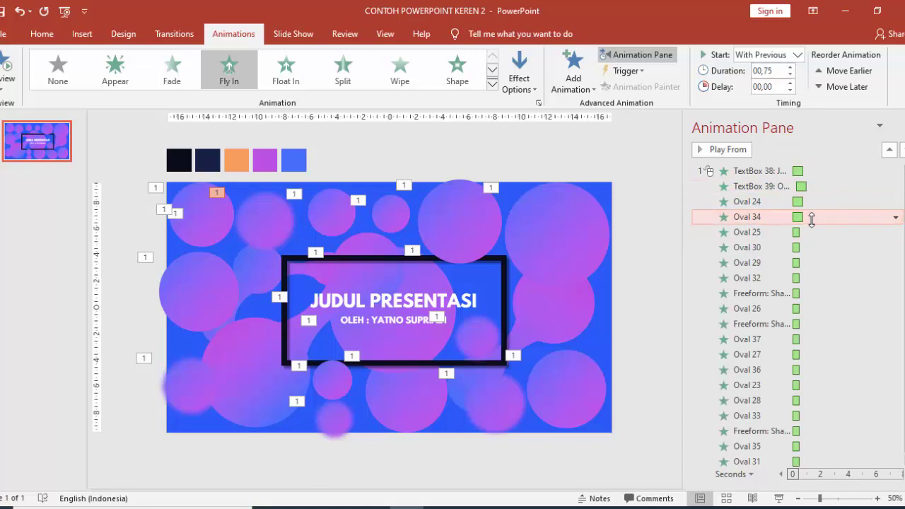
pyautogui.click(813, 232)
pyautogui.click(790, 68)
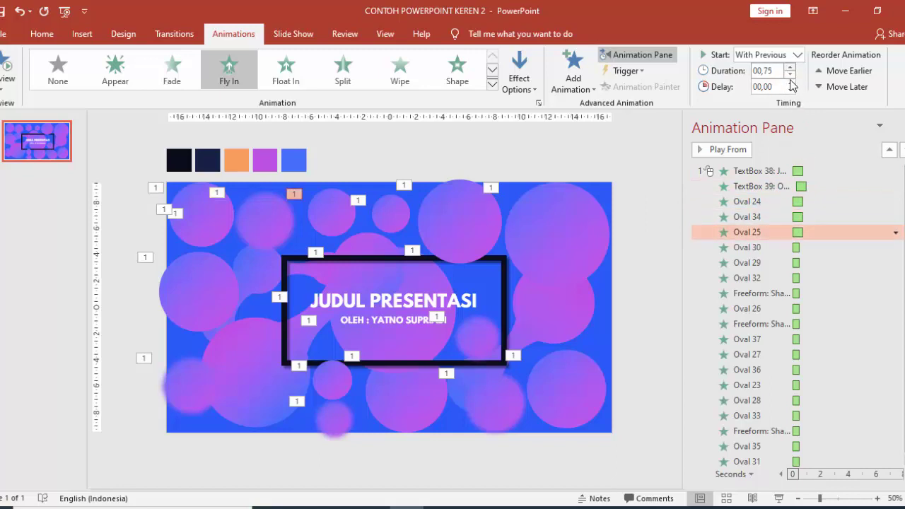
# Lengthen the first freeform's and Oval 26's fly-in durations to 00,75
pyautogui.click(810, 247)
pyautogui.click(814, 262)
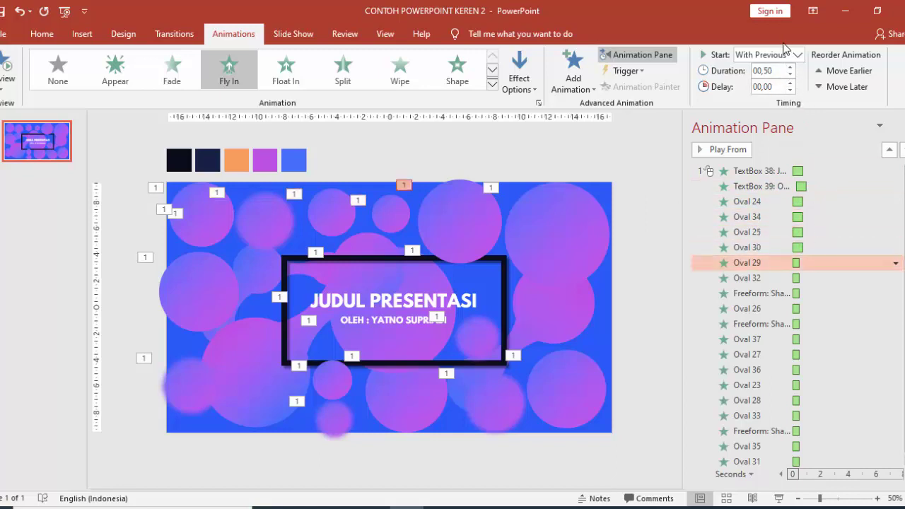
pyautogui.click(810, 277)
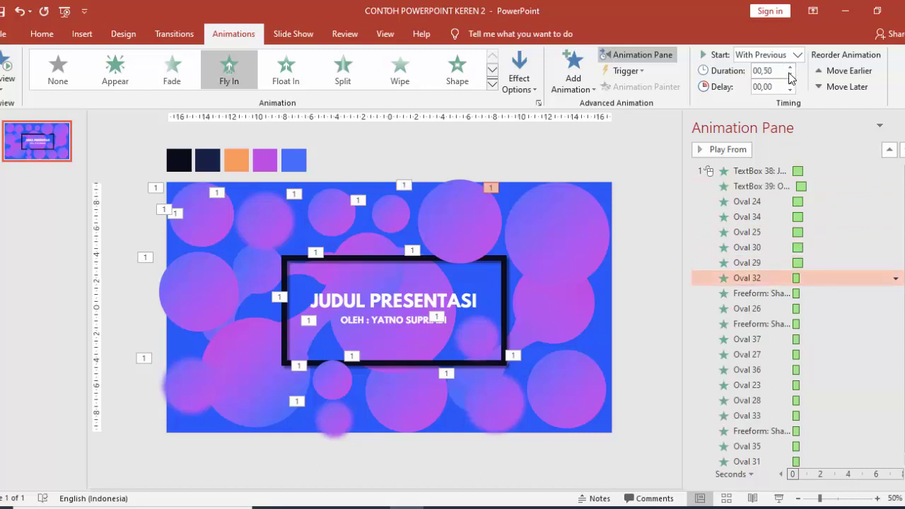
pyautogui.click(803, 292)
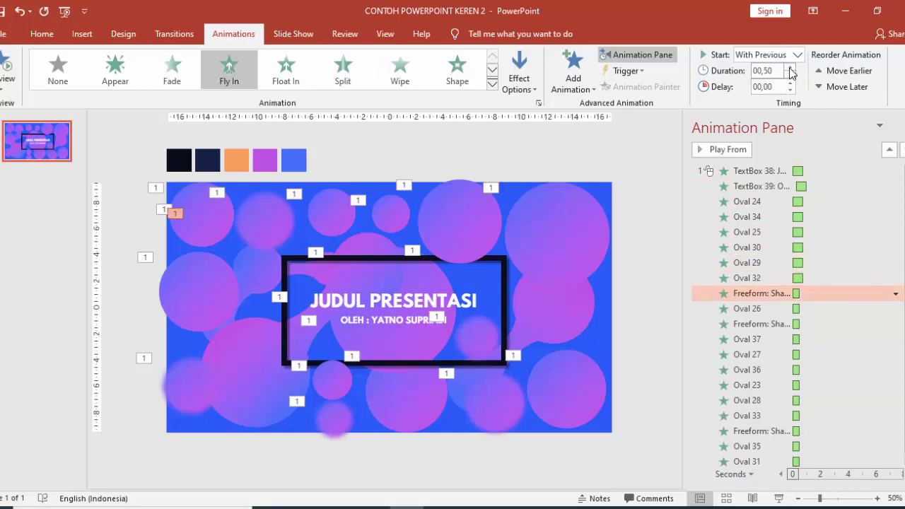
pyautogui.click(790, 67)
pyautogui.click(804, 307)
pyautogui.click(790, 67)
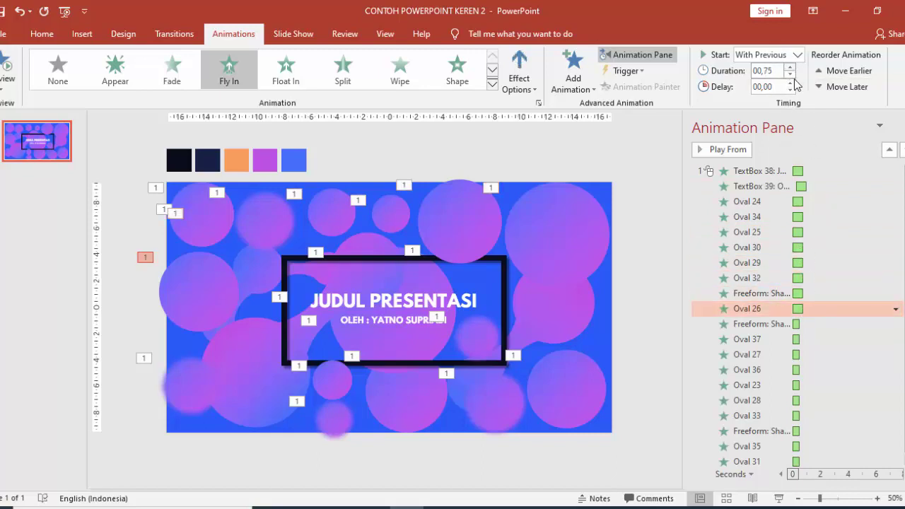
# Set the animations from the second freeform down to Oval 31 to 00,75
pyautogui.click(825, 321)
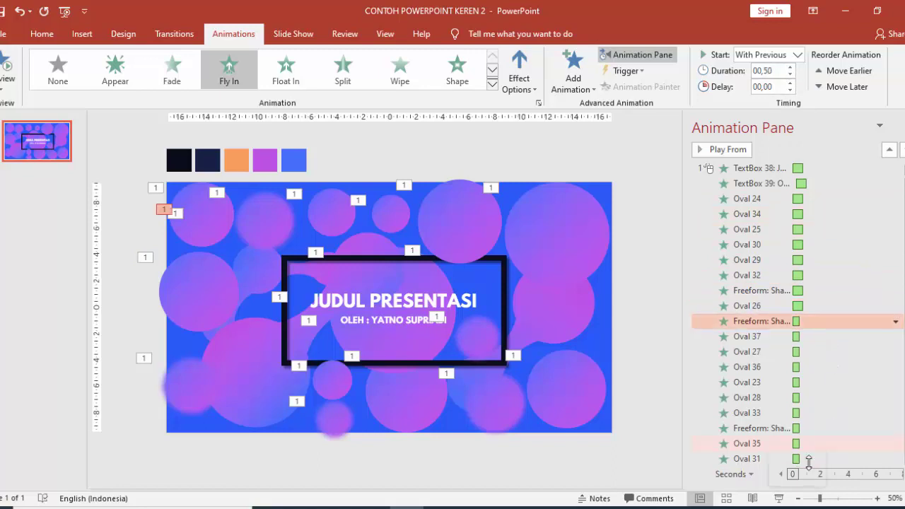
pyautogui.keyDown('shift'); pyautogui.click(806, 458); pyautogui.keyUp('shift')
pyautogui.click(790, 74)
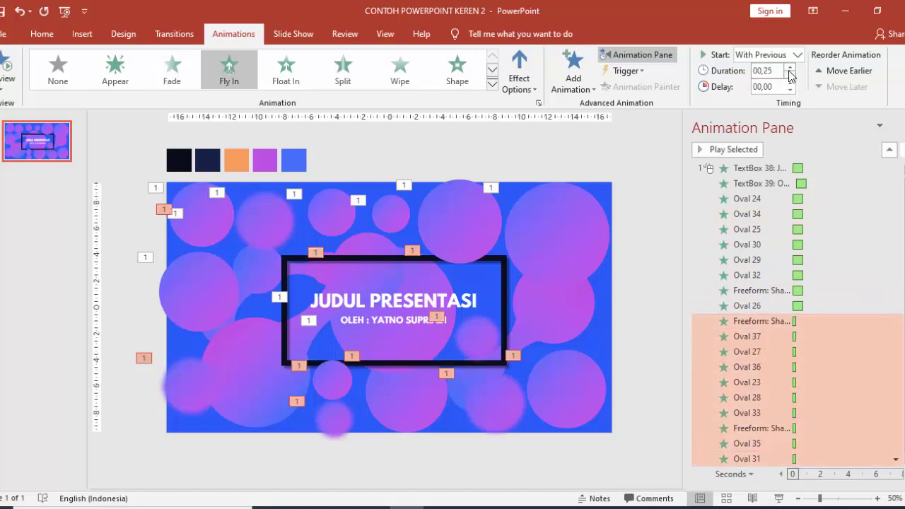
pyautogui.click(791, 67)
pyautogui.click(791, 67)
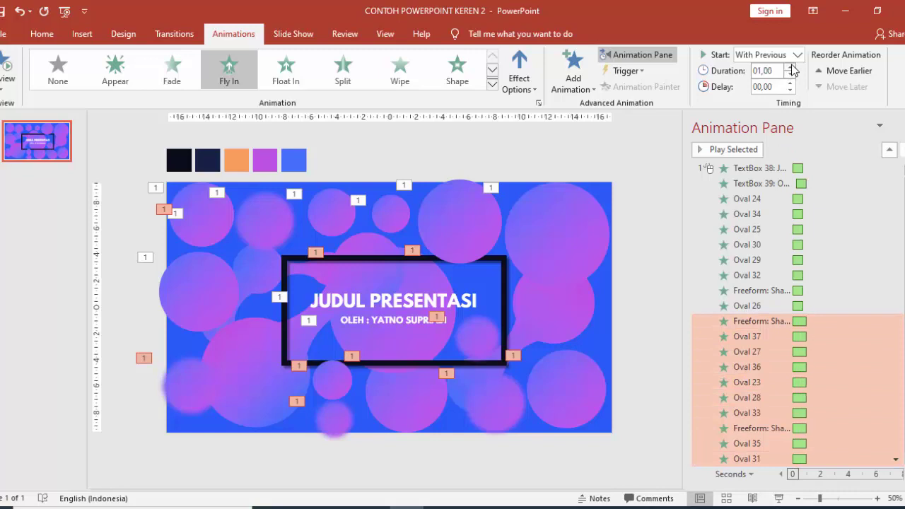
# Set Oval 24 through Oval 26 to a 01,00 duration, then reselect the title animation
pyautogui.click(813, 199)
pyautogui.keyDown('shift'); pyautogui.click(815, 306); pyautogui.keyUp('shift')
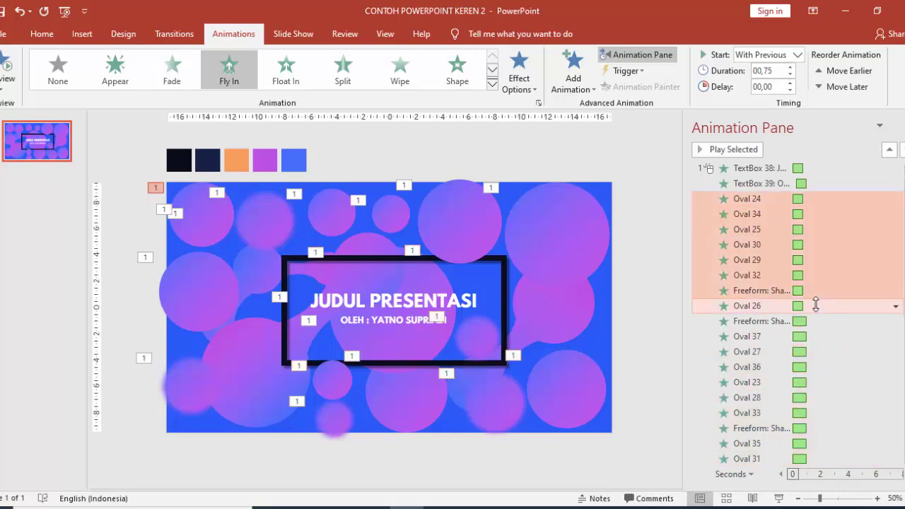
pyautogui.click(790, 68)
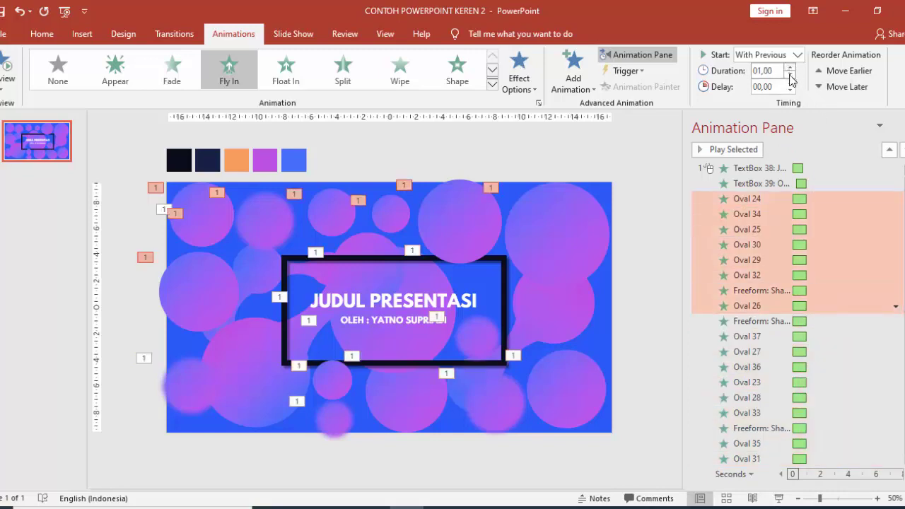
pyautogui.click(817, 183)
pyautogui.click(816, 168)
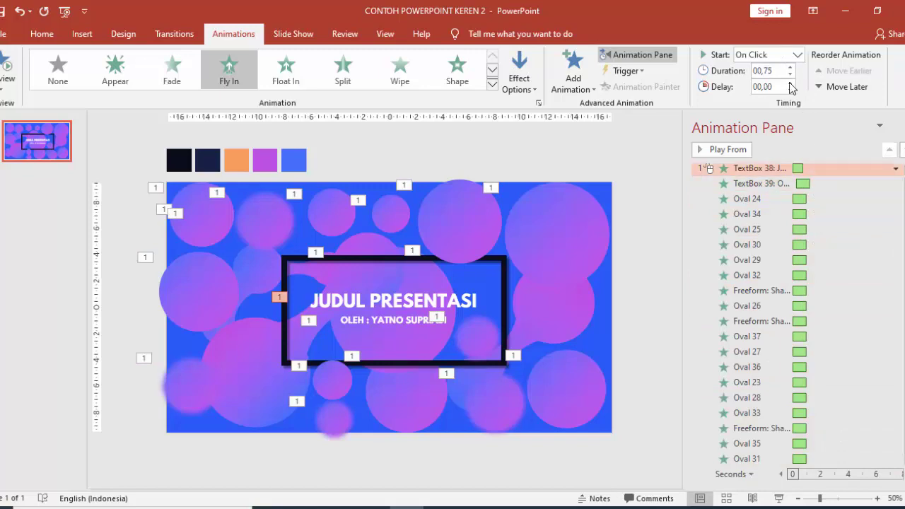
pyautogui.click(749, 150)
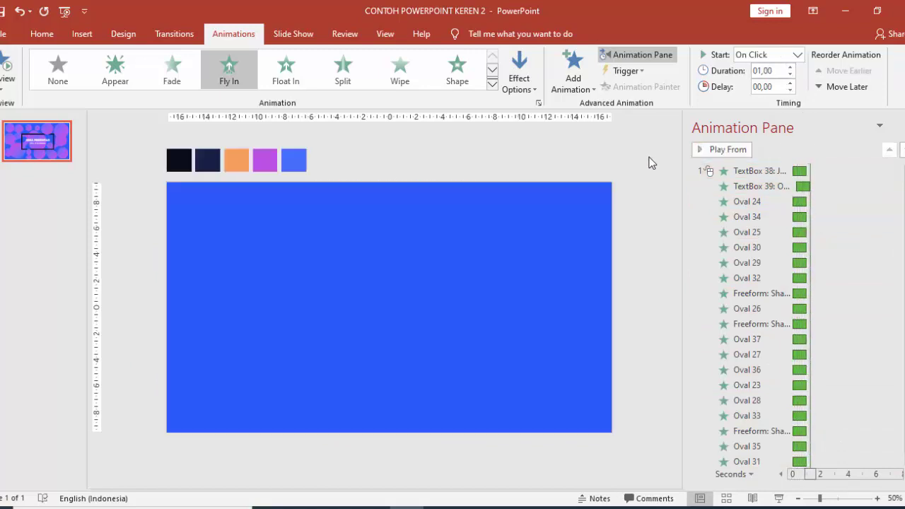
pyautogui.click(652, 163)
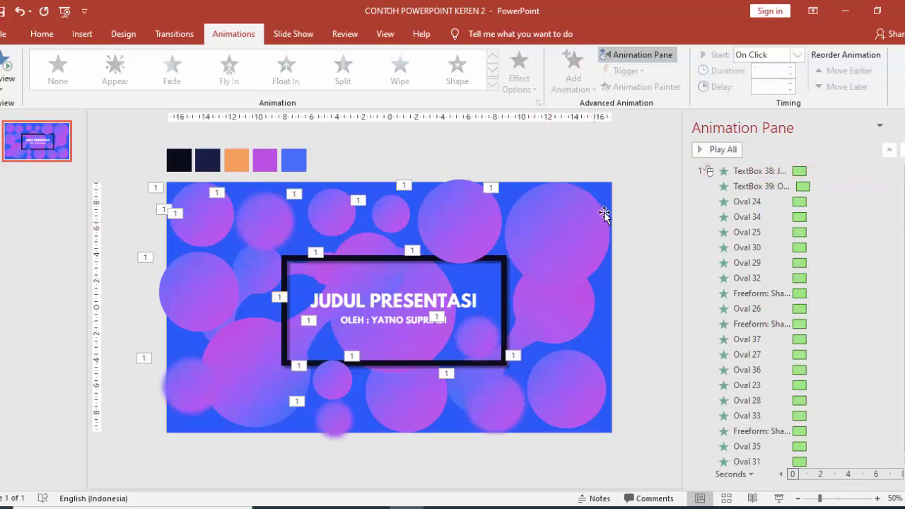
pyautogui.scroll(-1, 749, 319)
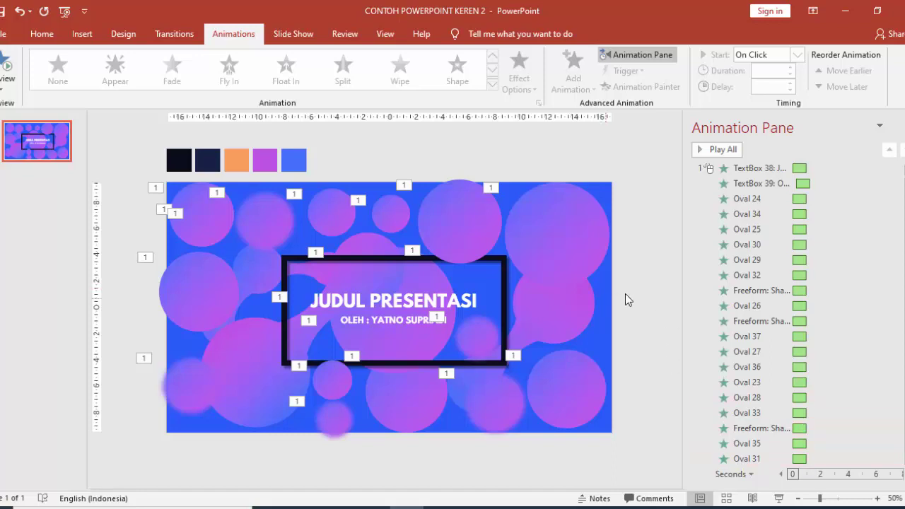
# Add a Grow/Shrink emphasis to the black title frame
pyautogui.click(504, 305)
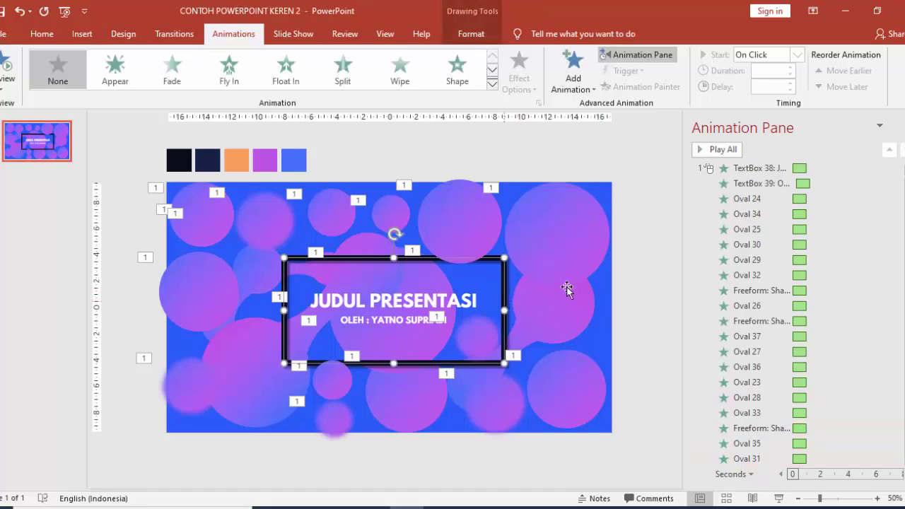
pyautogui.click(573, 80)
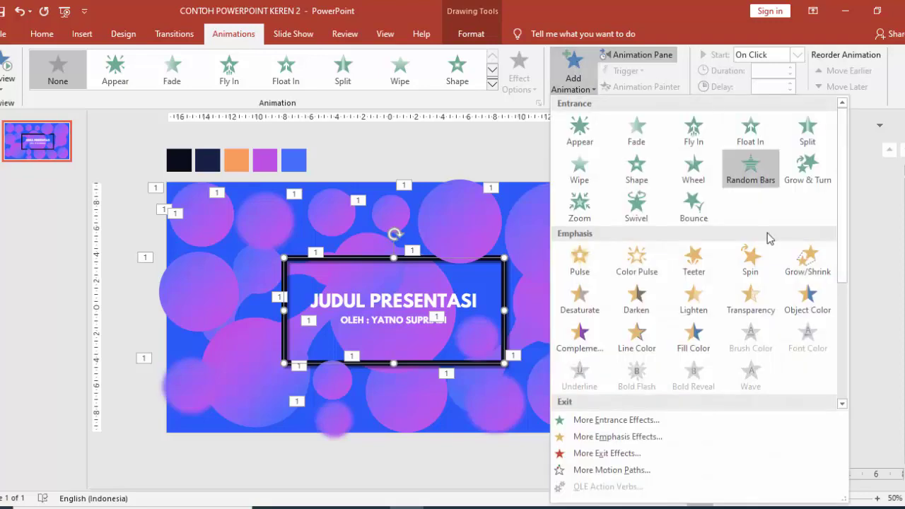
pyautogui.click(797, 266)
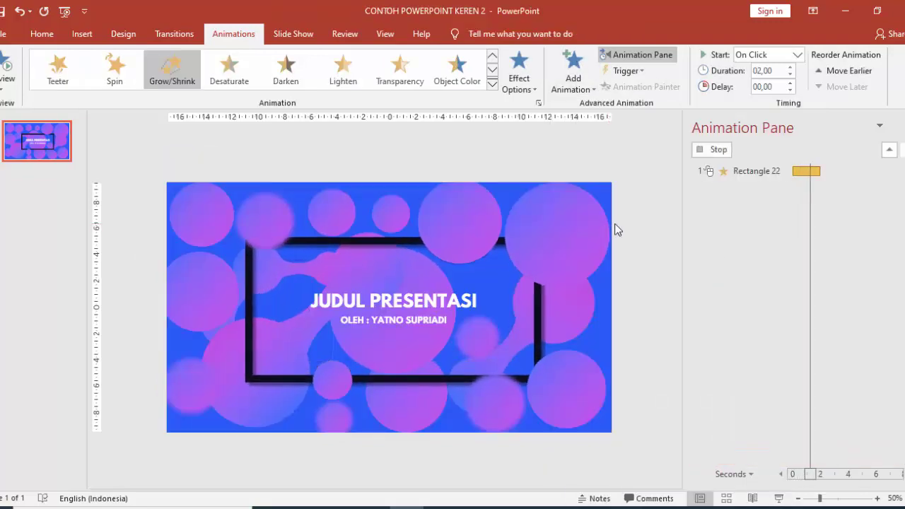
# Start the pulse With Previous and open Rectangle 22's effect settings
pyautogui.click(791, 55)
pyautogui.click(780, 84)
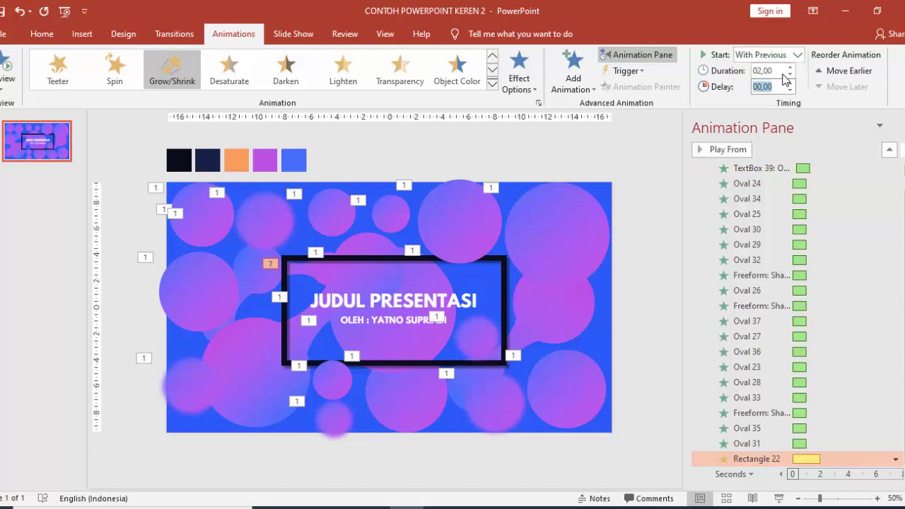
pyautogui.click(797, 54)
pyautogui.click(790, 85)
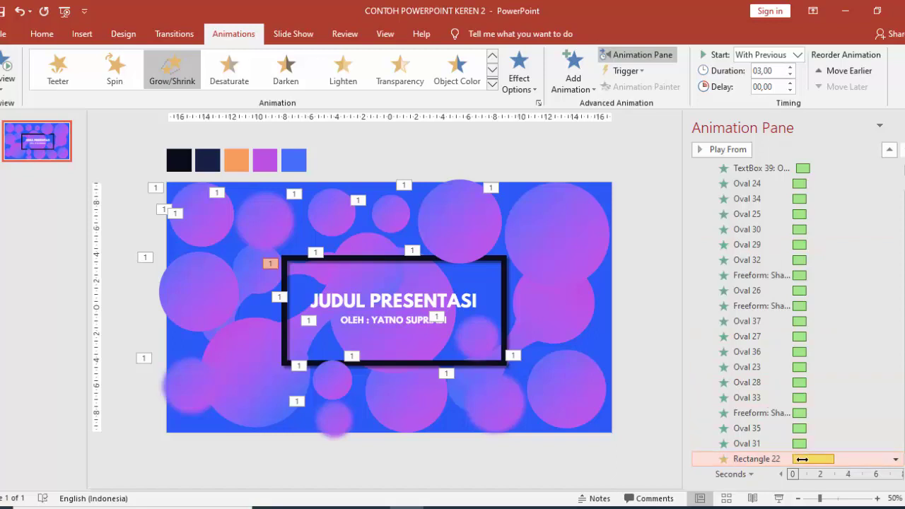
pyautogui.doubleClick(813, 459)
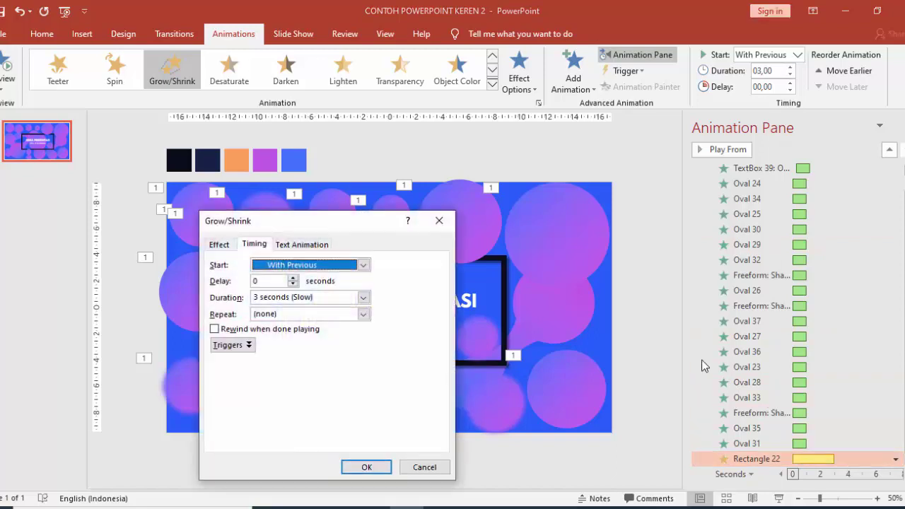
# Make the frame pulse grow to a custom 130% with a roughly 1.2-second smooth start
pyautogui.click(225, 245)
pyautogui.click(398, 279)
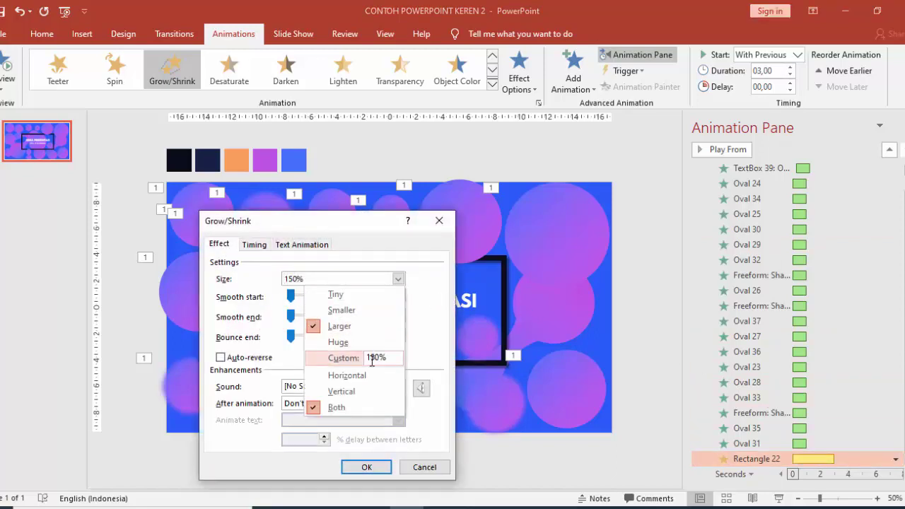
pyautogui.click(377, 359)
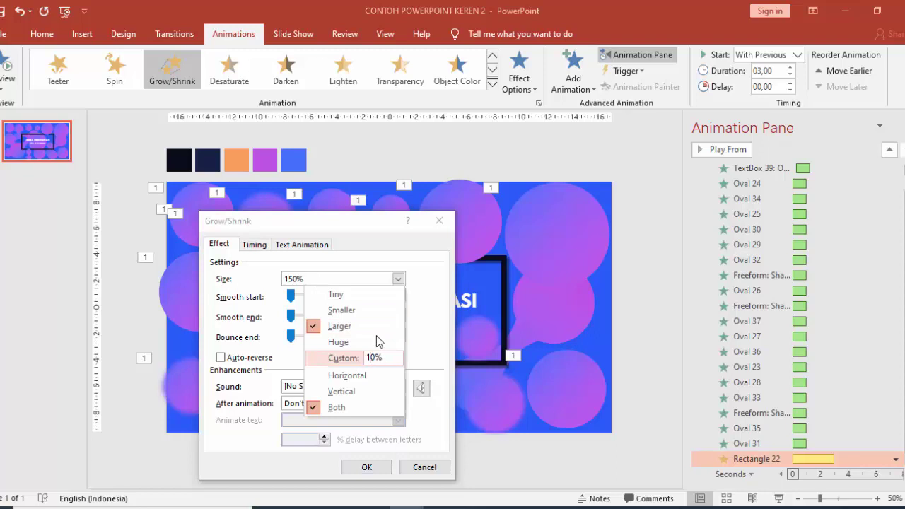
pyautogui.press('Return')
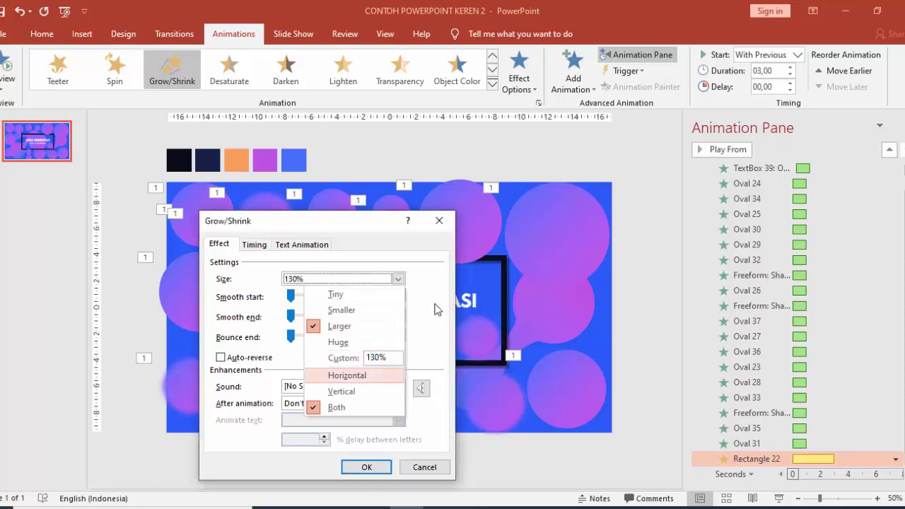
pyautogui.click(436, 309)
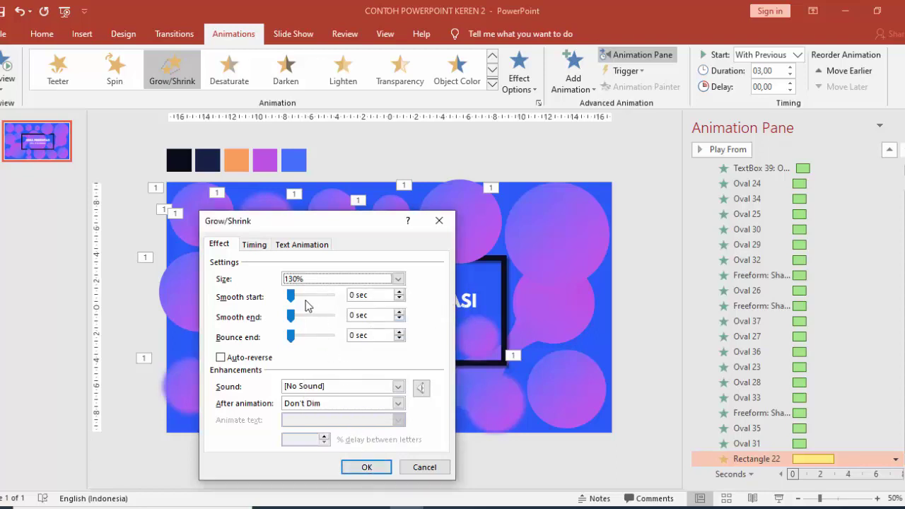
pyautogui.moveTo(290, 297)
pyautogui.mouseDown()
pyautogui.moveTo(307, 319)
pyautogui.moveTo(308, 304)
pyautogui.mouseUp()
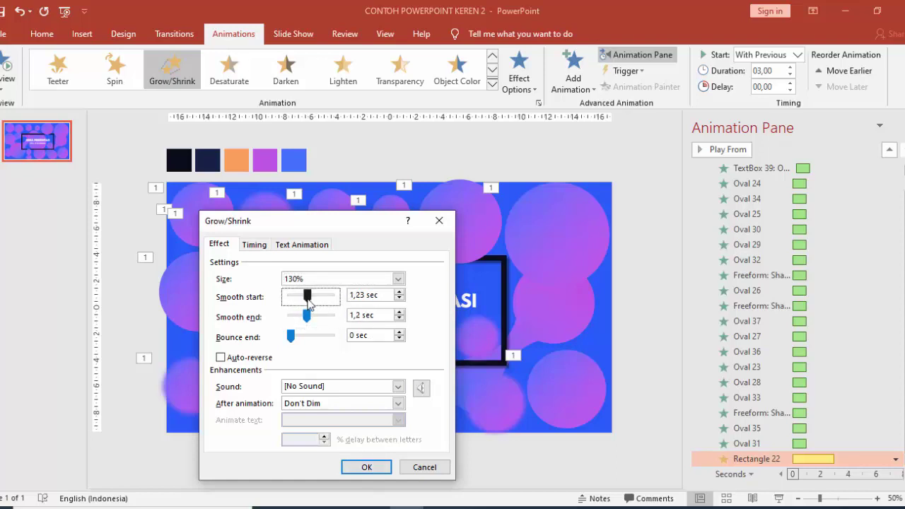
pyautogui.press('Return')
pyautogui.click(217, 281)
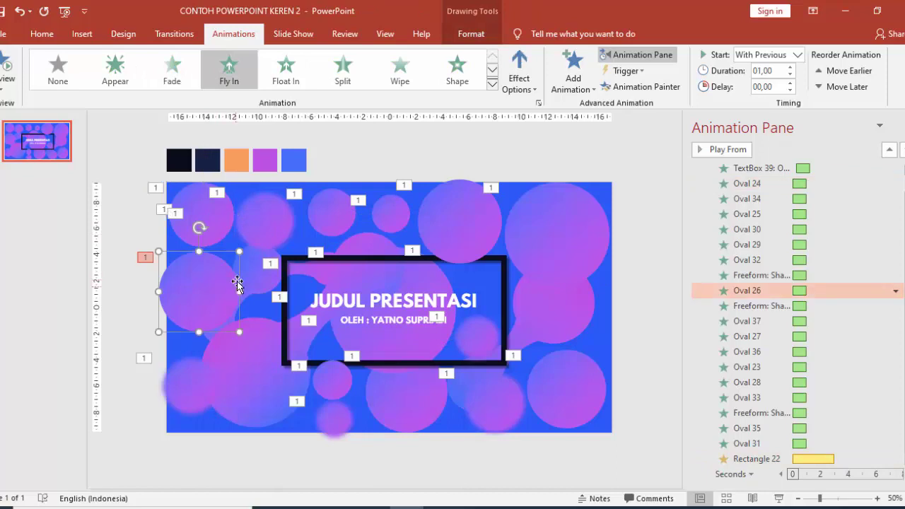
# Give the freeform circle a Lines motion path heading Right
pyautogui.click(251, 277)
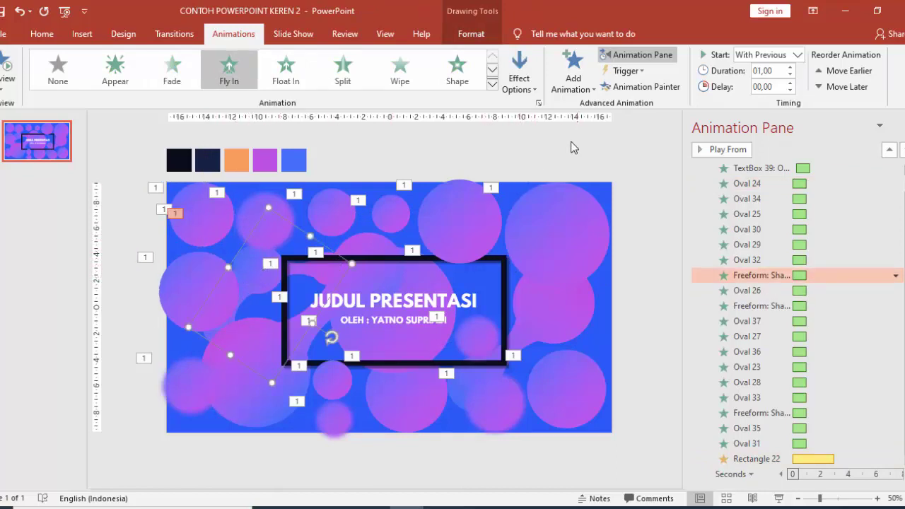
pyautogui.click(574, 79)
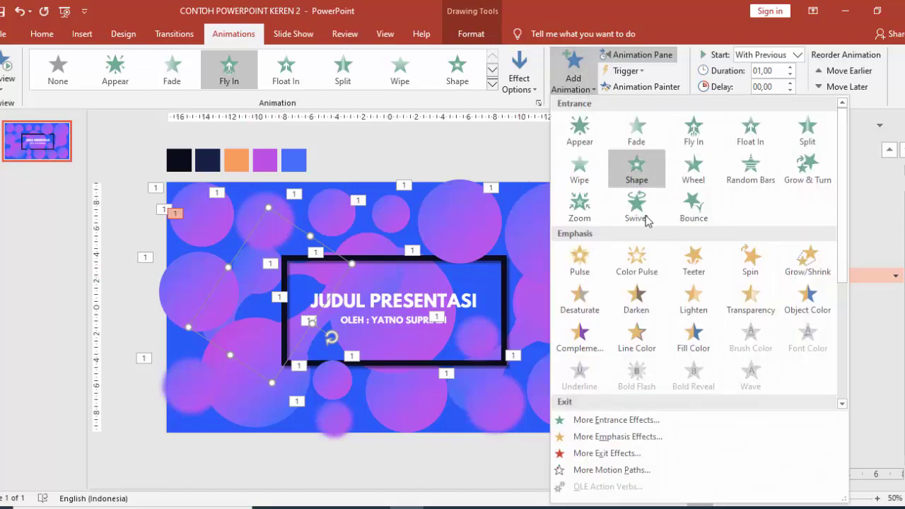
pyautogui.scroll(-3, 618, 306)
pyautogui.click(580, 354)
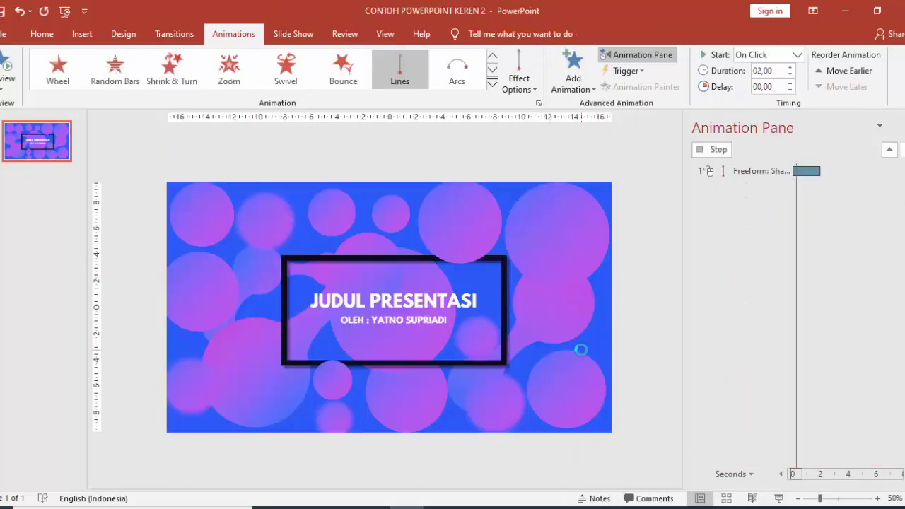
pyautogui.click(530, 70)
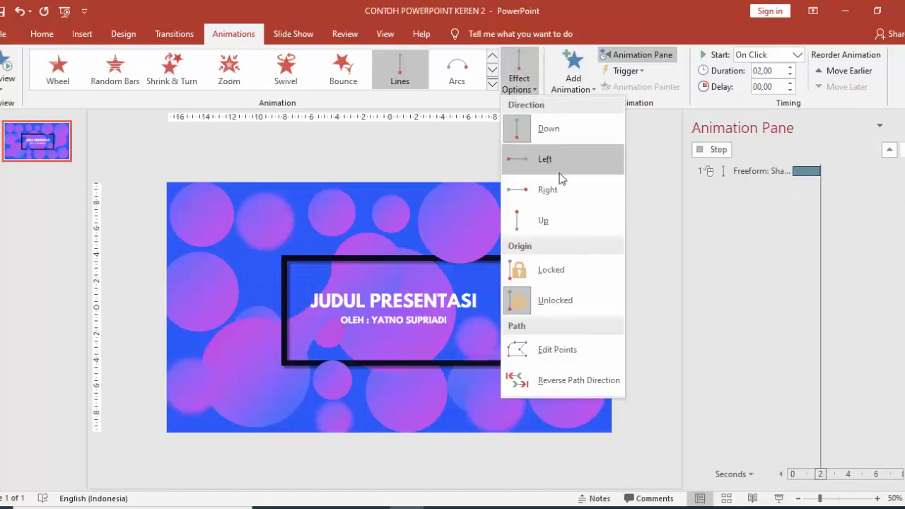
pyautogui.click(557, 189)
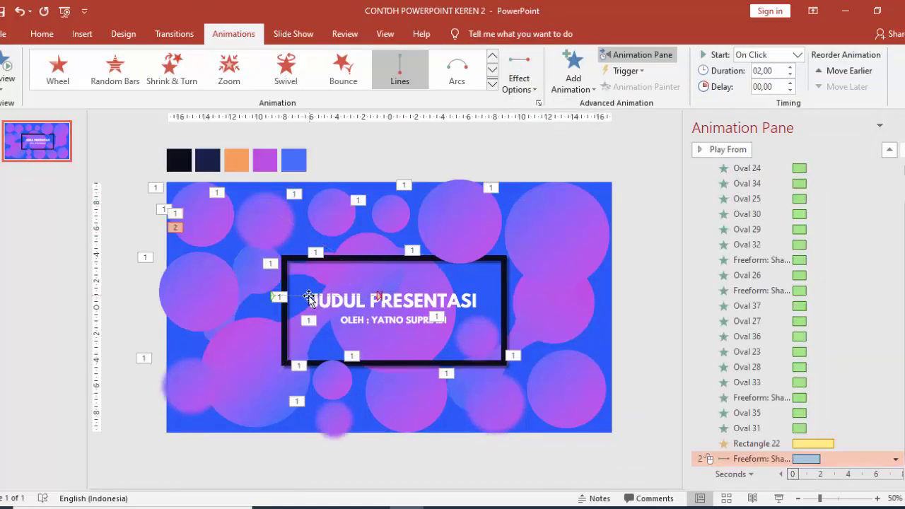
# Extend the path end toward the frame's lower right and start it With Previous
pyautogui.click(380, 295)
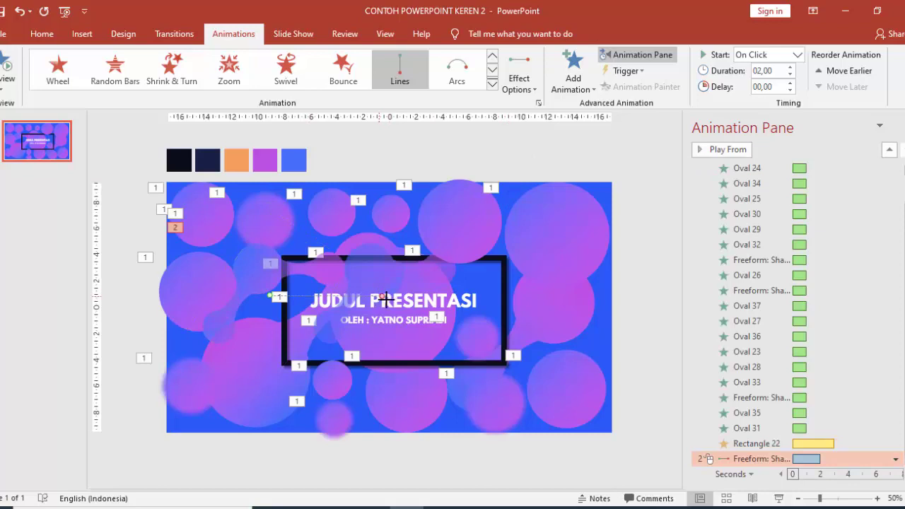
pyautogui.moveTo(384, 299)
pyautogui.mouseDown()
pyautogui.moveTo(471, 327)
pyautogui.moveTo(478, 348)
pyautogui.mouseUp()
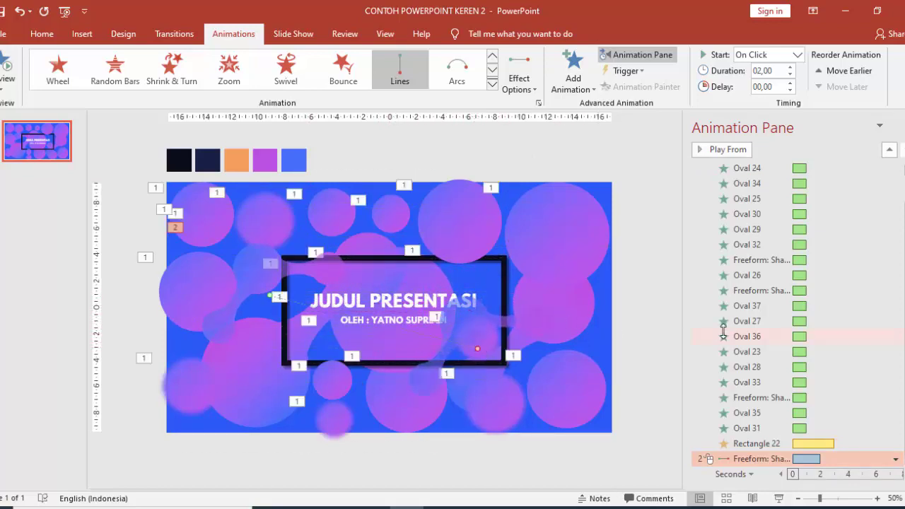
pyautogui.click(797, 55)
pyautogui.click(787, 82)
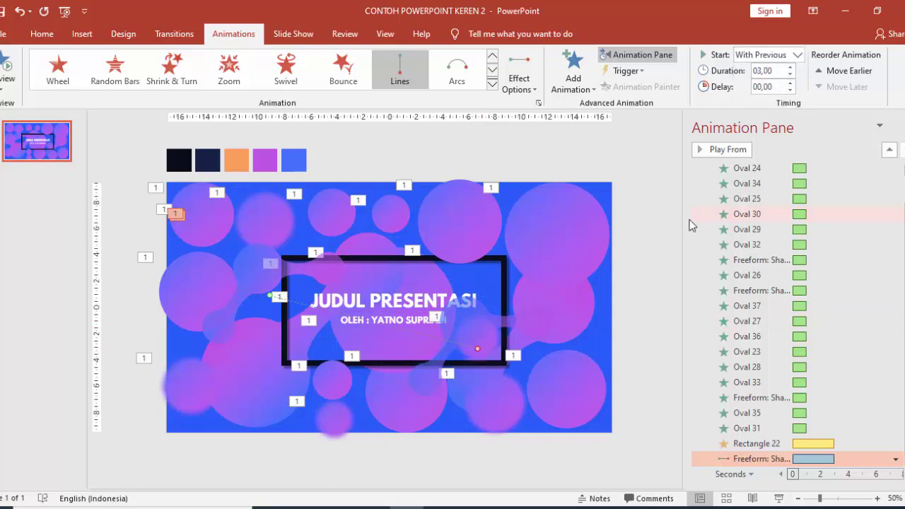
# Add a Spin emphasis to the freeform that starts With Previous
pyautogui.click(580, 58)
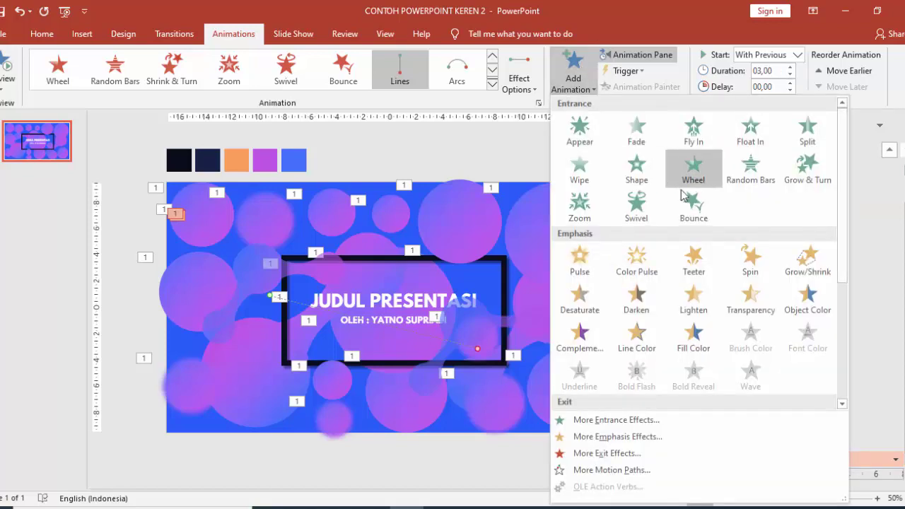
pyautogui.click(754, 261)
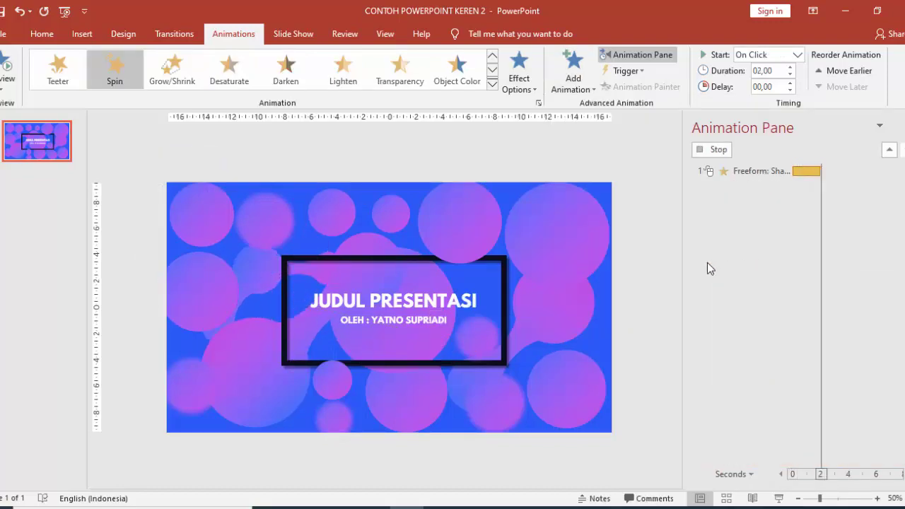
pyautogui.click(792, 55)
pyautogui.click(763, 80)
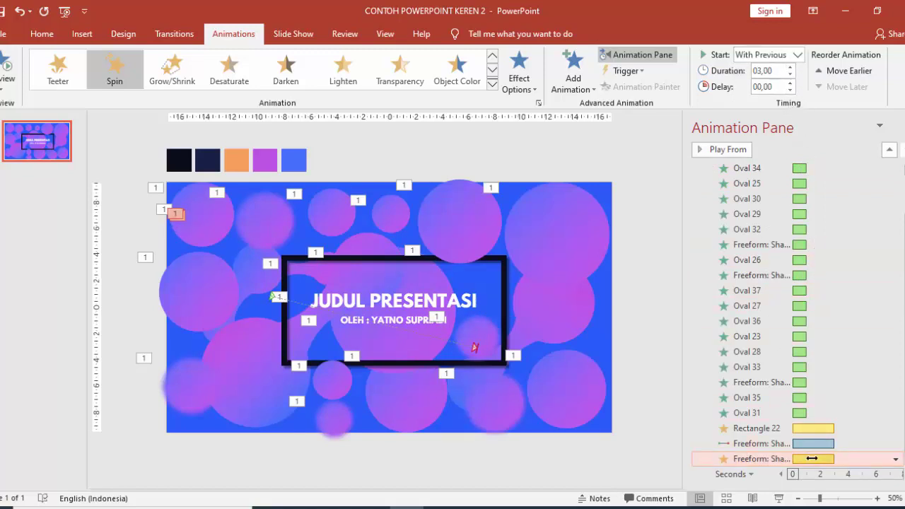
# Set the spin to repeat until the end of the slide
pyautogui.doubleClick(811, 459)
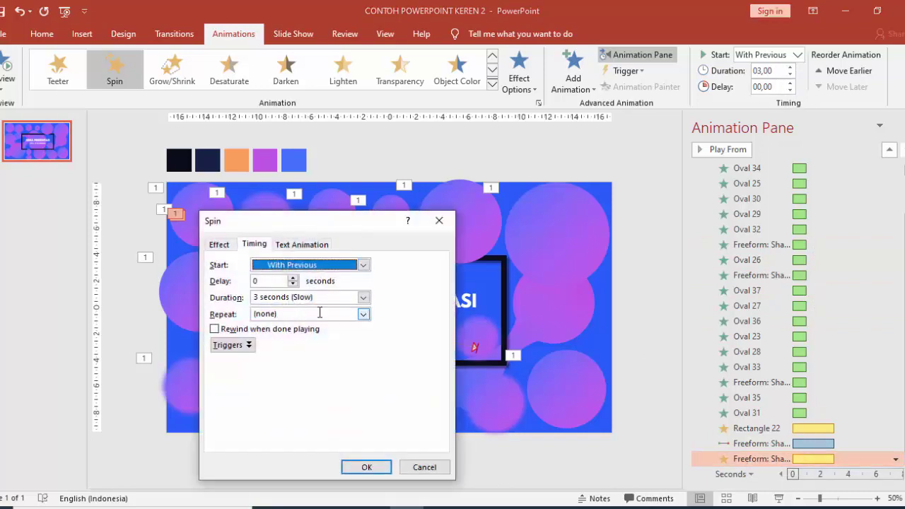
pyautogui.click(363, 314)
pyautogui.click(318, 394)
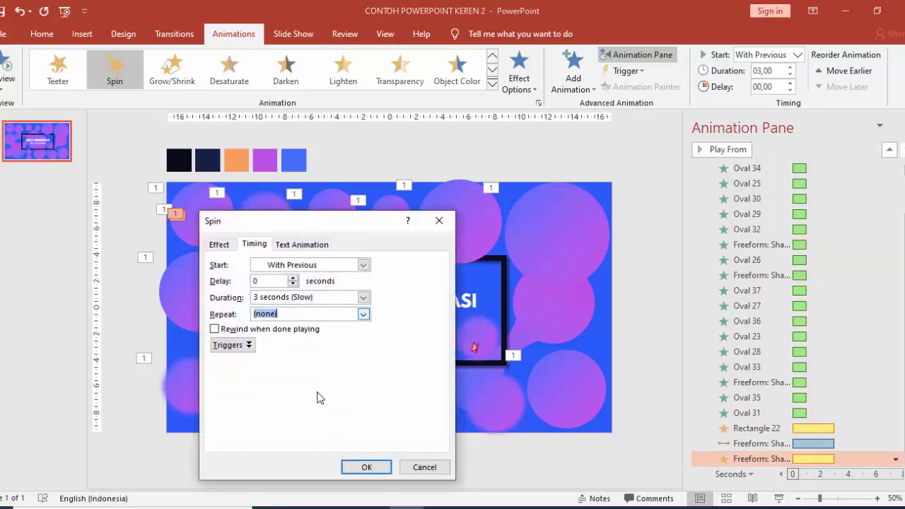
pyautogui.click(219, 245)
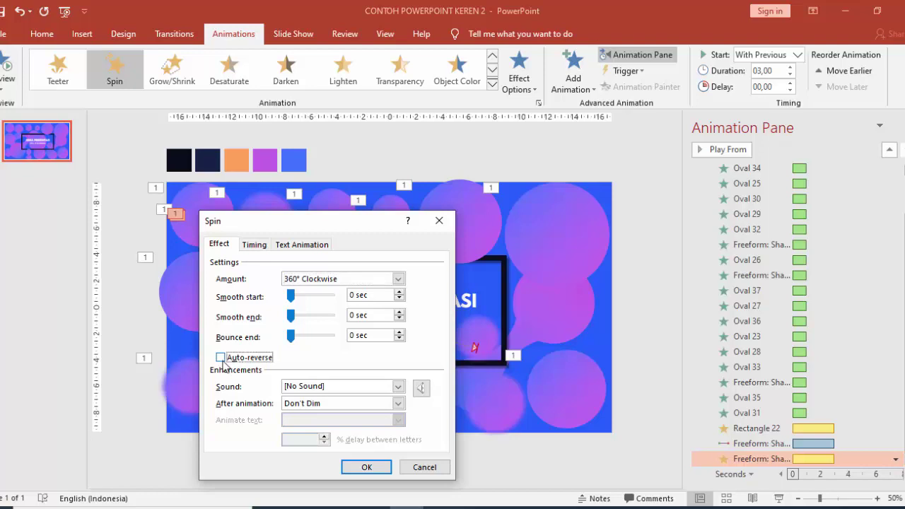
pyautogui.click(367, 468)
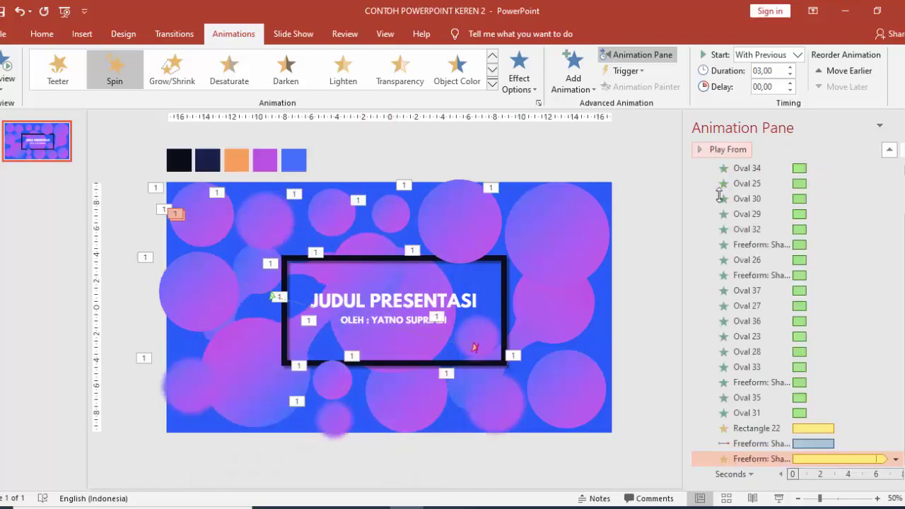
# Turn on Auto-reverse for the Right motion path and repeat it until the end of the slide
pyautogui.doubleClick(803, 445)
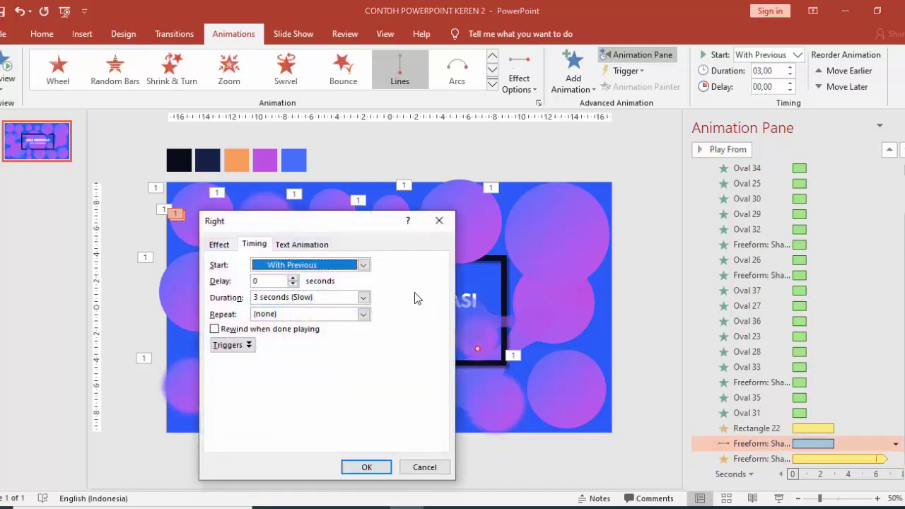
pyautogui.click(359, 215)
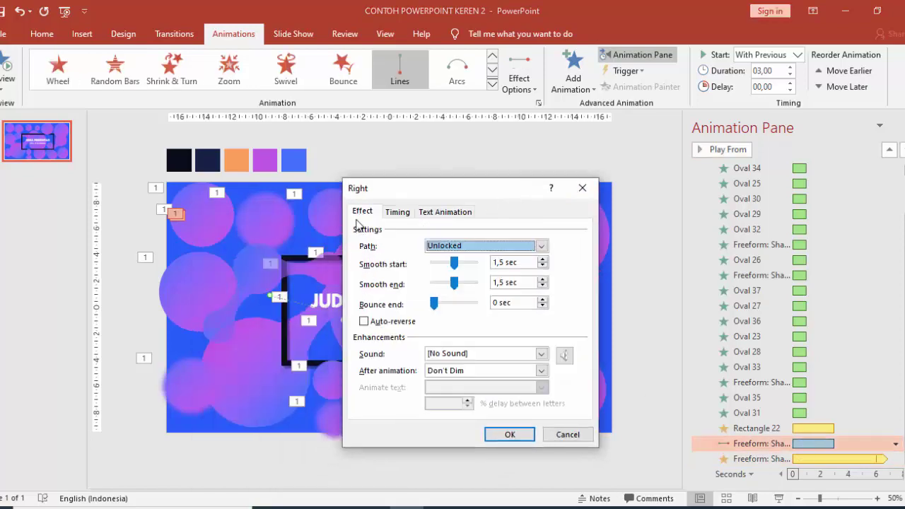
pyautogui.click(364, 322)
pyautogui.click(398, 214)
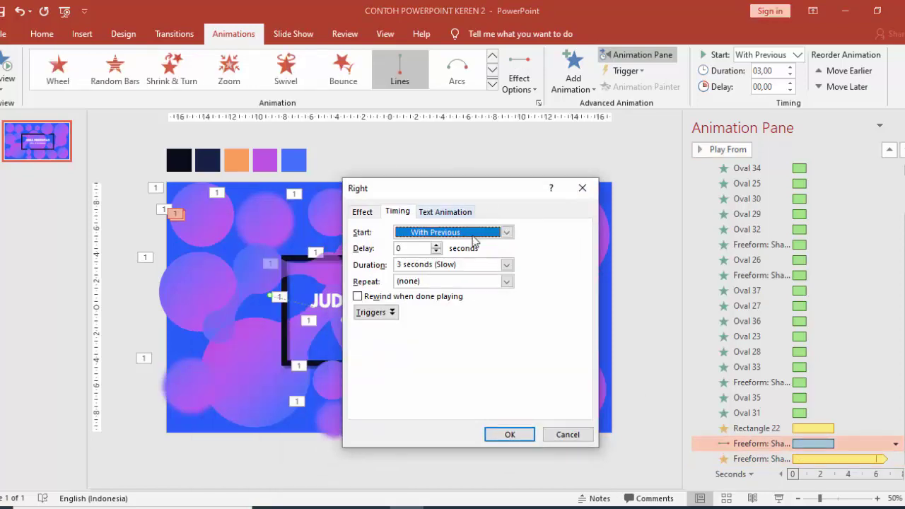
pyautogui.click(508, 281)
pyautogui.click(442, 360)
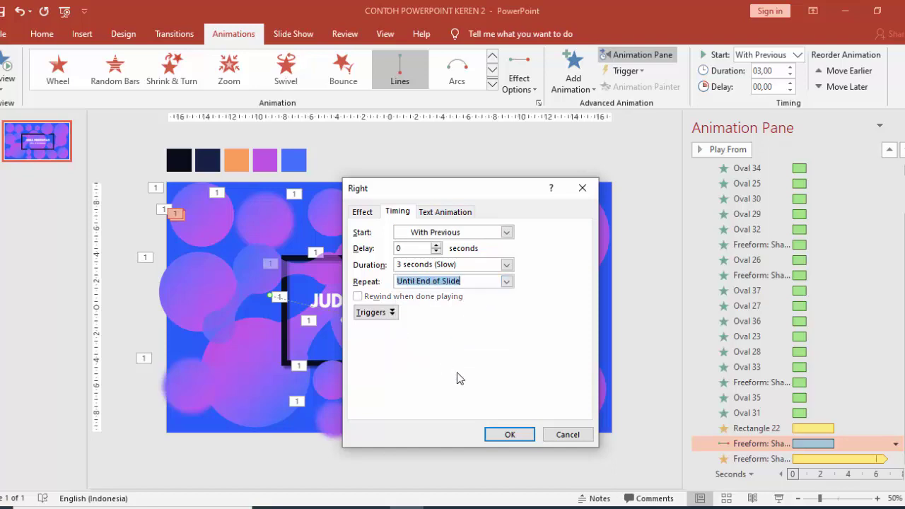
pyautogui.click(510, 434)
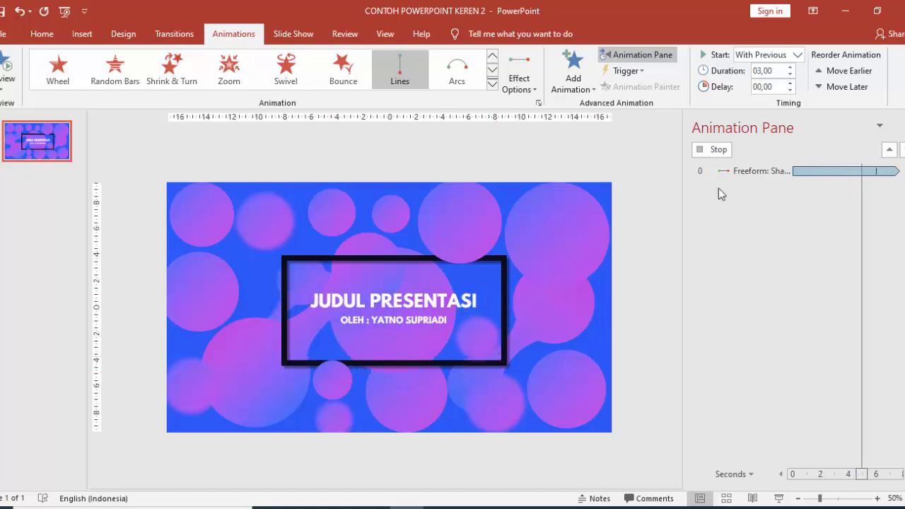
# Preview the freeform's motion path and spin together
pyautogui.click(709, 152)
pyautogui.scroll(-1, 771, 424)
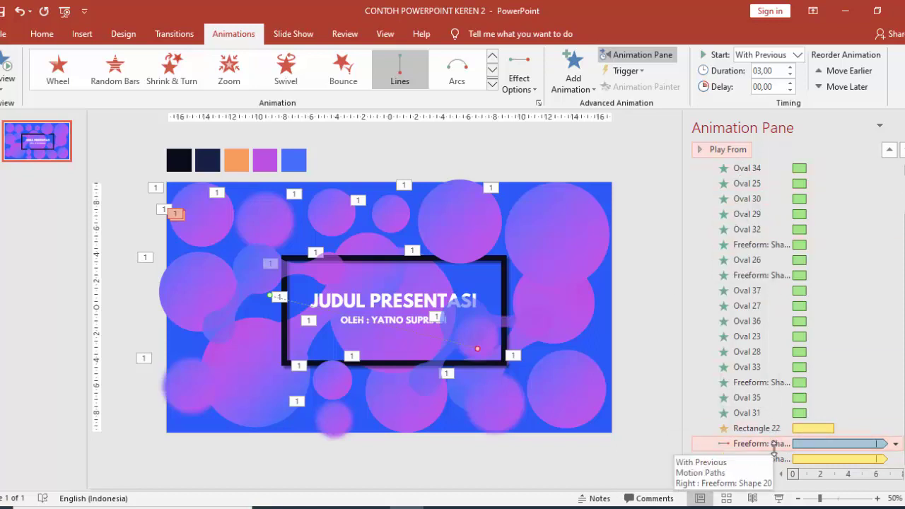
pyautogui.click(727, 150)
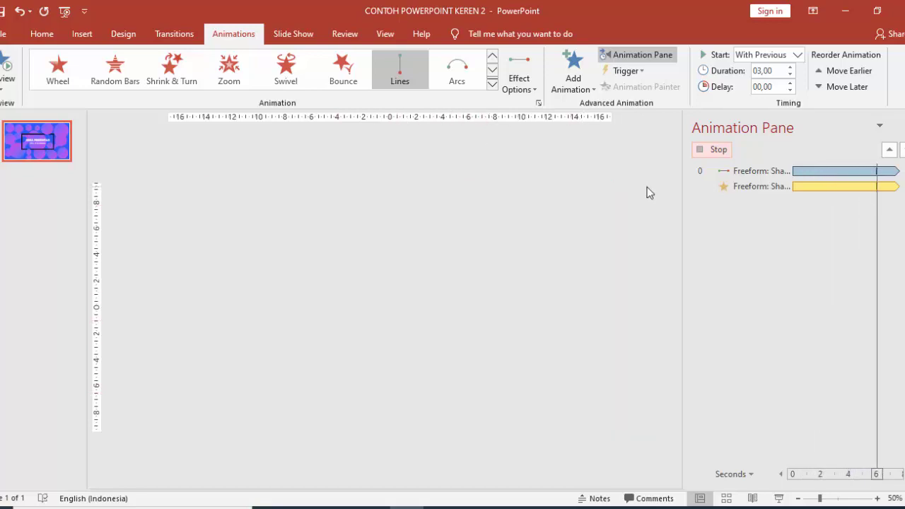
# Add a Spin emphasis to another freeform circle, starting With Previous
pyautogui.click(260, 367)
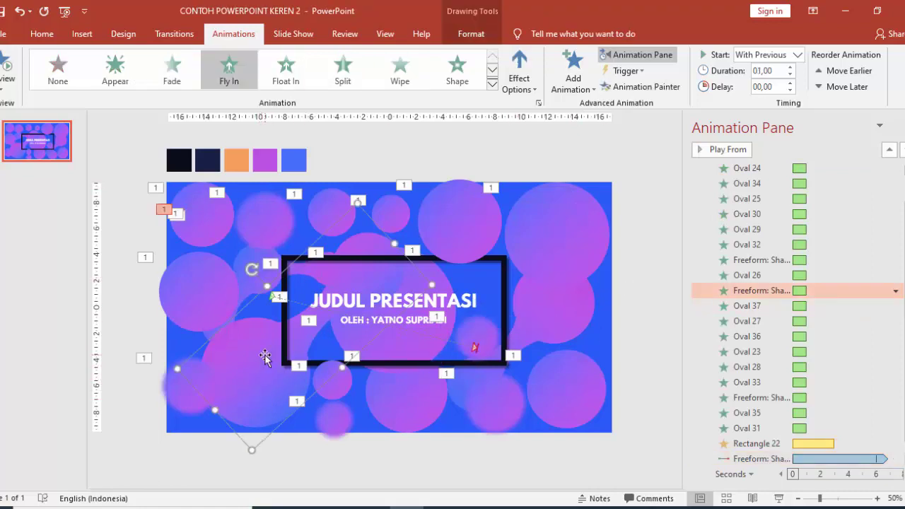
pyautogui.click(590, 80)
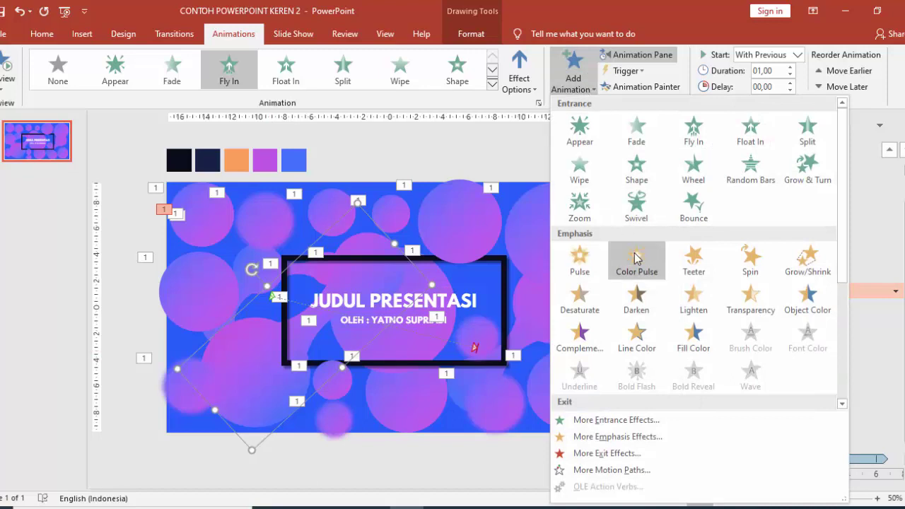
pyautogui.click(751, 273)
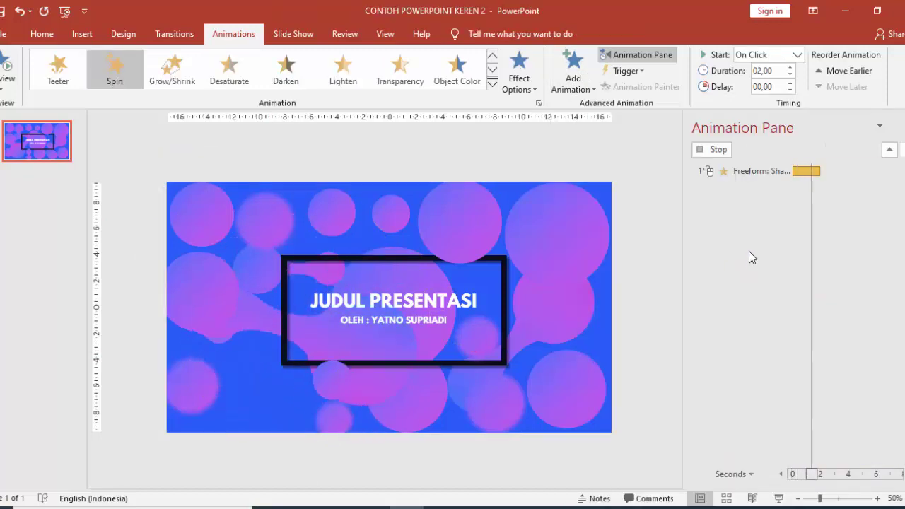
pyautogui.click(722, 147)
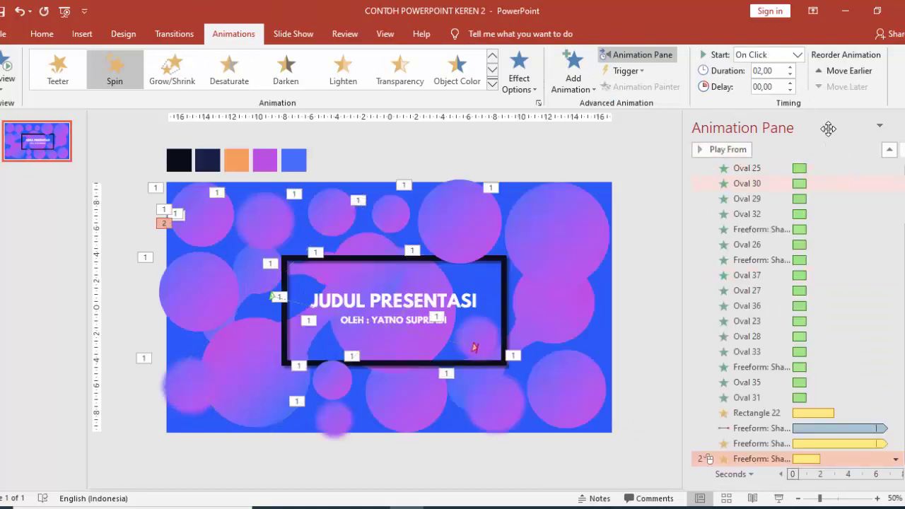
pyautogui.click(797, 55)
pyautogui.click(772, 83)
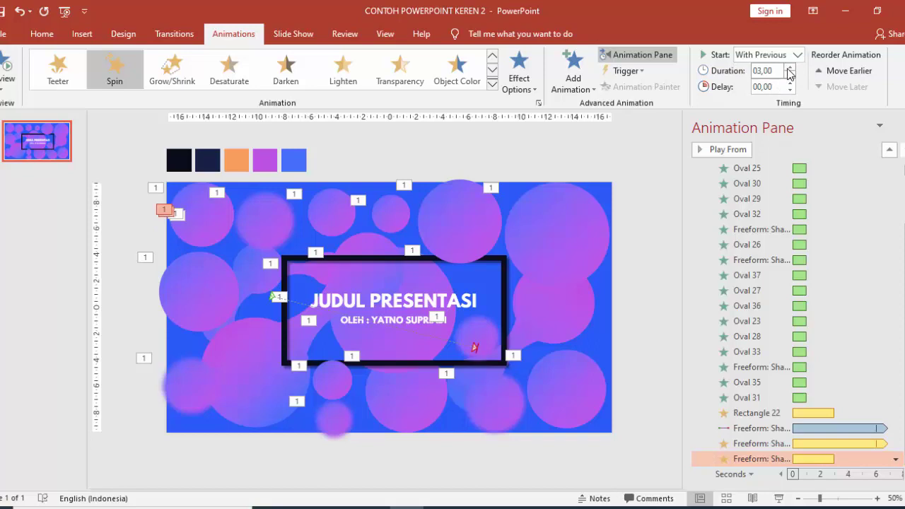
# Make this spin repeat until the end of the slide
pyautogui.doubleClick(817, 459)
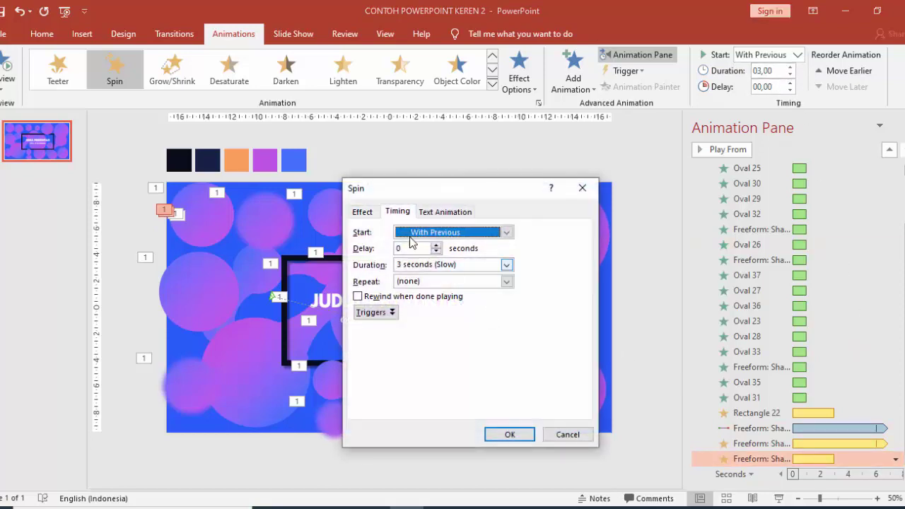
pyautogui.click(506, 283)
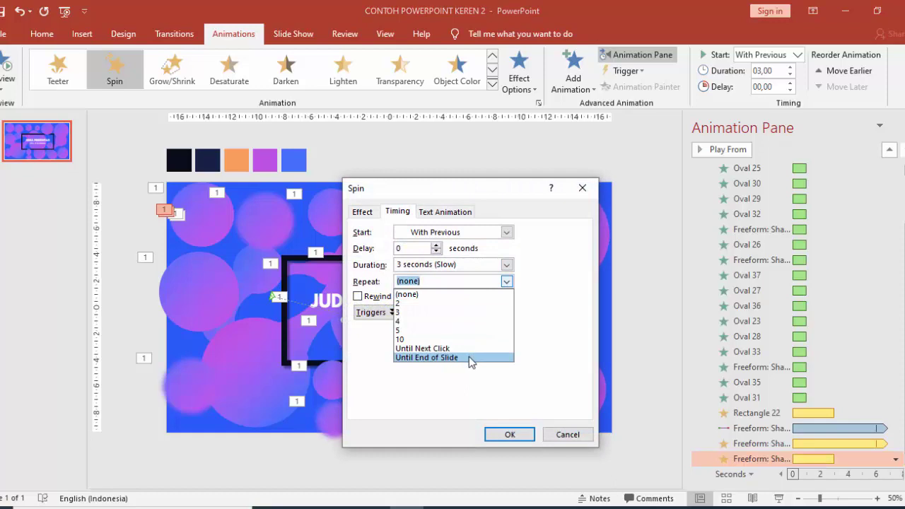
pyautogui.click(467, 357)
pyautogui.click(364, 213)
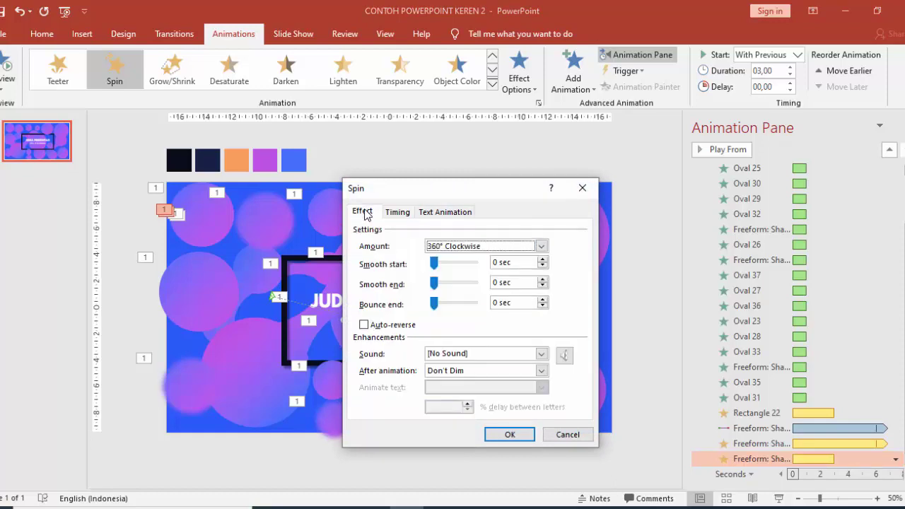
pyautogui.click(510, 434)
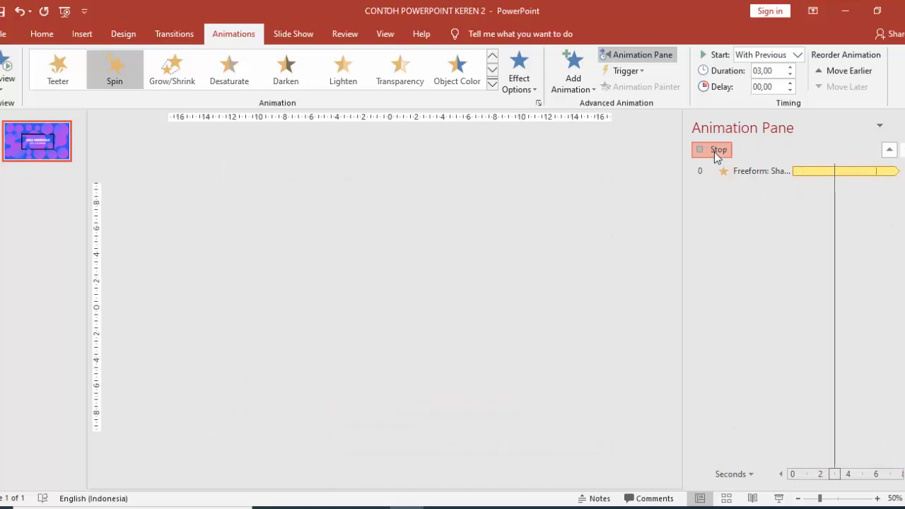
pyautogui.click(714, 152)
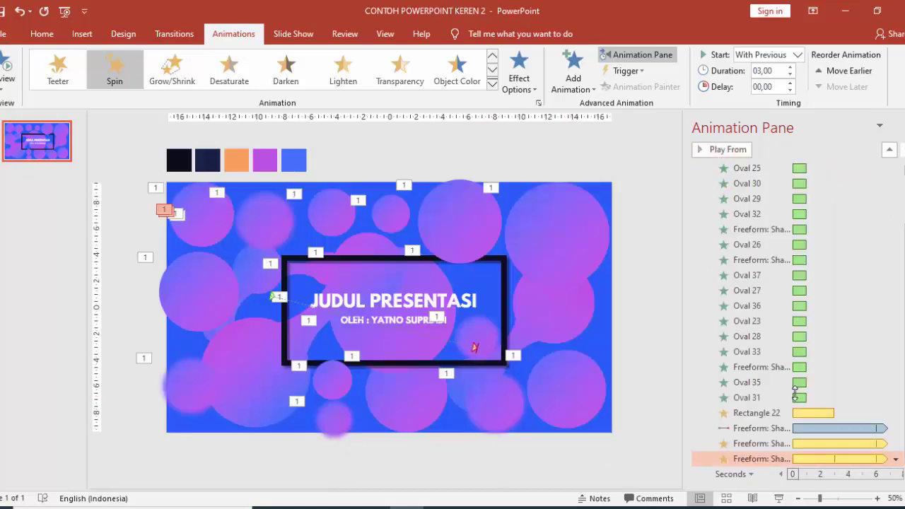
# Add a Grow/Shrink emphasis to the freeform shape
pyautogui.click(573, 71)
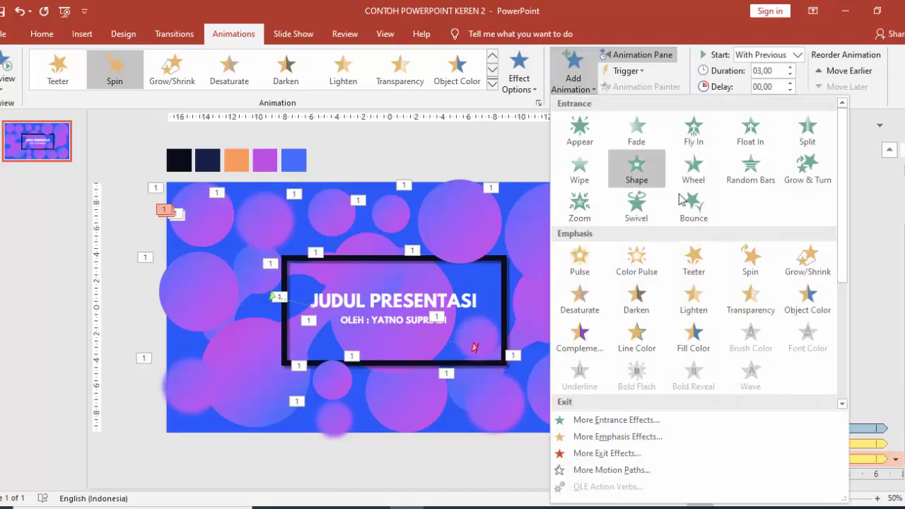
pyautogui.click(804, 263)
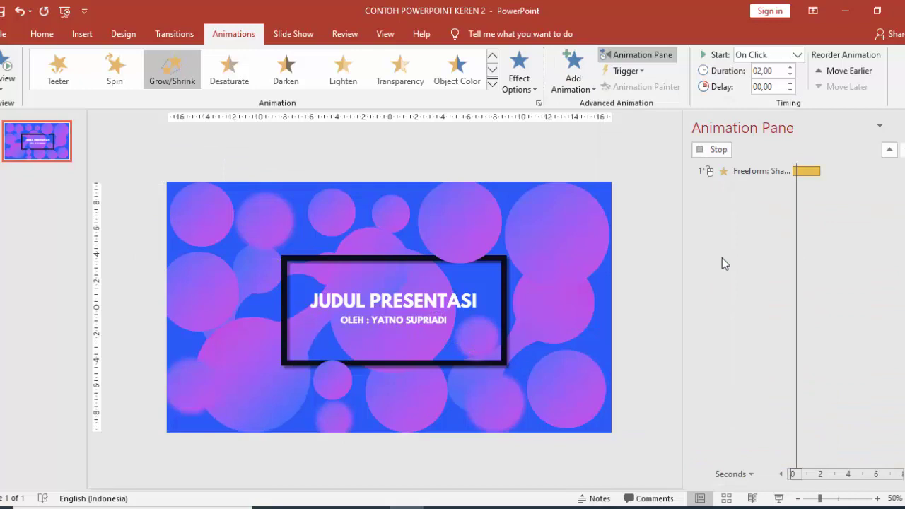
pyautogui.click(705, 155)
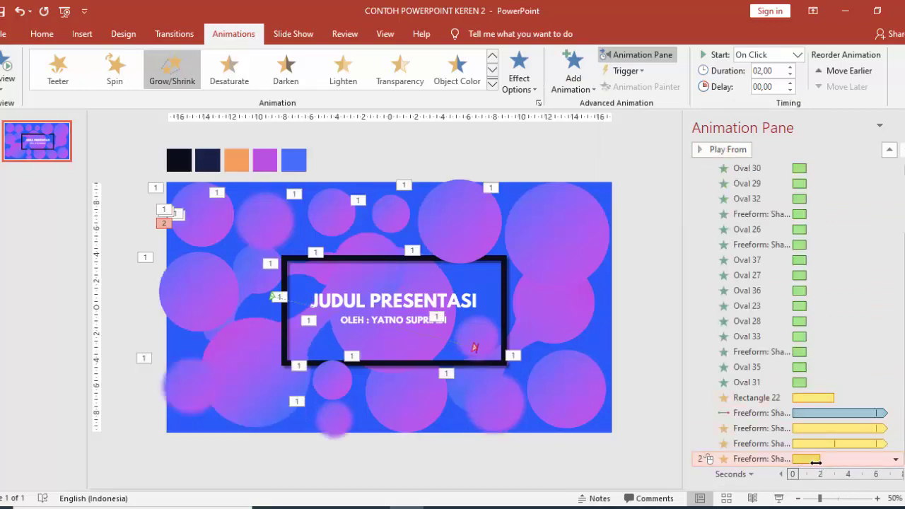
# Set the Grow/Shrink to a custom 120% size with Auto-reverse
pyautogui.doubleClick(815, 461)
pyautogui.click(363, 211)
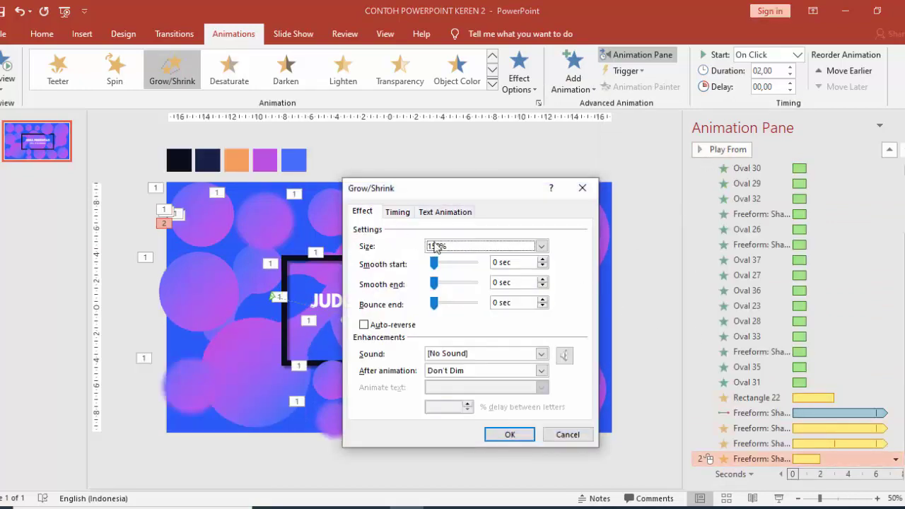
pyautogui.click(437, 246)
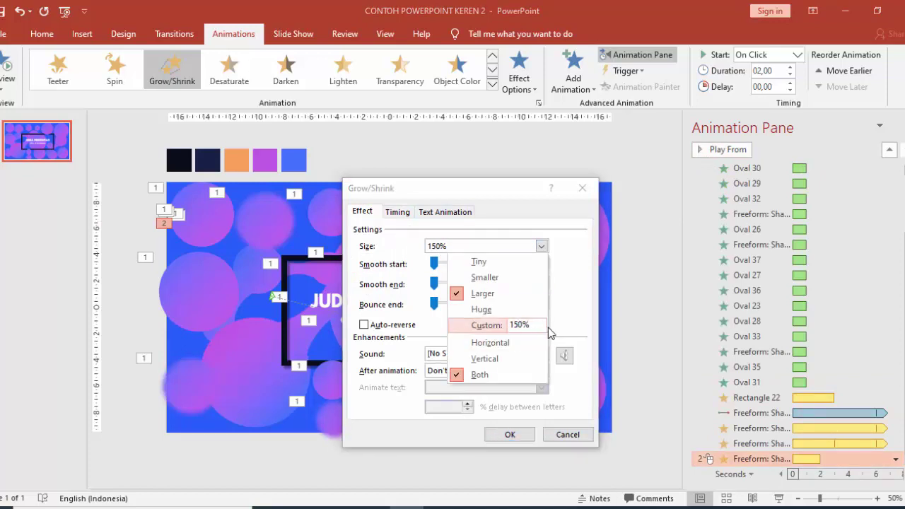
pyautogui.write('120')
pyautogui.press('Return')
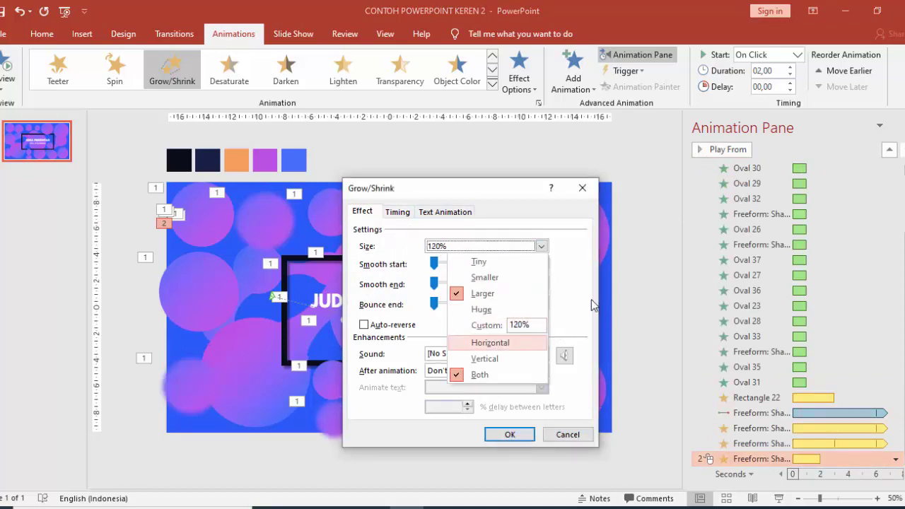
pyautogui.click(584, 302)
pyautogui.click(364, 327)
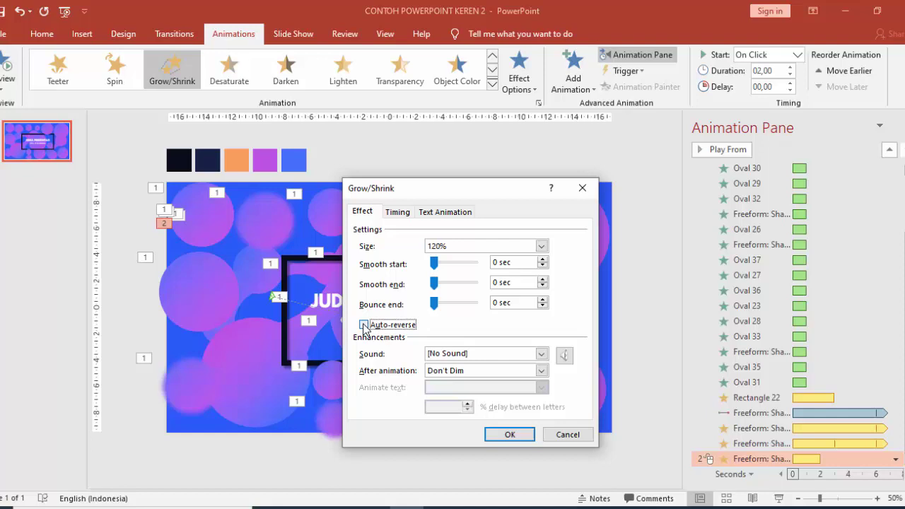
pyautogui.click(510, 435)
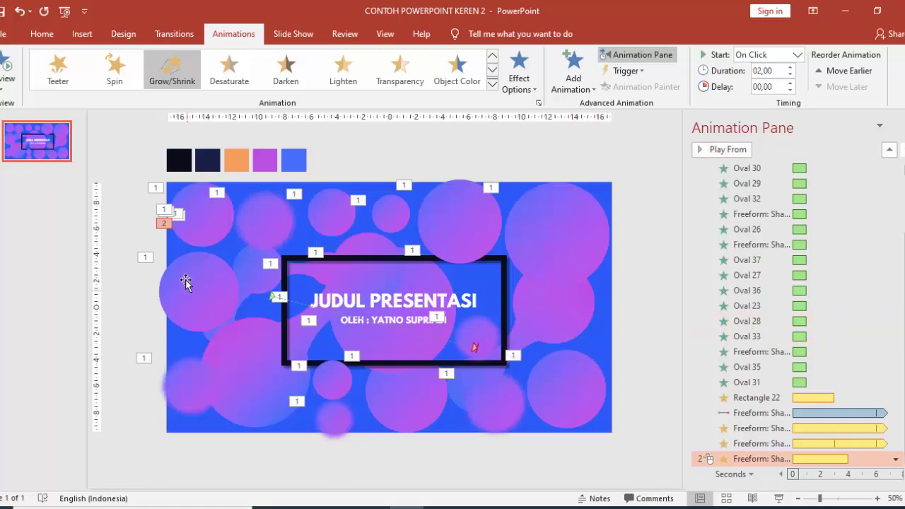
pyautogui.click(213, 282)
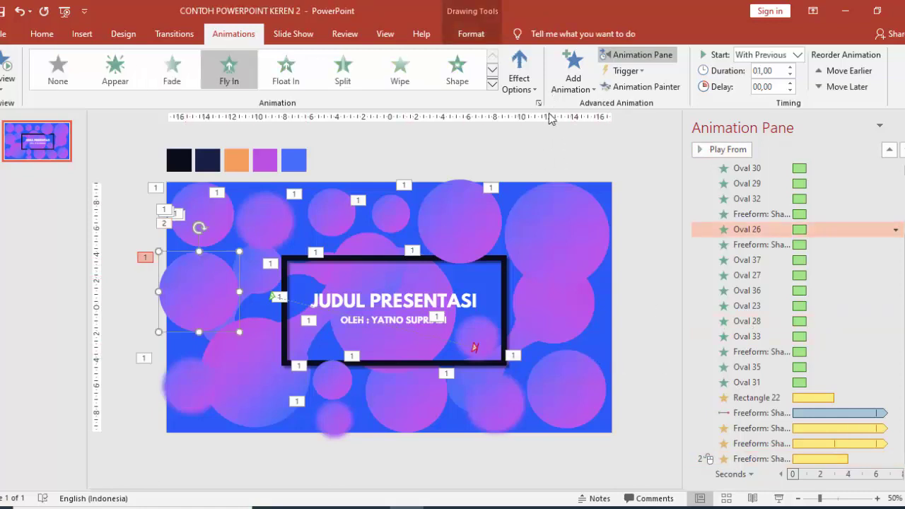
# Give Oval 26 a Lines motion path with its end point moved up and right
pyautogui.click(573, 71)
pyautogui.scroll(-5, 590, 369)
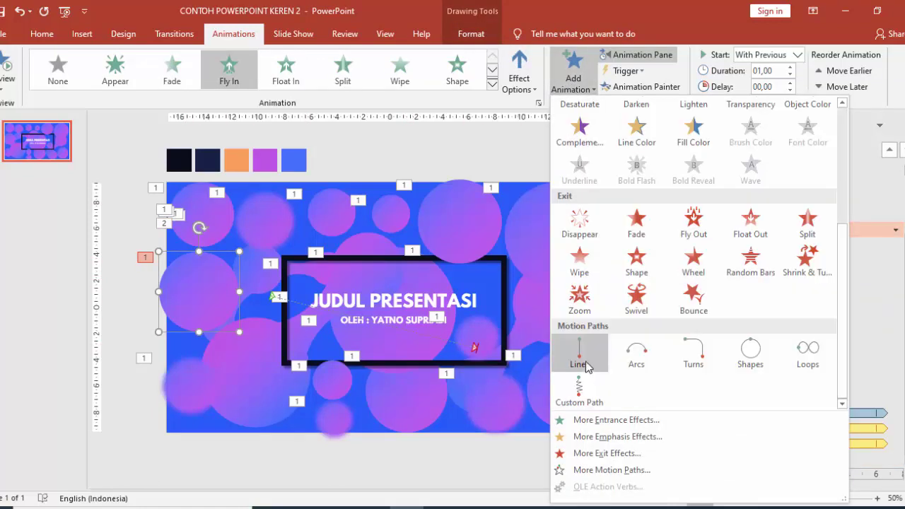
pyautogui.click(587, 366)
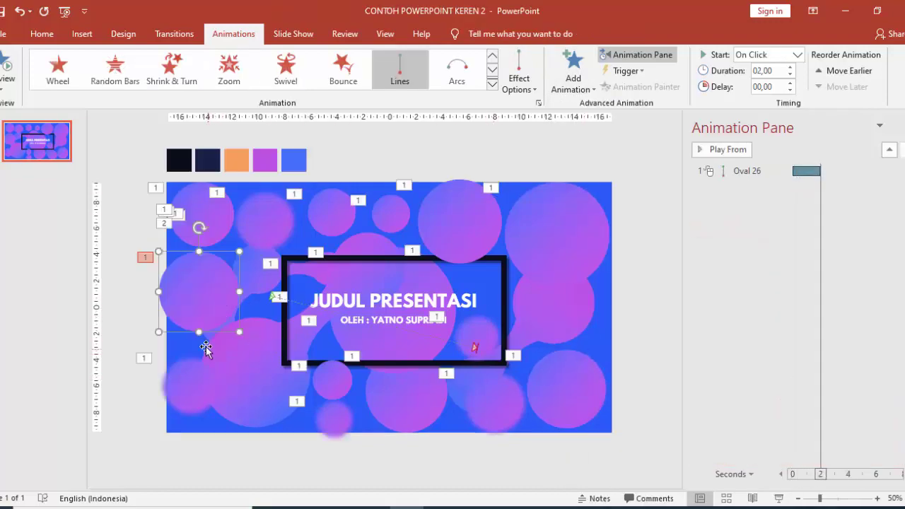
pyautogui.moveTo(200, 355); pyautogui.dragTo(265, 256)
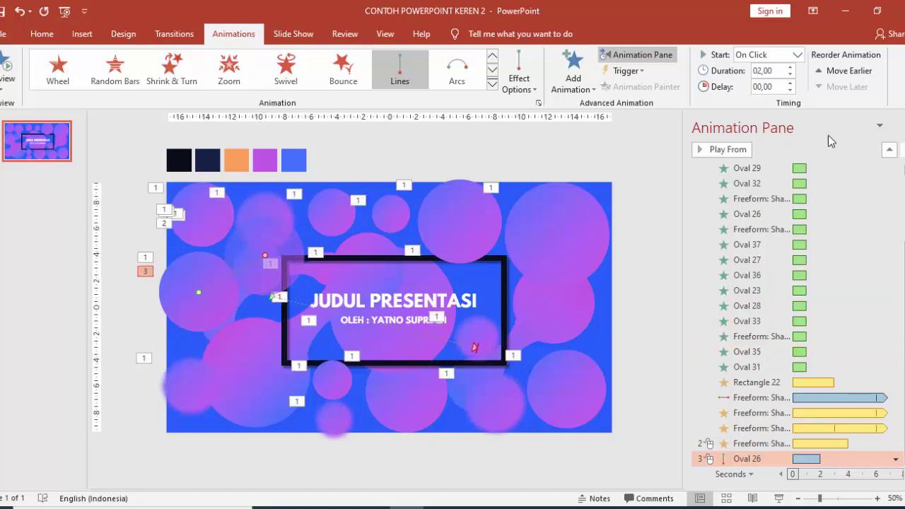
# Start Oval 26's motion With Previous and turn on Auto-reverse
pyautogui.click(798, 56)
pyautogui.click(788, 83)
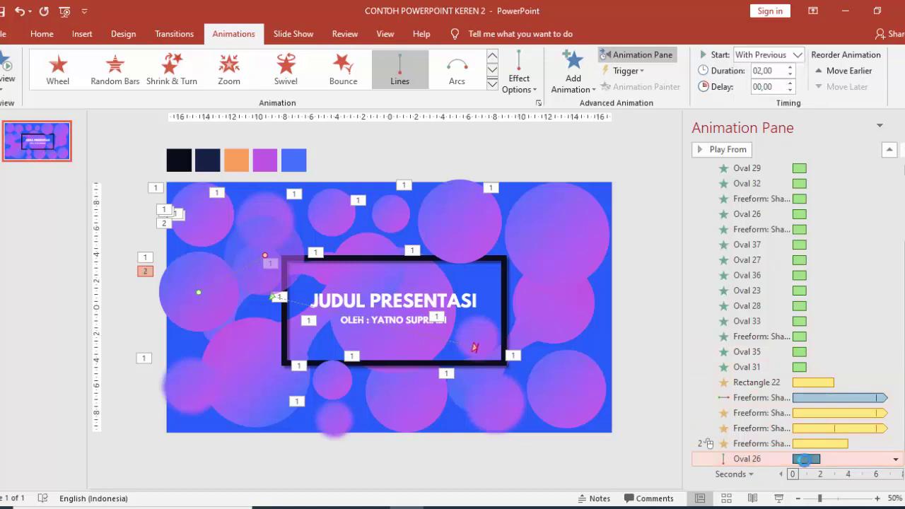
pyautogui.doubleClick(804, 459)
pyautogui.click(363, 212)
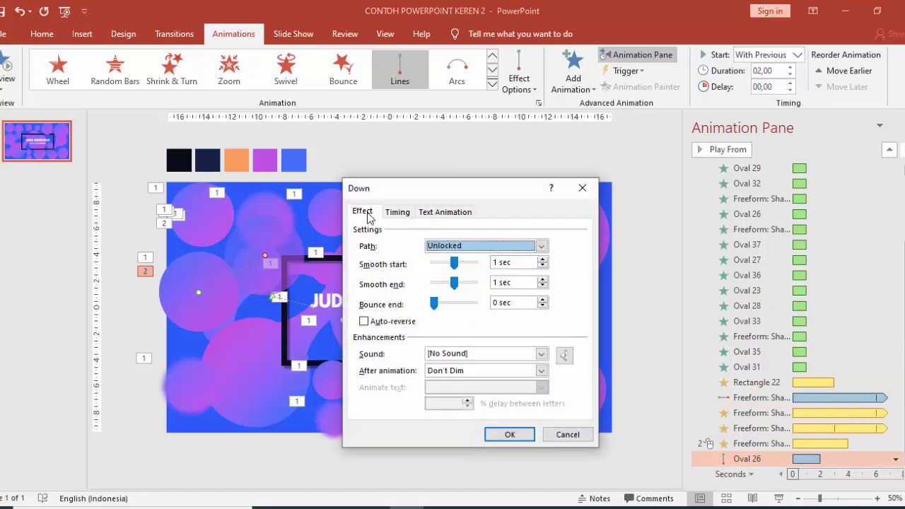
pyautogui.click(364, 322)
pyautogui.click(496, 435)
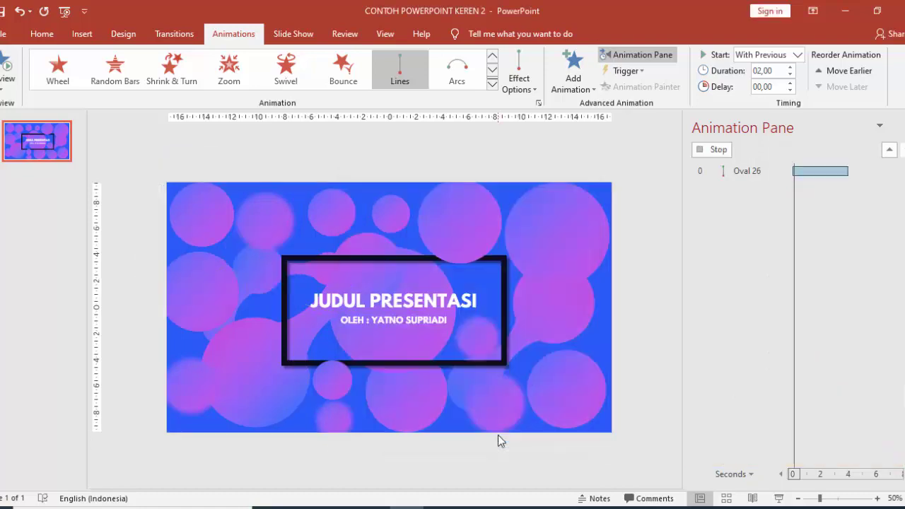
pyautogui.click(719, 149)
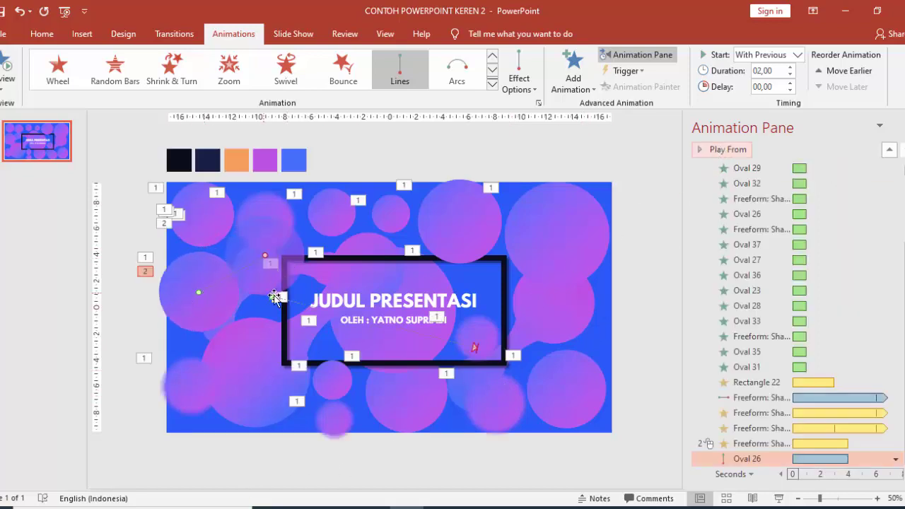
# Give Oval 24 an Arc Down motion path
pyautogui.click(206, 220)
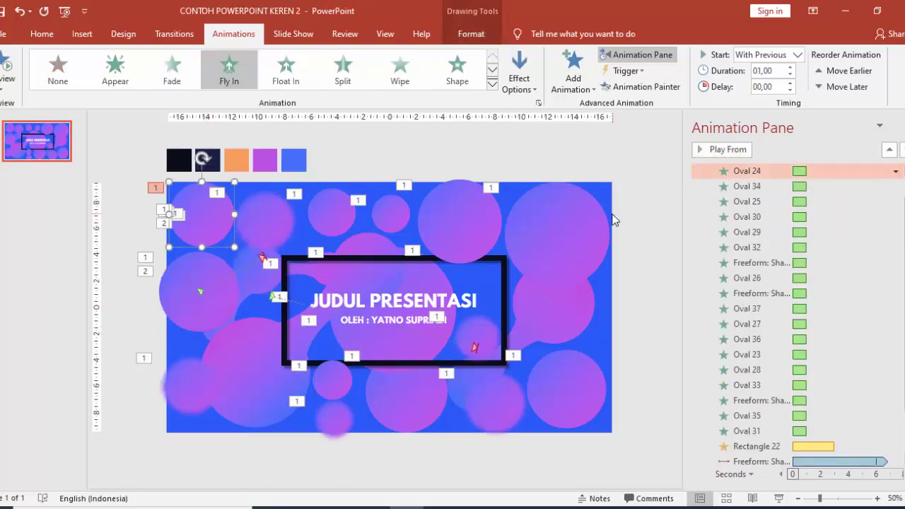
pyautogui.click(575, 78)
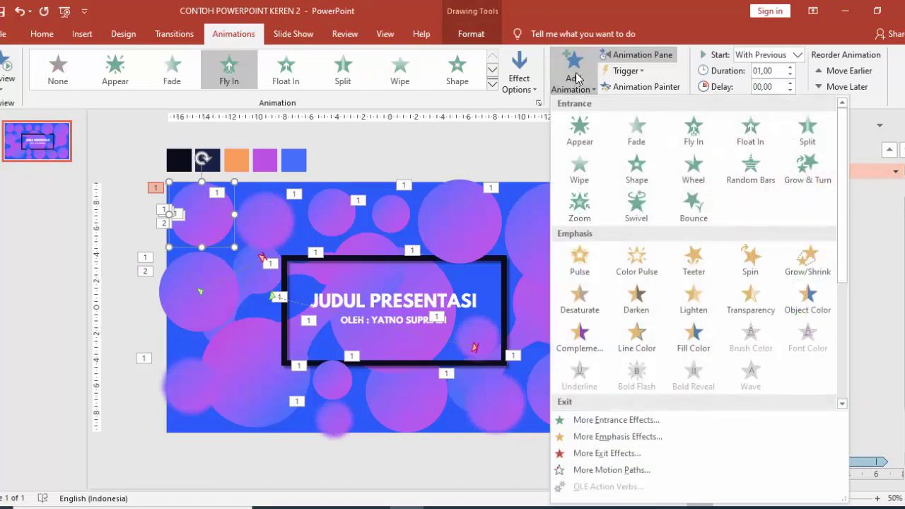
pyautogui.scroll(-5, 580, 297)
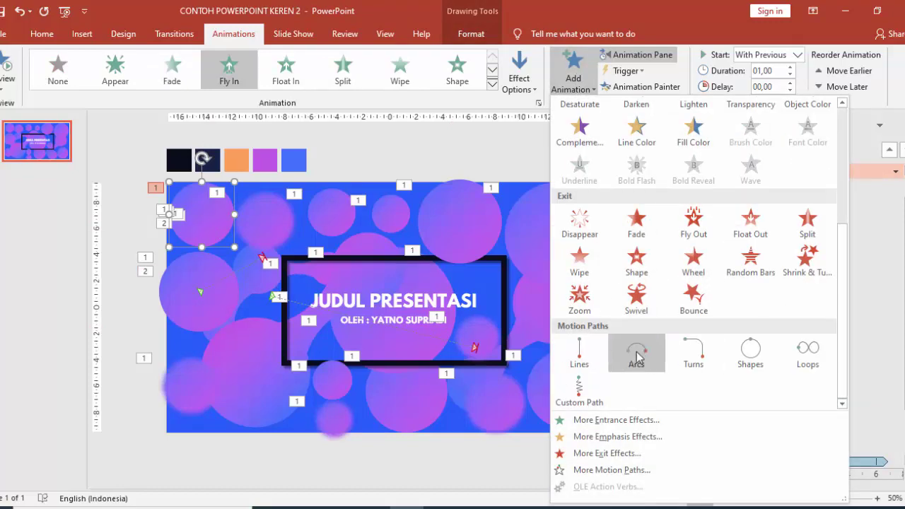
pyautogui.click(687, 352)
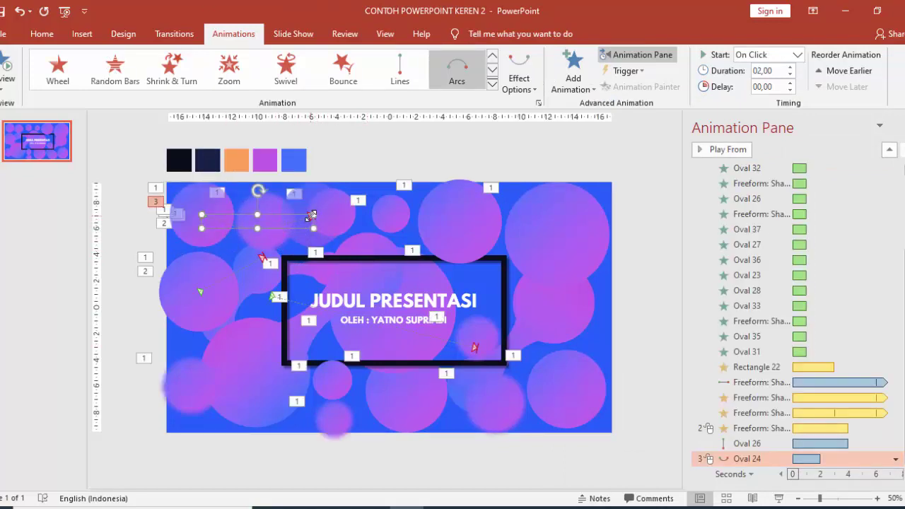
# Turn on Auto-reverse for Oval 24's arc motion
pyautogui.doubleClick(311, 215)
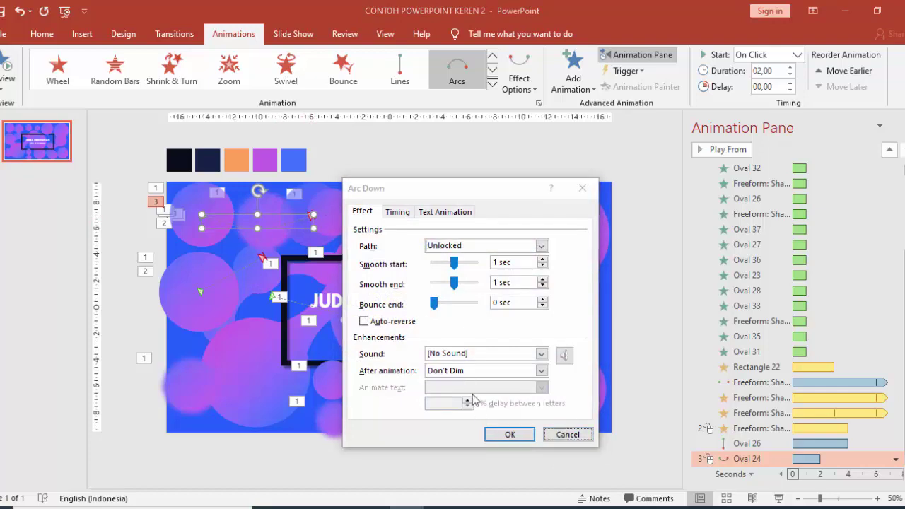
pyautogui.click(509, 434)
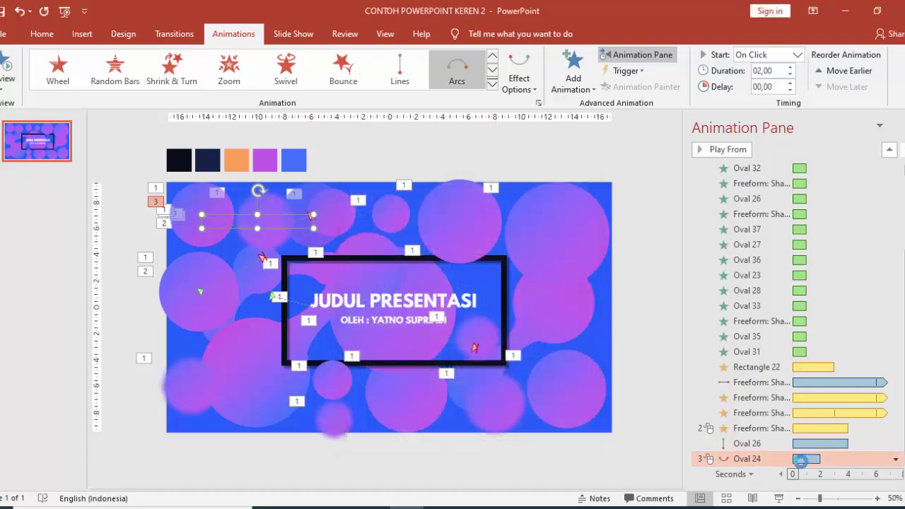
pyautogui.click(398, 211)
pyautogui.click(363, 212)
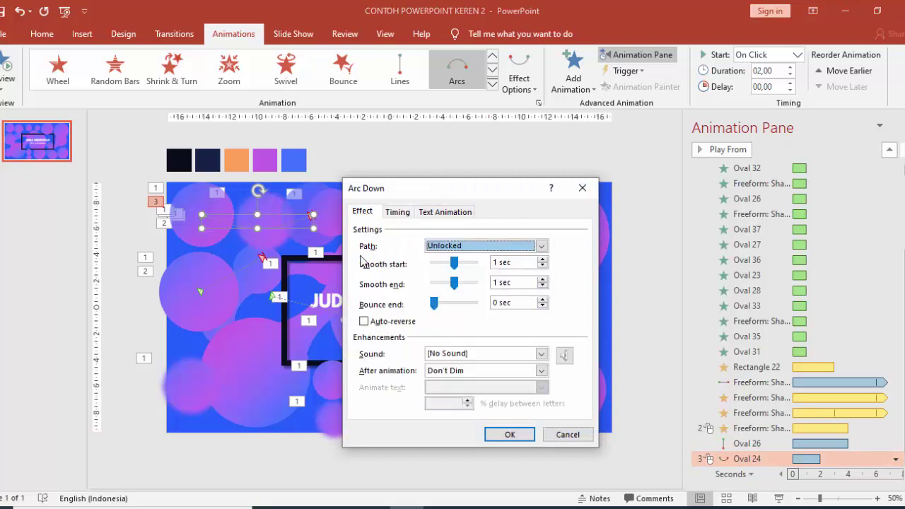
pyautogui.click(365, 322)
pyautogui.click(509, 435)
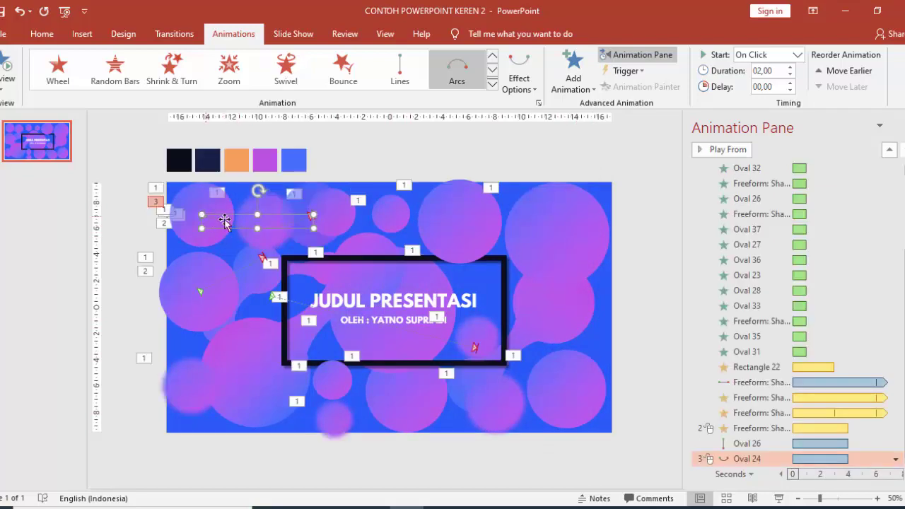
# Give Oval 29 a downward Lines motion path starting With Previous, and open its Down options
pyautogui.click(478, 232)
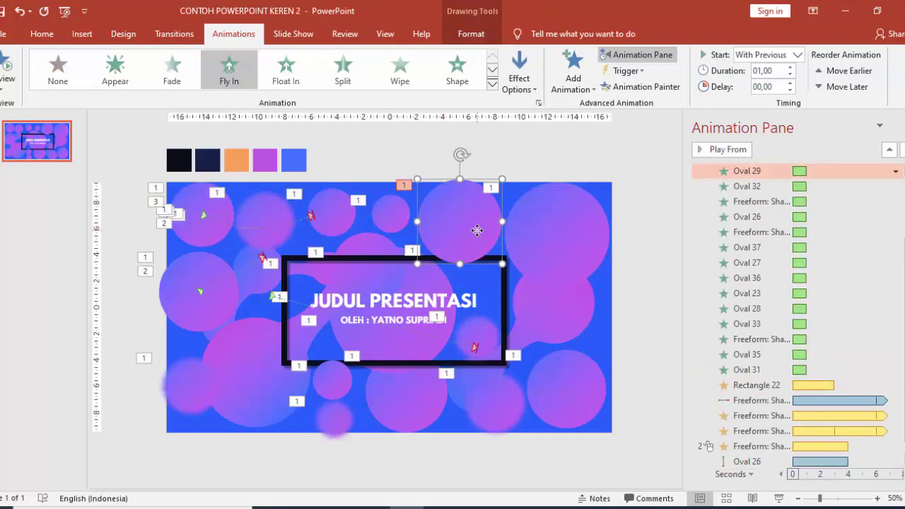
pyautogui.click(574, 83)
pyautogui.scroll(-3, 711, 309)
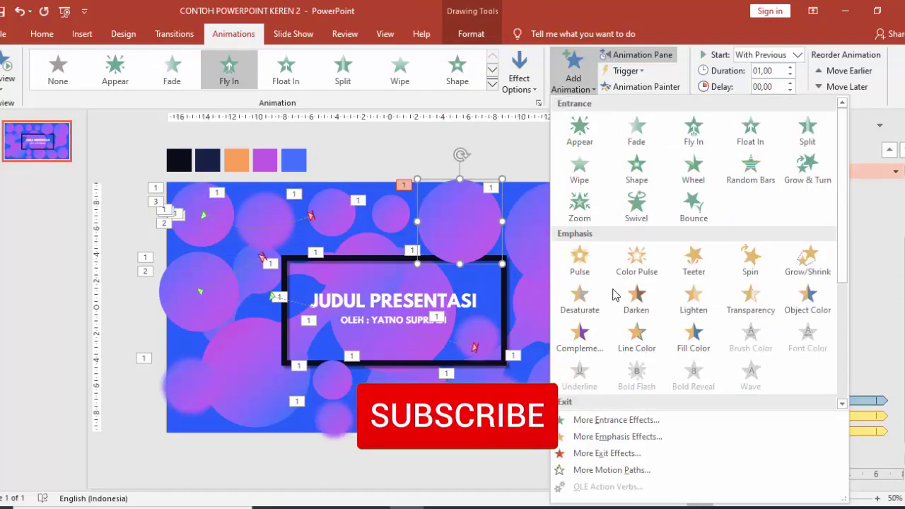
pyautogui.scroll(-2, 614, 296)
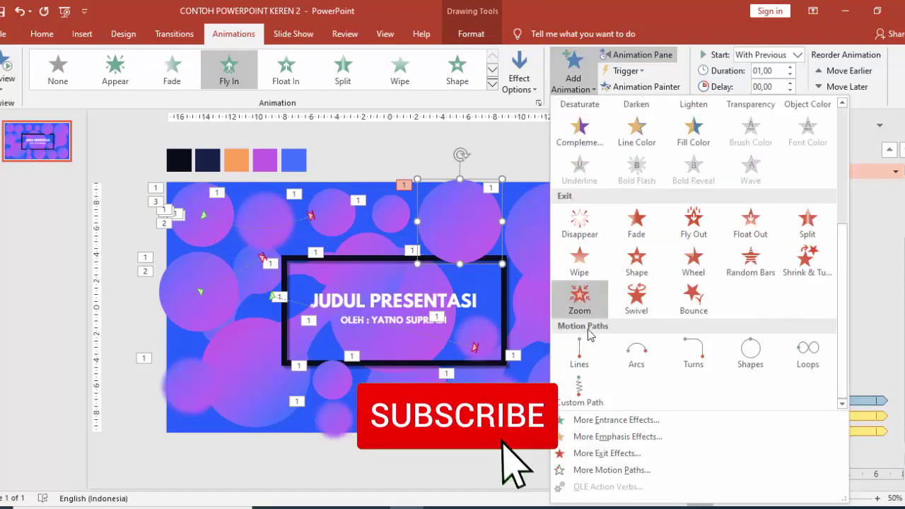
pyautogui.click(580, 348)
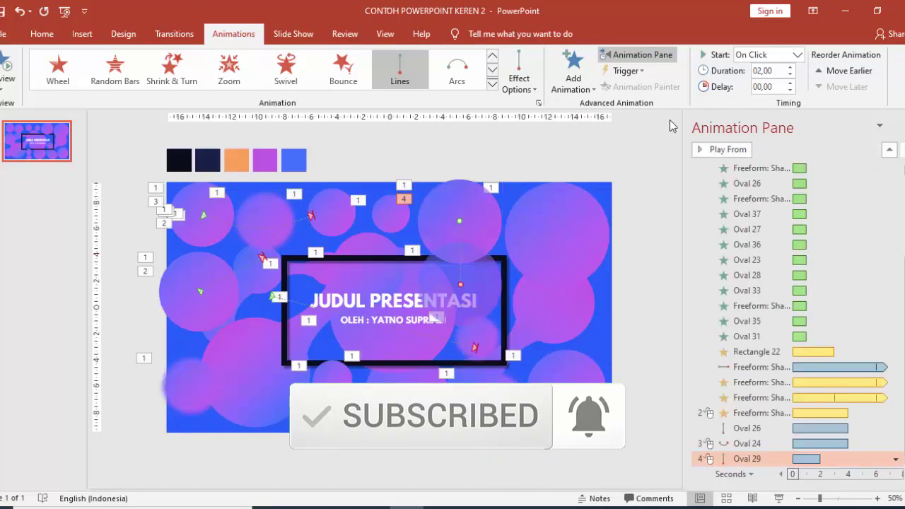
pyautogui.click(795, 55)
pyautogui.click(793, 76)
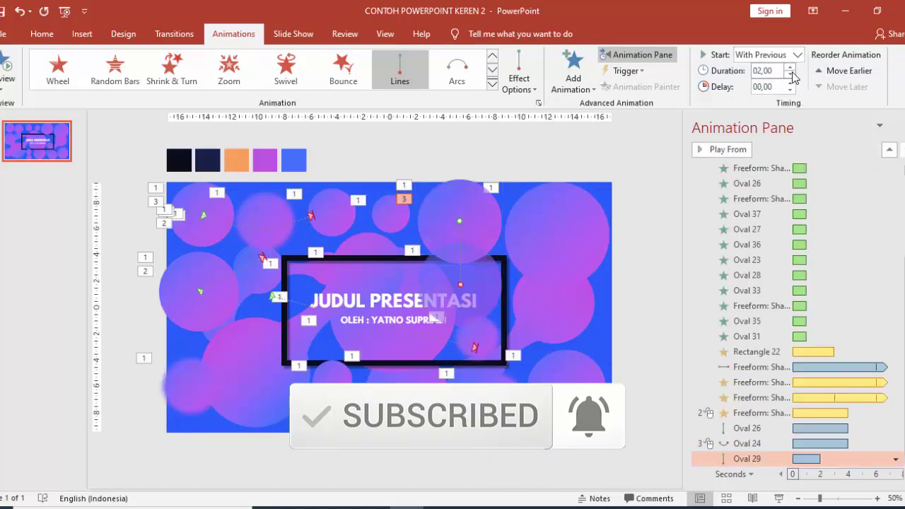
pyautogui.doubleClick(816, 459)
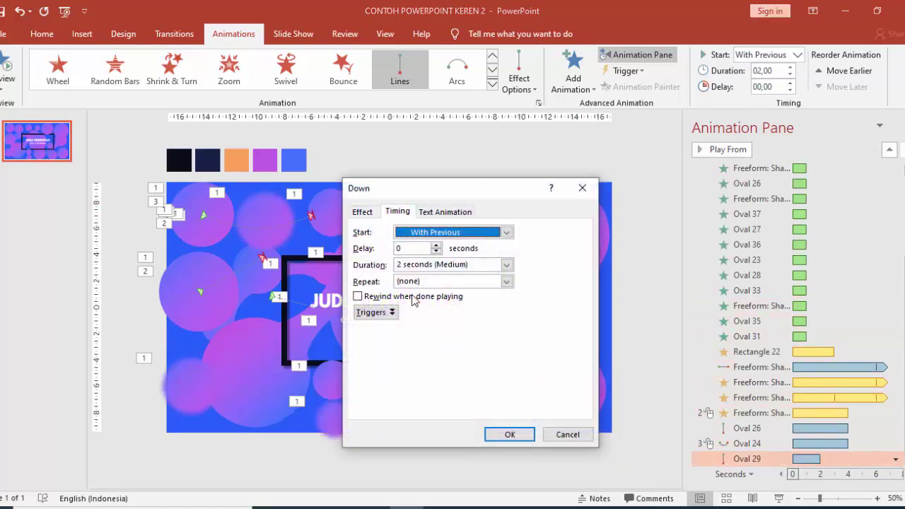
# Make Oval 29's downward path auto-reverse and repeat until the end of the slide
pyautogui.click(363, 212)
pyautogui.click(364, 322)
pyautogui.click(398, 213)
pyautogui.click(506, 281)
pyautogui.click(438, 359)
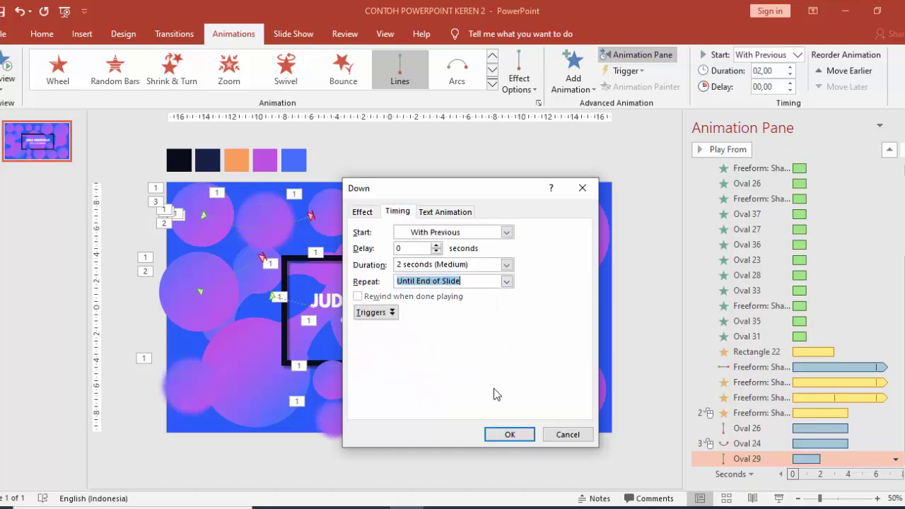
pyautogui.click(510, 435)
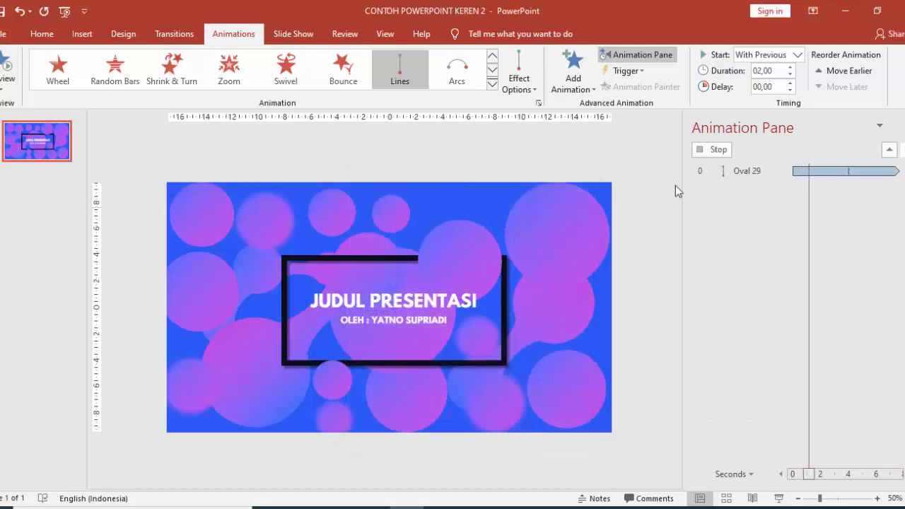
pyautogui.click(703, 148)
# Set Oval 26's path to repeat until the end of the slide
pyautogui.doubleClick(829, 429)
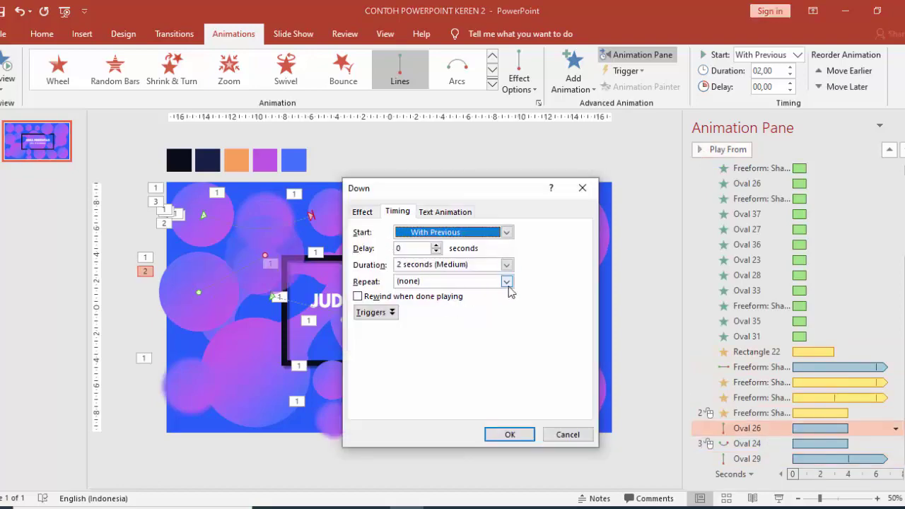
pyautogui.click(507, 281)
pyautogui.click(425, 357)
pyautogui.click(506, 433)
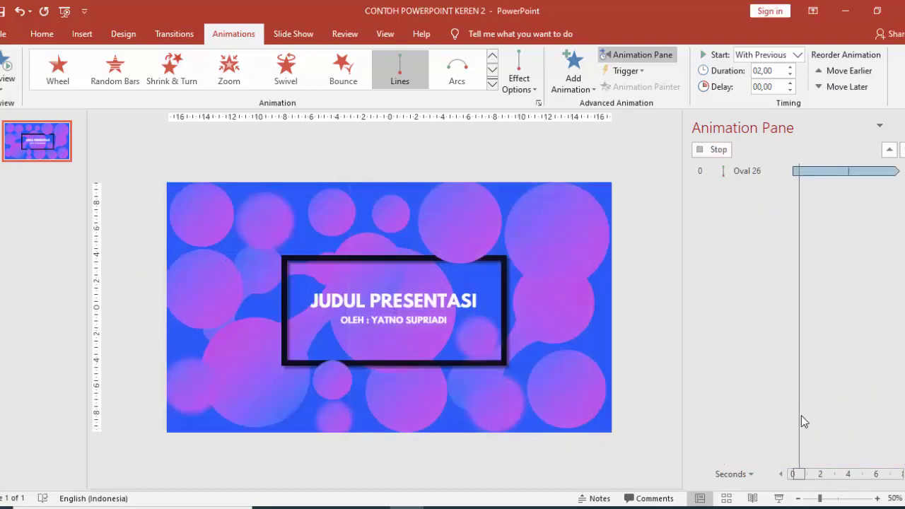
# Make the Freeform shape's Grow/Shrink pulse repeat until the end of the slide
pyautogui.click(812, 440)
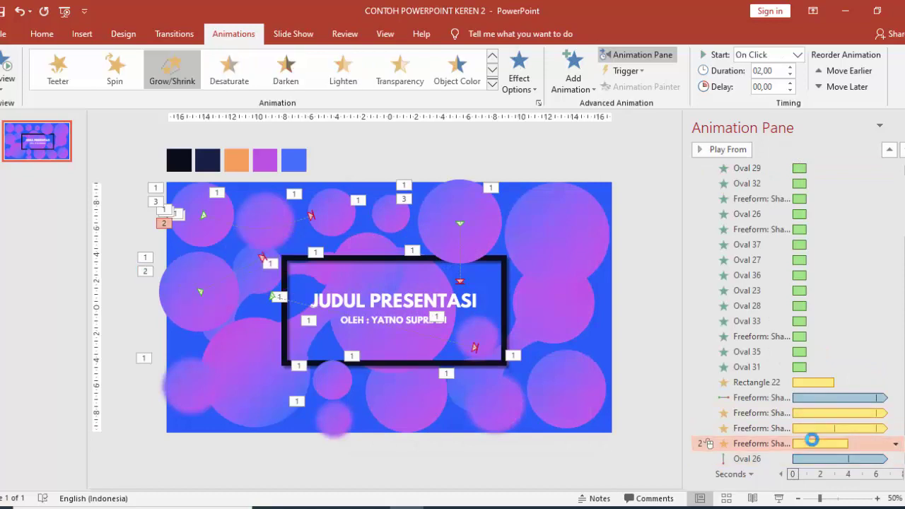
pyautogui.doubleClick(811, 440)
pyautogui.click(507, 281)
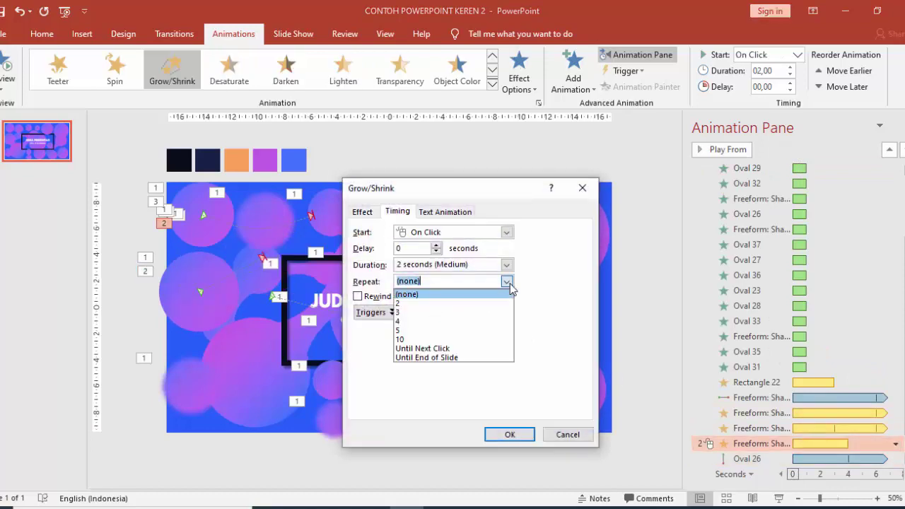
pyautogui.click(428, 358)
pyautogui.click(510, 435)
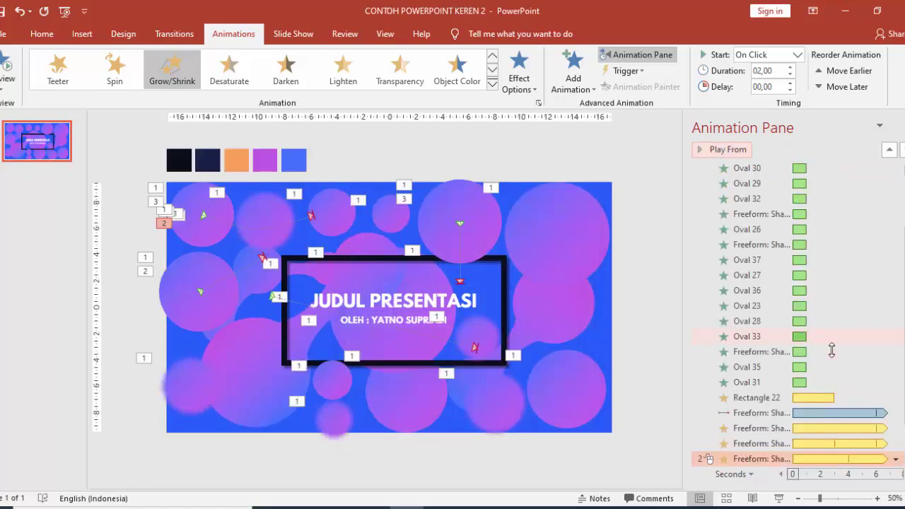
# Make Rectangle 22's Grow/Shrink frame pulse repeat until the end of the slide
pyautogui.scroll(-1, 831, 351)
pyautogui.doubleClick(842, 351)
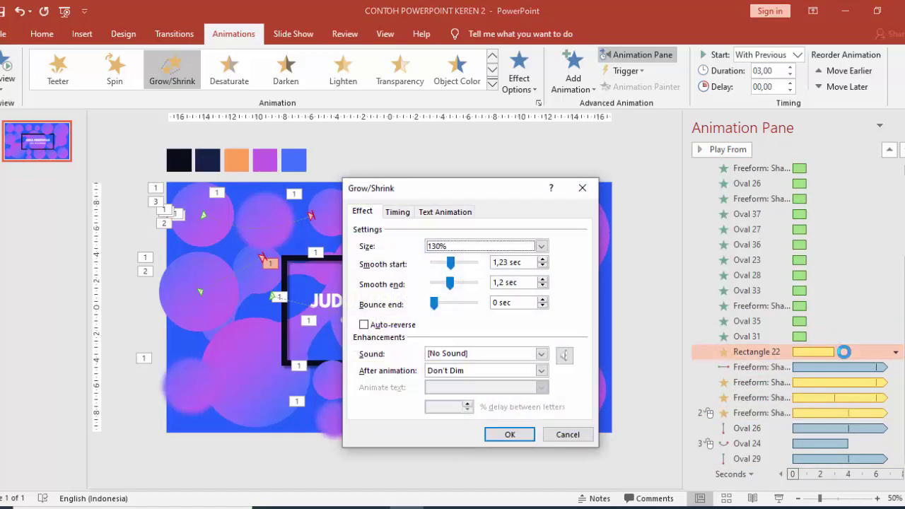
pyautogui.click(409, 219)
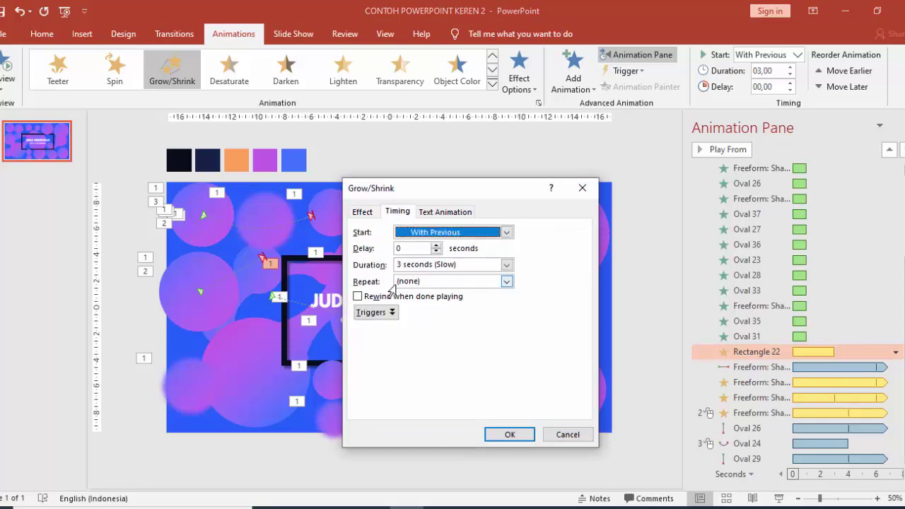
pyautogui.click(506, 281)
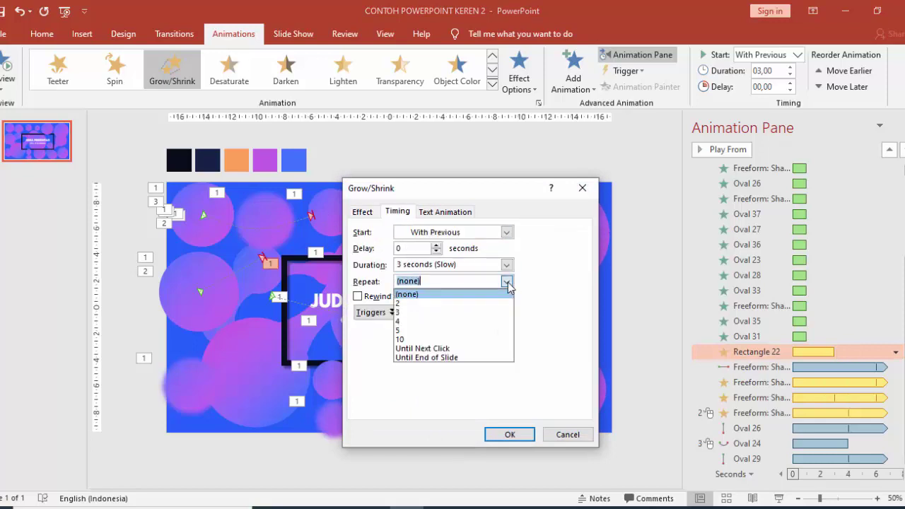
pyautogui.click(438, 356)
pyautogui.click(362, 216)
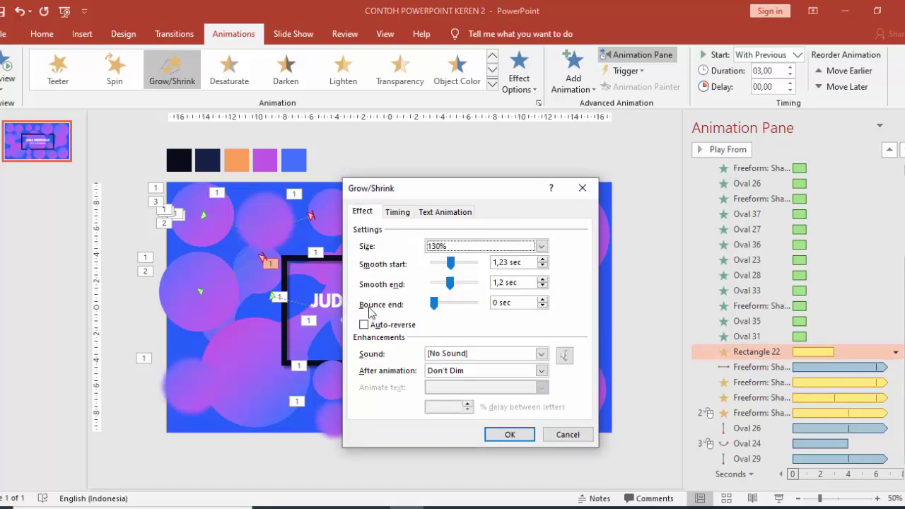
pyautogui.click(510, 434)
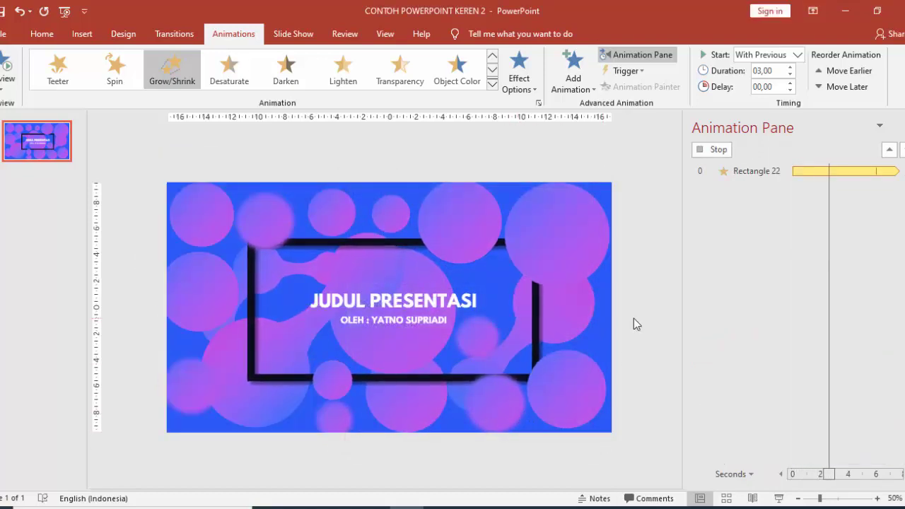
pyautogui.click(718, 149)
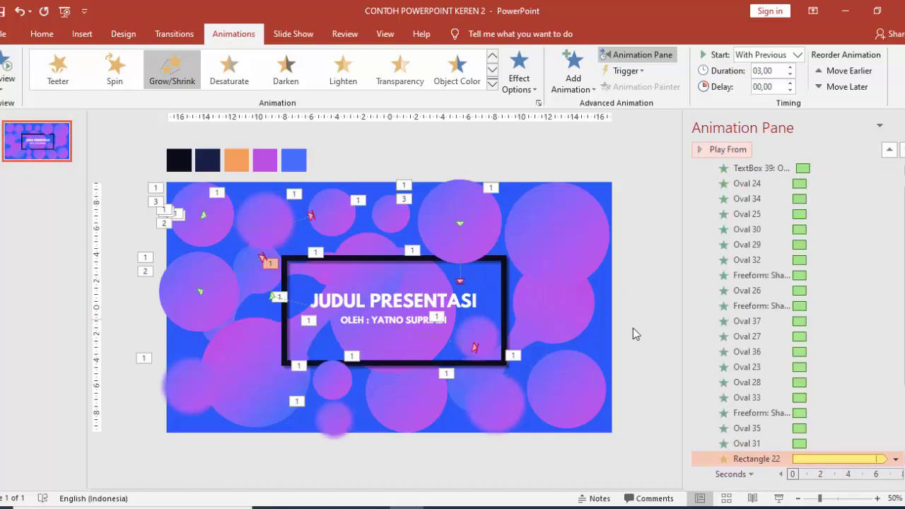
# Make Oval 24's Arc Down path repeat until the end of the slide
pyautogui.scroll(-3, 842, 394)
pyautogui.doubleClick(820, 443)
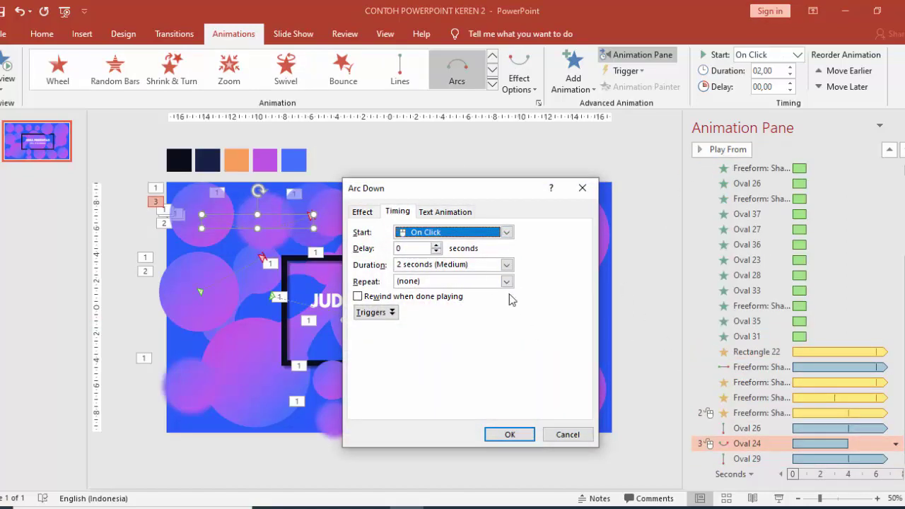
pyautogui.click(507, 281)
pyautogui.click(457, 366)
pyautogui.click(362, 212)
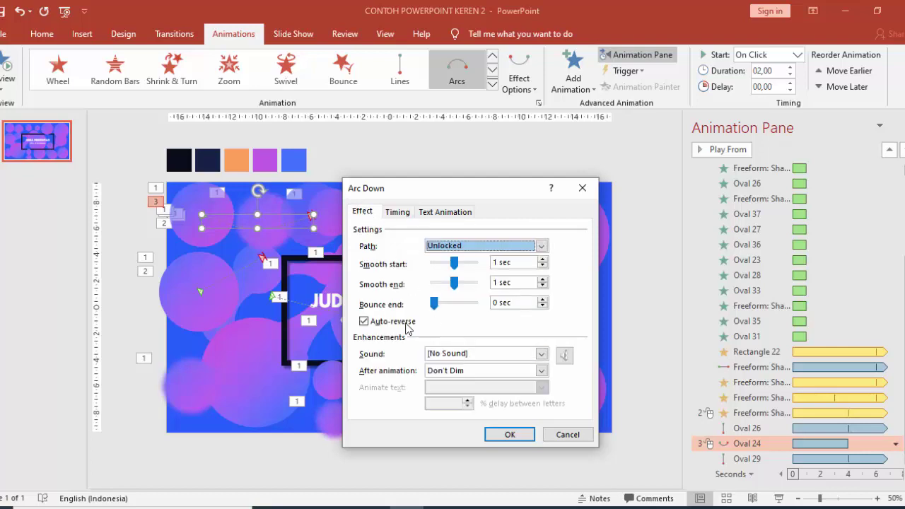
pyautogui.click(546, 436)
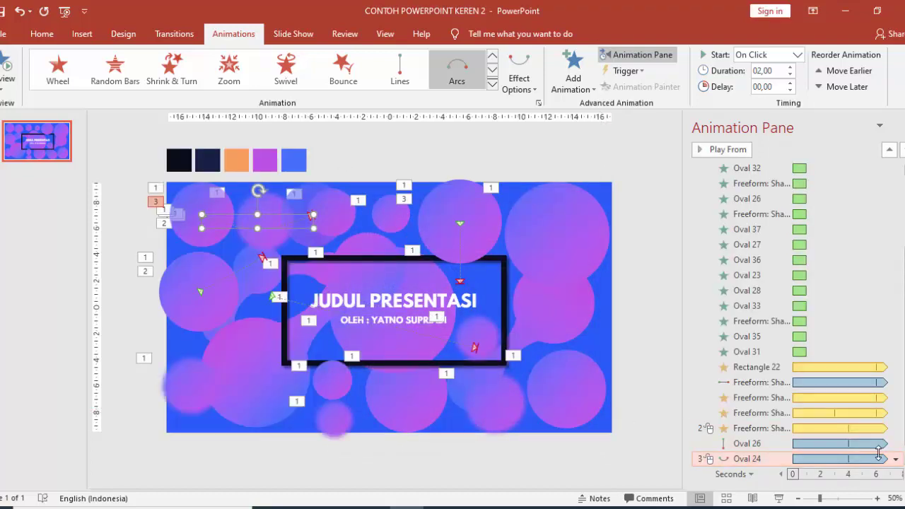
pyautogui.click(542, 235)
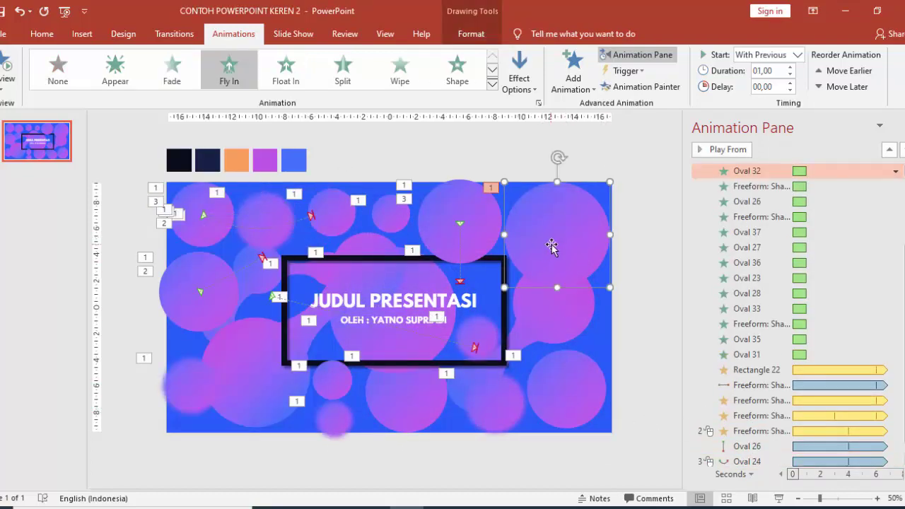
# Give Oval 32 a downward Lines motion path, pulling its end point left toward the title
pyautogui.click(574, 79)
pyautogui.scroll(-5, 586, 283)
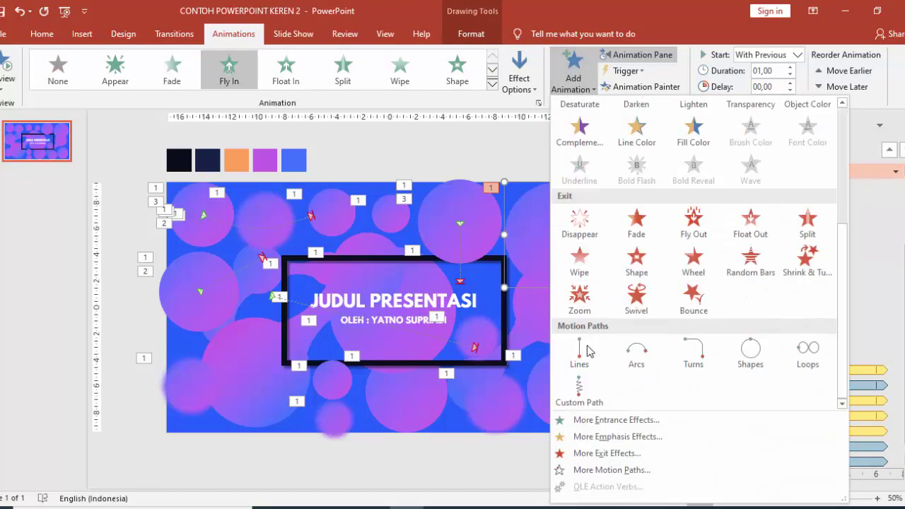
pyautogui.click(584, 348)
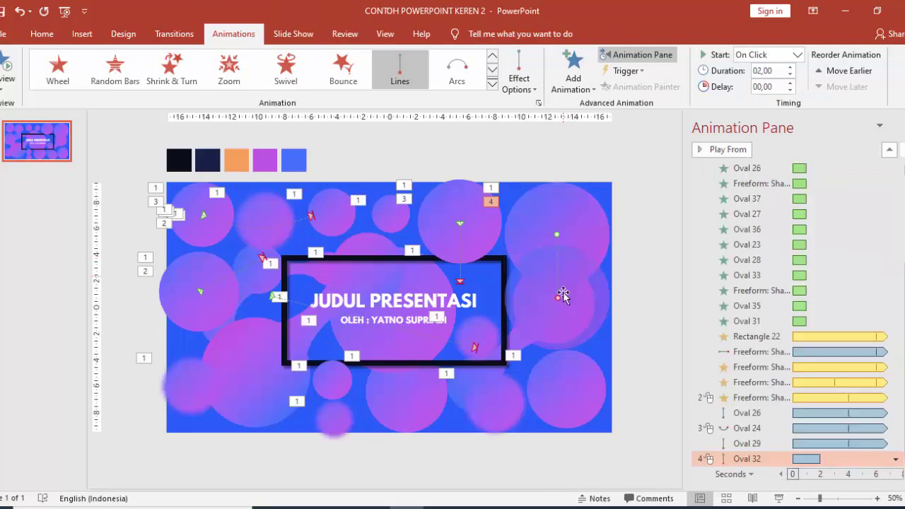
pyautogui.moveTo(557, 298); pyautogui.dragTo(502, 306)
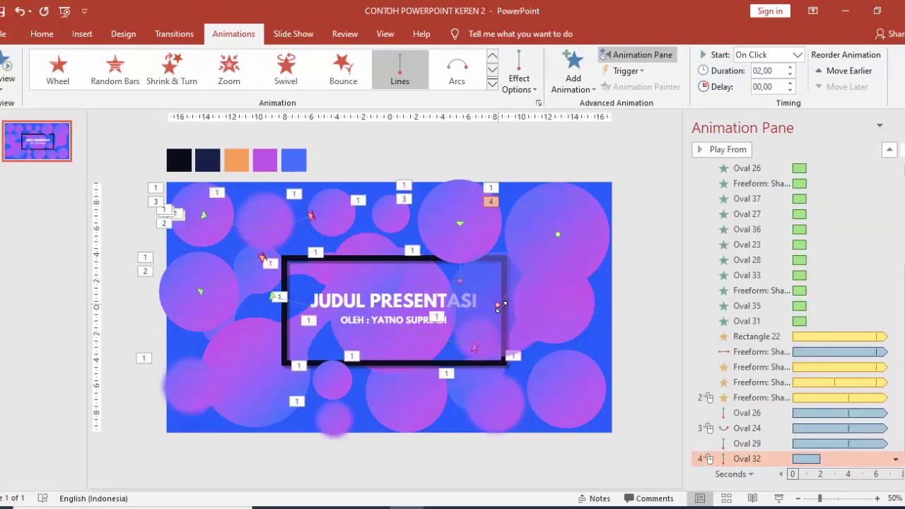
# Set Oval 32's line path to repeat until the end of the slide and auto-reverse
pyautogui.doubleClick(807, 459)
pyautogui.click(507, 281)
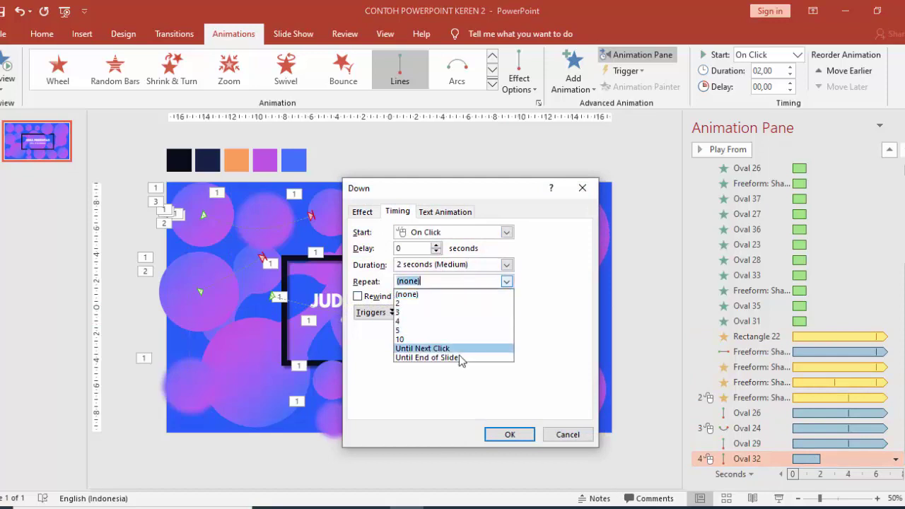
pyautogui.click(431, 359)
pyautogui.click(362, 212)
pyautogui.click(391, 324)
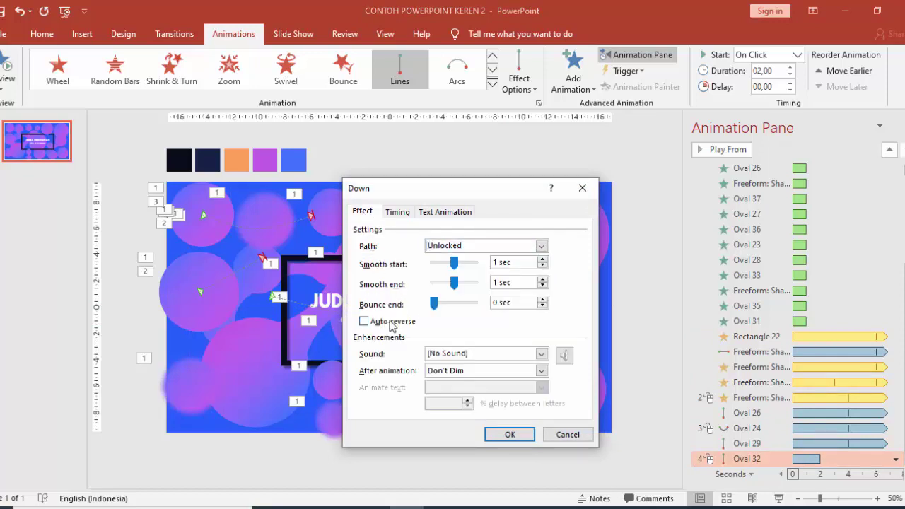
pyautogui.click(523, 435)
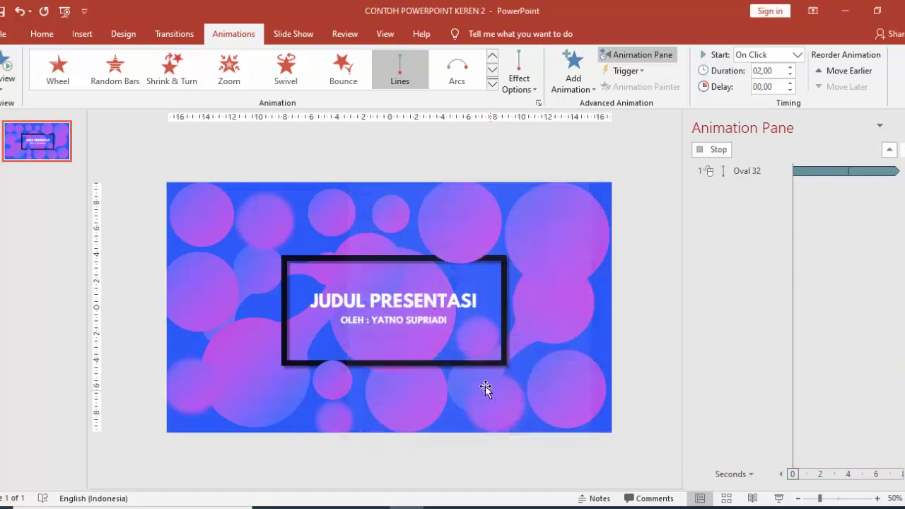
pyautogui.click(718, 151)
pyautogui.click(574, 78)
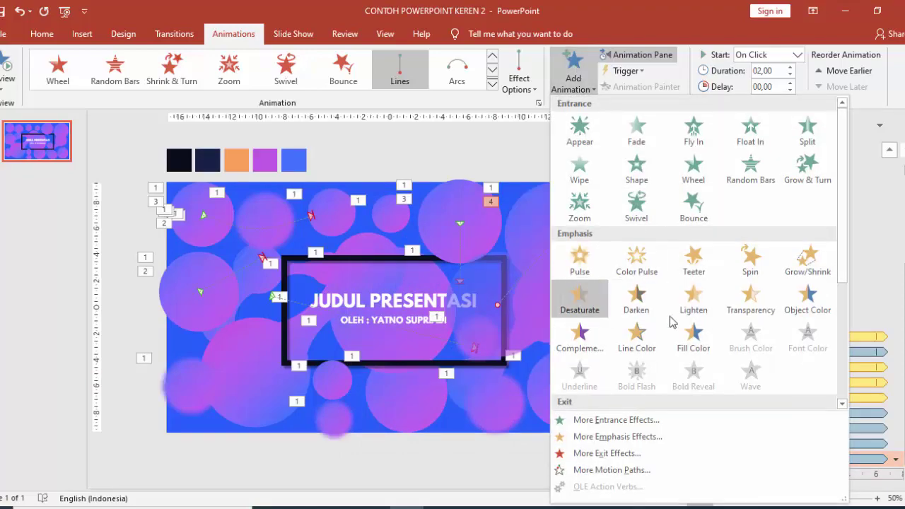
# Add a Grow/Shrink pulse to Oval 32 starting With Previous after a 2,75 s delay
pyautogui.click(808, 262)
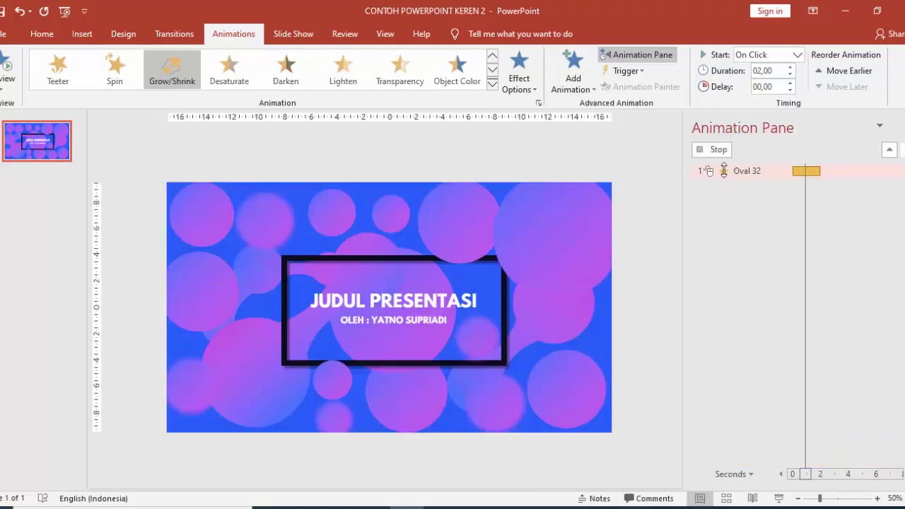
pyautogui.click(720, 150)
pyautogui.click(797, 54)
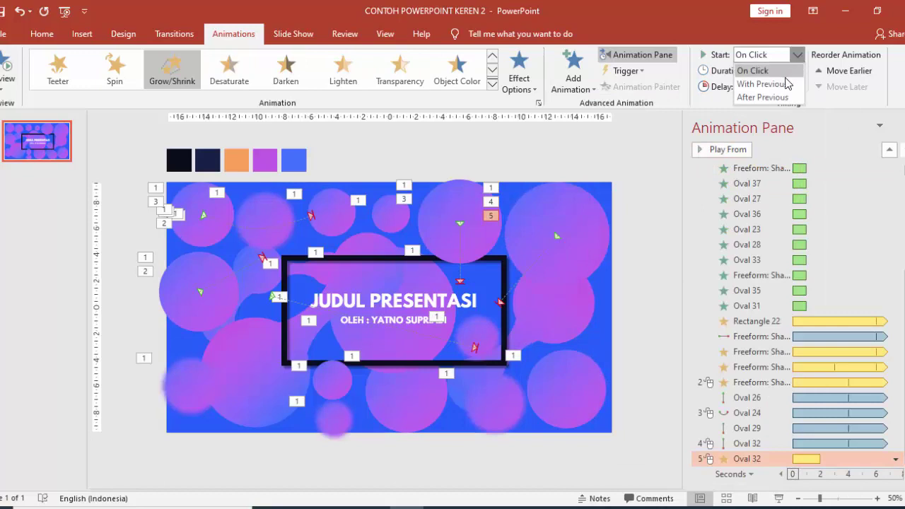
pyautogui.click(787, 84)
pyautogui.write('02,75')
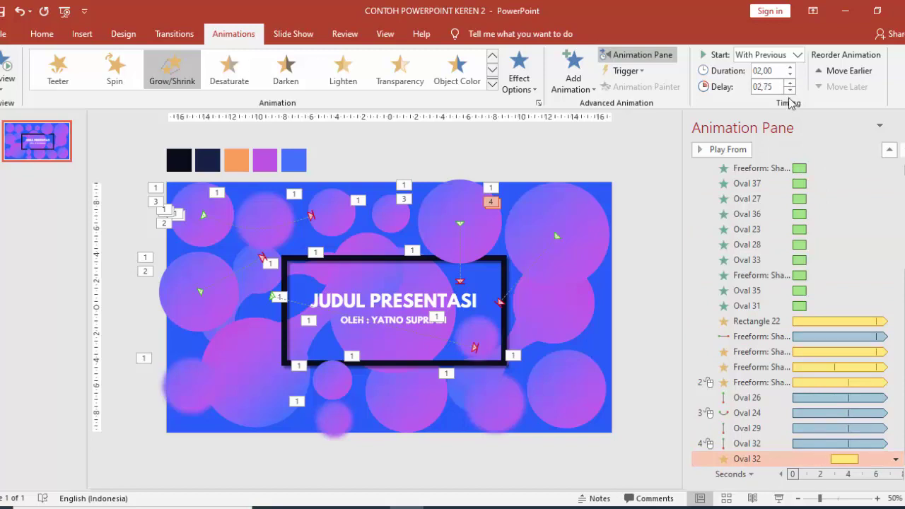
# Make Oval 32's Grow/Shrink pulse auto-reverse and repeat until the end of the slide
pyautogui.doubleClick(848, 461)
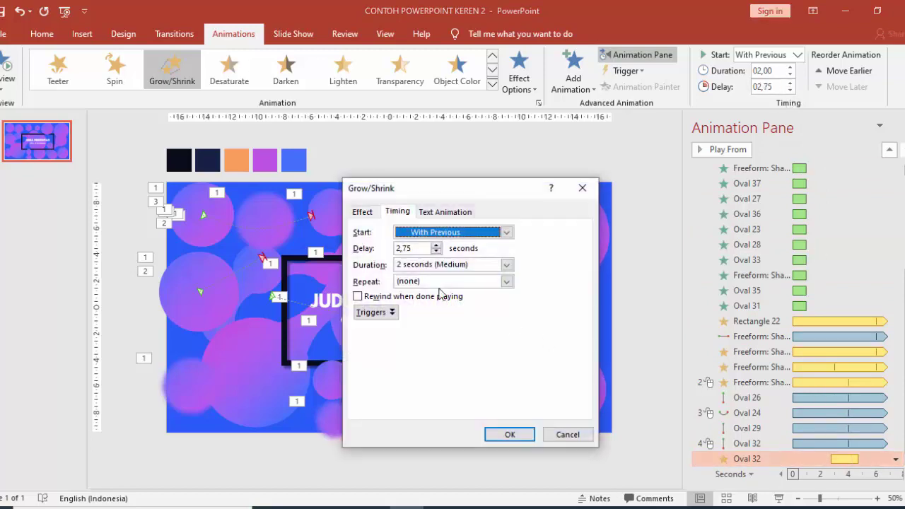
pyautogui.click(366, 217)
pyautogui.click(387, 327)
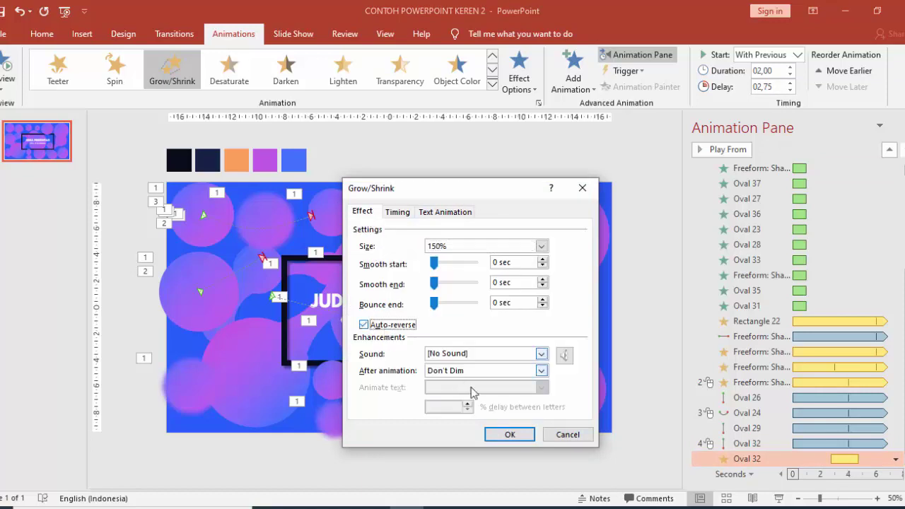
pyautogui.click(408, 215)
pyautogui.click(494, 280)
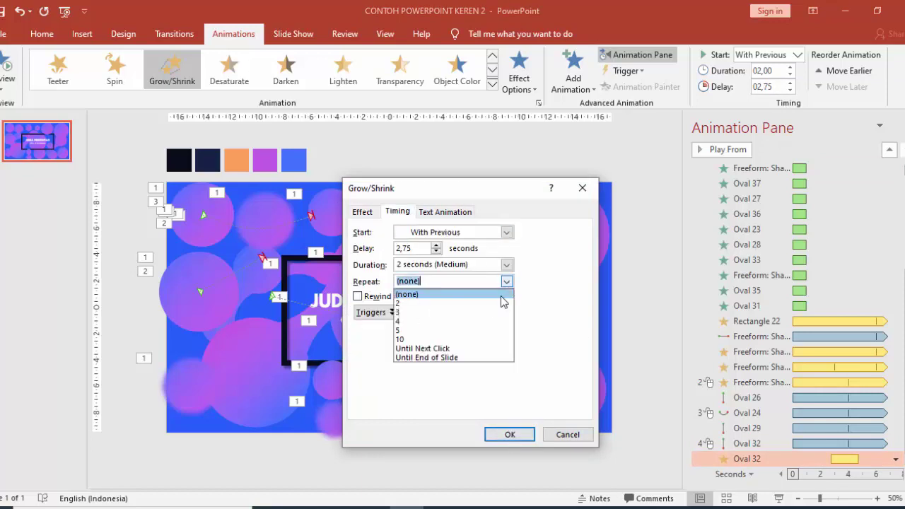
pyautogui.click(466, 358)
pyautogui.click(499, 435)
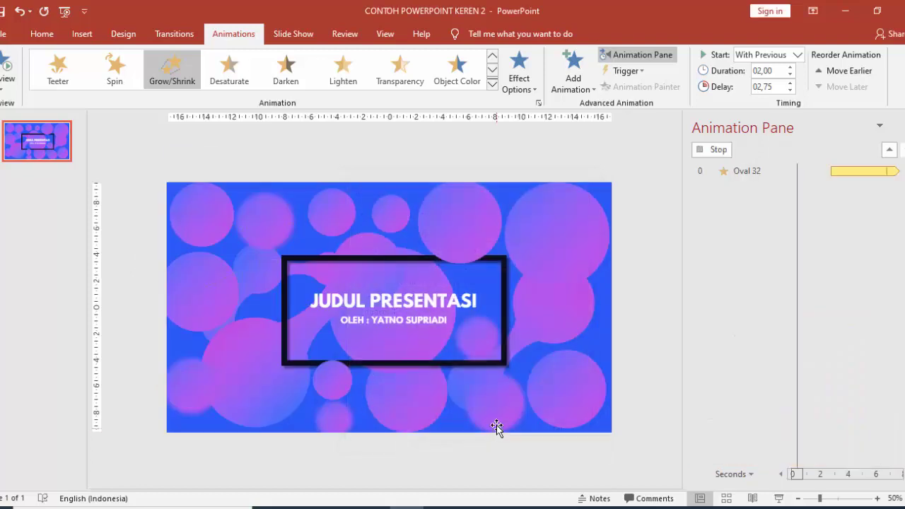
pyautogui.click(718, 151)
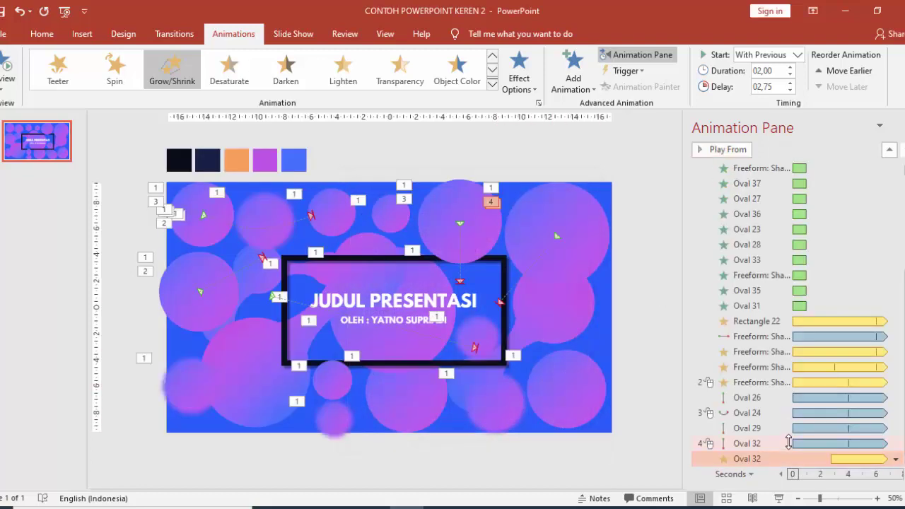
# Preview the slide's animations starting from Oval 32's line path
pyautogui.click(788, 444)
pyautogui.click(728, 149)
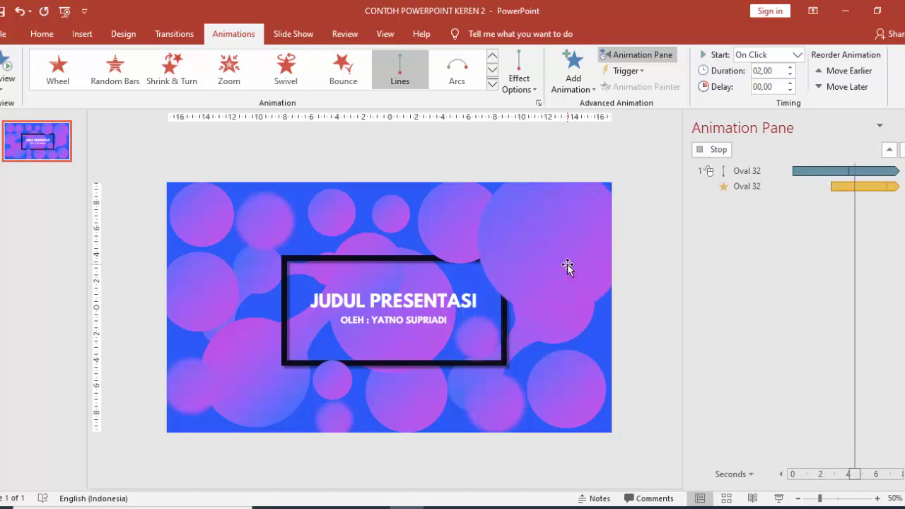
pyautogui.click(720, 147)
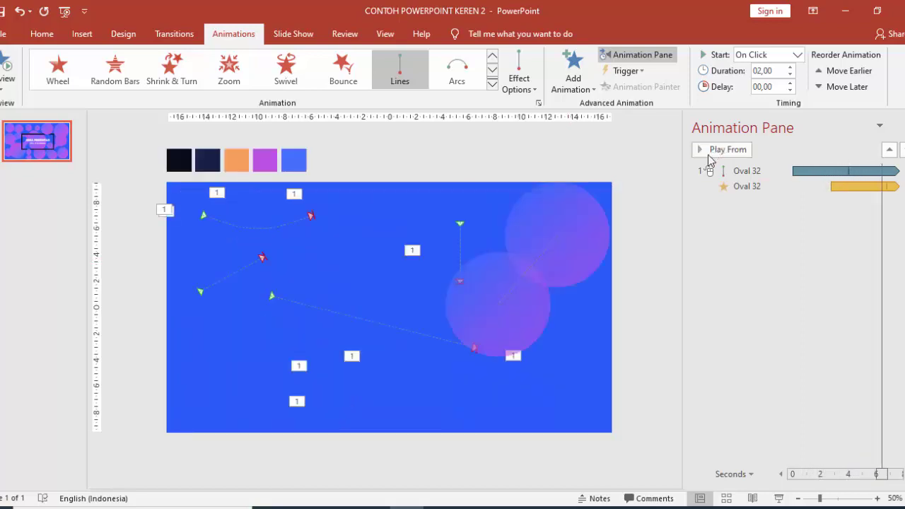
pyautogui.click(571, 327)
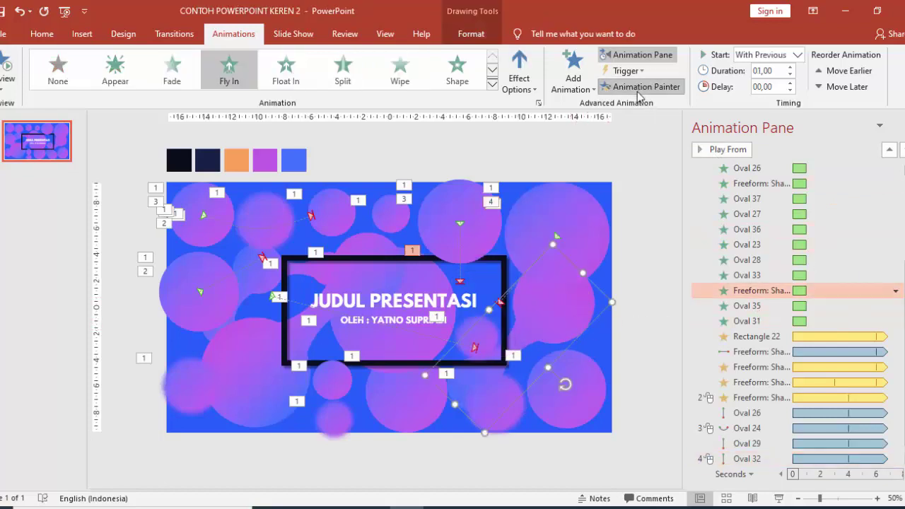
# Give the right-hand freeform shape a Lines motion path running to the left
pyautogui.click(574, 74)
pyautogui.scroll(-3, 622, 347)
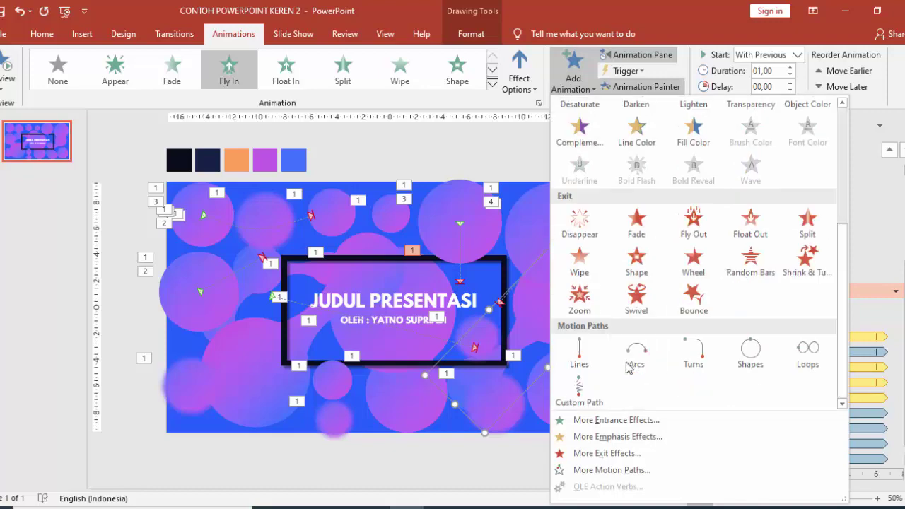
pyautogui.click(576, 350)
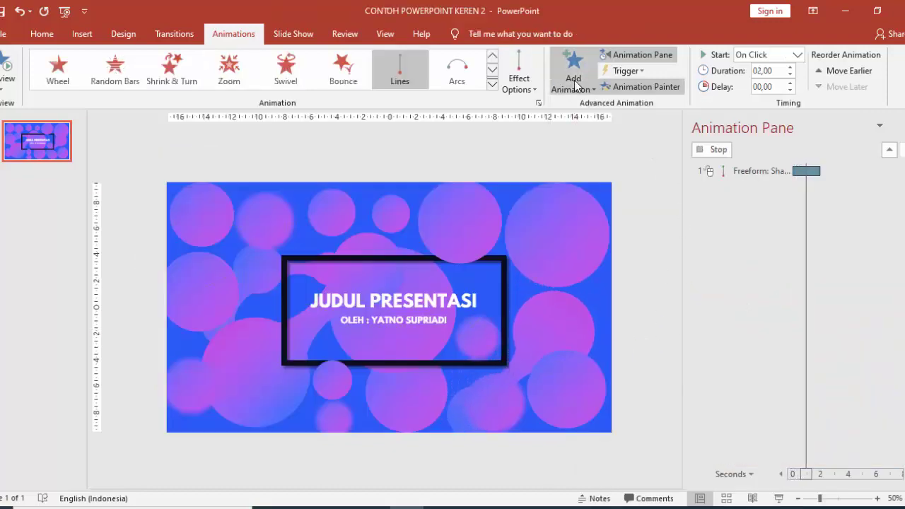
pyautogui.click(520, 83)
pyautogui.click(526, 155)
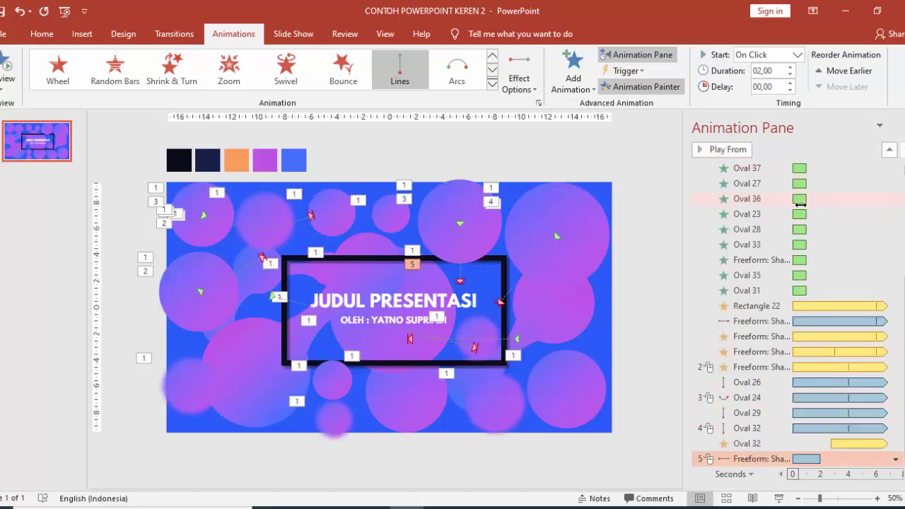
# Set the freeform's leftward path to repeat until the end of the slide and auto-reverse
pyautogui.doubleClick(811, 460)
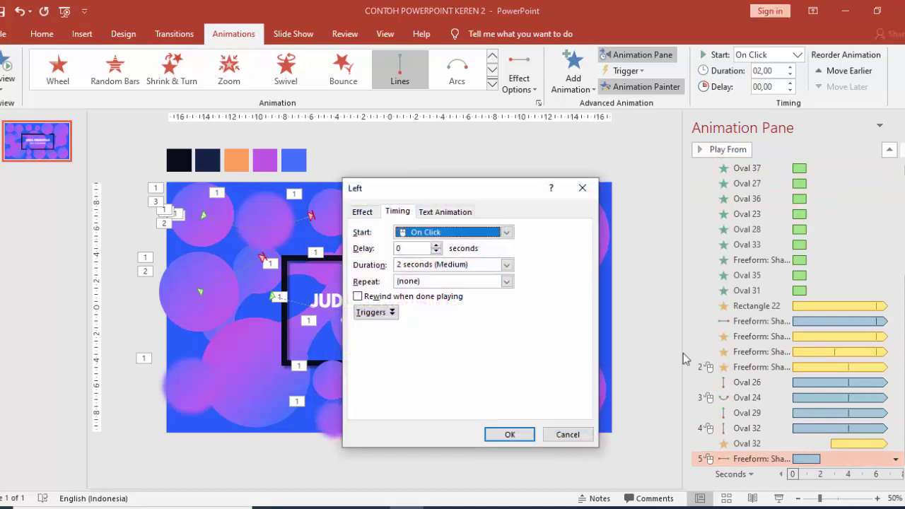
pyautogui.click(507, 281)
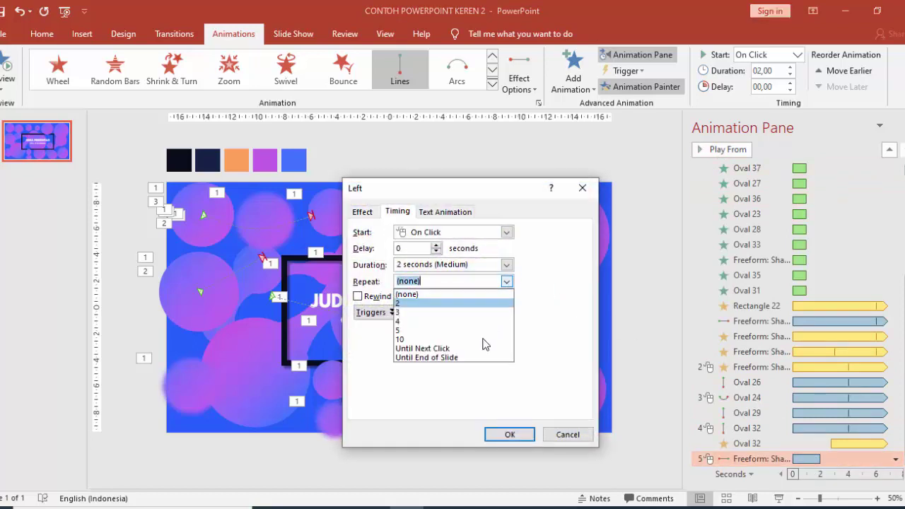
pyautogui.click(460, 359)
pyautogui.click(362, 212)
pyautogui.click(393, 324)
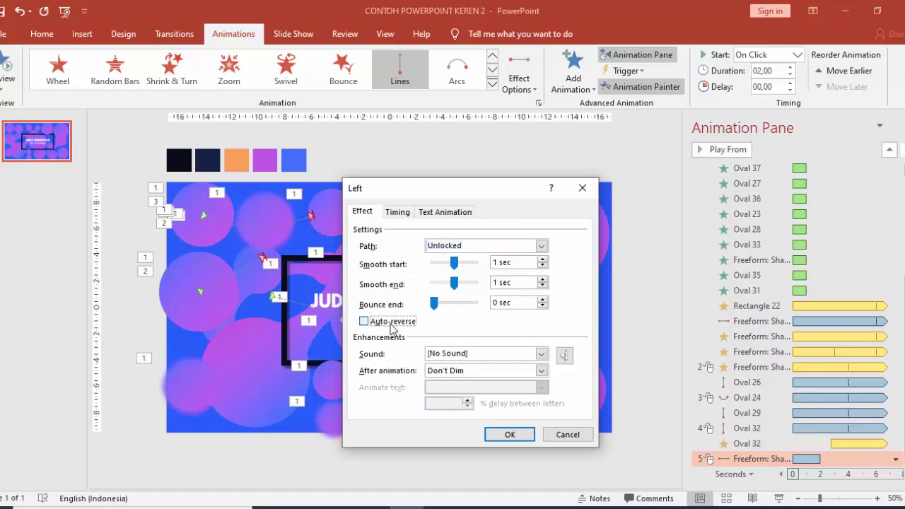
pyautogui.click(506, 436)
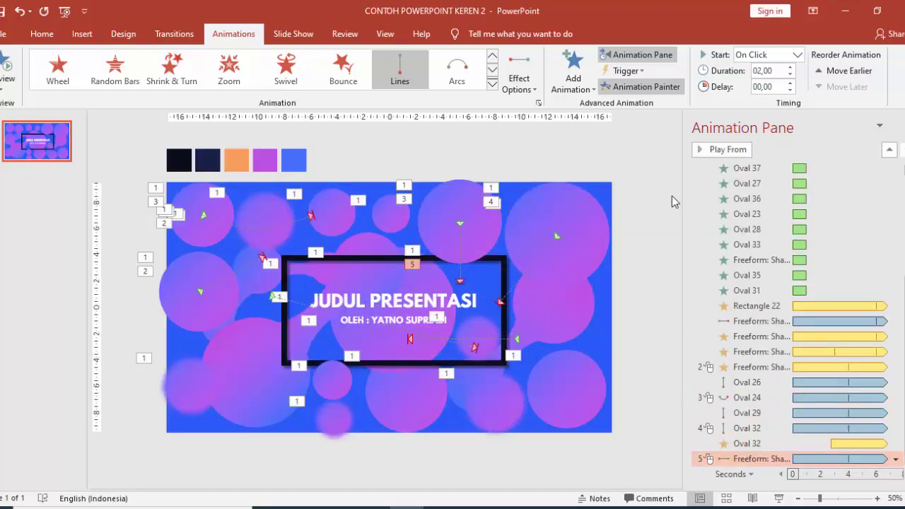
# Add a Grow/Shrink pulse to the freeform, starting With Previous after a 1,30 s delay
pyautogui.click(574, 71)
pyautogui.click(810, 263)
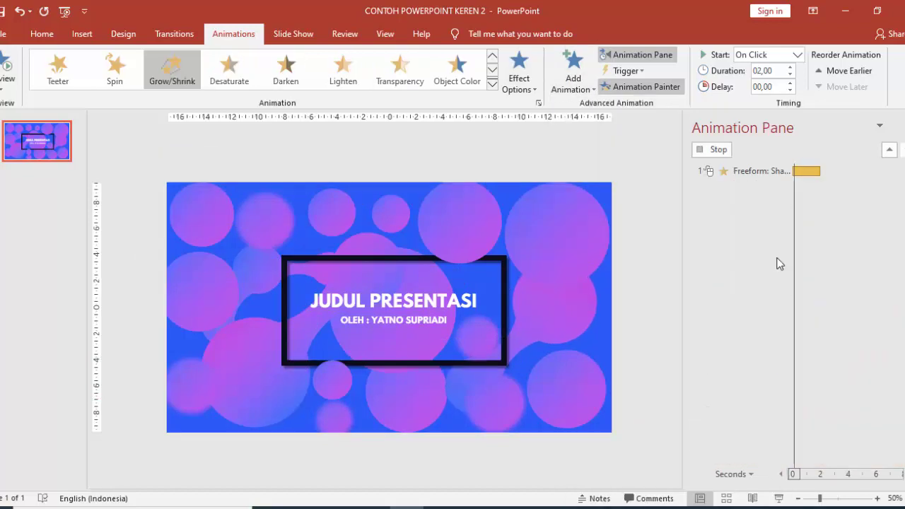
pyautogui.click(715, 149)
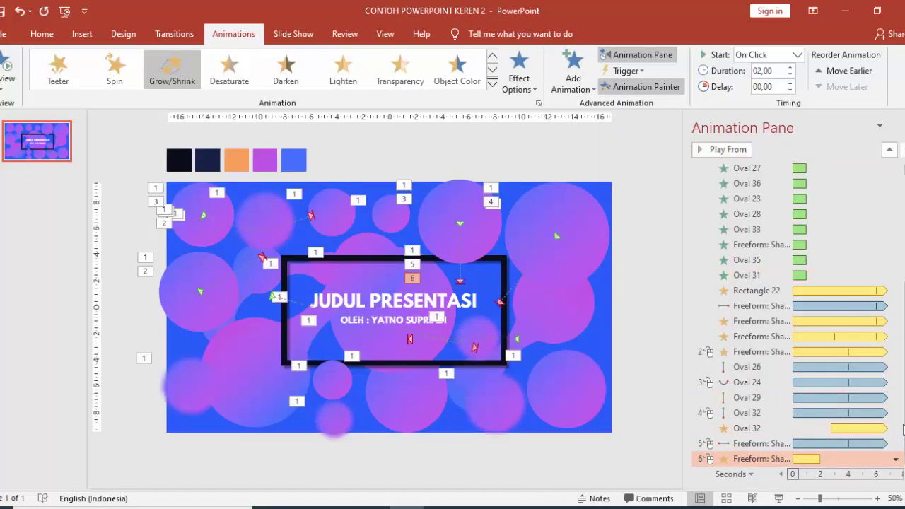
pyautogui.click(797, 55)
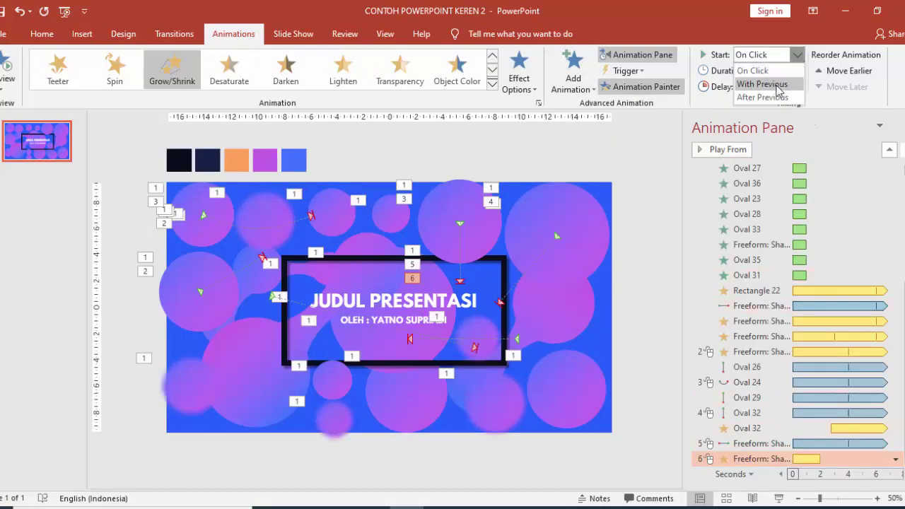
pyautogui.click(778, 85)
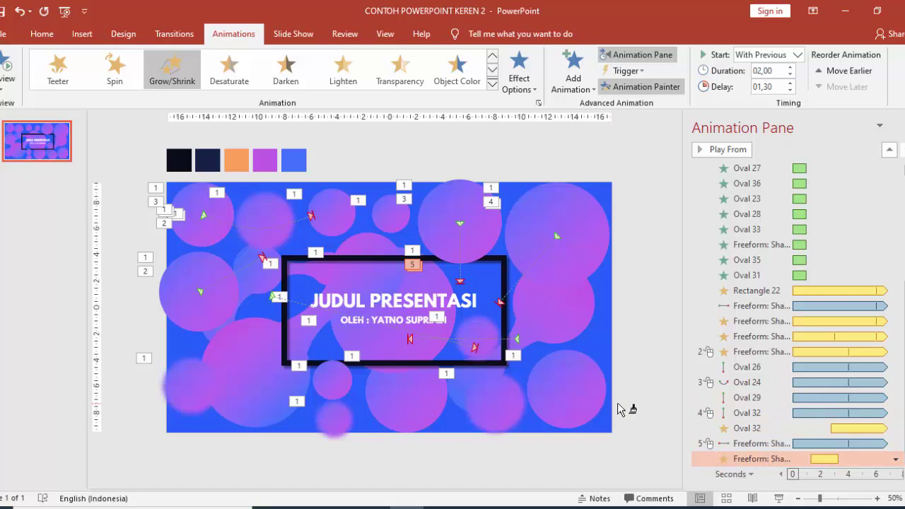
# Give Oval 31 a Grow/Shrink pulse starting With Previous after about 1 second
pyautogui.click(585, 397)
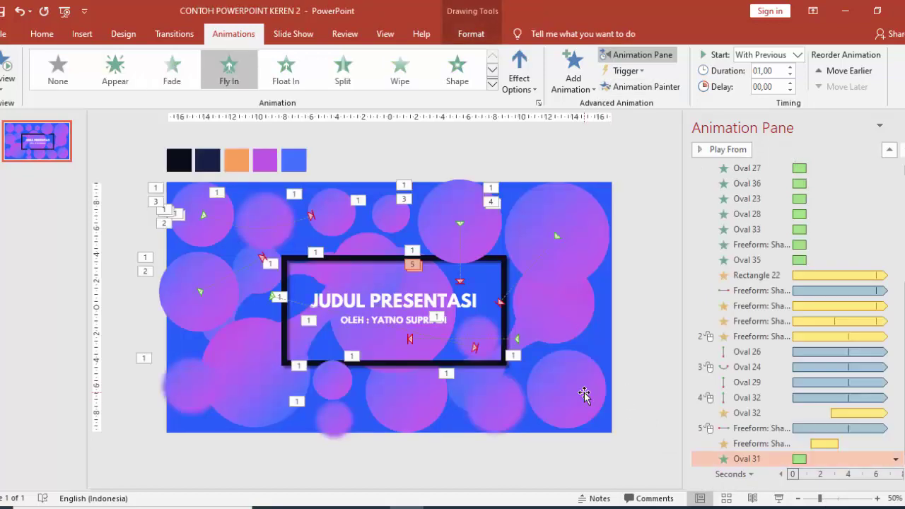
pyautogui.hotkey('ctrl', 'z')
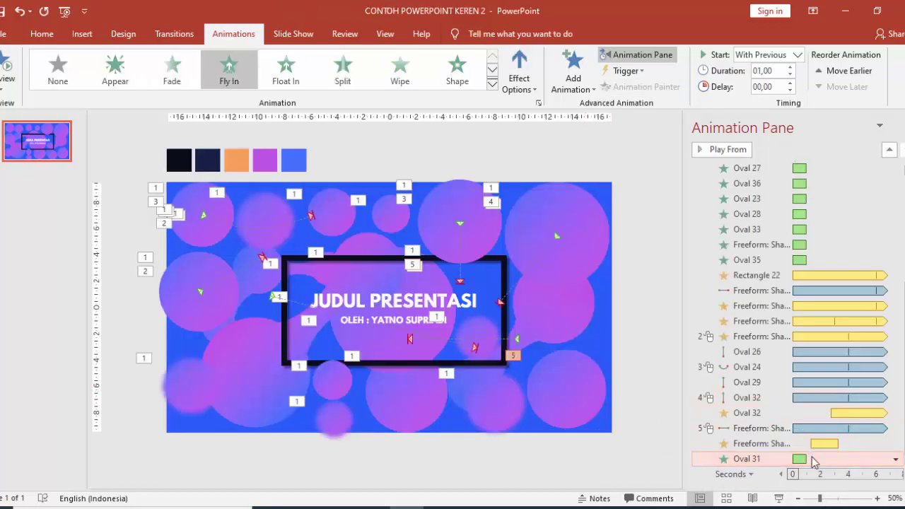
pyautogui.click(602, 405)
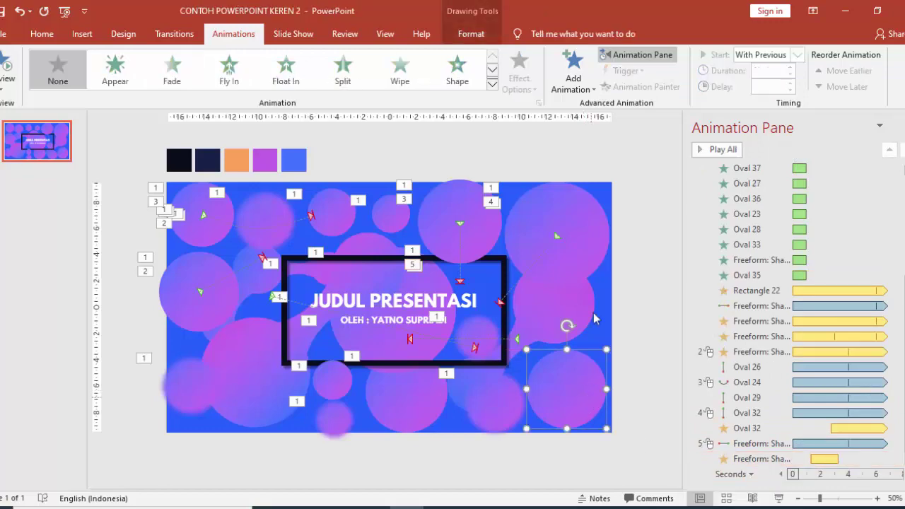
pyautogui.click(593, 80)
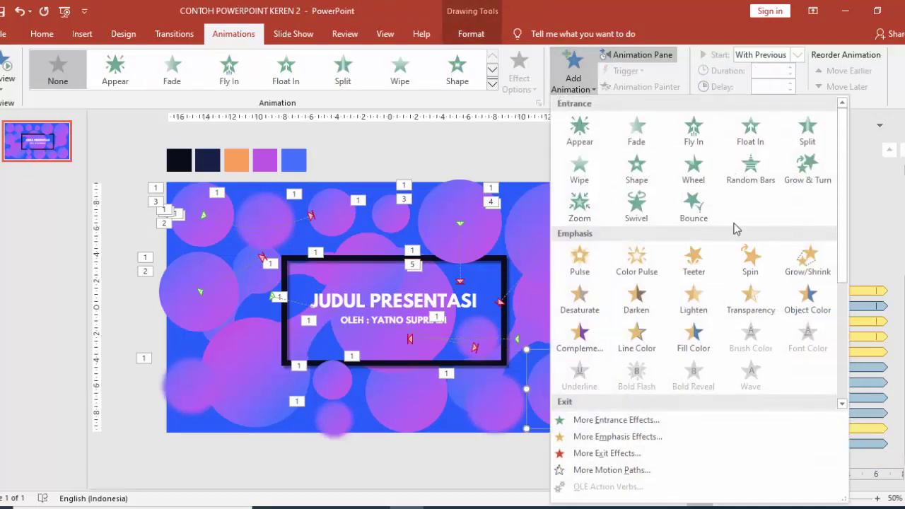
pyautogui.click(808, 263)
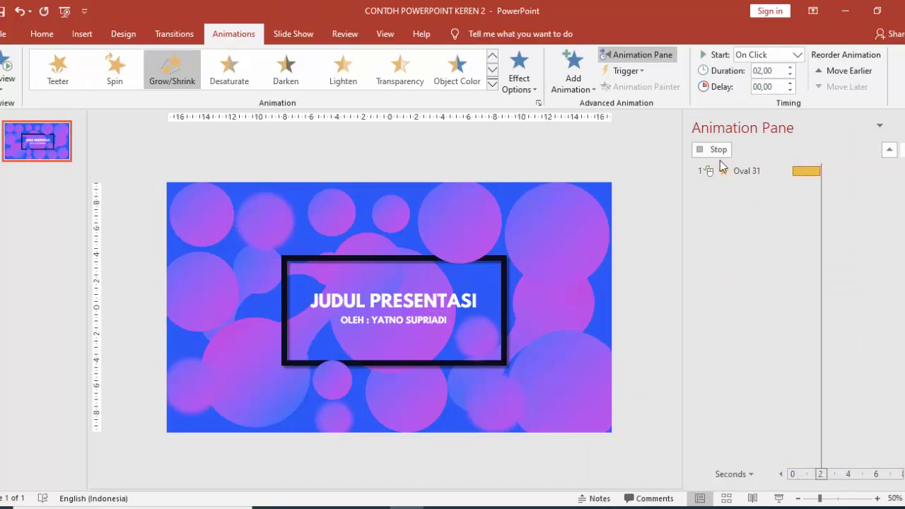
pyautogui.click(797, 55)
pyautogui.click(764, 86)
pyautogui.moveTo(811, 459); pyautogui.dragTo(828, 459)
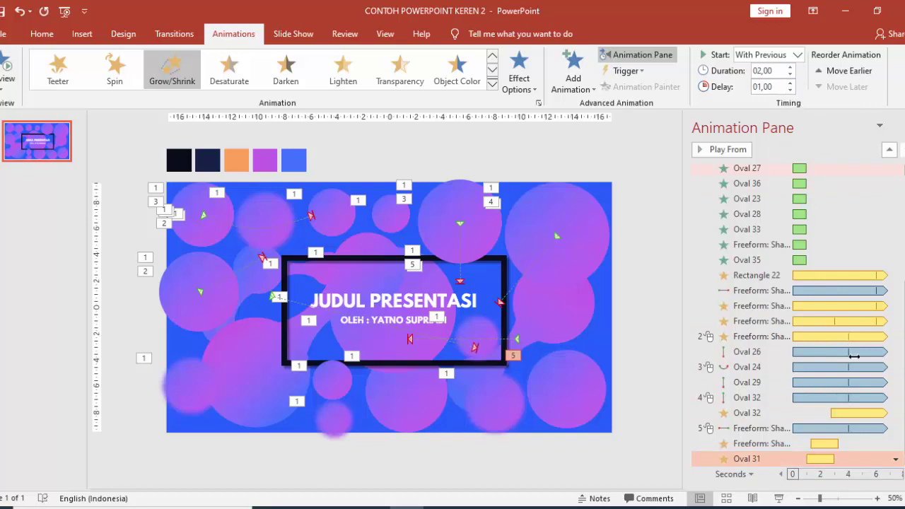
# Set Oval 31's pulse size to 150% with auto-reverse
pyautogui.doubleClick(819, 459)
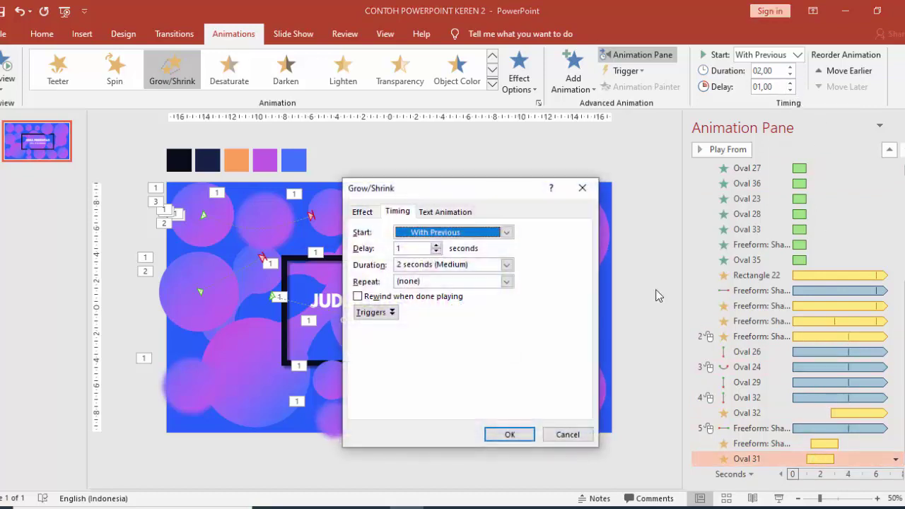
pyautogui.click(363, 213)
pyautogui.click(484, 249)
pyautogui.click(515, 325)
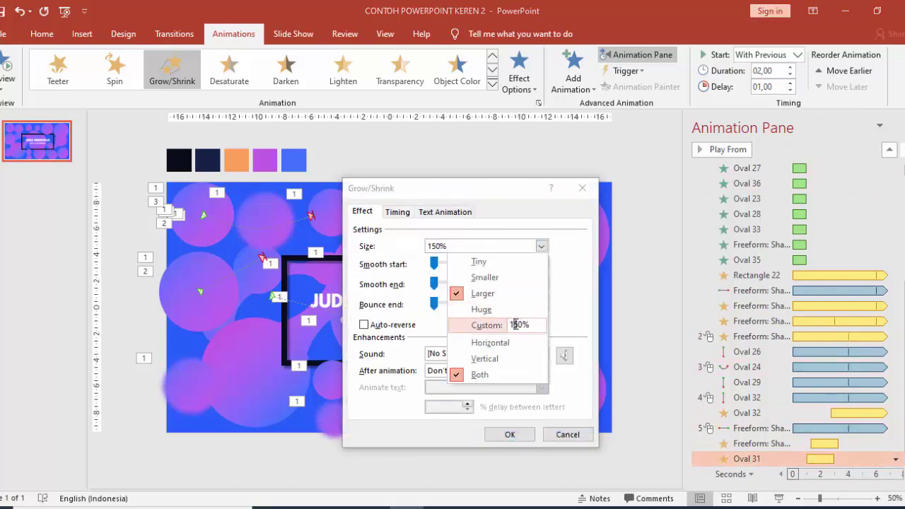
pyautogui.click(579, 306)
pyautogui.click(406, 327)
# Make Oval 31's pulse repeat until the end of the slide
pyautogui.click(398, 213)
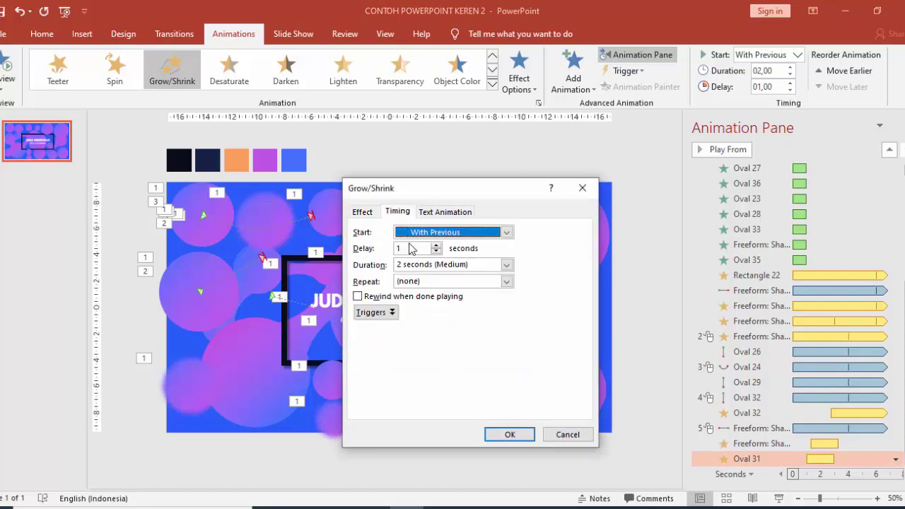
pyautogui.click(381, 300)
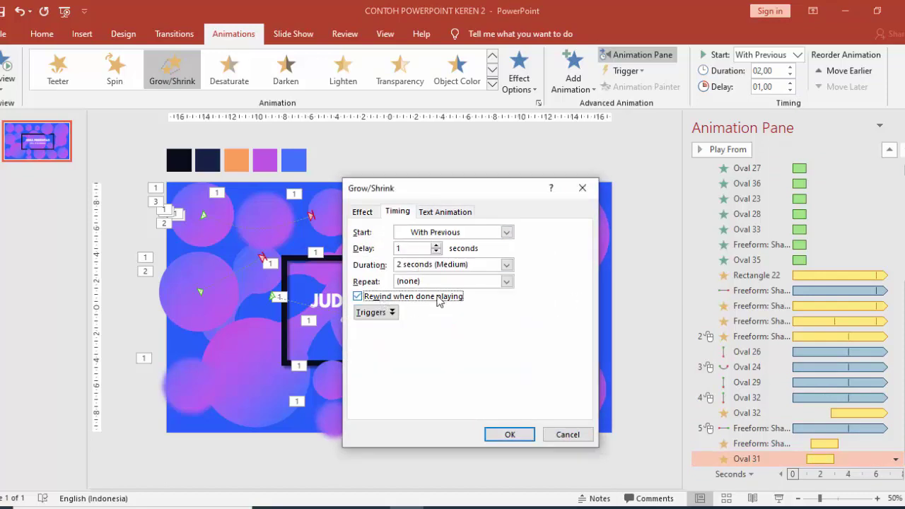
pyautogui.click(506, 281)
pyautogui.click(461, 358)
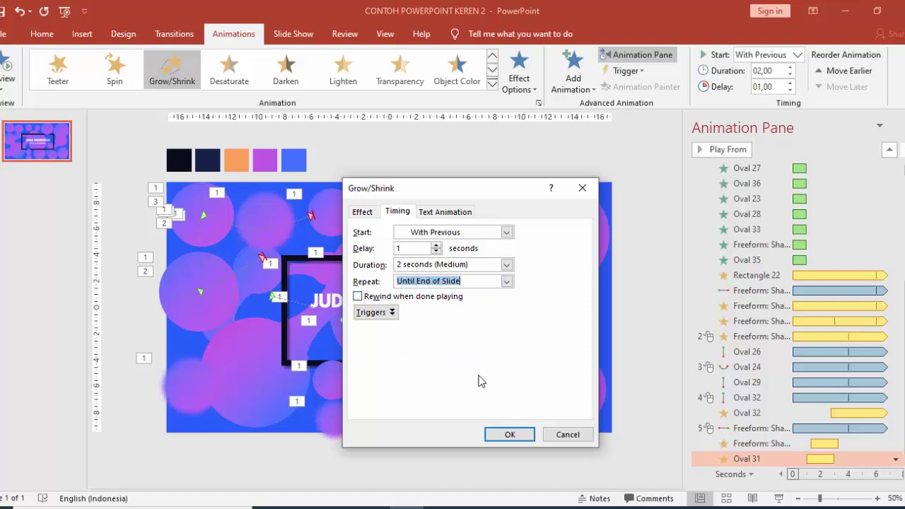
pyautogui.click(509, 434)
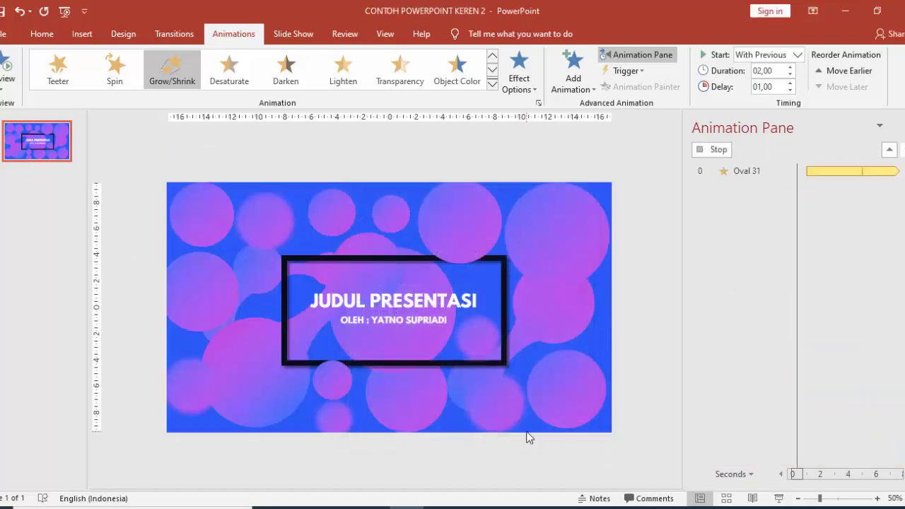
pyautogui.click(716, 150)
pyautogui.click(562, 379)
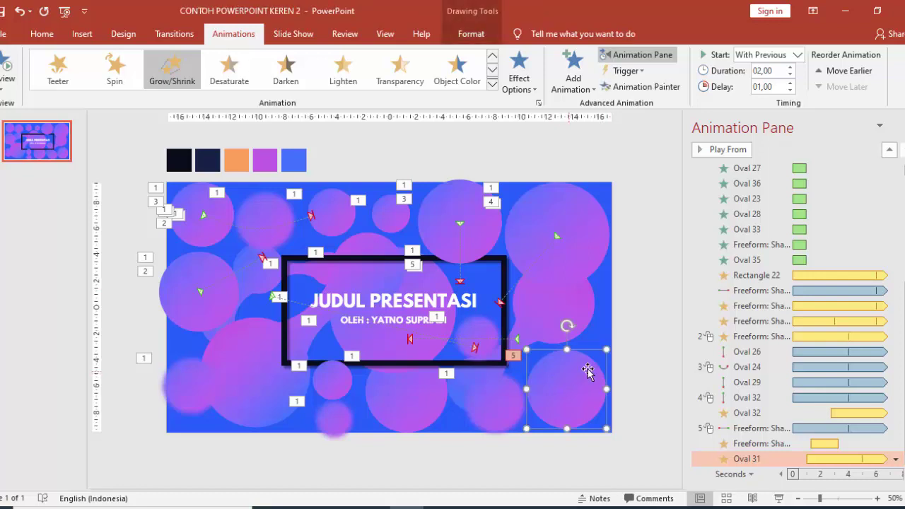
# Give Oval 35 an upward Lines motion path, dragging its end point higher
pyautogui.click(488, 405)
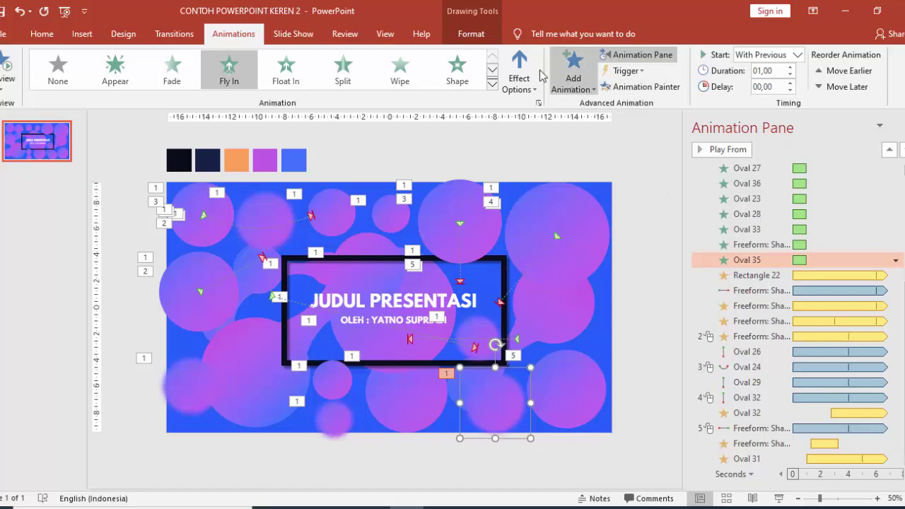
pyautogui.click(574, 84)
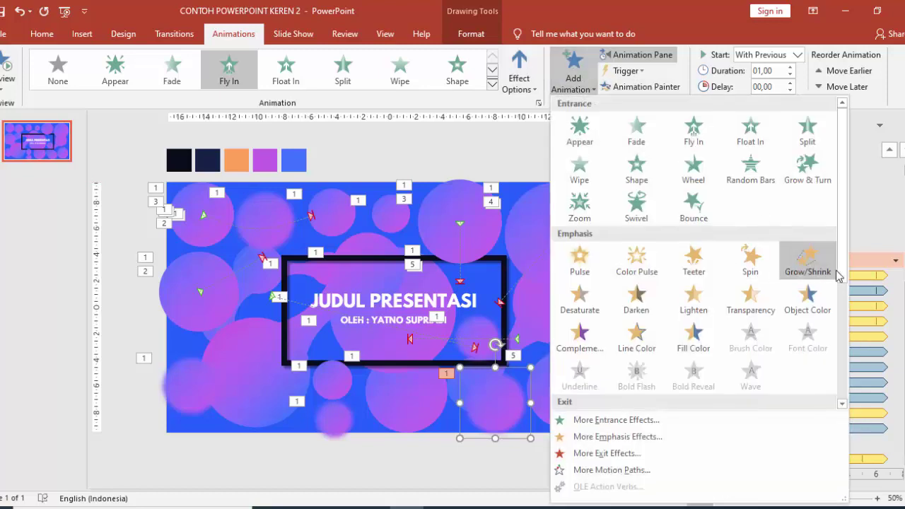
pyautogui.scroll(-3, 637, 347)
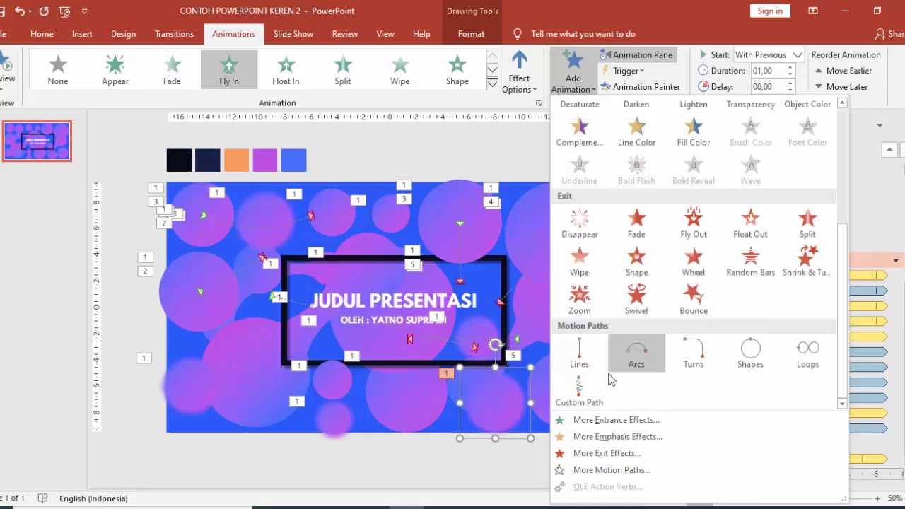
pyautogui.click(582, 353)
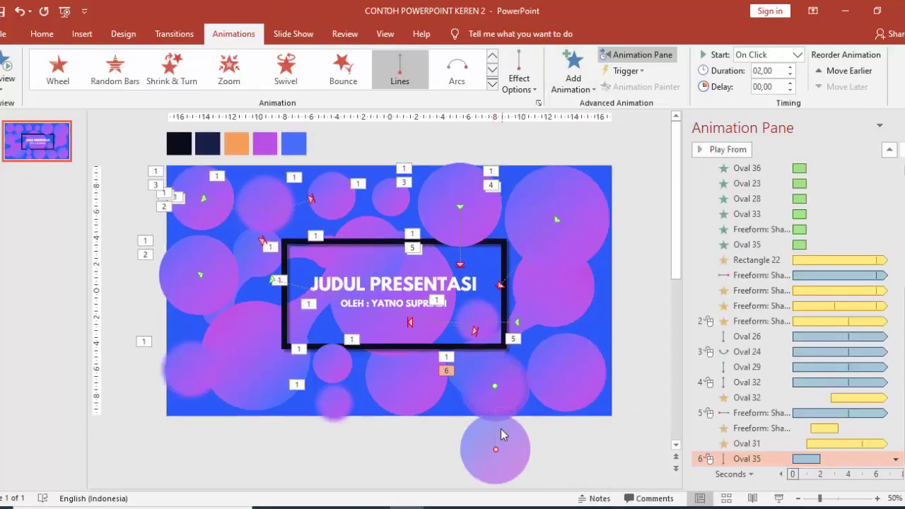
pyautogui.click(533, 78)
pyautogui.click(543, 156)
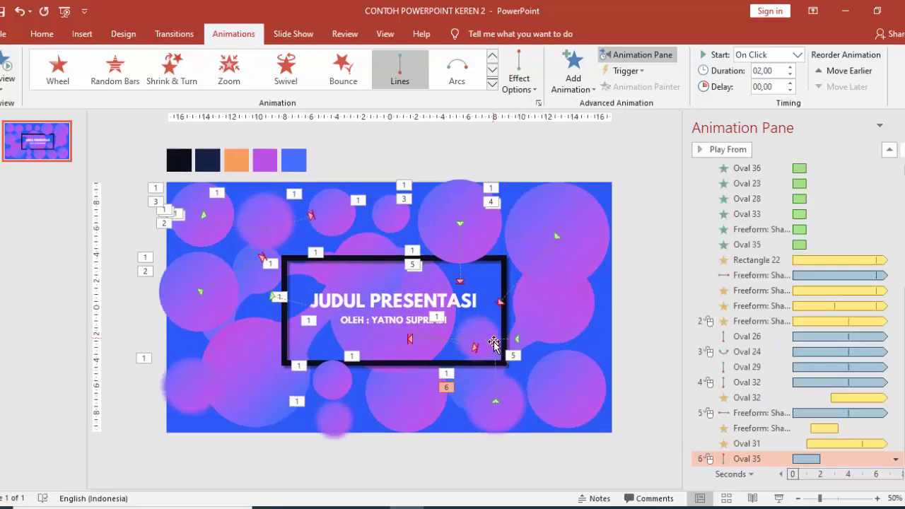
pyautogui.click(494, 344)
pyautogui.moveTo(494, 337); pyautogui.dragTo(472, 250)
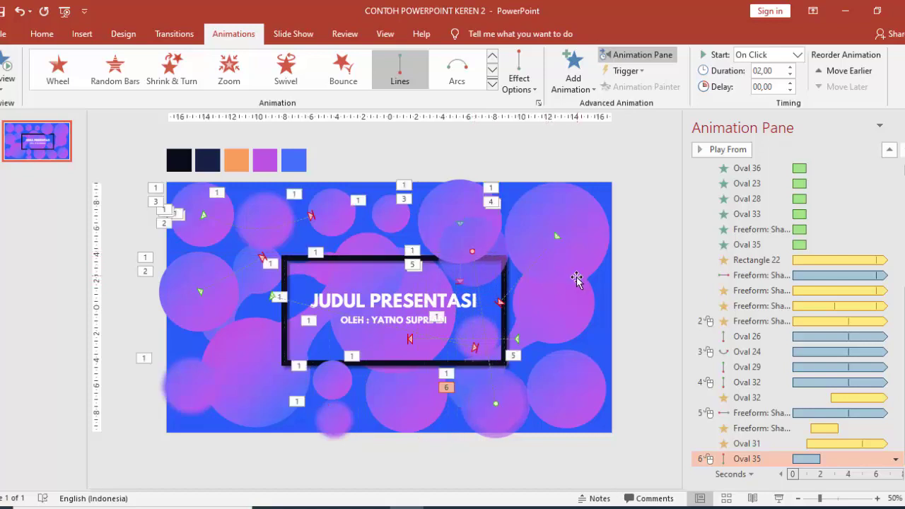
# Start Oval 35's motion With Previous after a 1-second delay
pyautogui.click(797, 57)
pyautogui.click(771, 83)
pyautogui.click(790, 83)
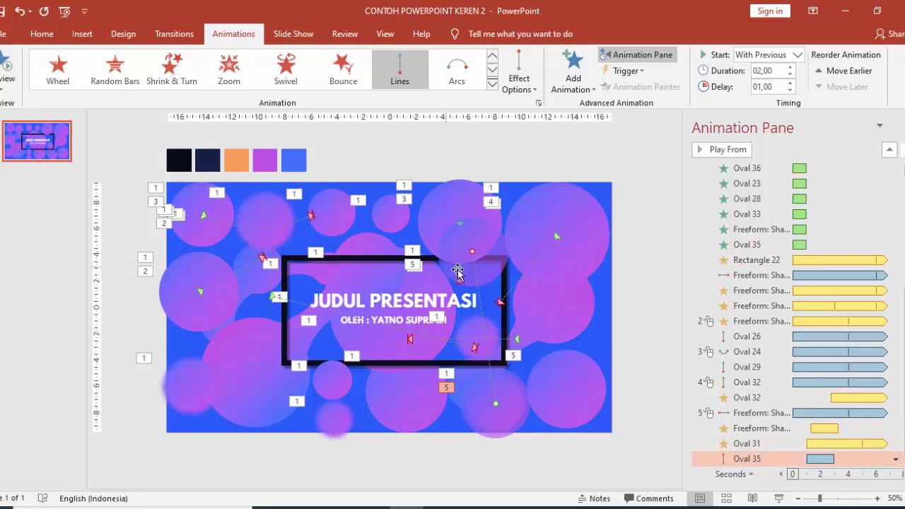
# Make Oval 35's upward path auto-reverse and repeat until the end of the slide
pyautogui.click(813, 460)
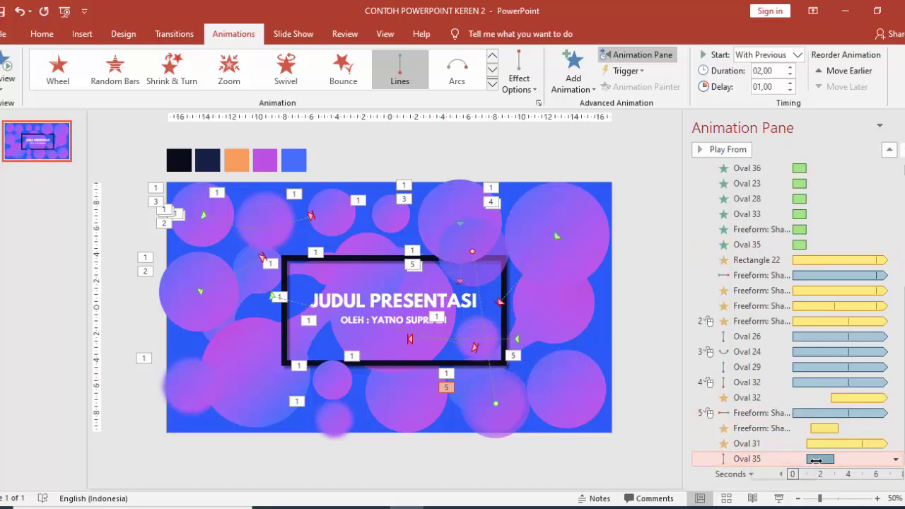
pyautogui.doubleClick(815, 460)
pyautogui.click(362, 213)
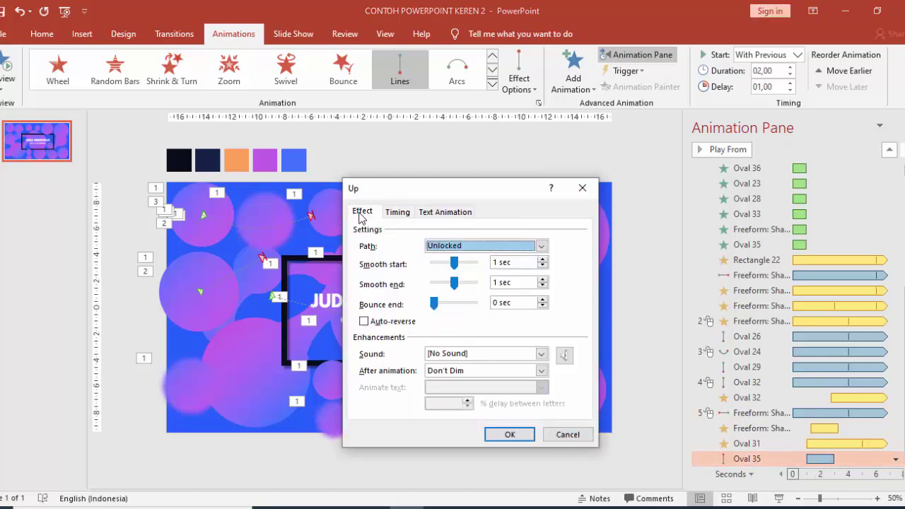
pyautogui.click(414, 323)
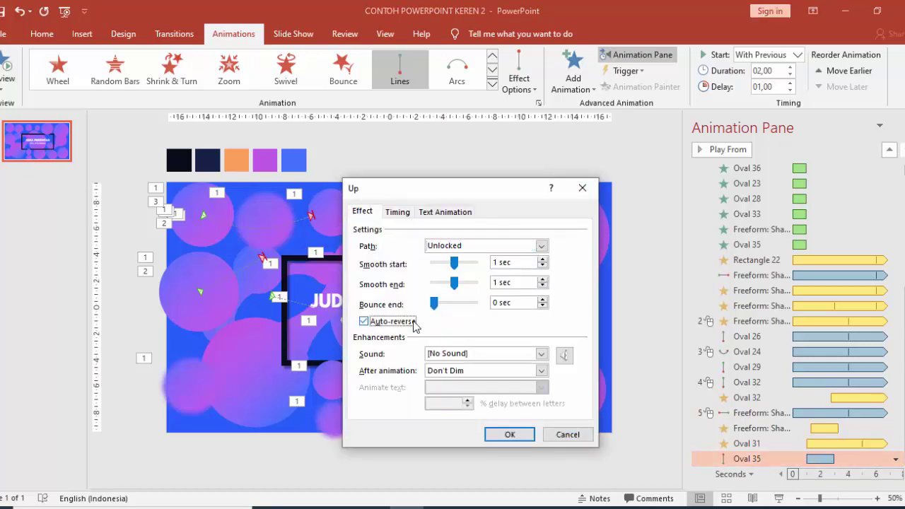
pyautogui.click(398, 213)
pyautogui.click(507, 281)
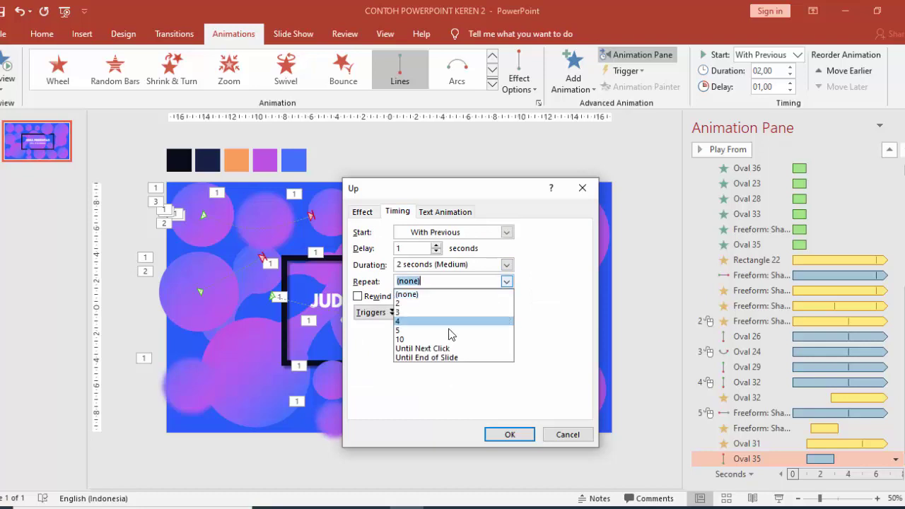
pyautogui.click(428, 357)
pyautogui.click(509, 435)
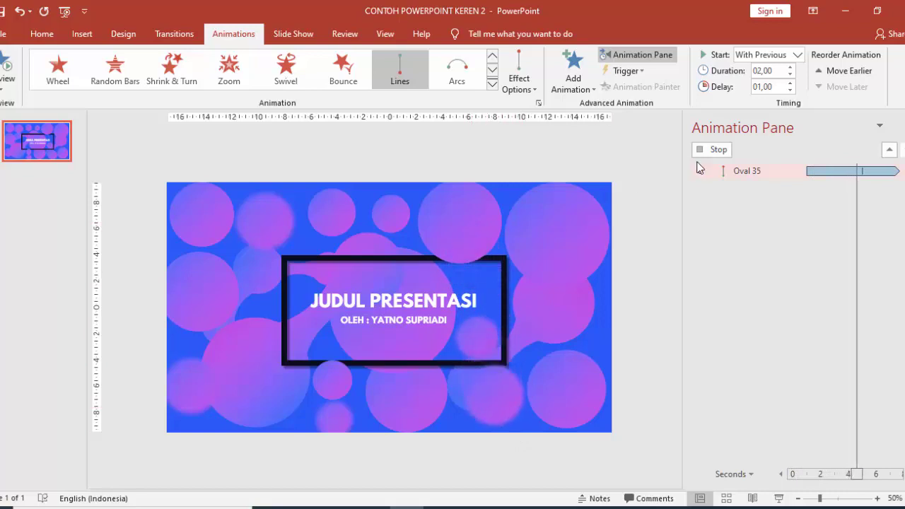
pyautogui.click(398, 410)
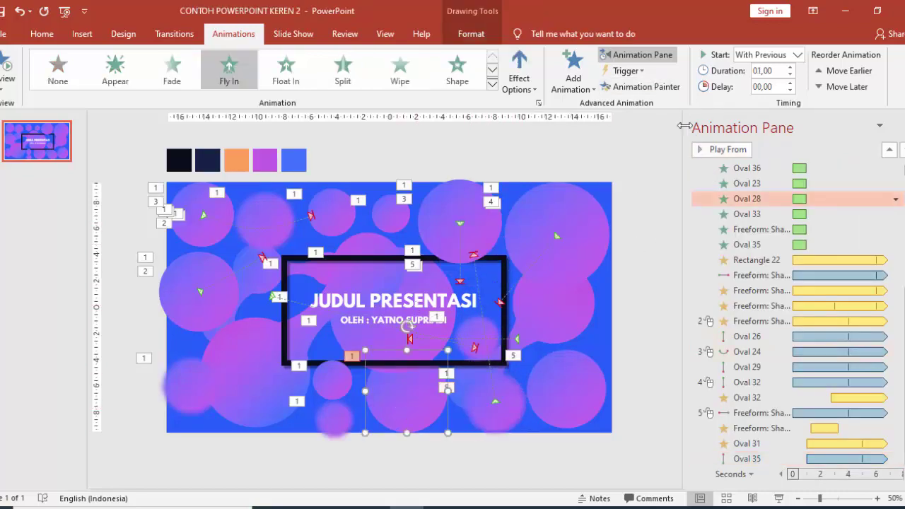
# Give Oval 28 an upward Lines motion path ending left, below the title
pyautogui.click(573, 71)
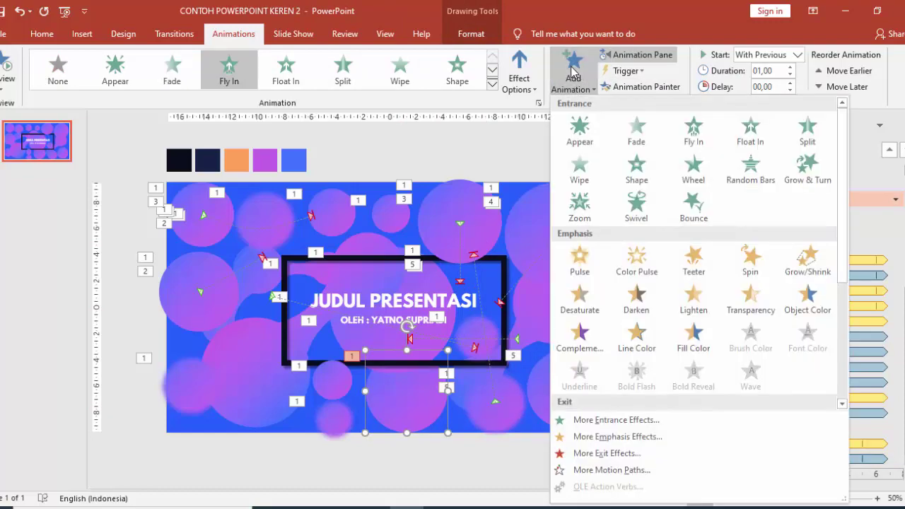
pyautogui.scroll(-5, 610, 338)
pyautogui.click(580, 350)
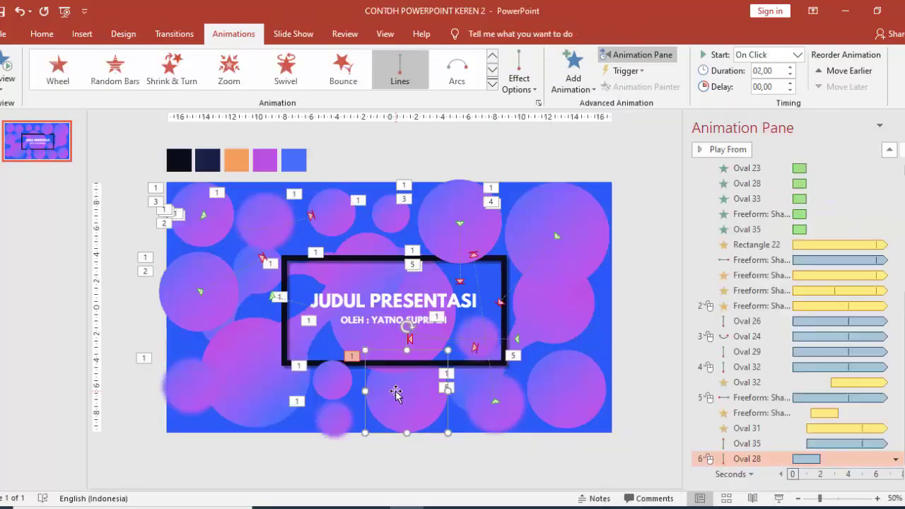
pyautogui.click(520, 77)
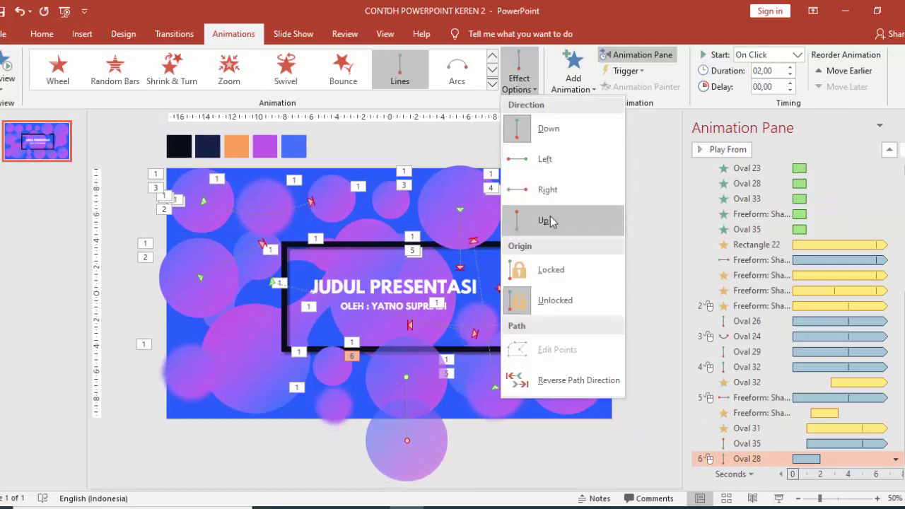
pyautogui.click(582, 218)
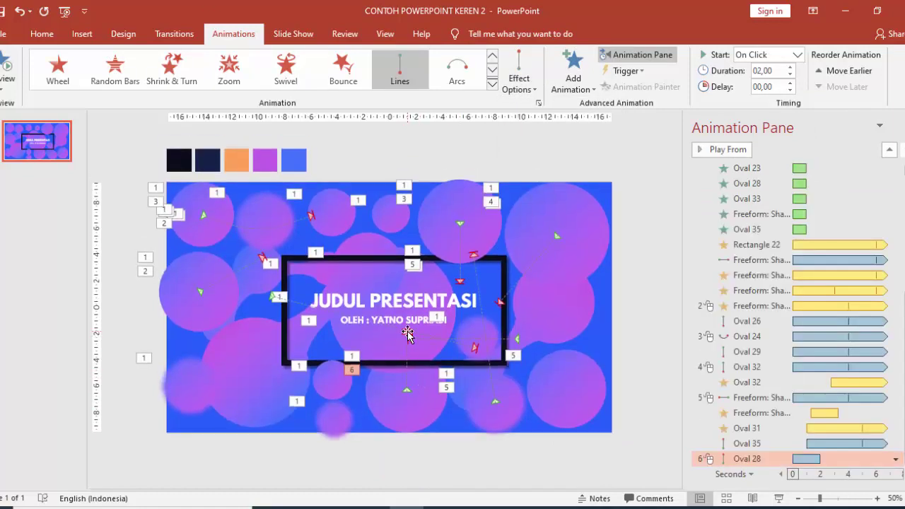
pyautogui.click(408, 336)
pyautogui.moveTo(408, 330); pyautogui.dragTo(302, 318)
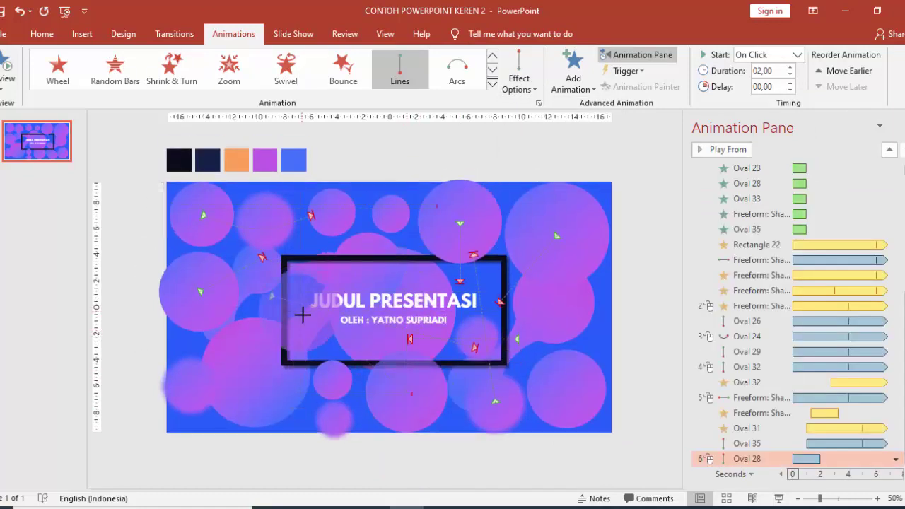
# Set the upward motion to repeat until the end of the slide
pyautogui.doubleClick(806, 458)
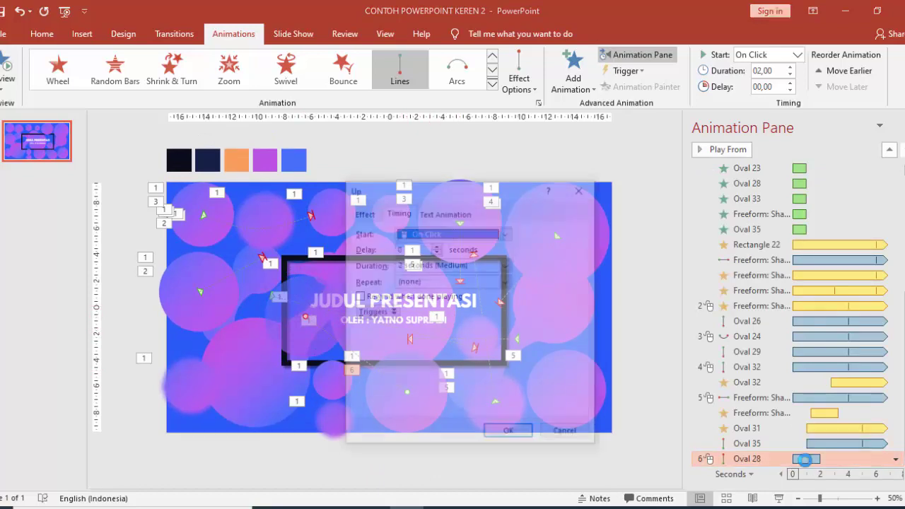
pyautogui.click(359, 212)
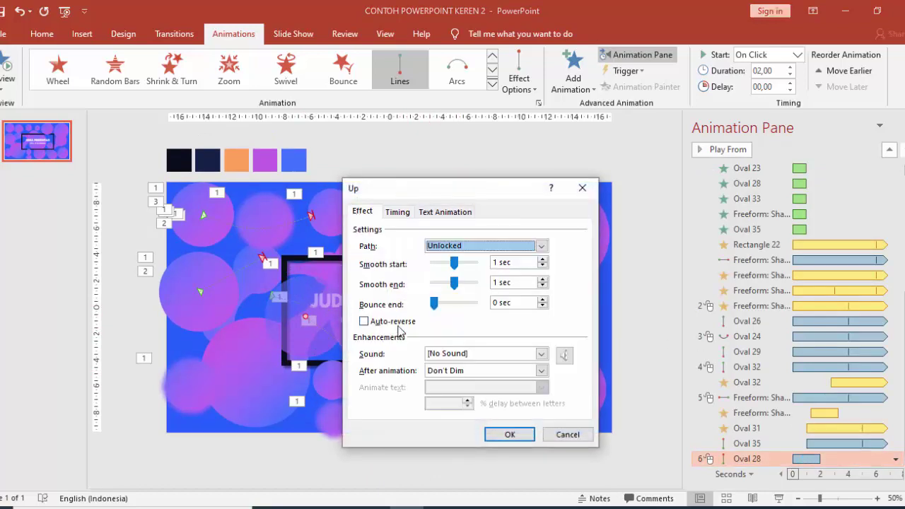
pyautogui.click(400, 330)
pyautogui.click(397, 212)
pyautogui.click(506, 281)
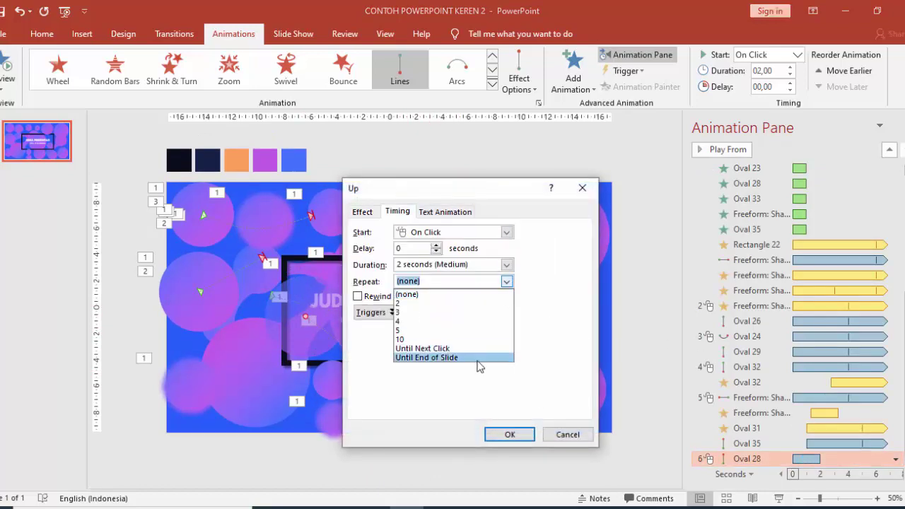
pyautogui.click(426, 357)
pyautogui.click(509, 435)
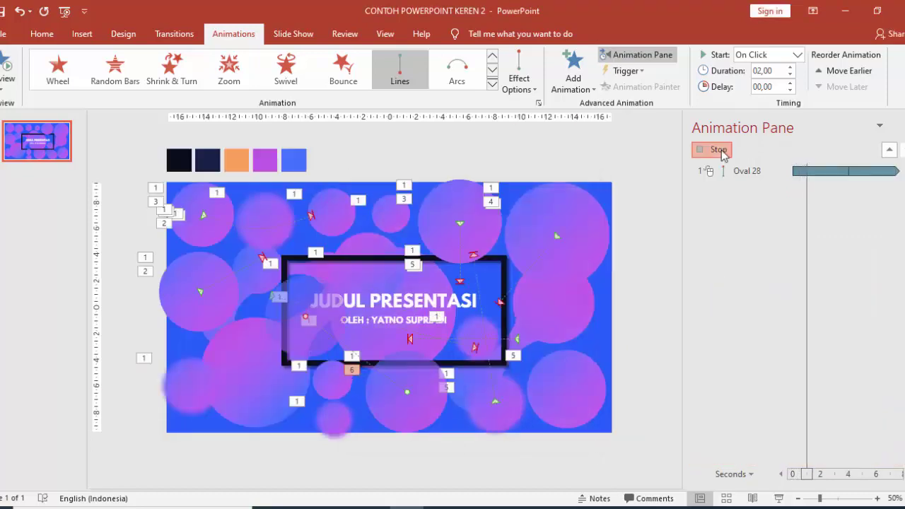
# Set the motion to start With Previous after a 1-second delay
pyautogui.click(718, 150)
pyautogui.click(797, 54)
pyautogui.click(790, 83)
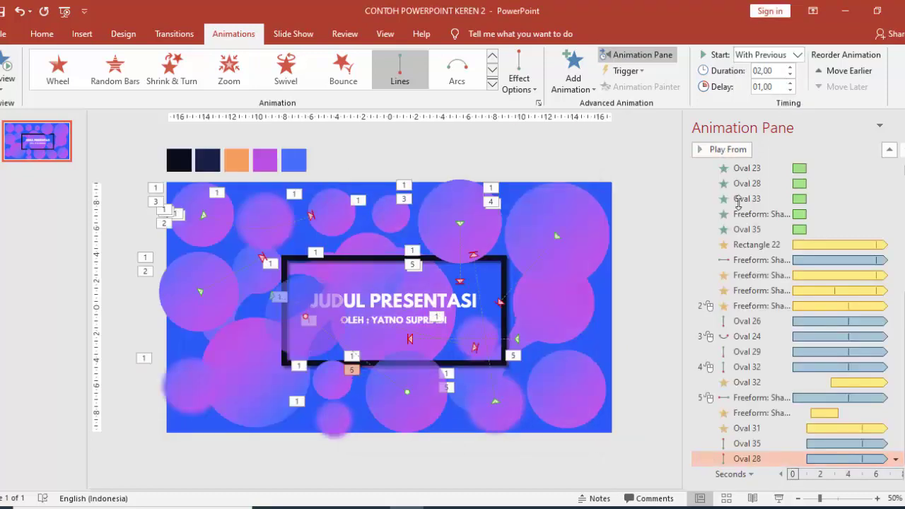
# Give Oval 27 below the title frame a Grow/Shrink emphasis starting With Previous
pyautogui.click(325, 389)
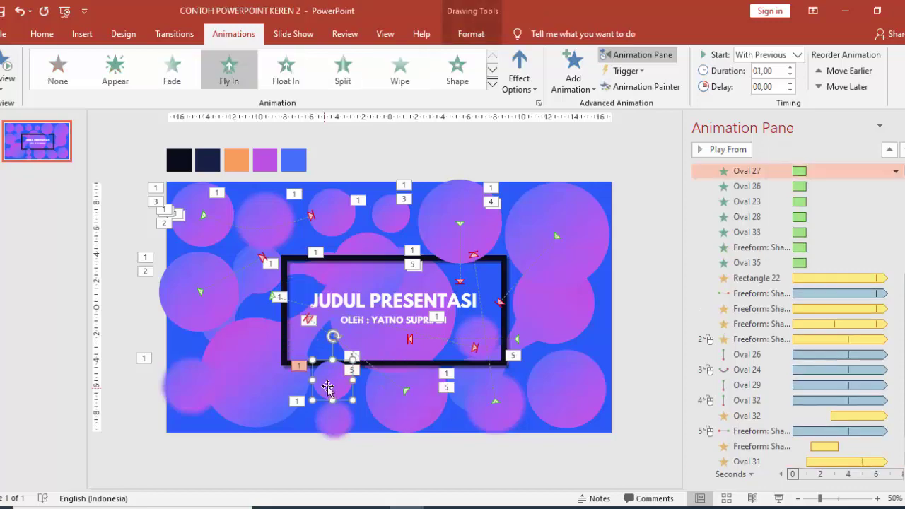
pyautogui.click(572, 74)
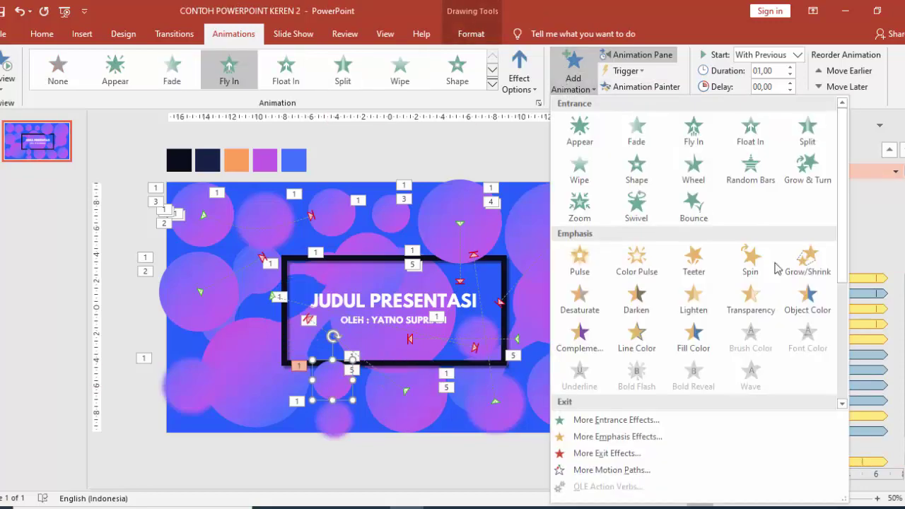
pyautogui.click(794, 276)
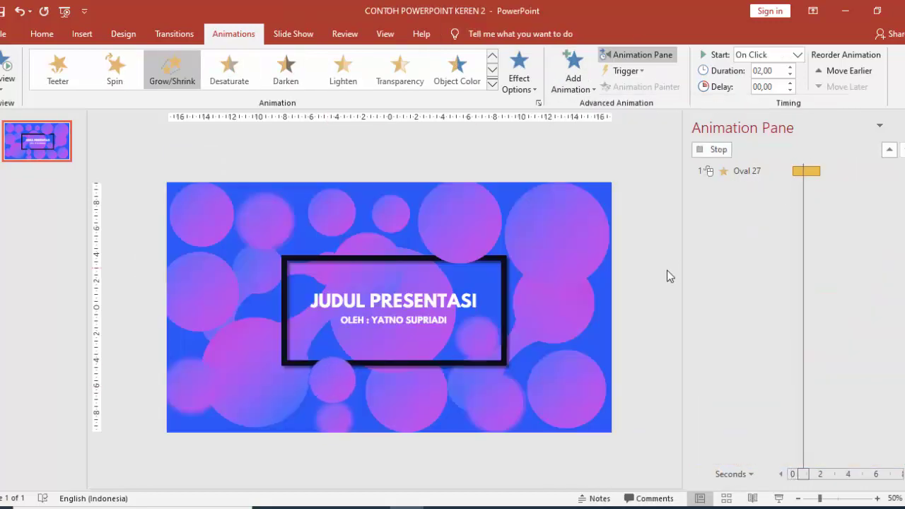
pyautogui.click(720, 153)
pyautogui.click(714, 151)
pyautogui.click(712, 152)
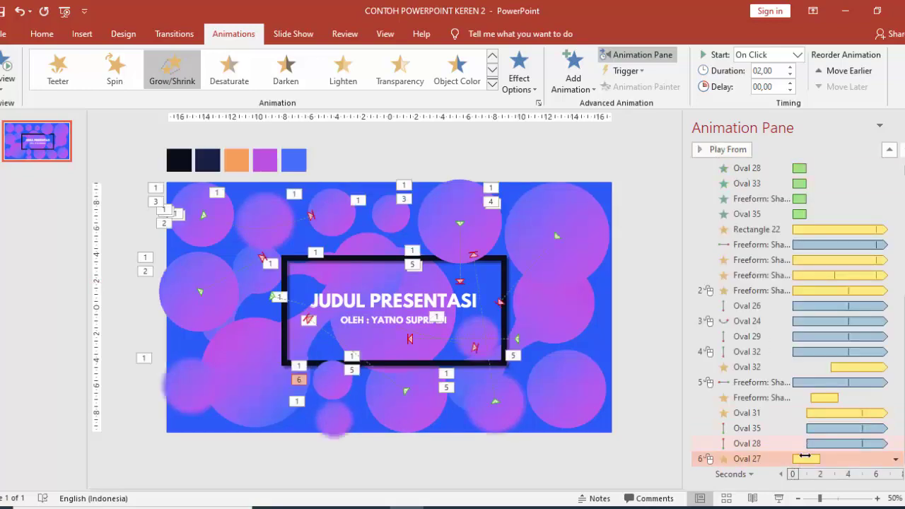
pyautogui.click(797, 55)
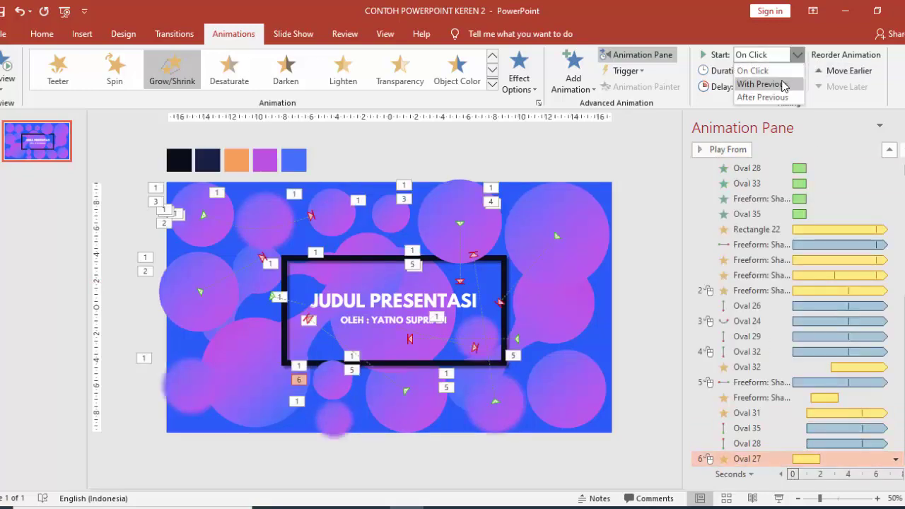
pyautogui.click(765, 82)
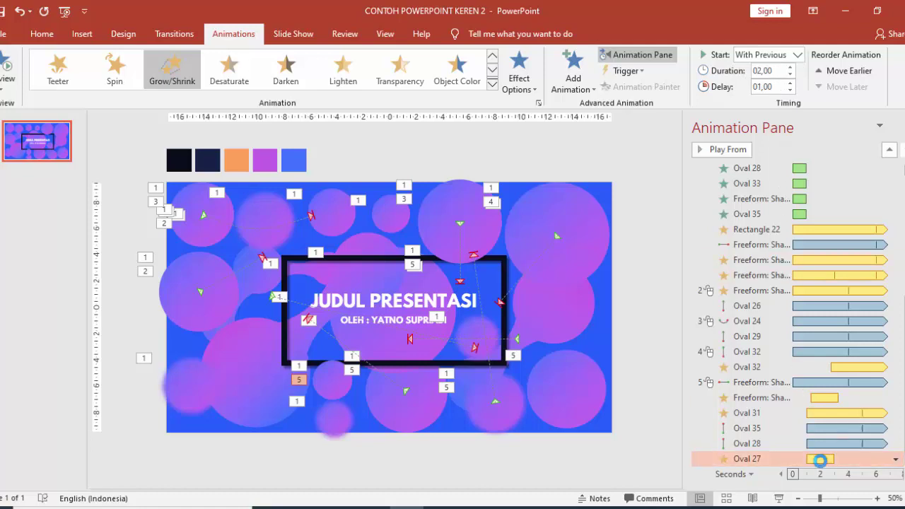
# Make the Grow/Shrink pulse repeat until the end of the slide
pyautogui.doubleClick(818, 459)
pyautogui.click(362, 211)
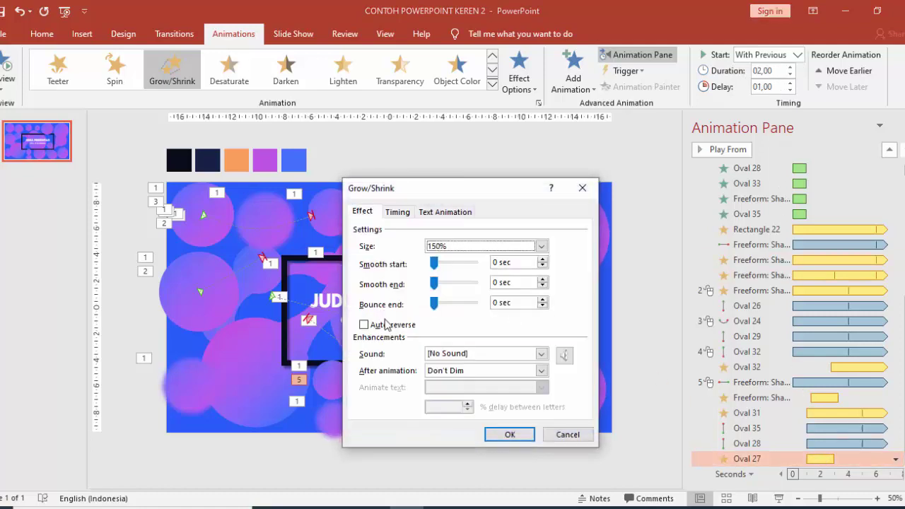
pyautogui.click(398, 212)
pyautogui.click(507, 282)
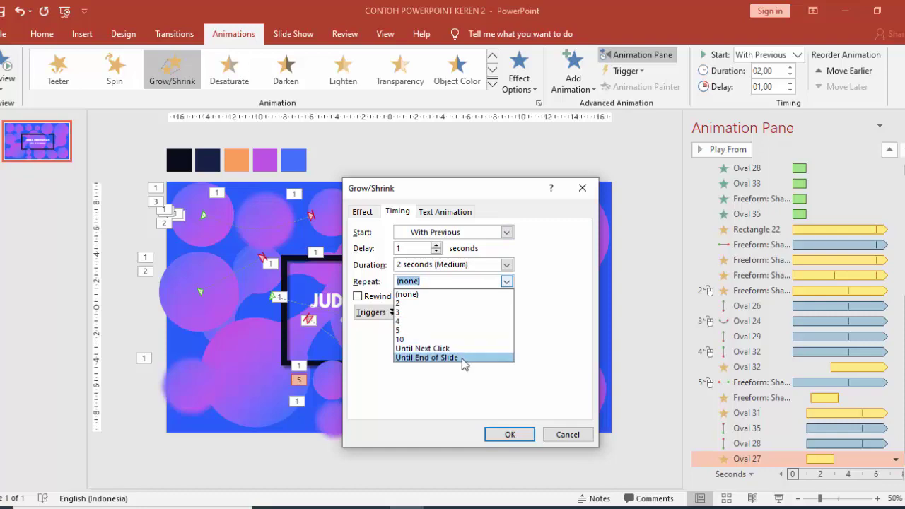
pyautogui.click(460, 357)
pyautogui.click(510, 435)
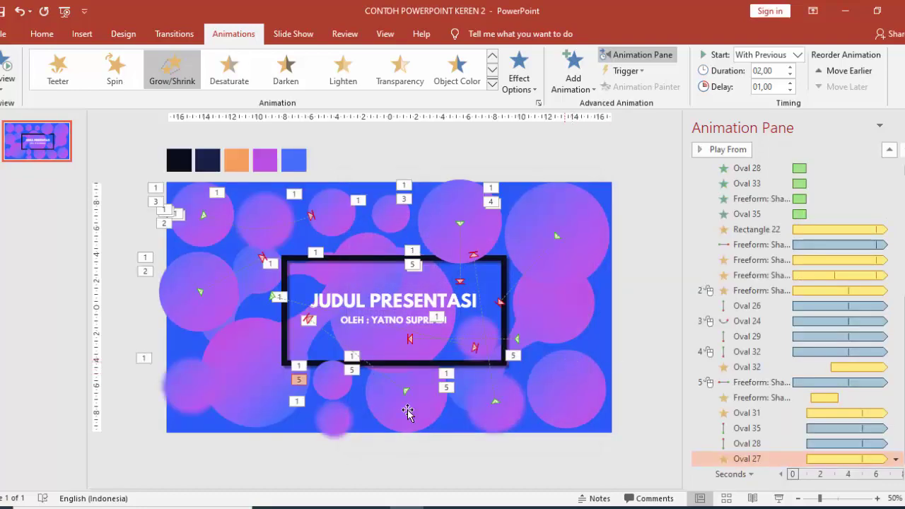
pyautogui.click(335, 420)
# Give the bottom oval an upward Lines motion path, ending up and to the left
pyautogui.click(573, 71)
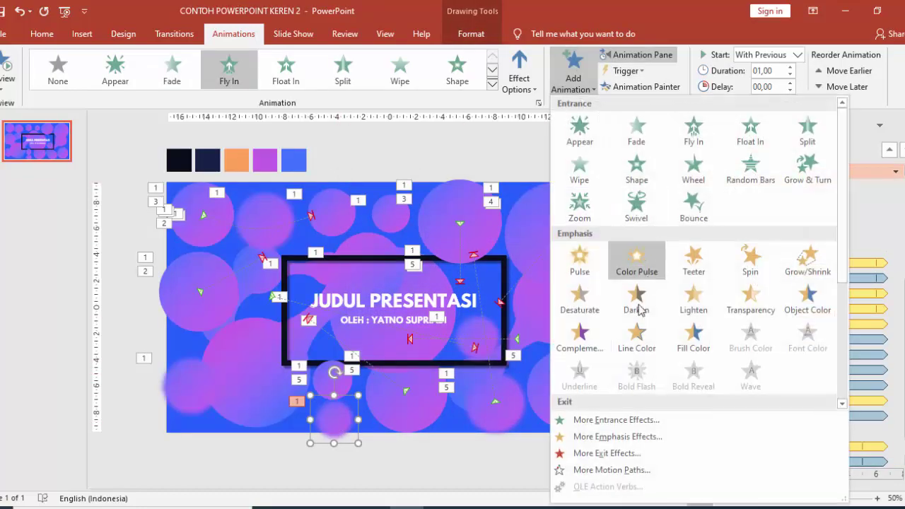
pyautogui.scroll(-5, 619, 386)
pyautogui.click(581, 357)
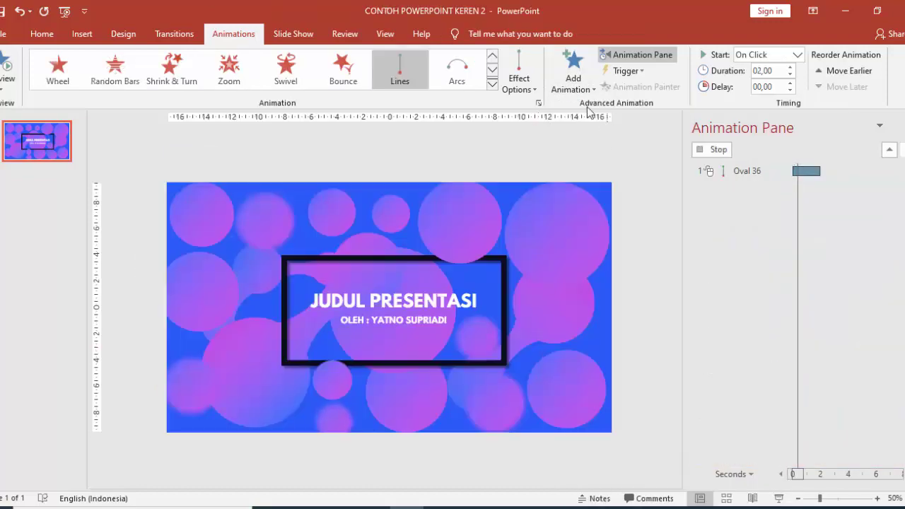
pyautogui.click(510, 79)
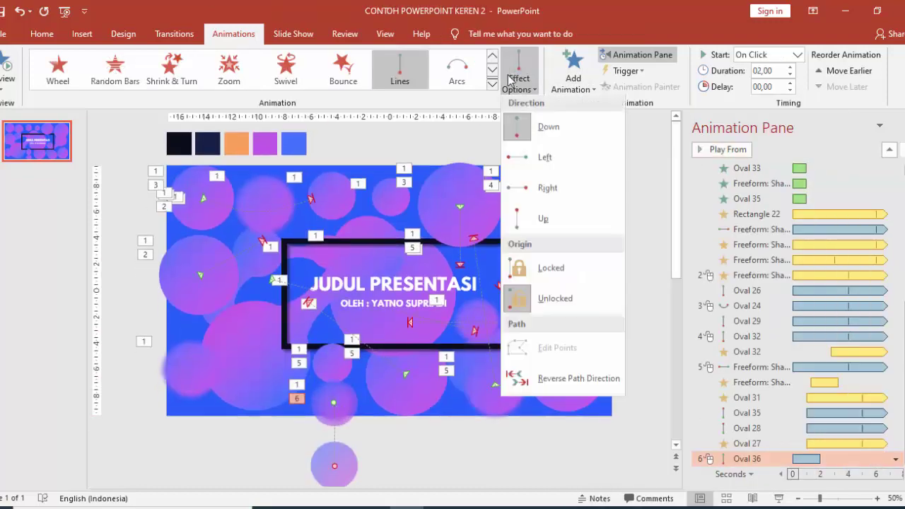
pyautogui.click(521, 221)
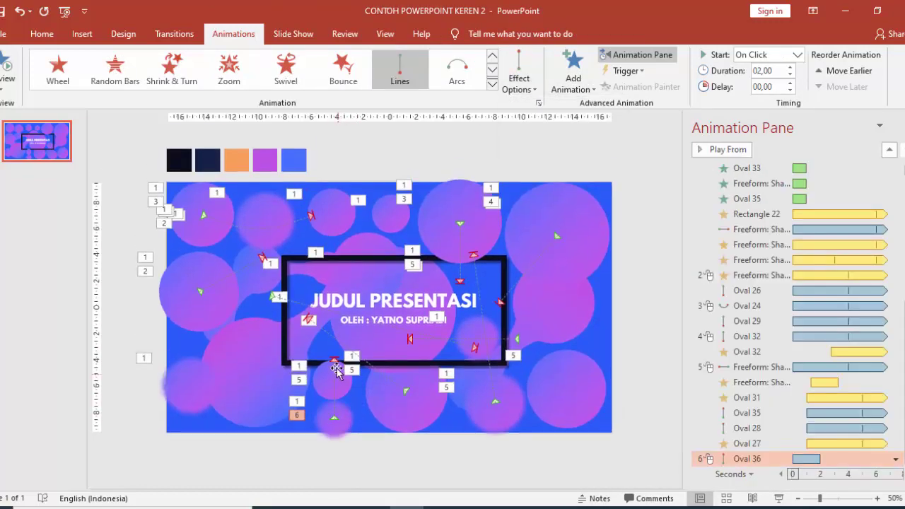
pyautogui.click(334, 362)
pyautogui.moveTo(334, 356)
pyautogui.mouseDown()
pyautogui.moveTo(244, 317)
pyautogui.moveTo(255, 322)
pyautogui.mouseUp()
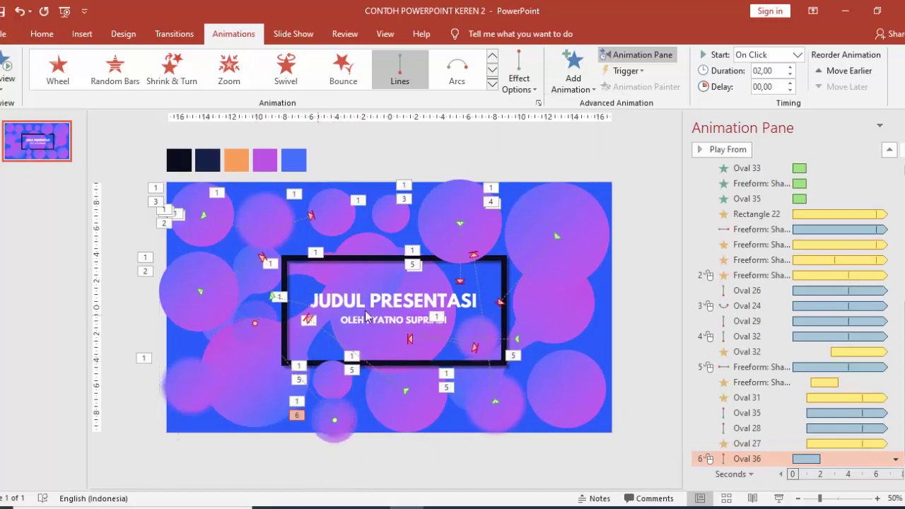
# Start the motion With Previous and repeat it until the end of the slide
pyautogui.click(797, 56)
pyautogui.click(785, 82)
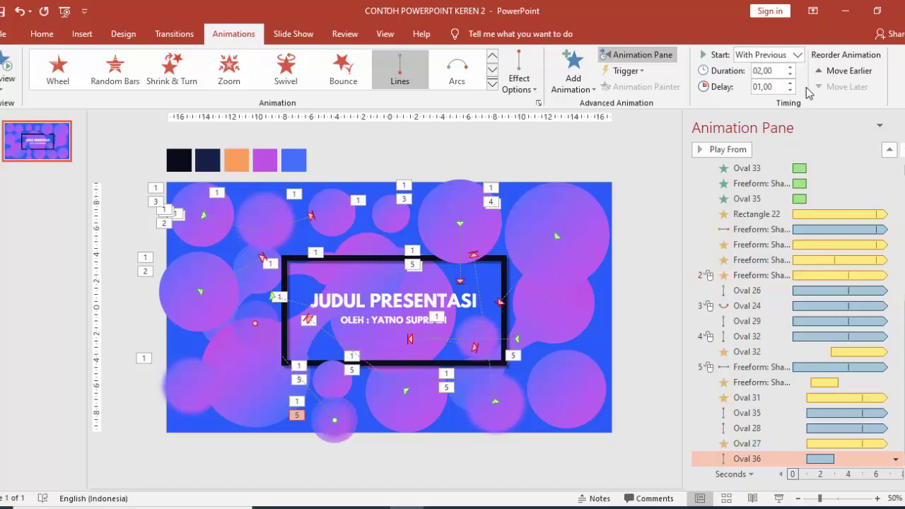
pyautogui.doubleClick(821, 460)
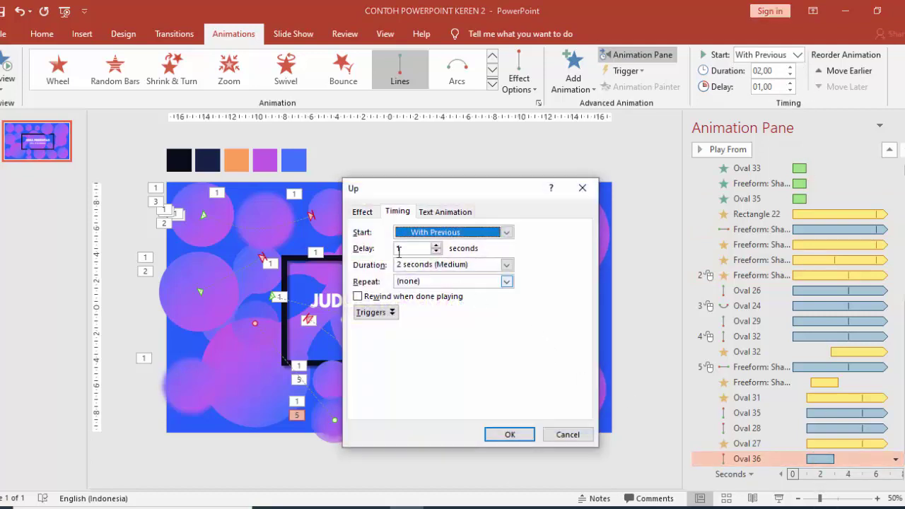
pyautogui.click(363, 212)
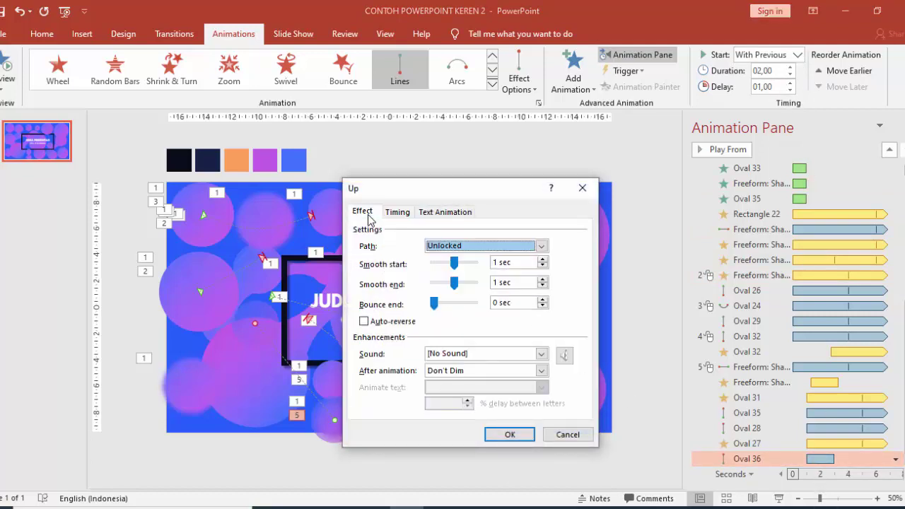
pyautogui.click(376, 324)
pyautogui.click(392, 212)
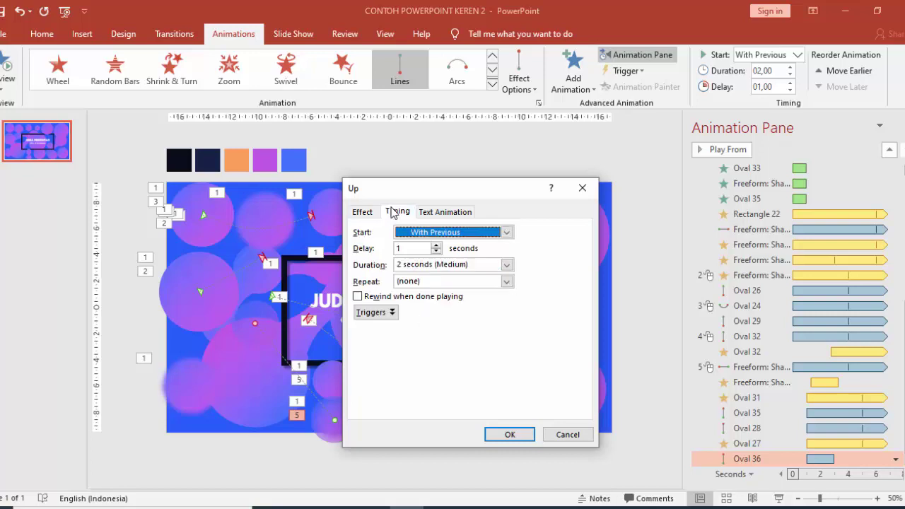
pyautogui.click(504, 281)
pyautogui.click(453, 359)
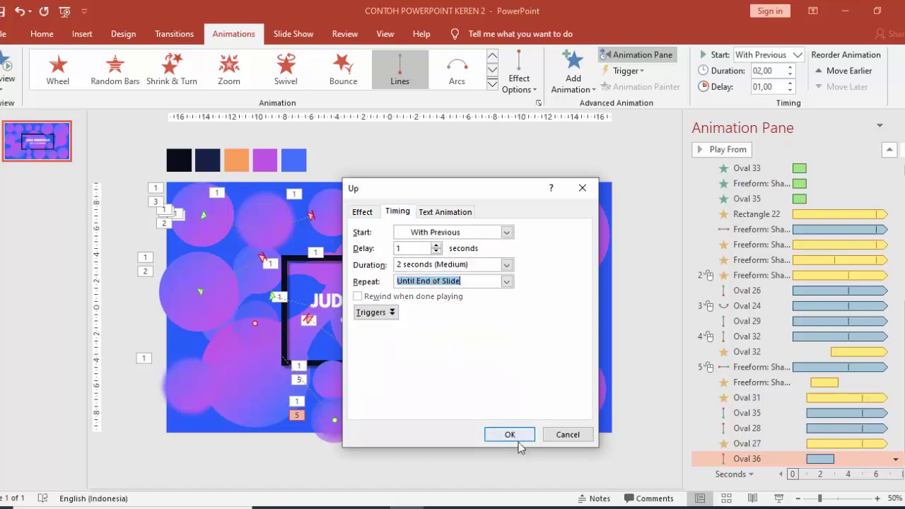
pyautogui.click(510, 434)
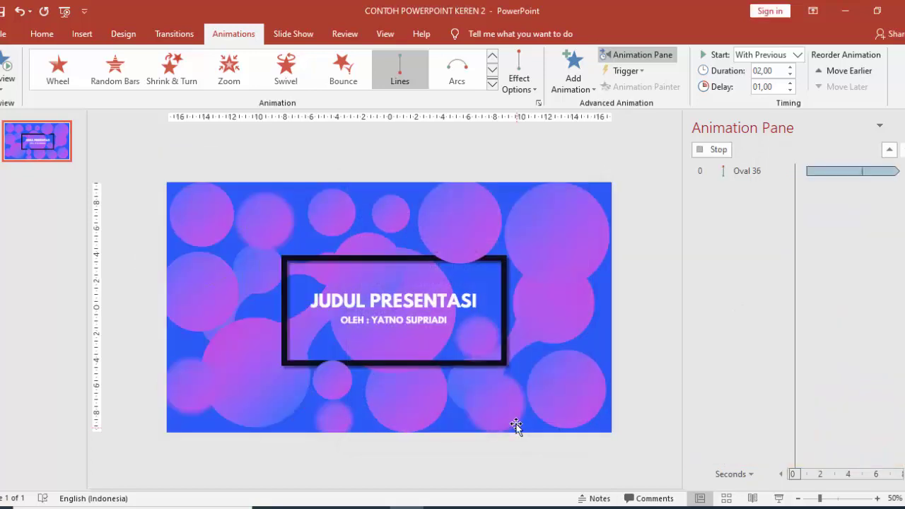
pyautogui.click(715, 152)
pyautogui.click(191, 399)
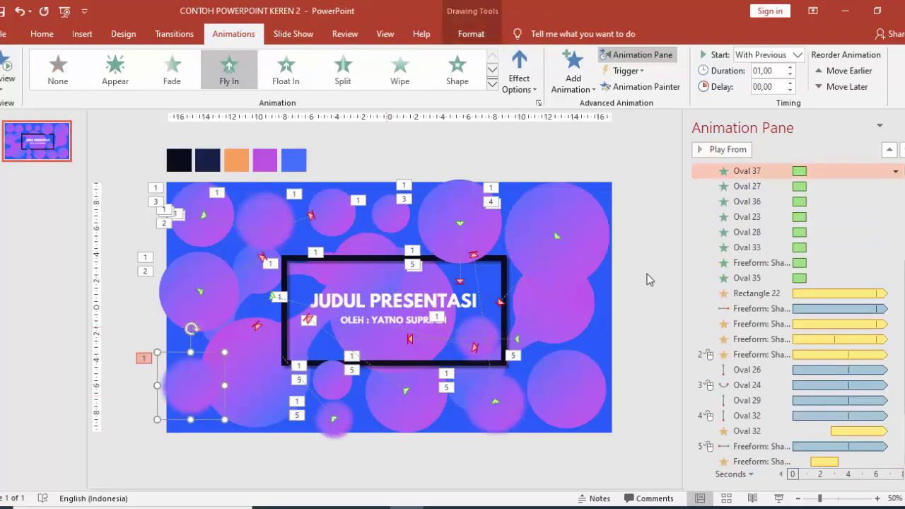
pyautogui.click(573, 71)
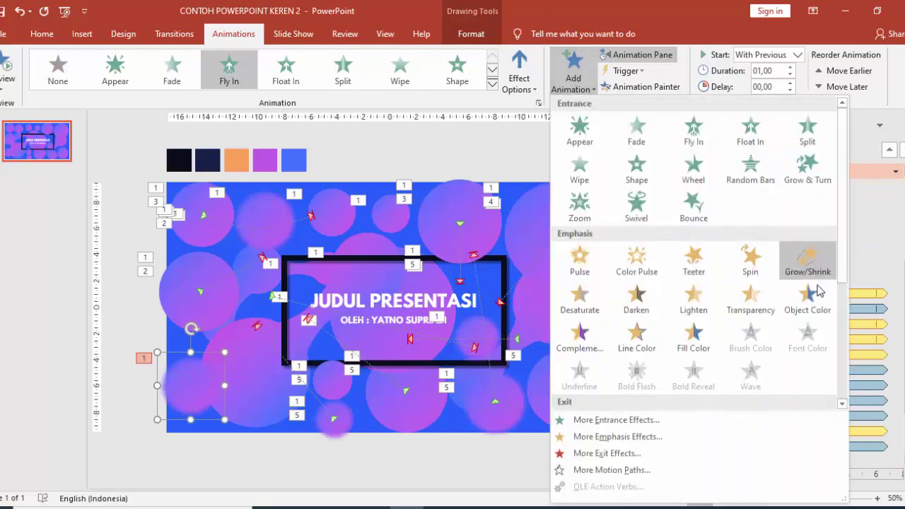
pyautogui.press('Escape')
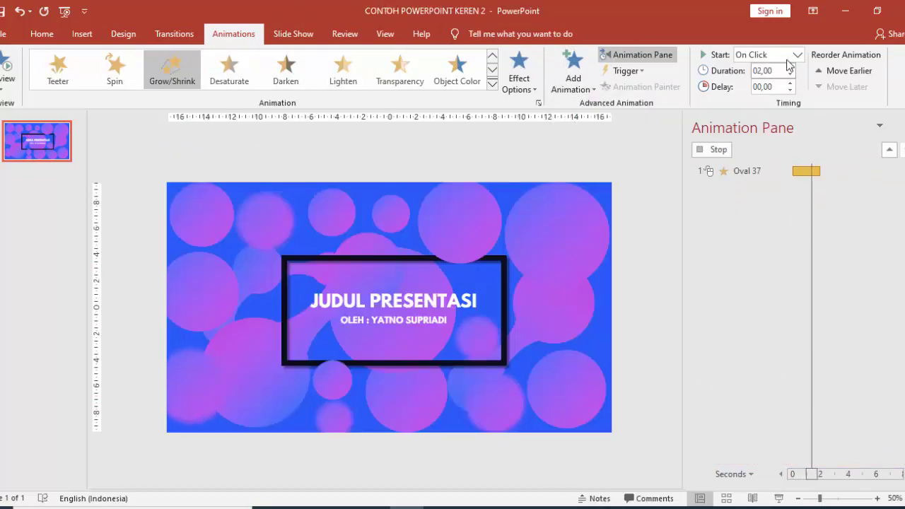
pyautogui.click(797, 54)
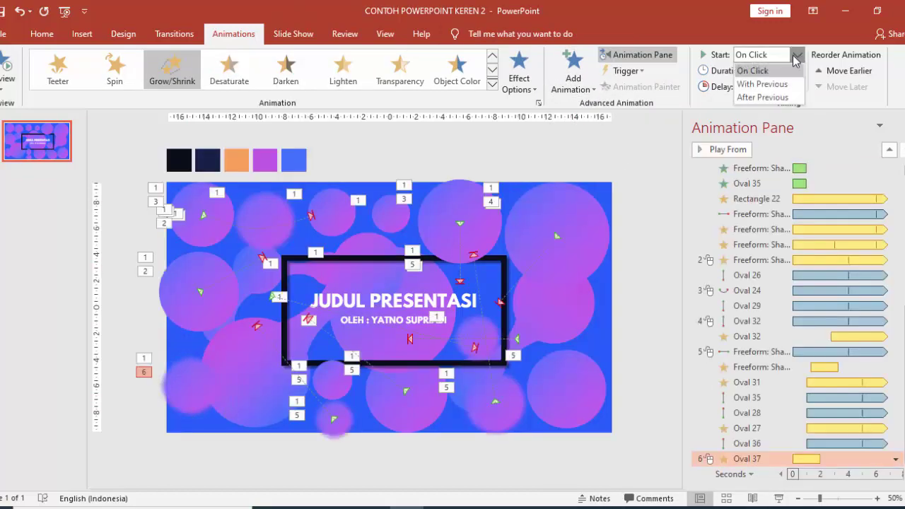
pyautogui.click(763, 78)
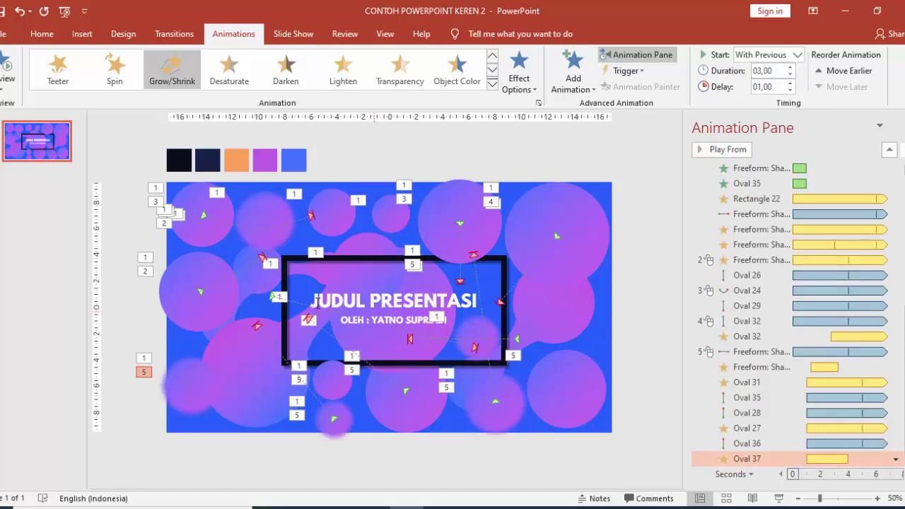
pyautogui.click(261, 287)
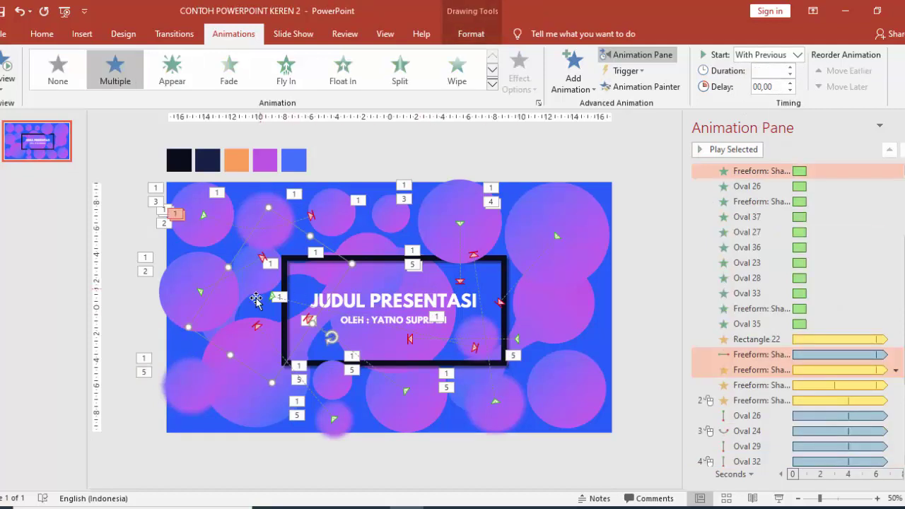
pyautogui.click(212, 238)
pyautogui.click(264, 218)
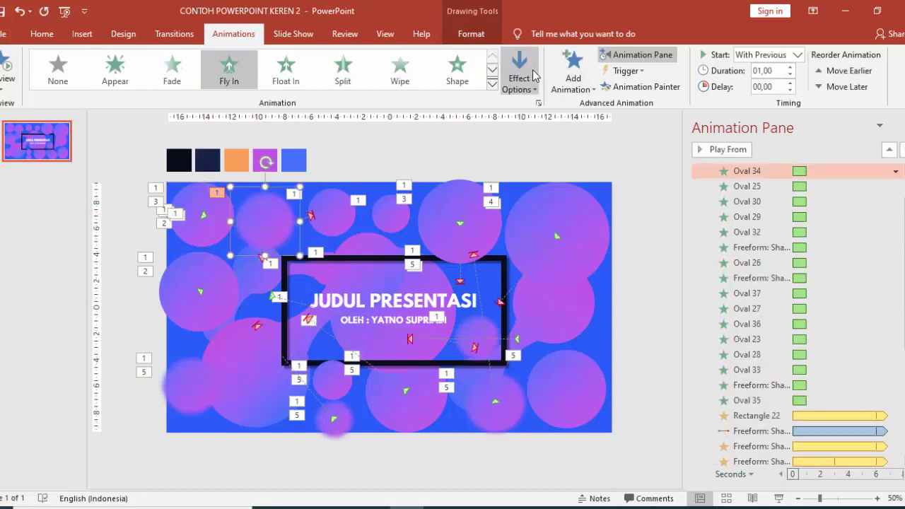
# Give Oval 34 a Lines motion path running to the right
pyautogui.click(573, 76)
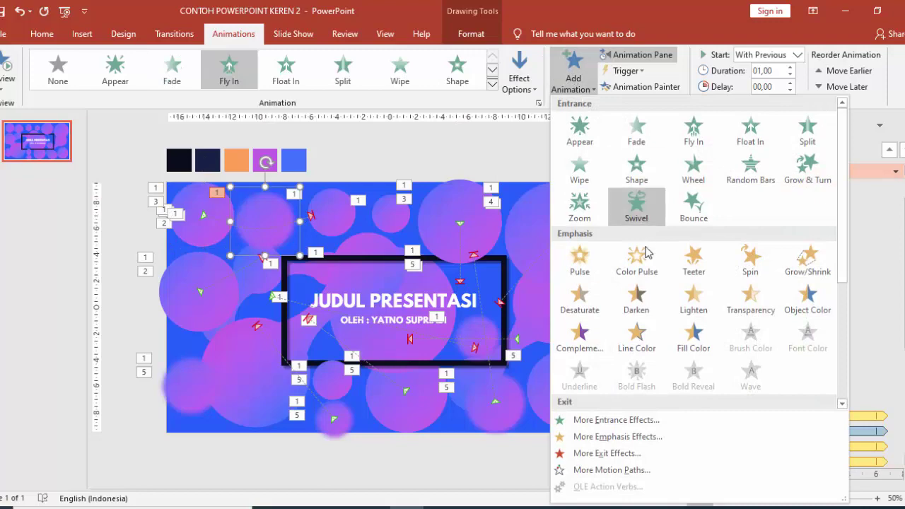
pyautogui.scroll(-3, 632, 304)
pyautogui.click(582, 345)
pyautogui.click(520, 81)
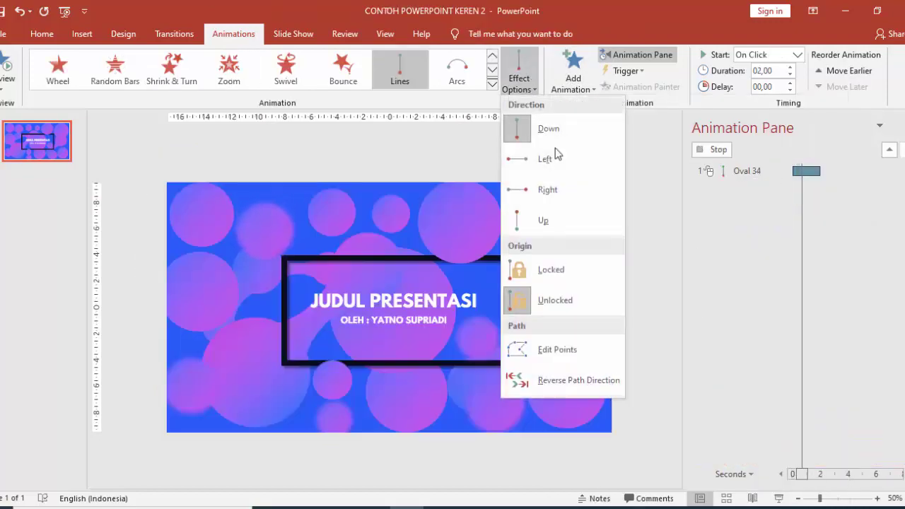
pyautogui.click(570, 192)
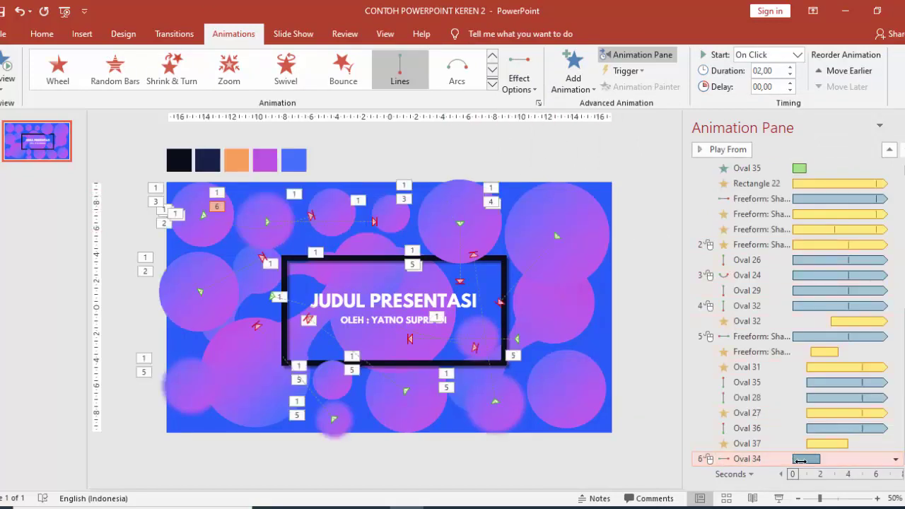
# Start the motion With Previous, repeat until slide end, with Auto-reverse on
pyautogui.click(797, 55)
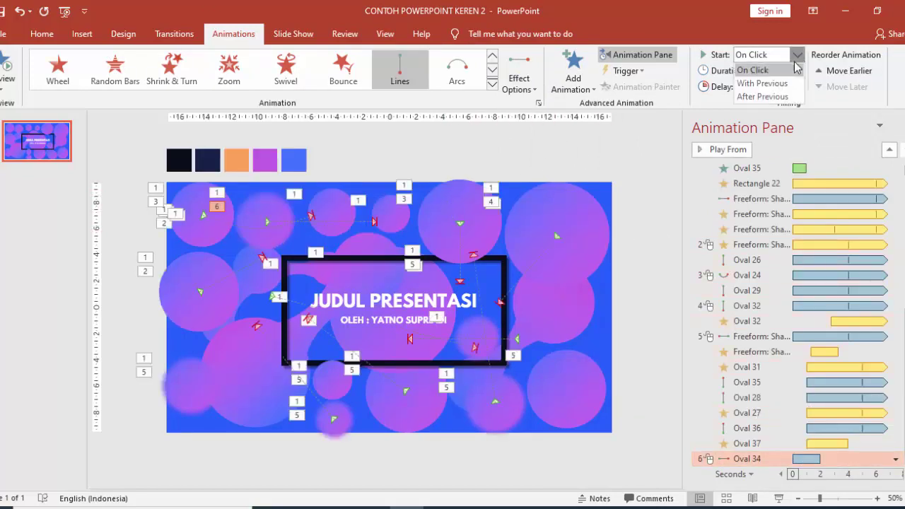
pyautogui.doubleClick(814, 459)
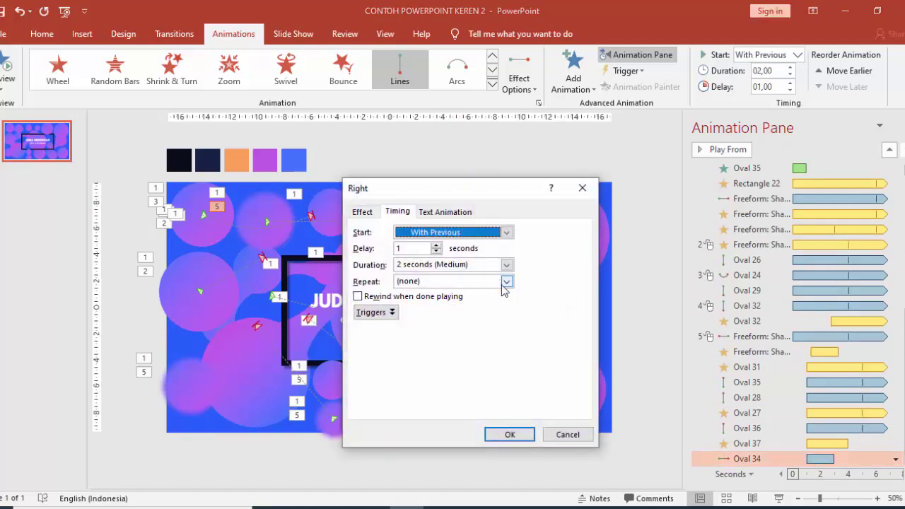
pyautogui.click(506, 281)
pyautogui.click(469, 357)
pyautogui.click(362, 211)
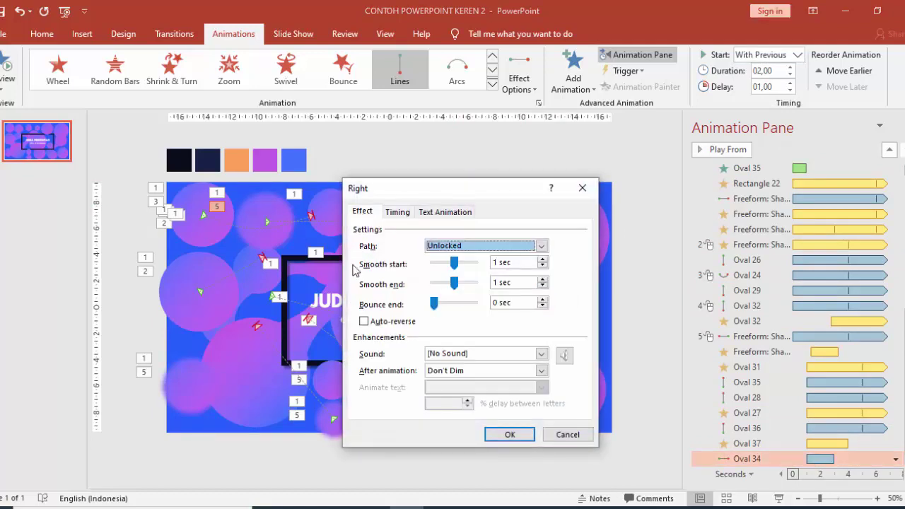
pyautogui.click(366, 320)
pyautogui.click(506, 433)
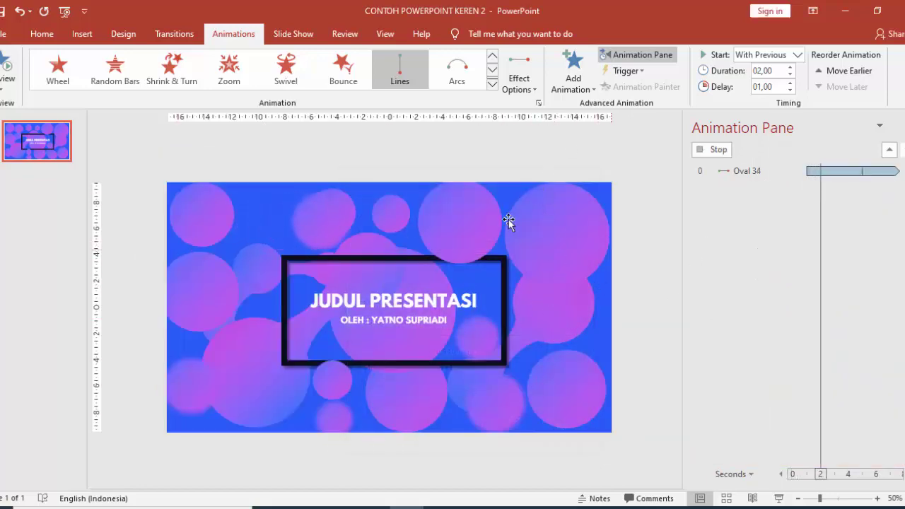
pyautogui.click(541, 218)
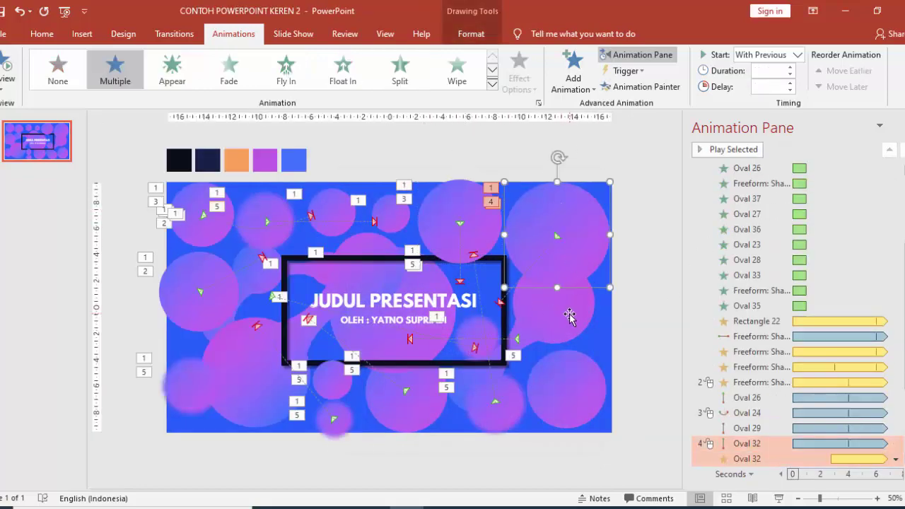
# Give Oval 33 a Grow/Shrink pulse starting With Previous after a 1-second delay
pyautogui.click(568, 317)
pyautogui.click(487, 328)
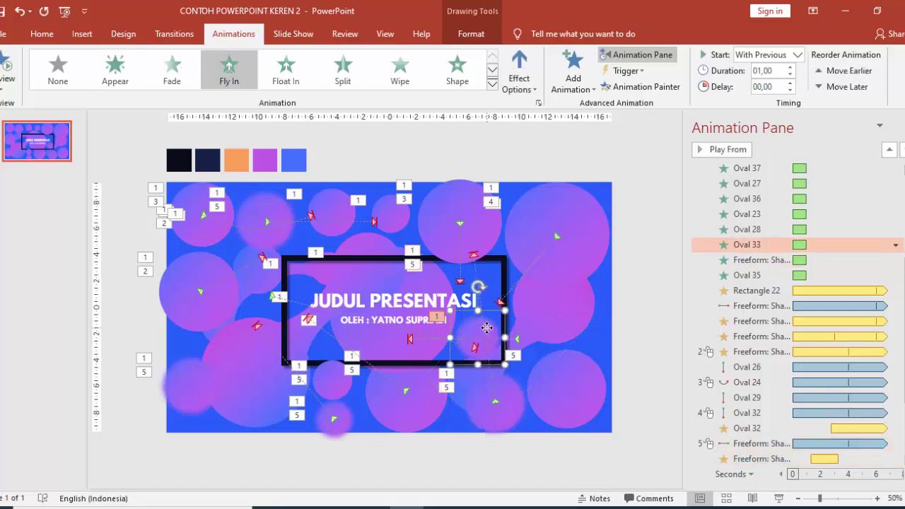
pyautogui.click(571, 72)
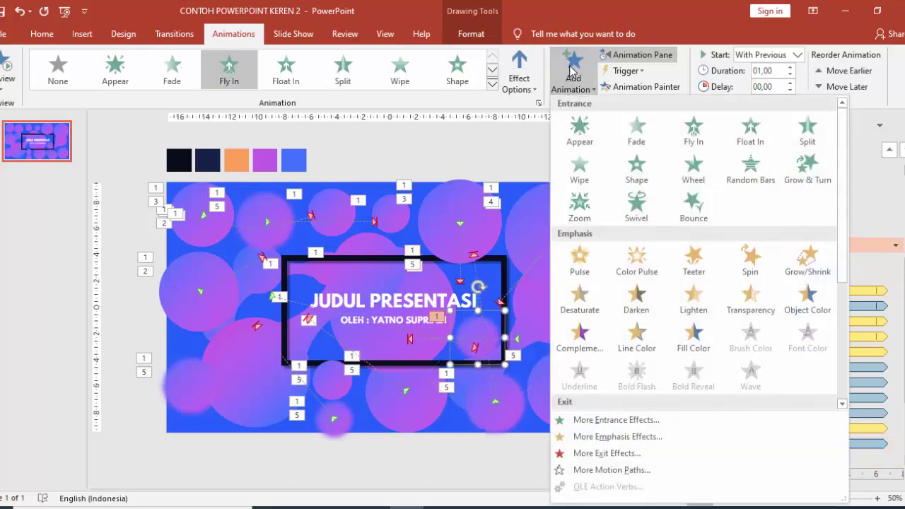
pyautogui.click(809, 270)
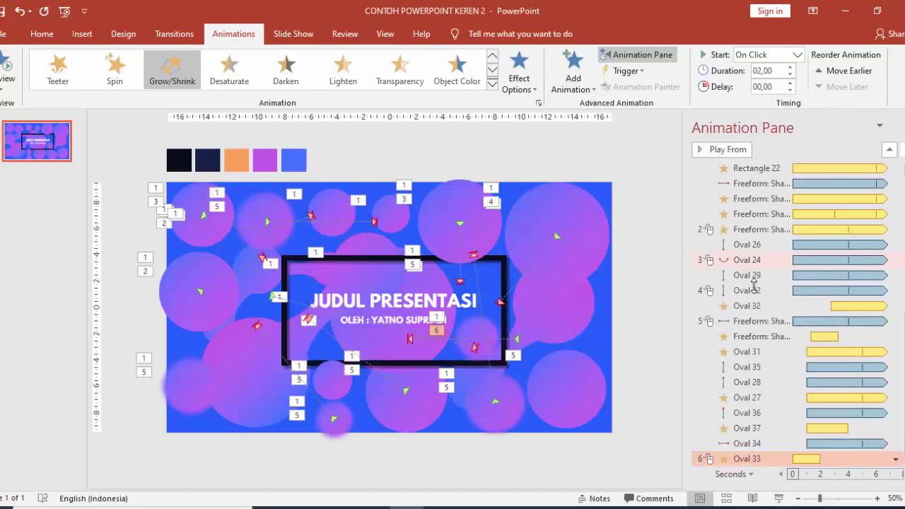
pyautogui.click(797, 54)
pyautogui.click(760, 67)
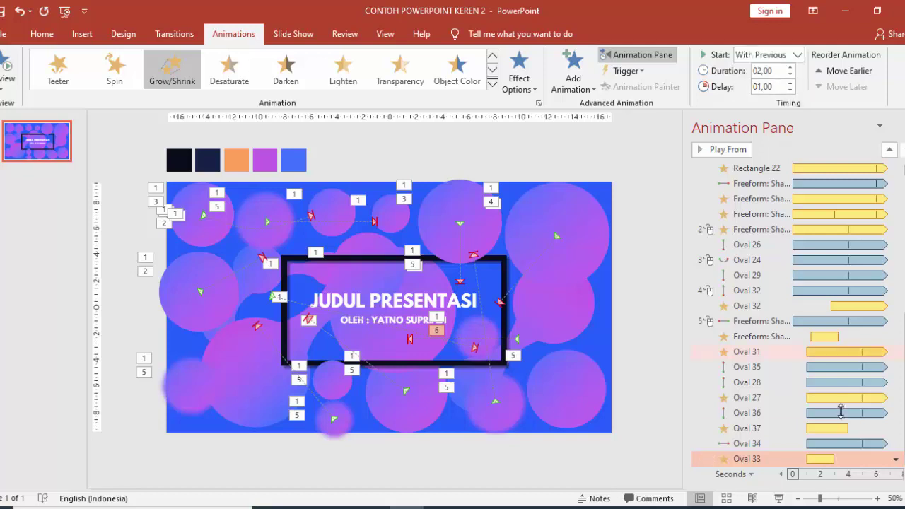
# Make the Oval 33 pulse repeat until the end of the slide
pyautogui.moveTo(816, 458); pyautogui.dragTo(829, 459)
pyautogui.doubleClick(829, 458)
pyautogui.click(362, 212)
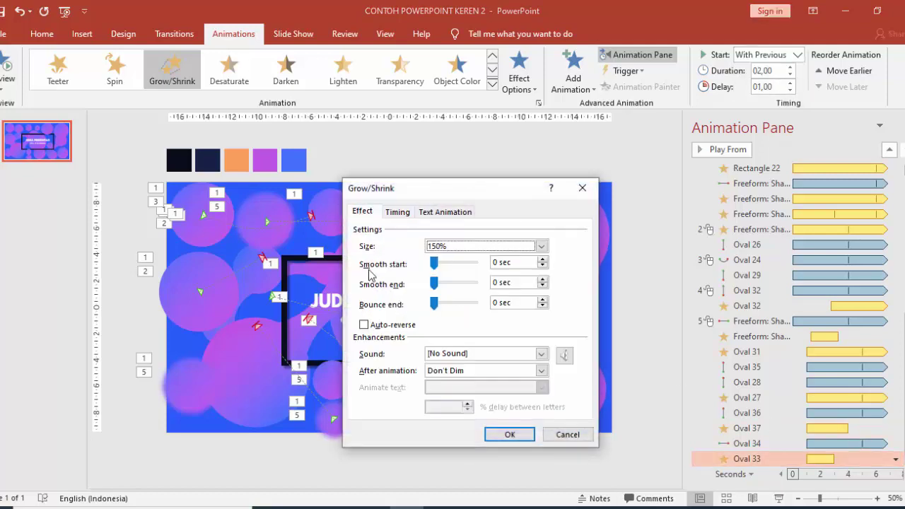
pyautogui.click(397, 213)
pyautogui.click(506, 282)
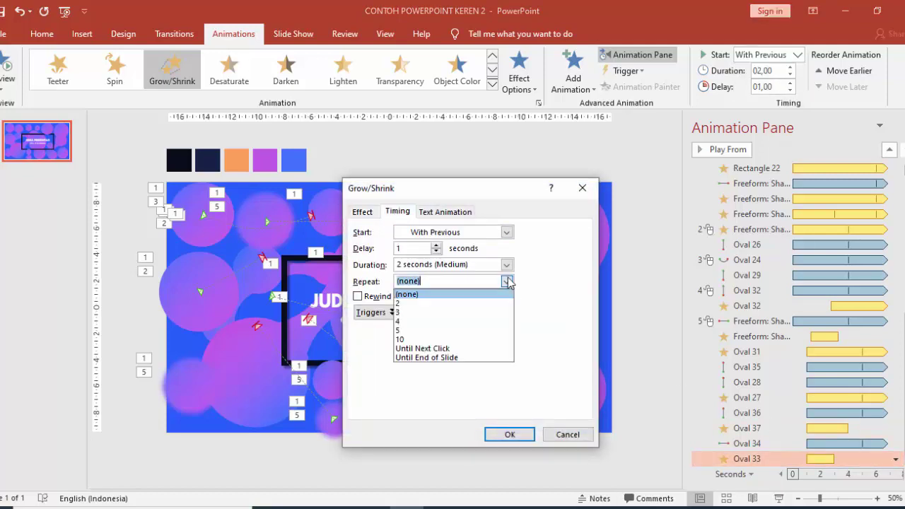
pyautogui.click(464, 357)
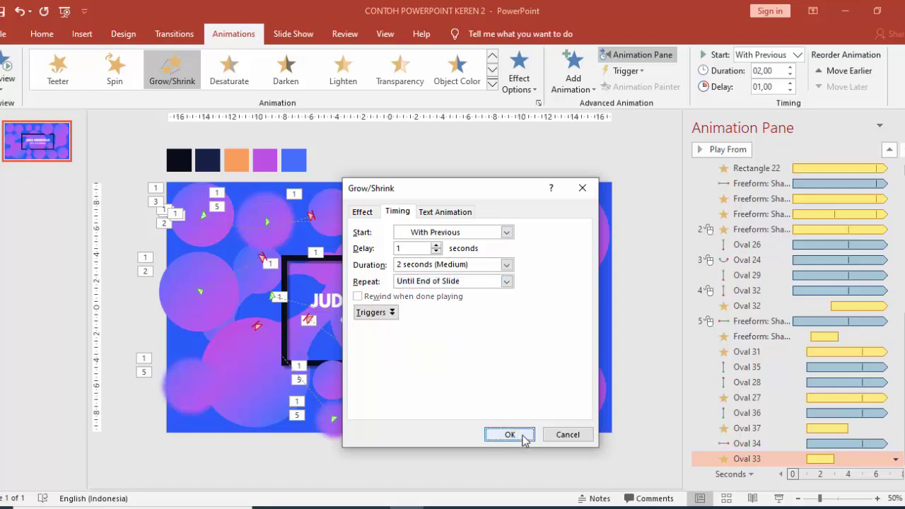
pyautogui.click(522, 434)
pyautogui.click(716, 150)
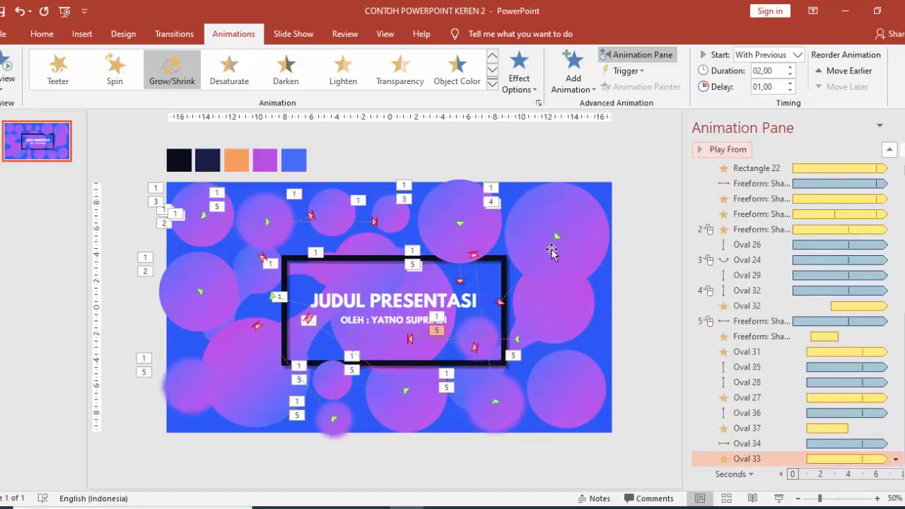
pyautogui.click(345, 379)
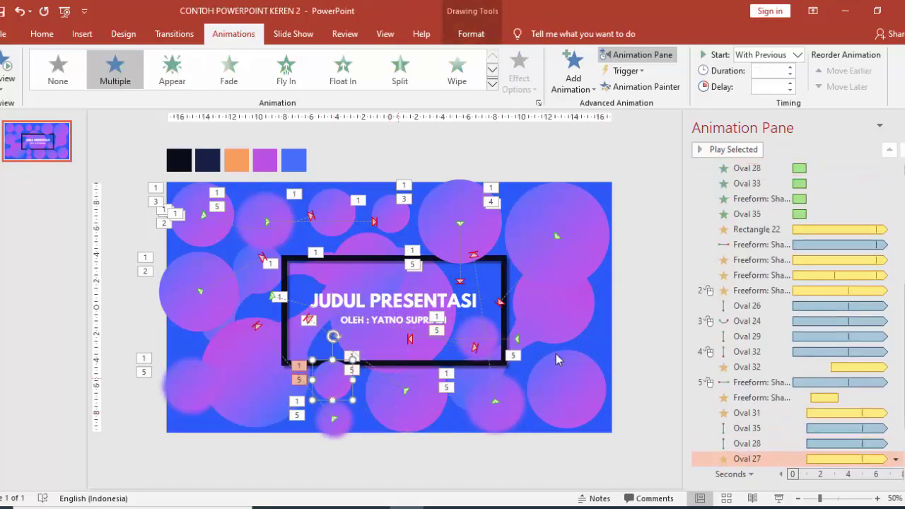
pyautogui.click(200, 386)
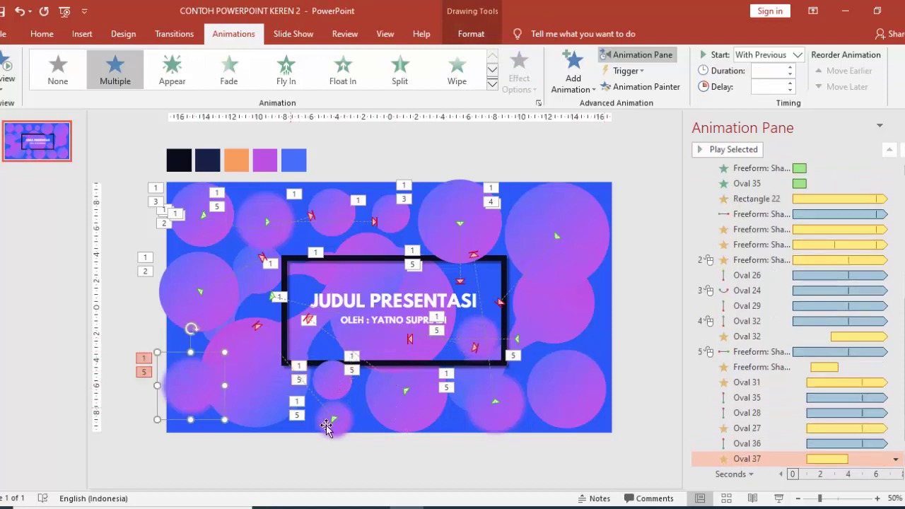
pyautogui.click(486, 378)
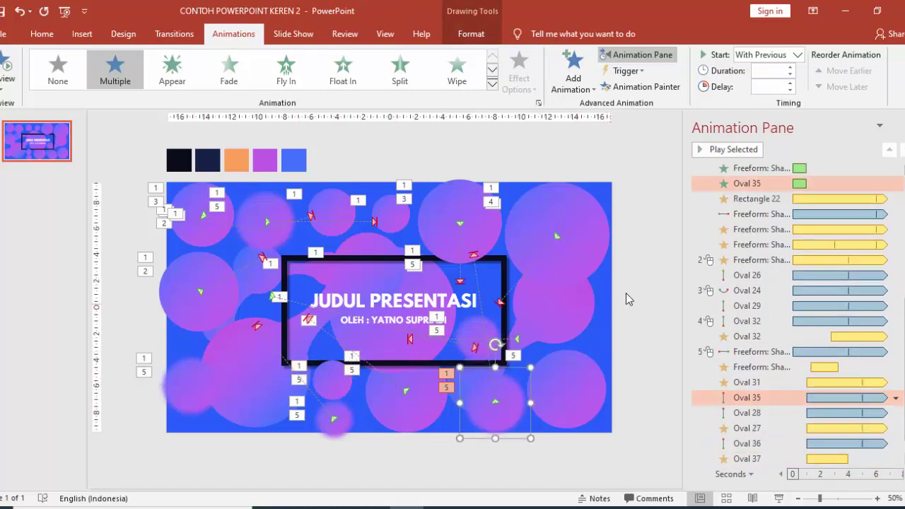
pyautogui.click(780, 498)
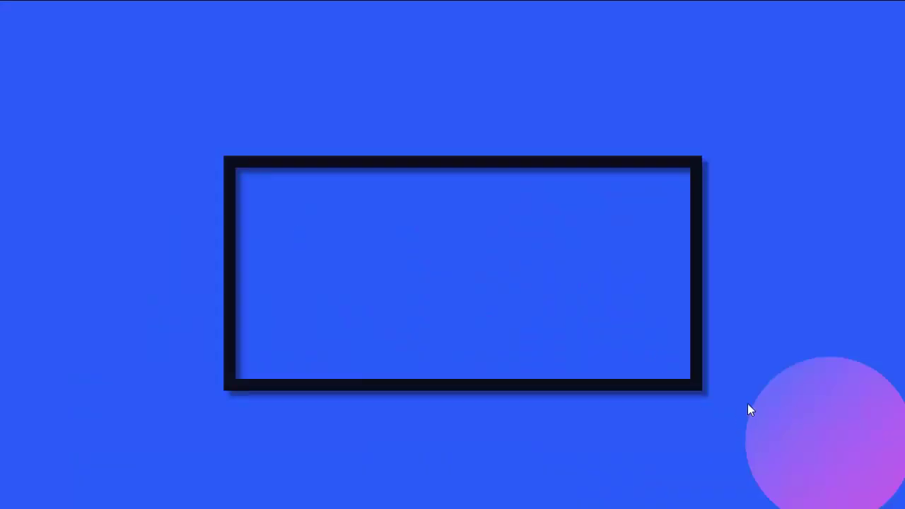
pyautogui.press('Escape')
pyautogui.click(569, 401)
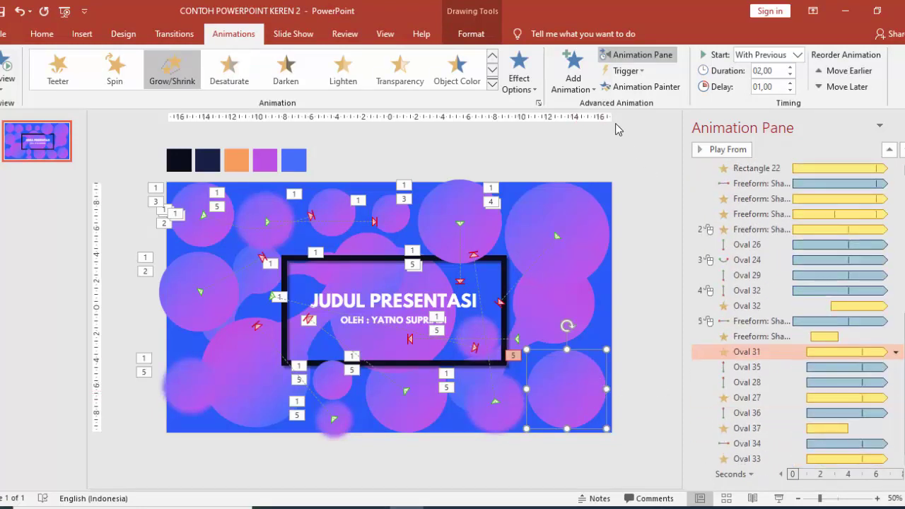
# Give Oval 31 a Fly In entrance that starts With Previous
pyautogui.click(573, 74)
pyautogui.click(694, 136)
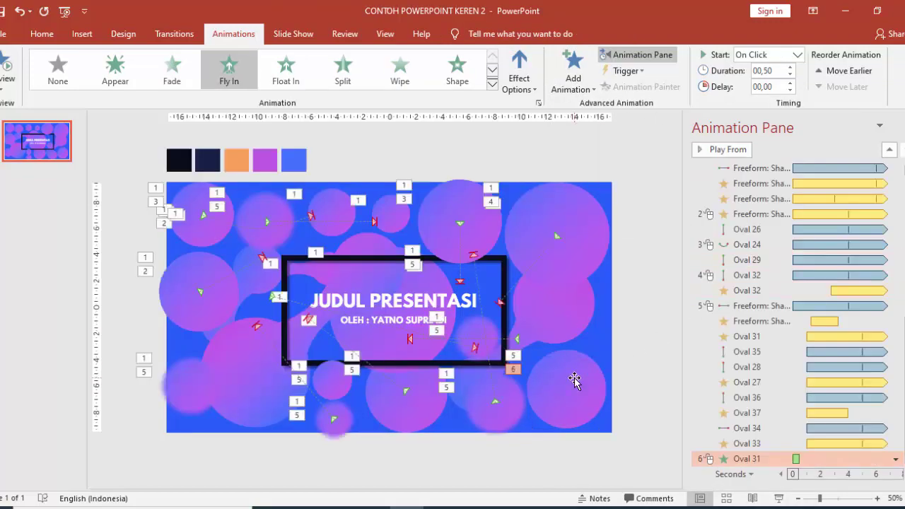
pyautogui.click(575, 379)
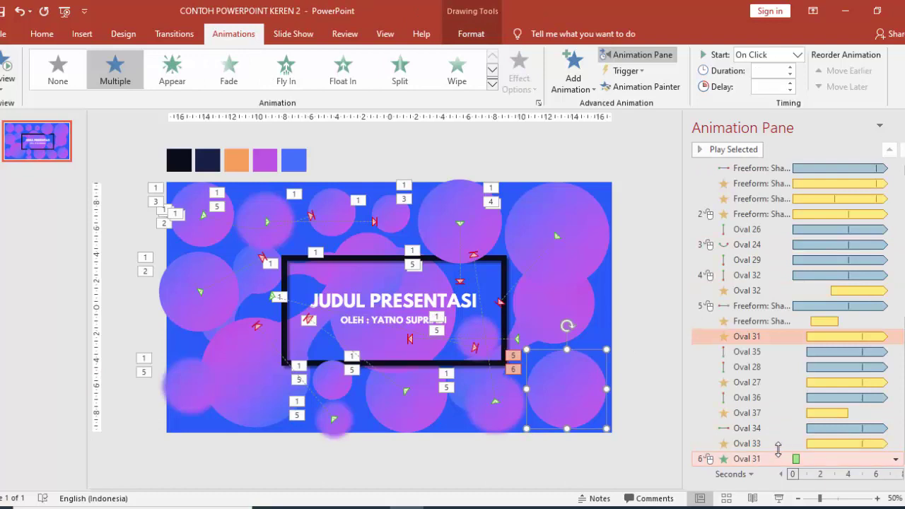
pyautogui.click(797, 56)
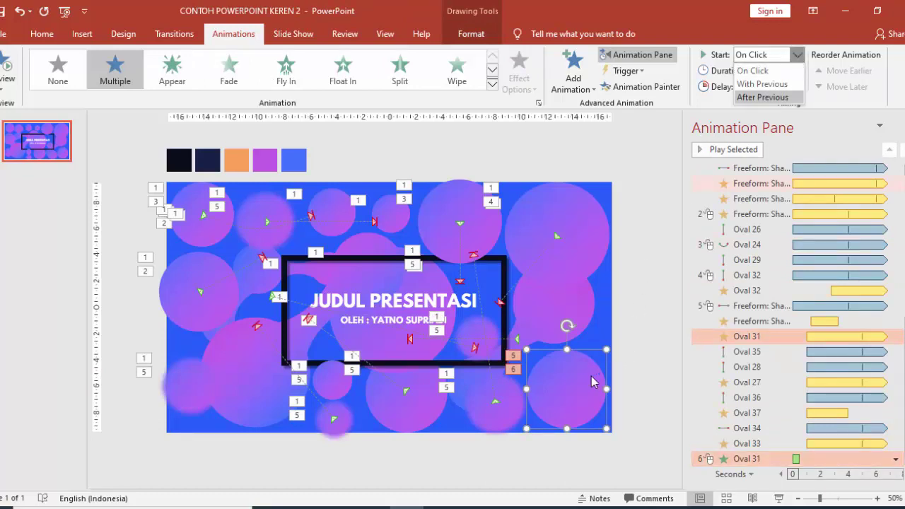
pyautogui.click(786, 84)
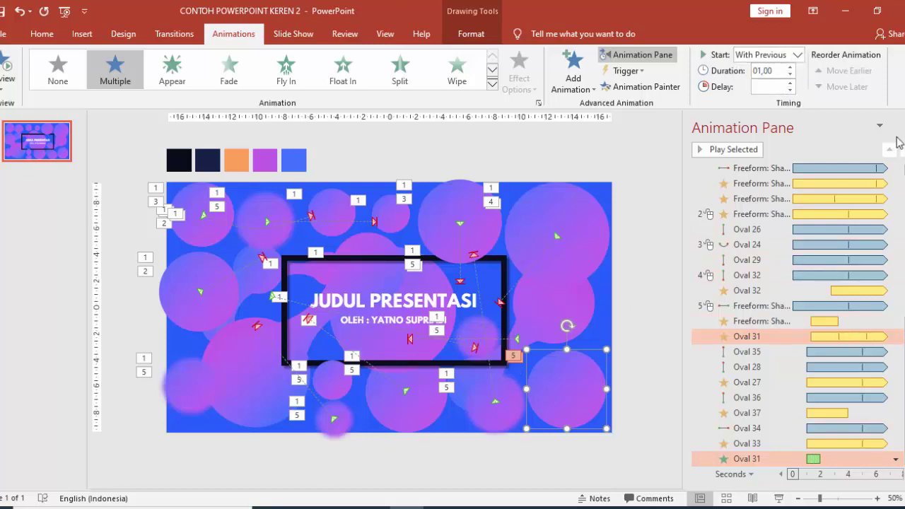
# Move Oval 31's Fly In up the animation order to sit right after Oval 35
pyautogui.click(842, 462)
pyautogui.click(887, 150)
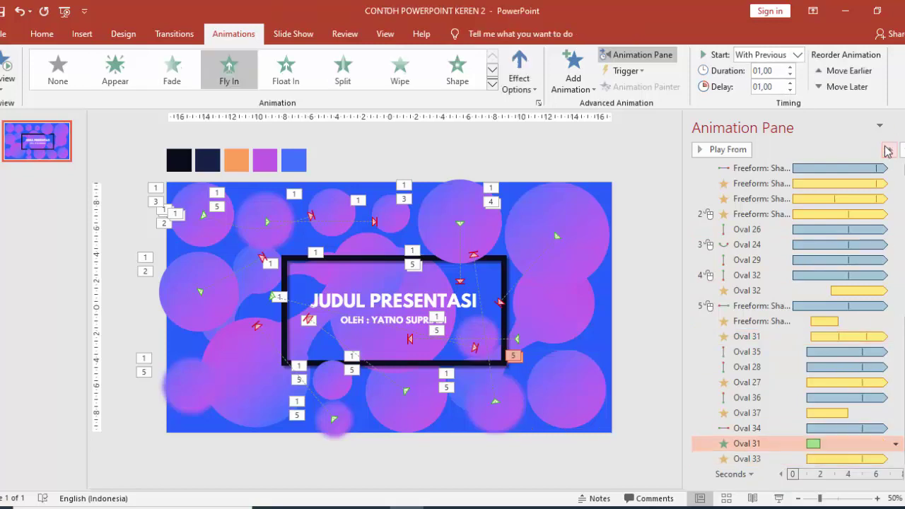
pyautogui.click(888, 150)
pyautogui.click(887, 150)
pyautogui.click(887, 150)
pyautogui.click(889, 150)
pyautogui.click(888, 150)
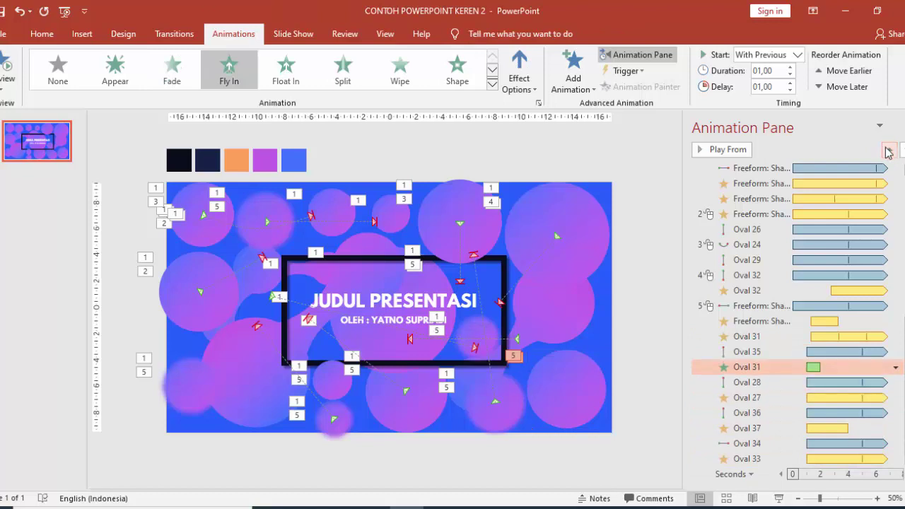
pyautogui.click(888, 150)
pyautogui.click(889, 151)
pyautogui.click(888, 150)
pyautogui.click(889, 150)
pyautogui.click(888, 151)
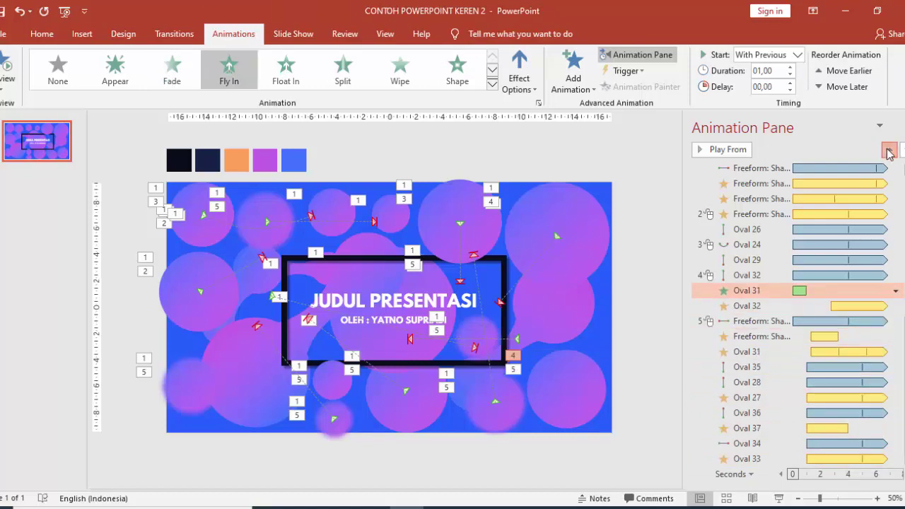
pyautogui.click(888, 151)
pyautogui.click(889, 150)
pyautogui.click(888, 150)
pyautogui.click(888, 151)
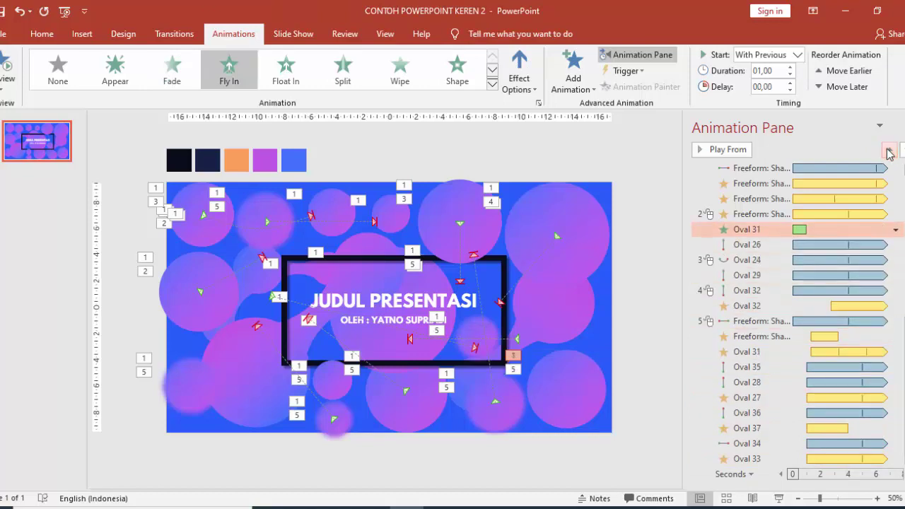
pyautogui.click(889, 150)
pyautogui.click(889, 151)
pyautogui.click(888, 151)
pyautogui.click(888, 151)
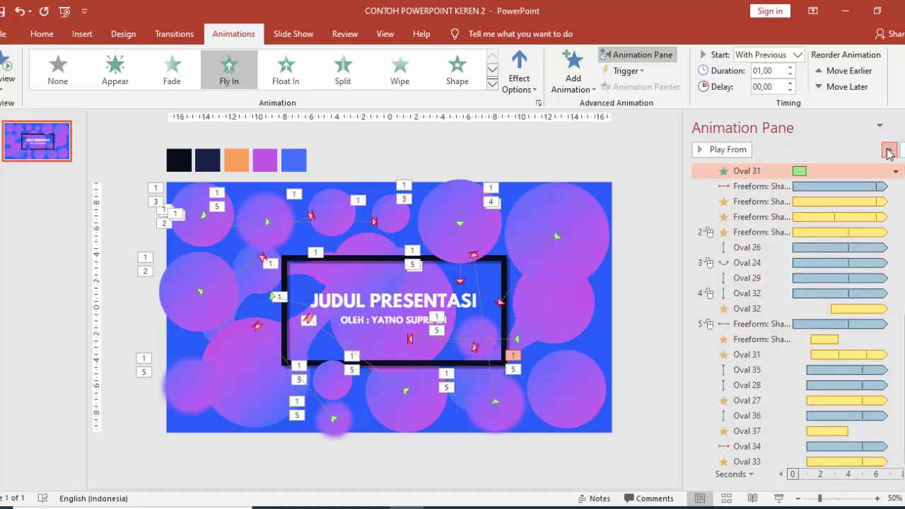
pyautogui.click(889, 151)
pyautogui.scroll(6, 902, 191)
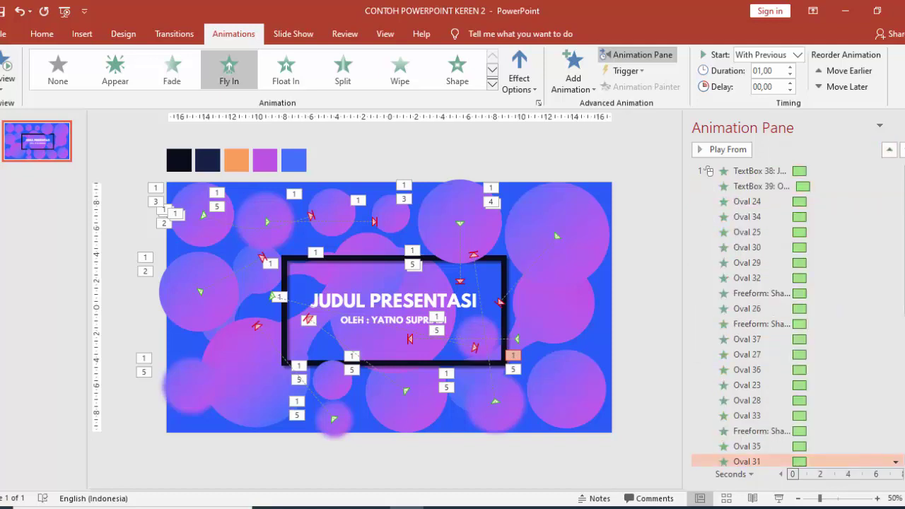
pyautogui.scroll(-3, 902, 190)
pyautogui.scroll(-1, 902, 191)
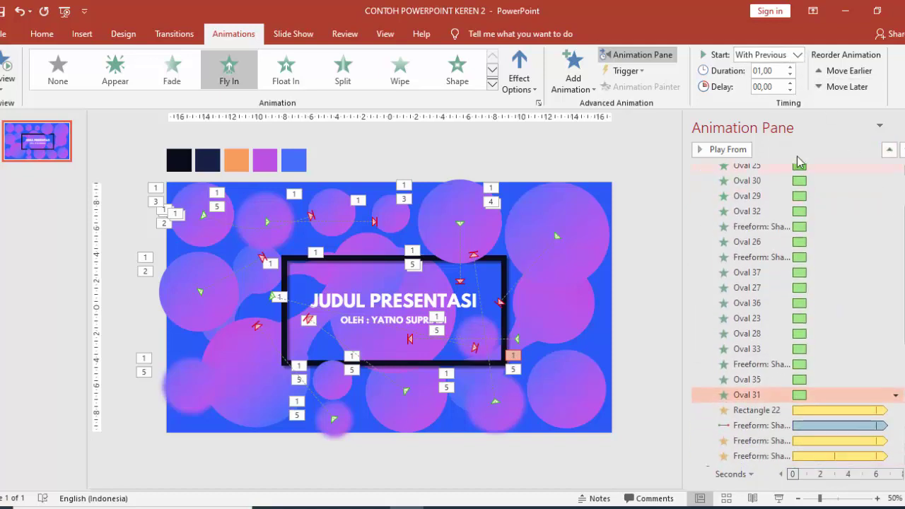
pyautogui.click(589, 412)
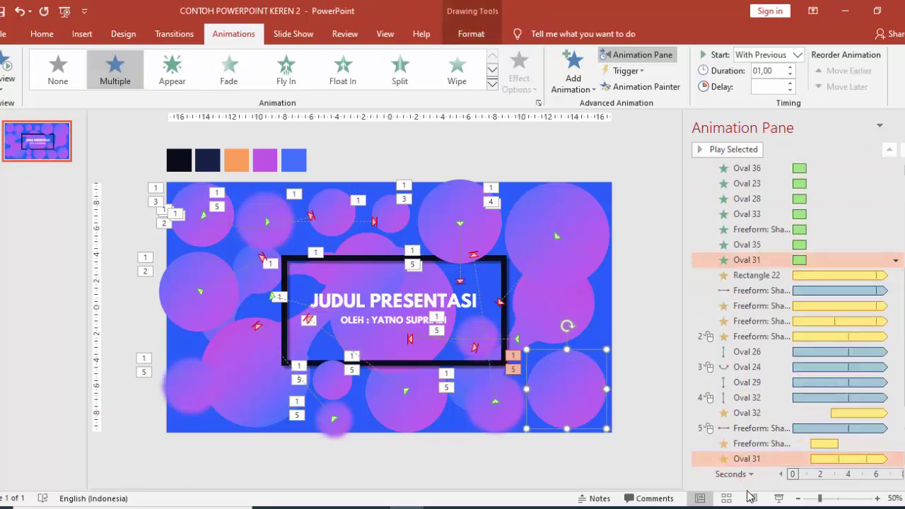
pyautogui.click(777, 500)
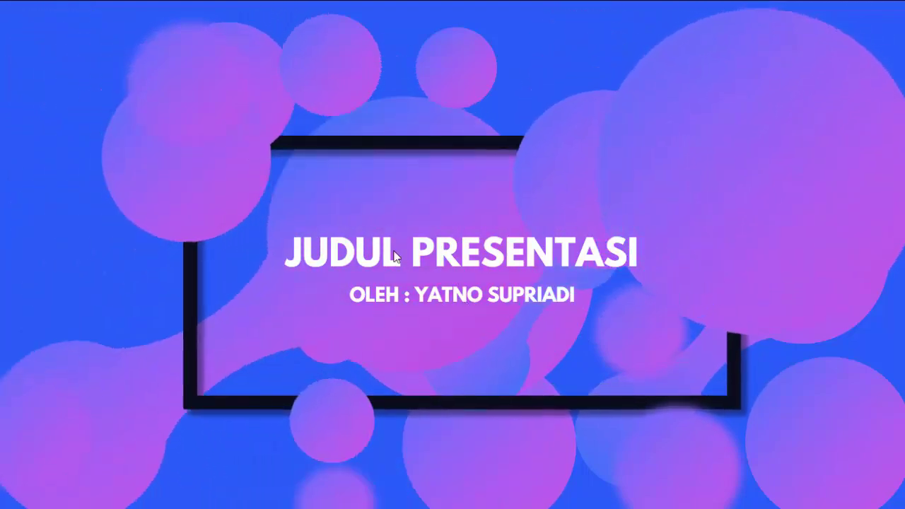
pyautogui.press('Escape')
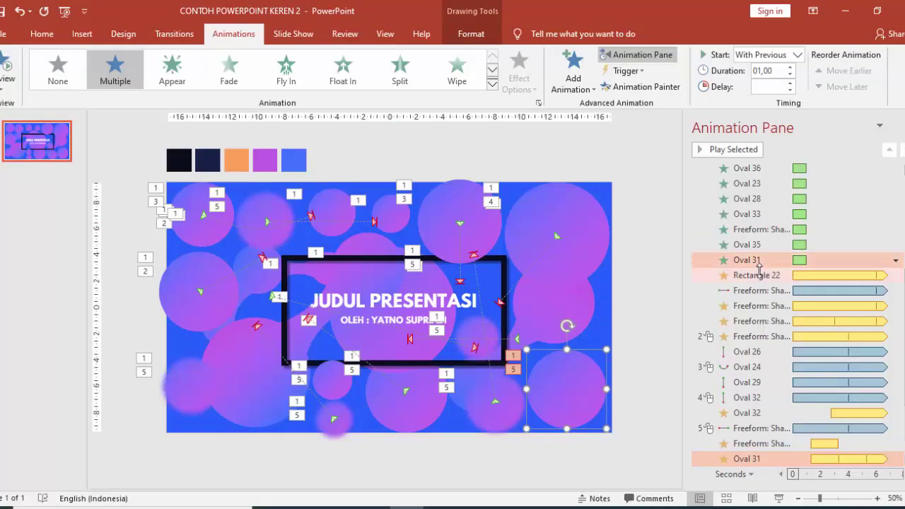
# Make the Freeform Grow/Shrink animation start With Previous instead of On Click
pyautogui.click(757, 275)
pyautogui.click(776, 307)
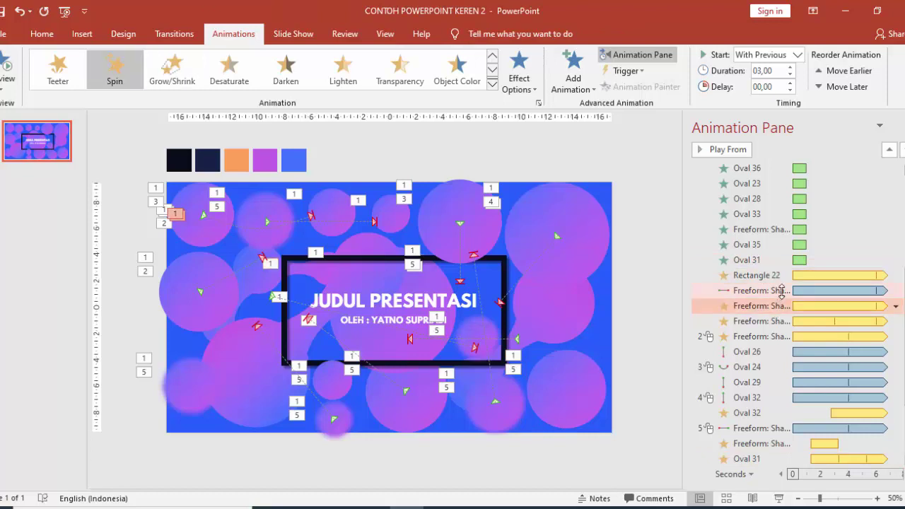
pyautogui.click(781, 291)
pyautogui.click(777, 322)
pyautogui.click(772, 336)
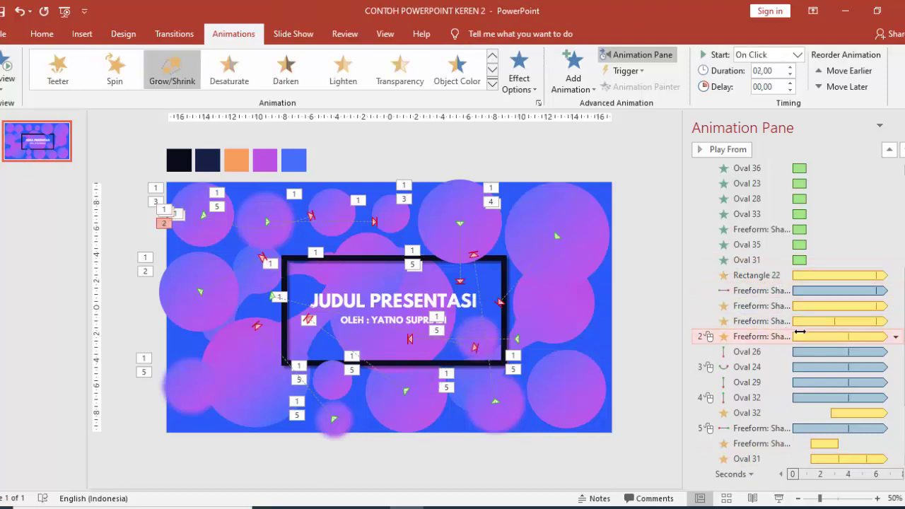
pyautogui.click(796, 56)
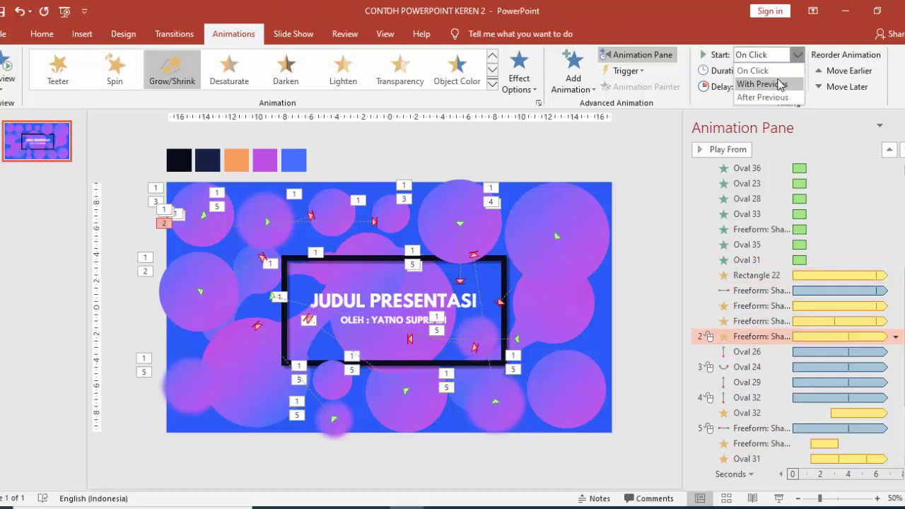
pyautogui.click(778, 83)
# Set Oval 24's arc motion path to start With Previous
pyautogui.click(782, 352)
pyautogui.scroll(-3, 796, 283)
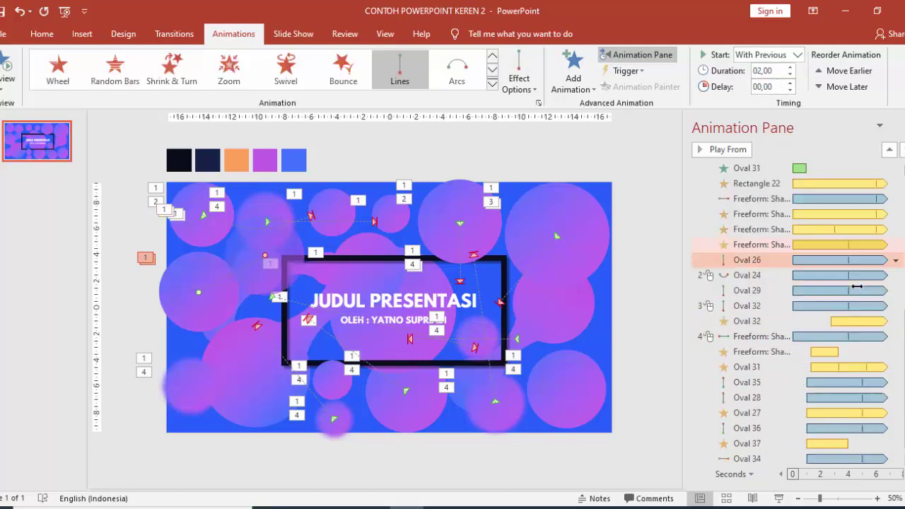
pyautogui.scroll(-1, 796, 269)
pyautogui.click(797, 261)
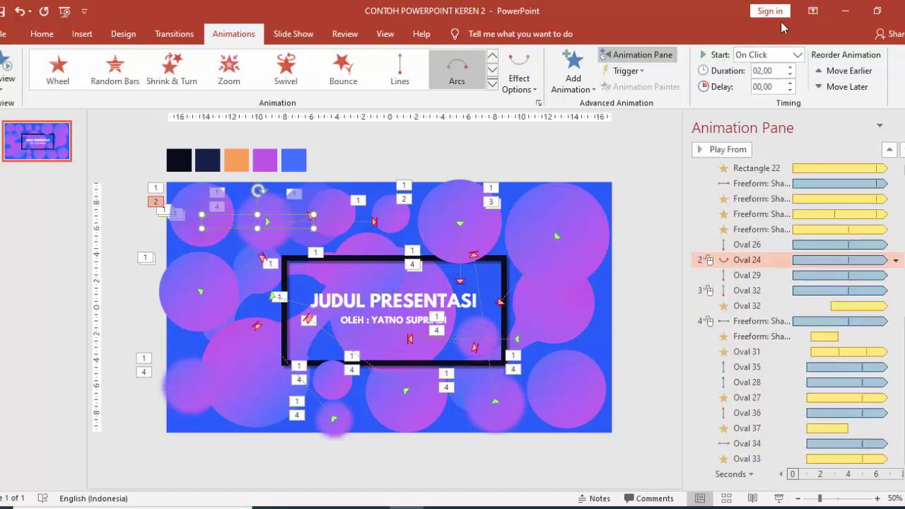
pyautogui.click(797, 56)
pyautogui.click(768, 81)
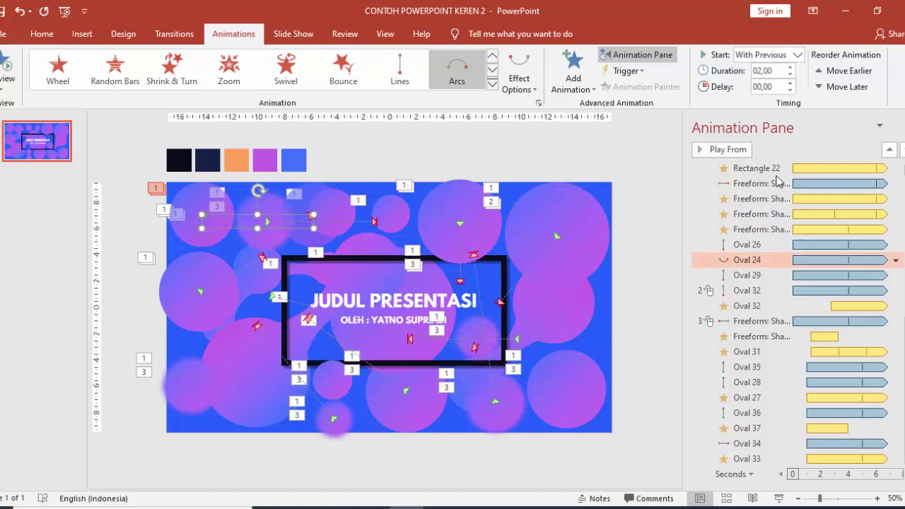
# Set Oval 32's motion path to start With Previous and review the remaining list
pyautogui.click(778, 275)
pyautogui.click(778, 290)
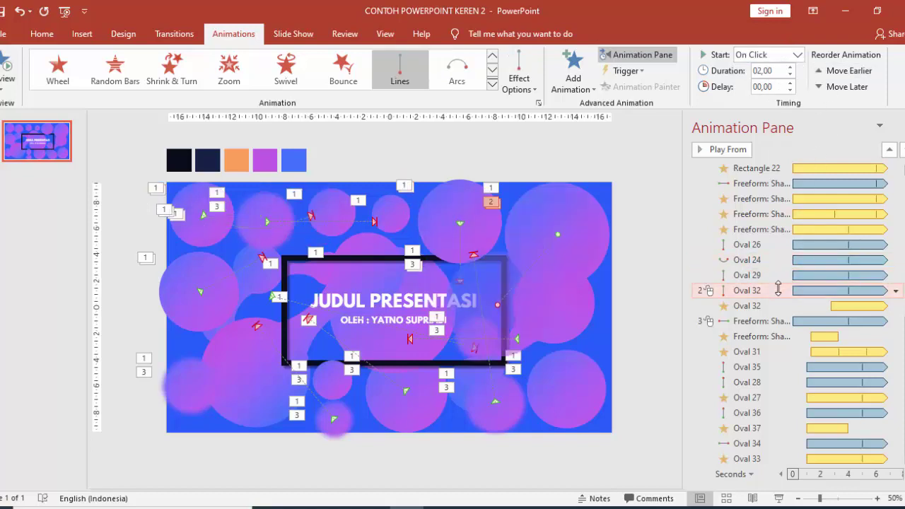
pyautogui.click(798, 57)
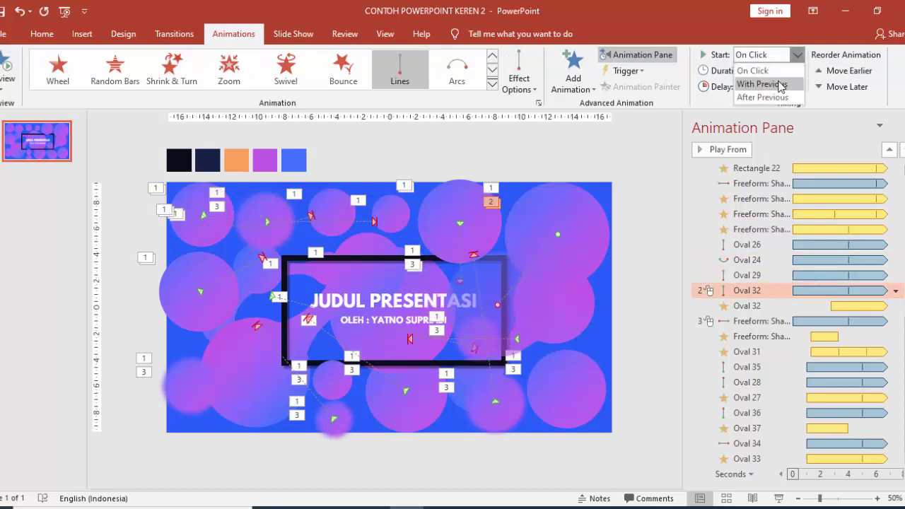
pyautogui.click(763, 85)
pyautogui.click(796, 306)
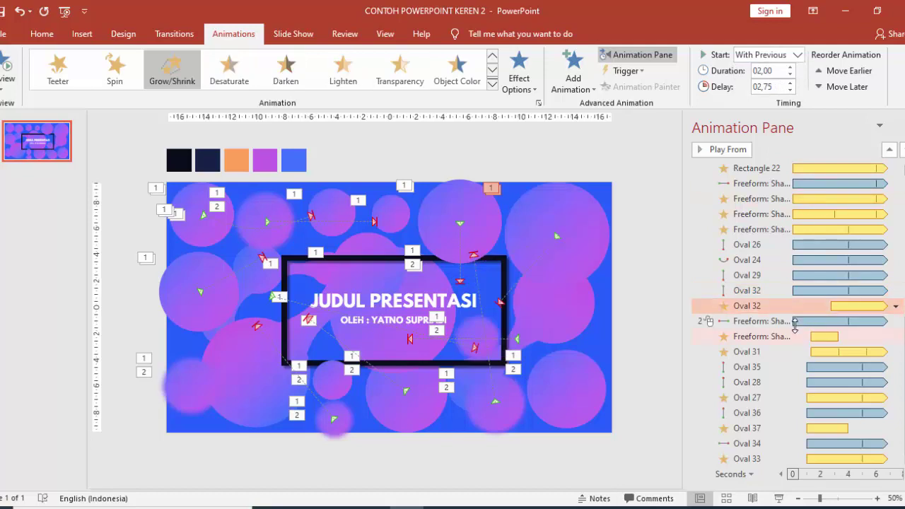
pyautogui.click(795, 322)
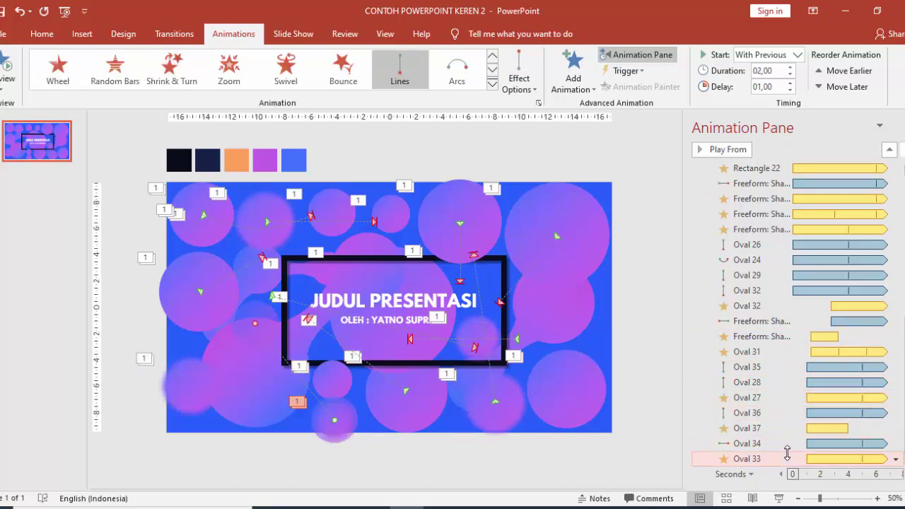
pyautogui.scroll(3, 789, 312)
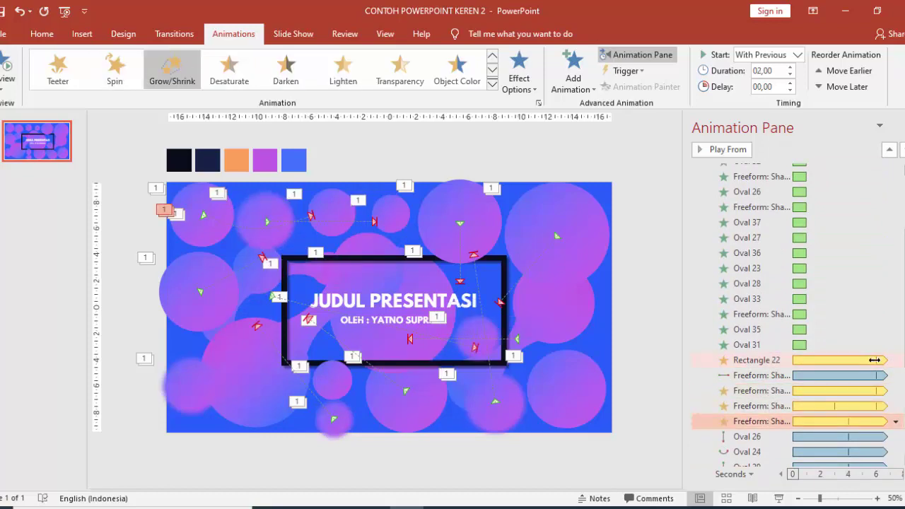
pyautogui.scroll(1, 771, 414)
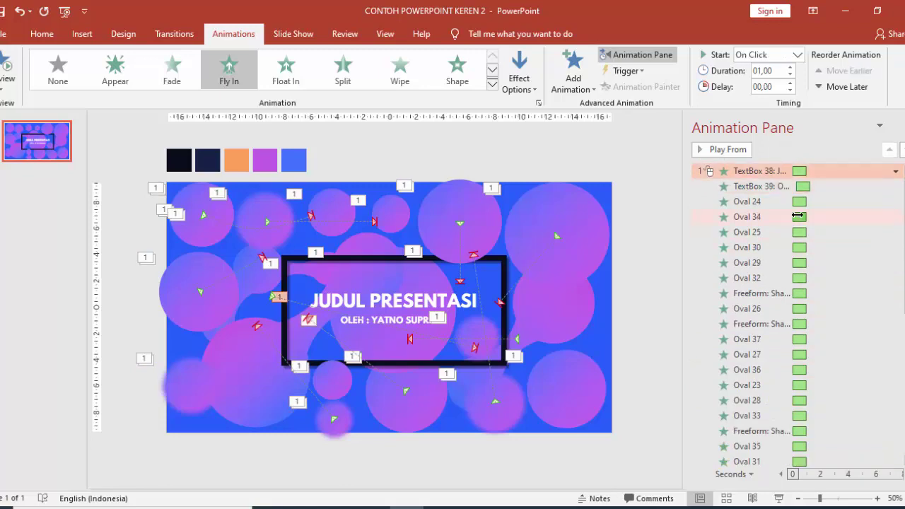
pyautogui.click(776, 495)
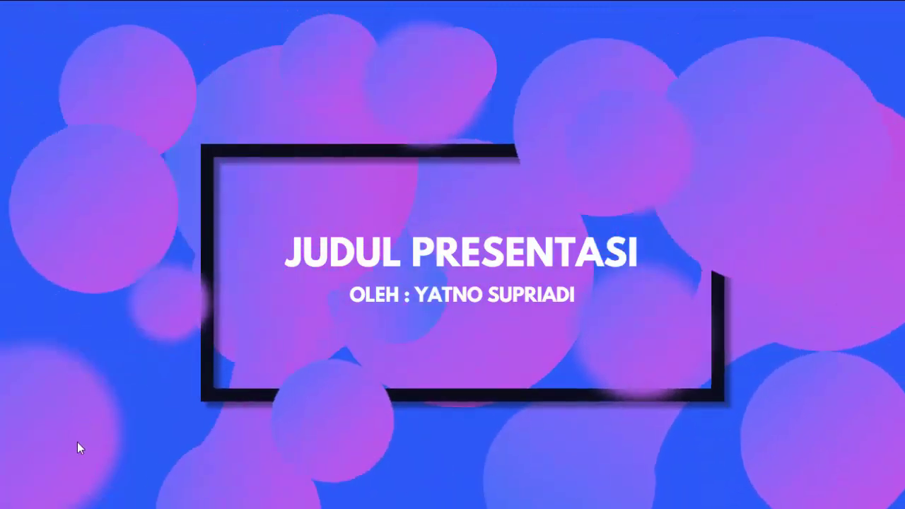
pyautogui.press('Escape')
pyautogui.click(190, 386)
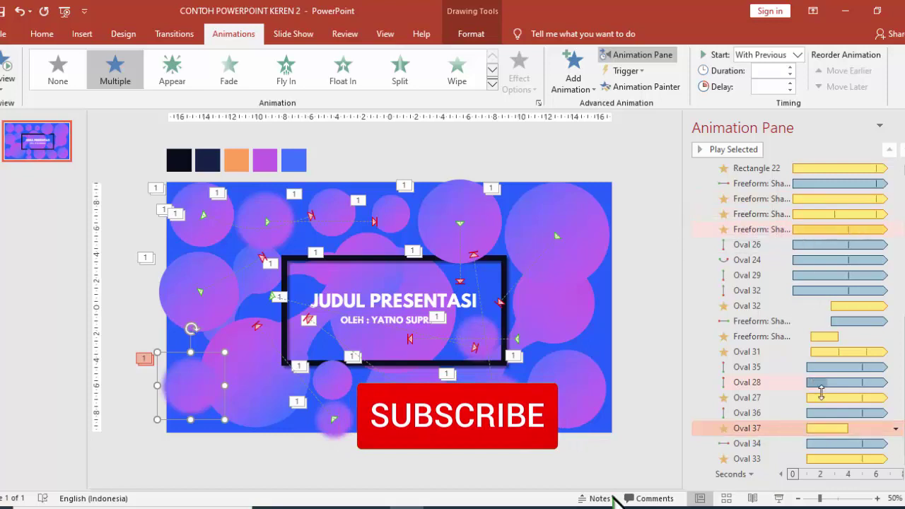
# Confirm Oval 37's 150% Grow/Shrink settings, then run the slide show full screen
pyautogui.click(795, 428)
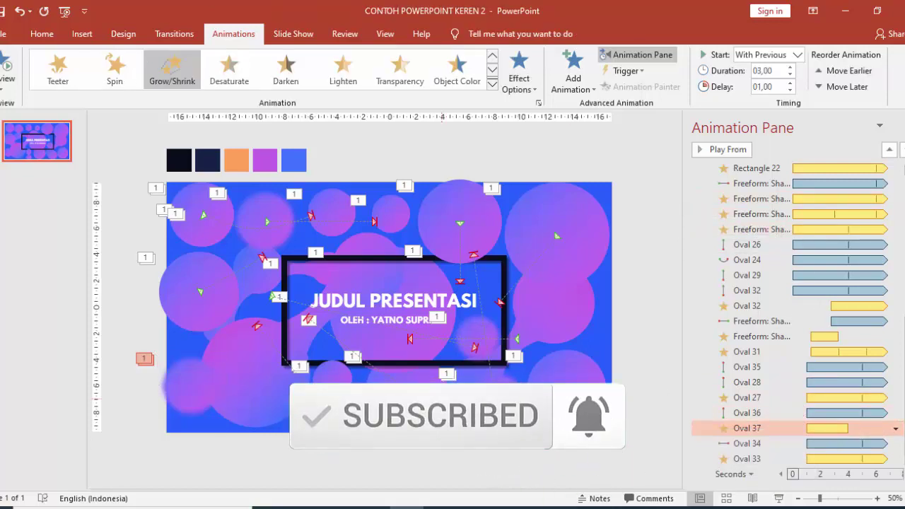
pyautogui.doubleClick(824, 428)
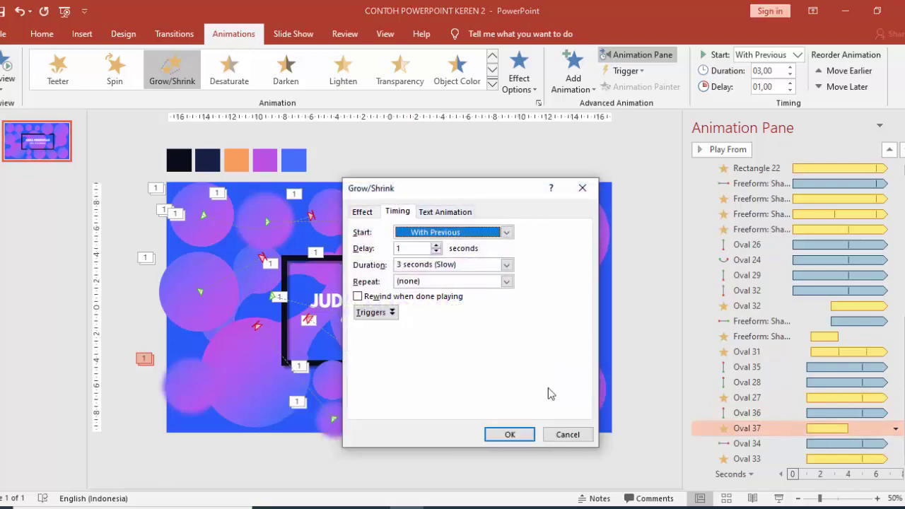
pyautogui.click(565, 437)
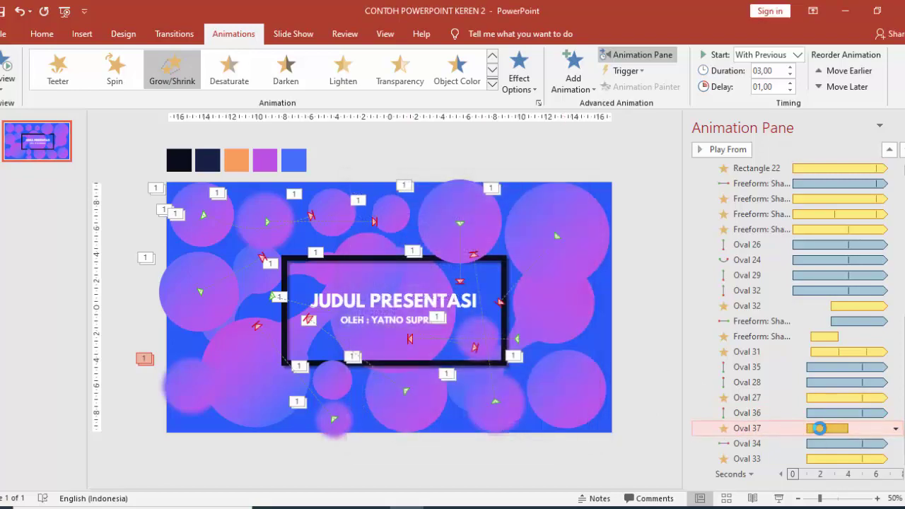
pyautogui.doubleClick(819, 428)
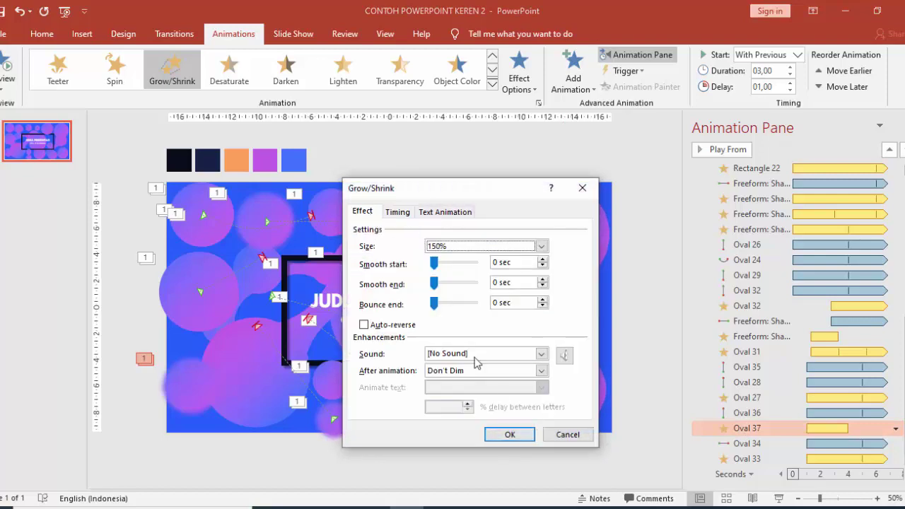
pyautogui.click(517, 434)
pyautogui.click(779, 498)
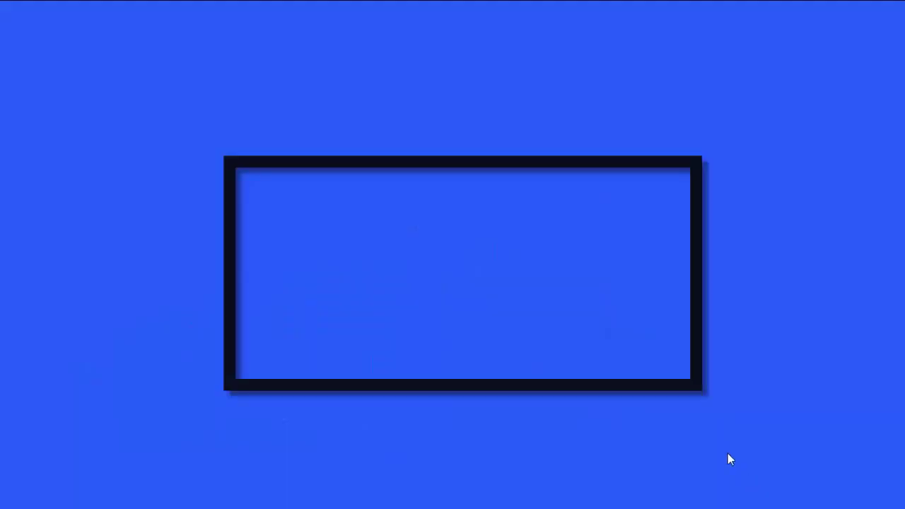